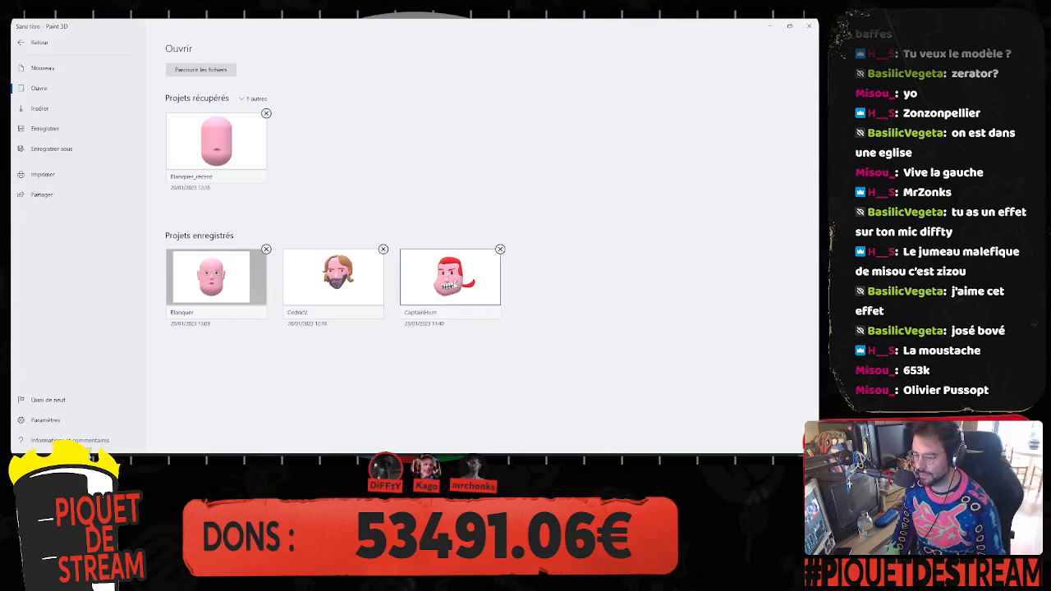
Step: Open the saved CaptainHum project and examine the red-haired head from several angles in 3D view
click(450, 276)
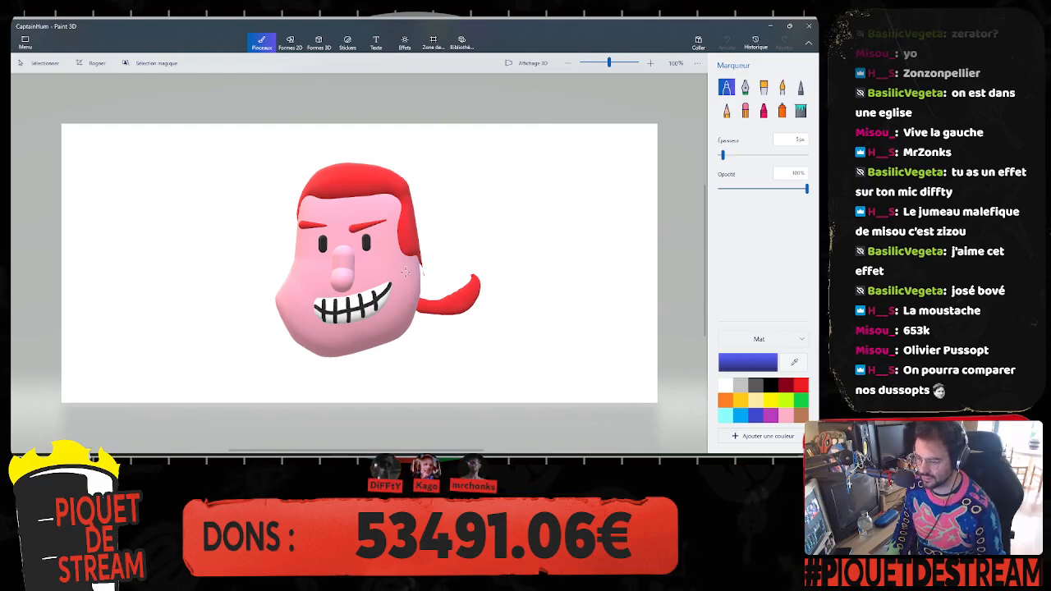
middle_drag(407, 275, 417, 261)
click(528, 63)
right_drag(592, 203, 479, 213)
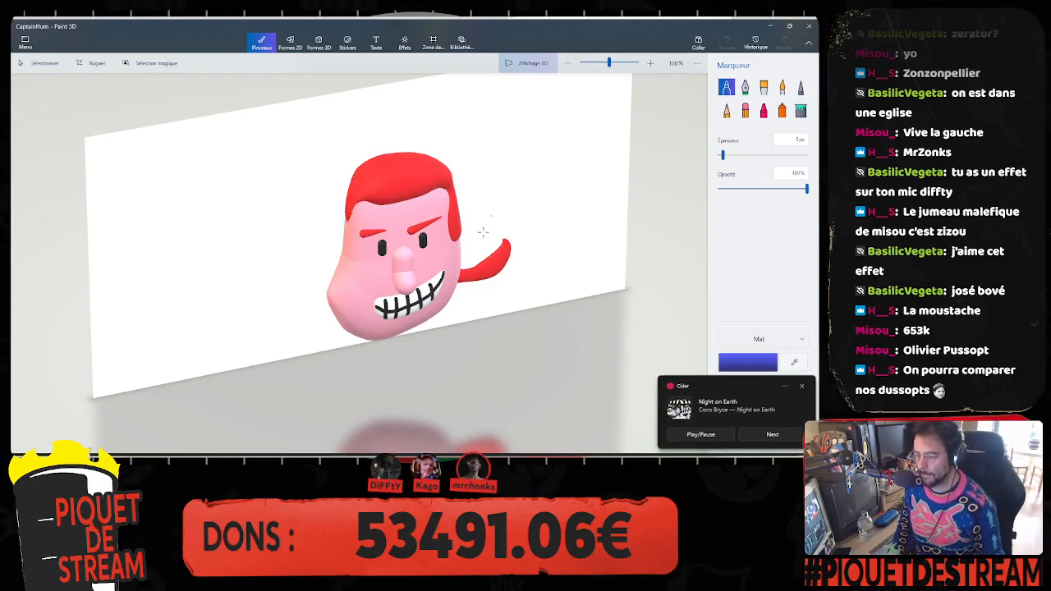
scroll(470, 238, down, 1)
mouse_move(470, 238)
middle_down()
mouse_move(474, 255)
mouse_move(457, 200)
mouse_move(476, 268)
mouse_move(483, 202)
middle_up()
key(v)
click(532, 63)
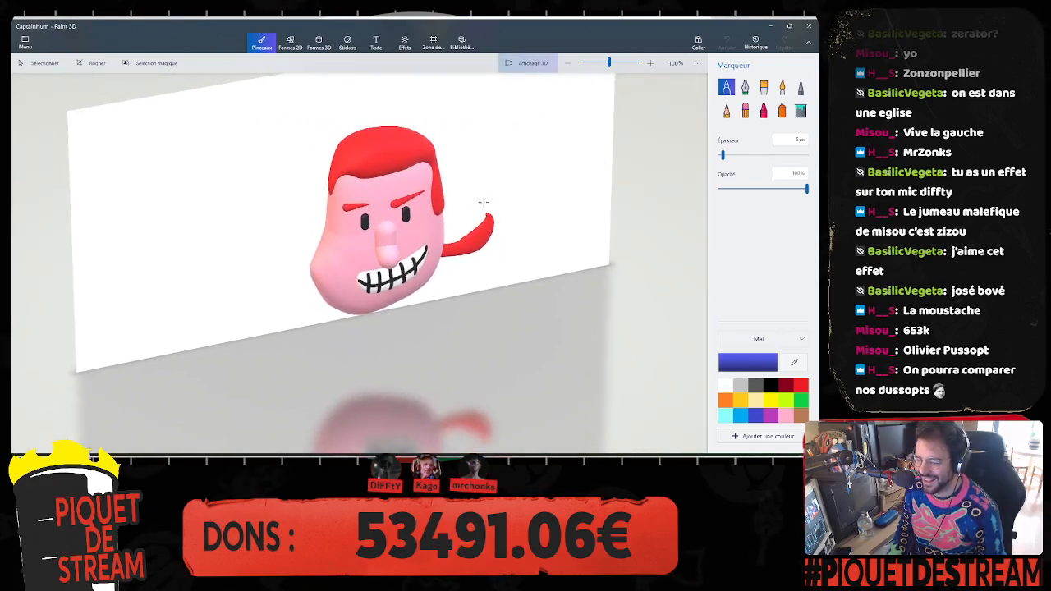
right_drag(484, 204, 457, 198)
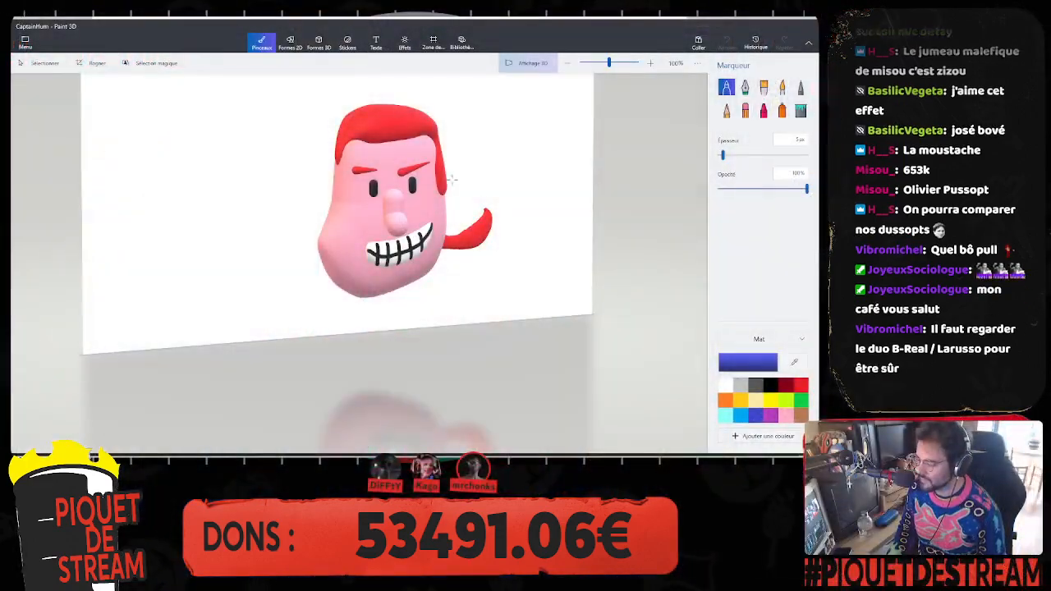
Step: Open the saved CedricV project and examine the bearded head from slightly different angles in 3D view
click(30, 42)
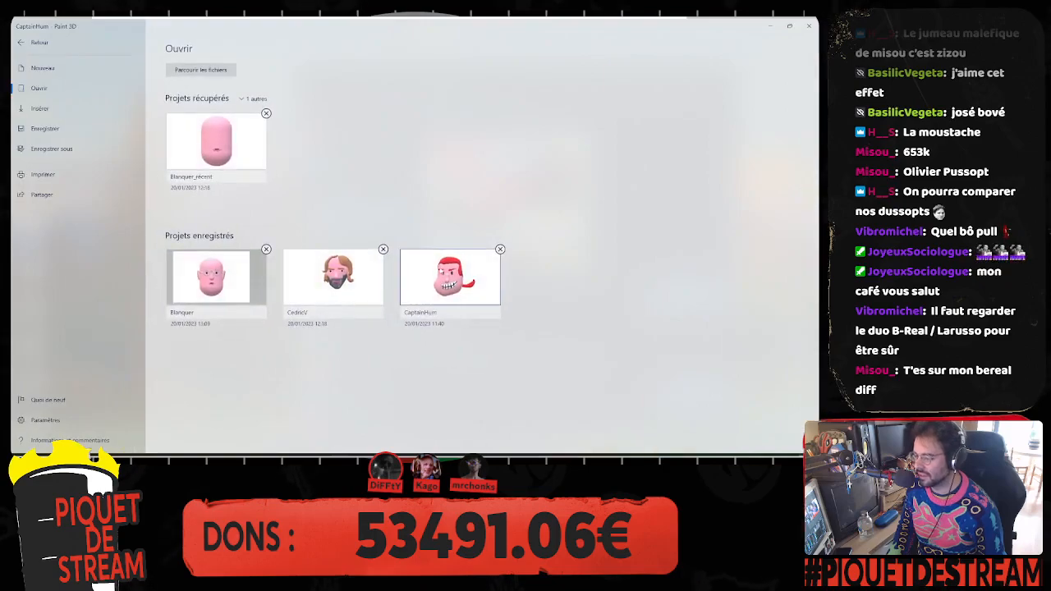
click(450, 280)
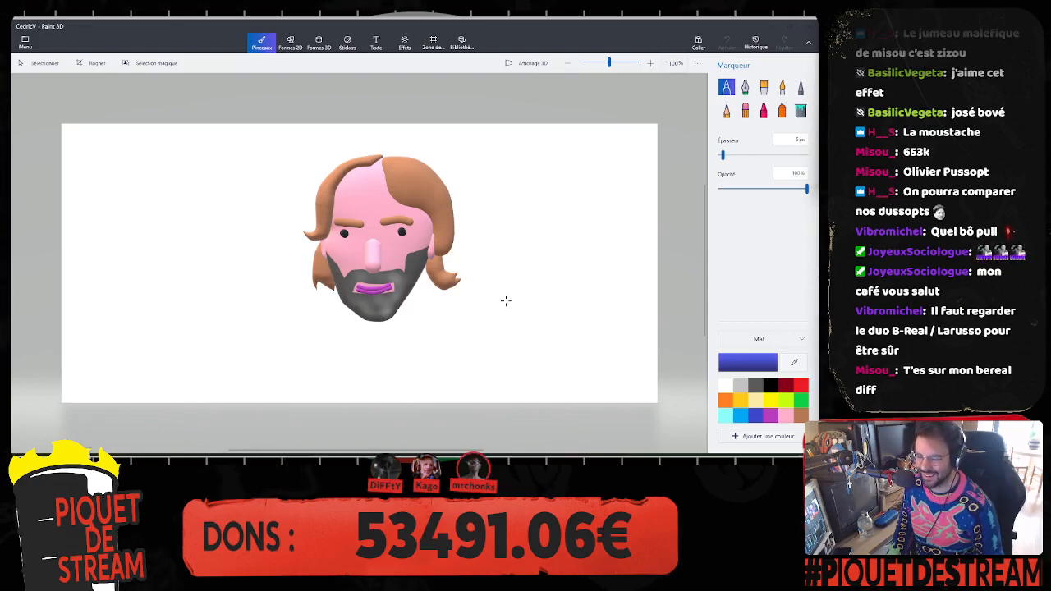
click(532, 64)
mouse_move(517, 223)
right_down()
mouse_move(595, 235)
mouse_move(321, 223)
mouse_move(371, 194)
mouse_move(510, 202)
mouse_move(455, 205)
mouse_move(476, 181)
mouse_move(469, 214)
mouse_move(535, 234)
right_up()
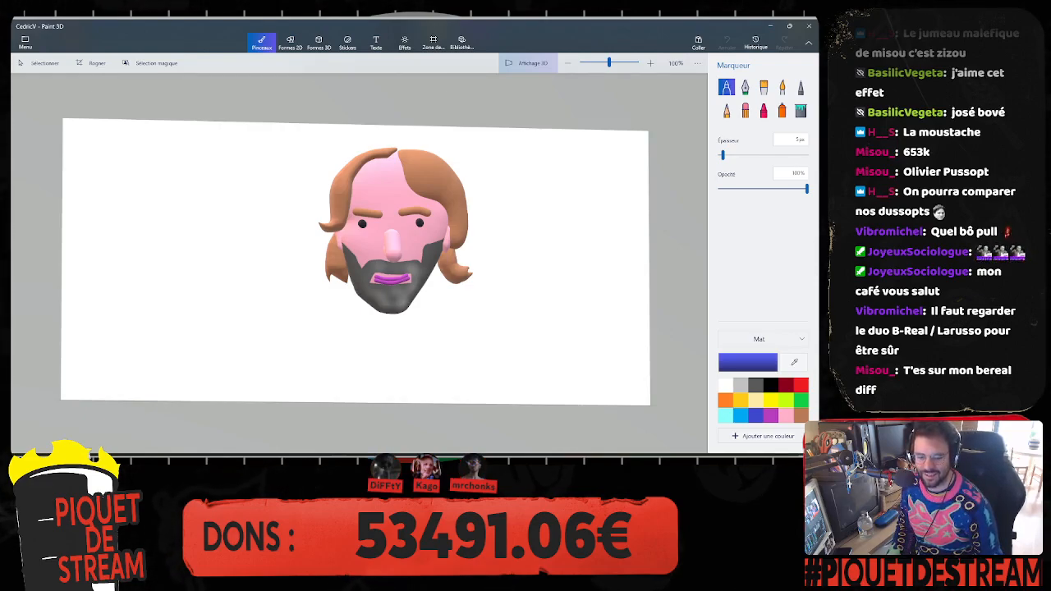
mouse_move(453, 278)
right_down()
mouse_move(498, 289)
mouse_move(415, 278)
mouse_move(428, 267)
mouse_move(478, 277)
mouse_move(451, 268)
right_up()
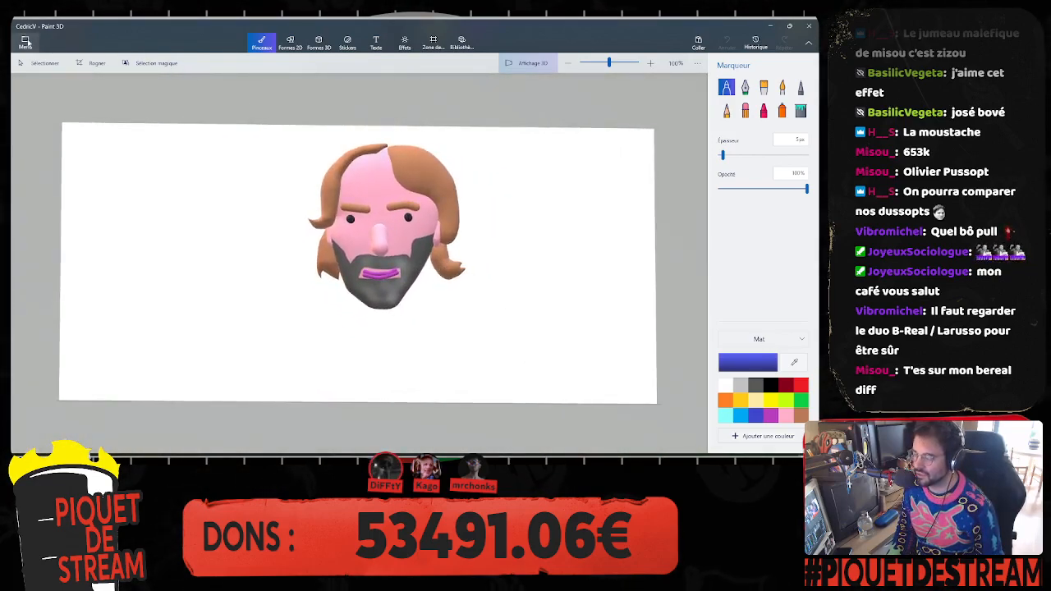
Step: Open the saved Blanquer project and examine the bald head with glasses from both sides in 3D view
click(25, 43)
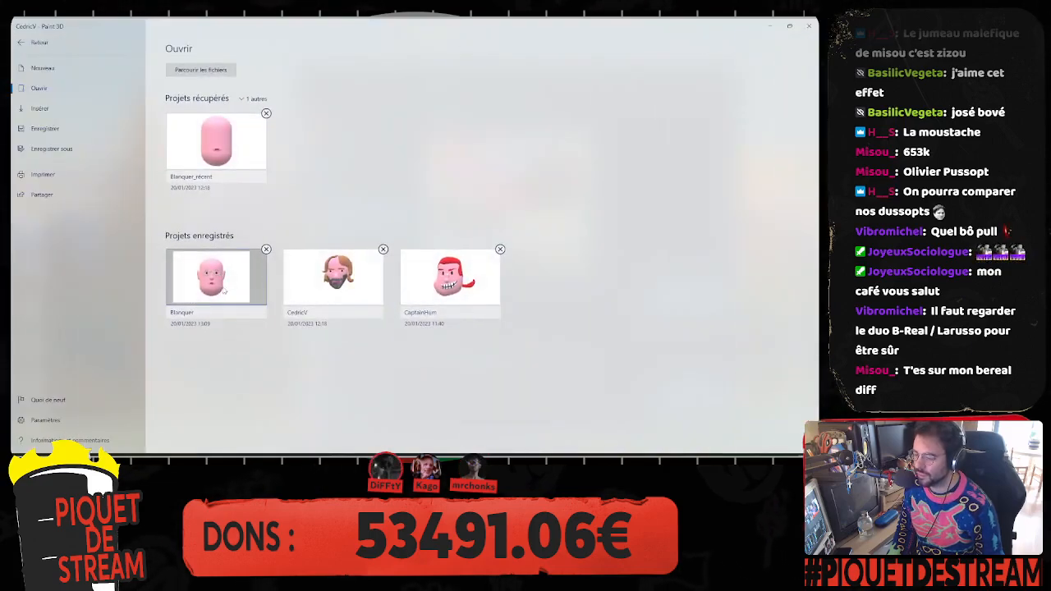
click(333, 277)
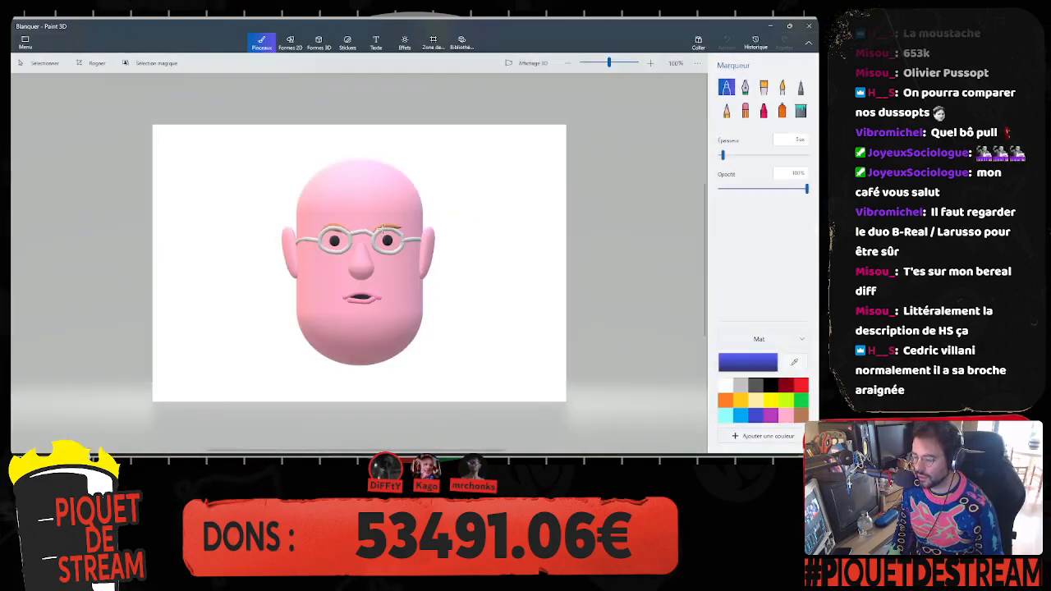
click(529, 64)
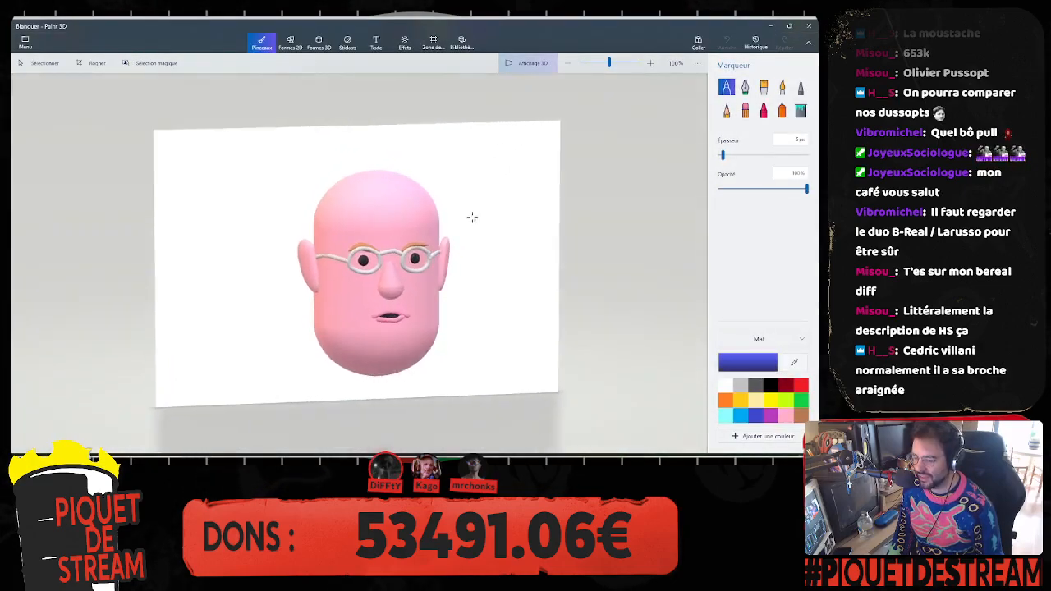
right_drag(482, 270, 441, 277)
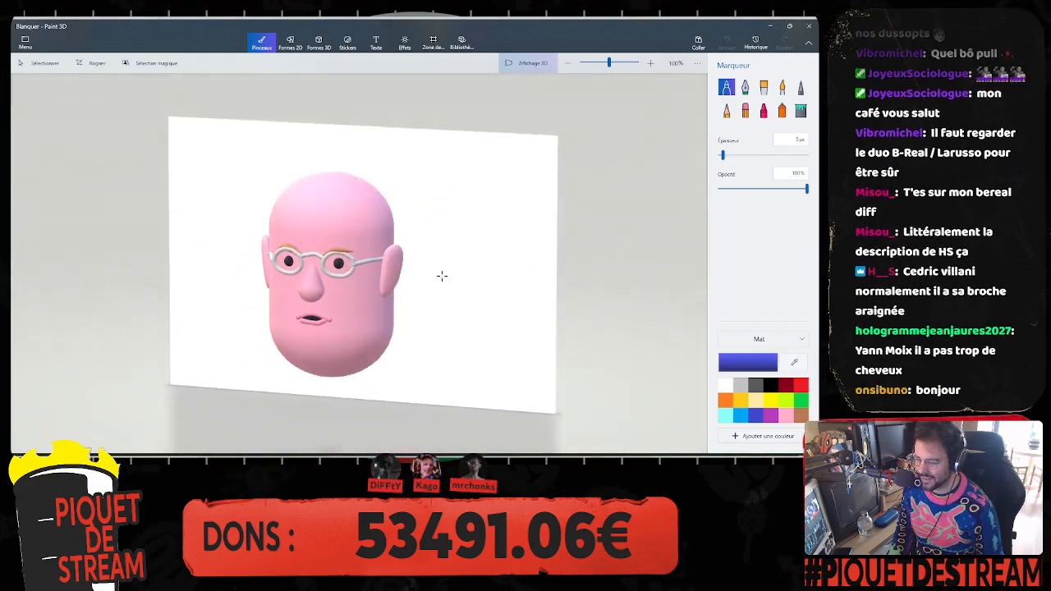
right_drag(293, 217, 336, 197)
right_drag(458, 346, 499, 237)
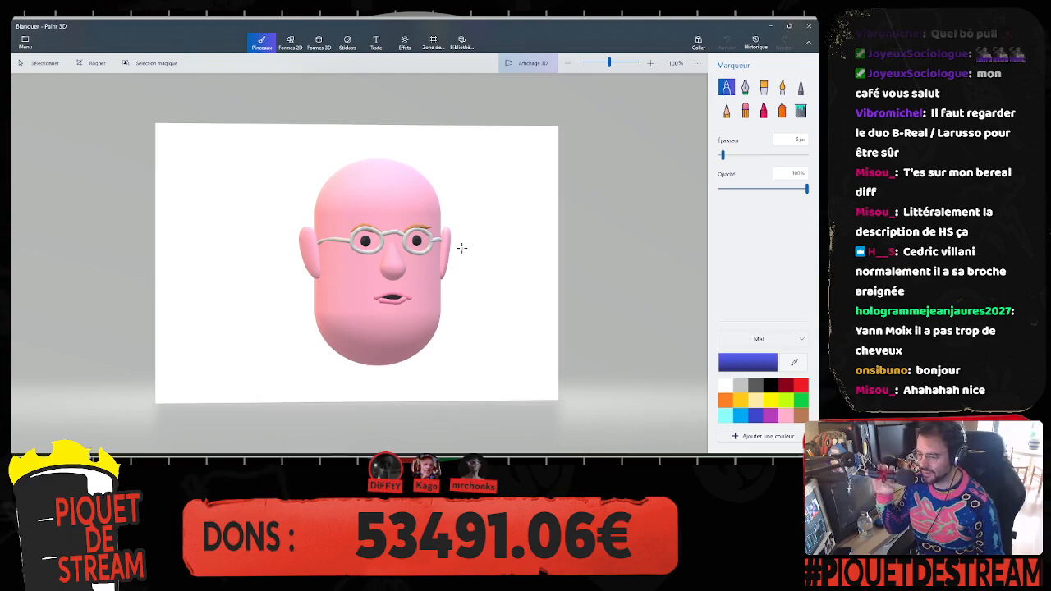
Step: Create a new project and draw a coiled, tapering pile with a brown 3D tube brush 174 px thick
click(26, 42)
click(43, 67)
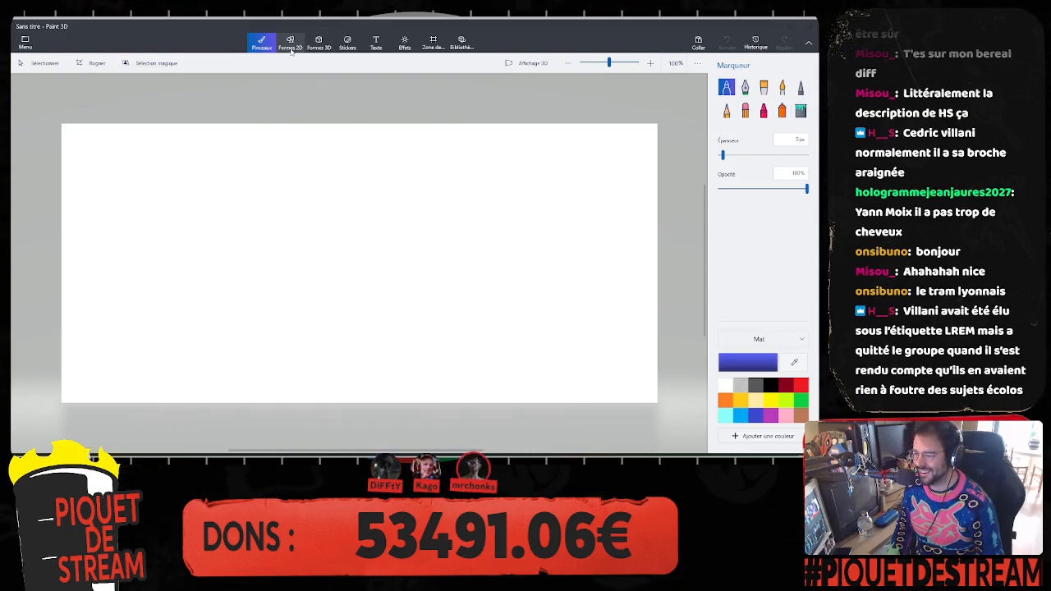
click(316, 45)
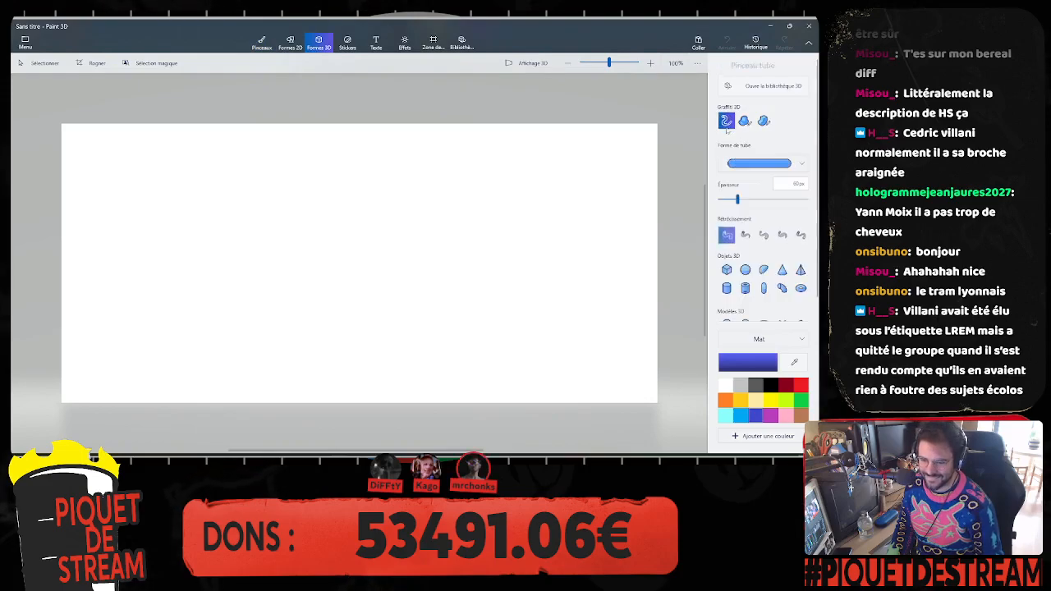
drag(740, 205, 779, 202)
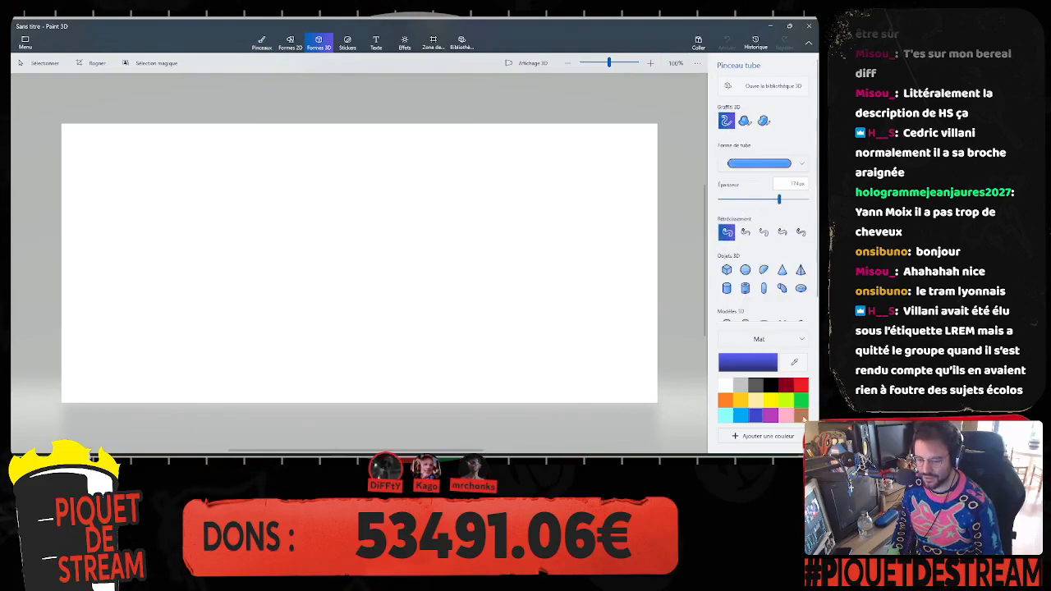
click(803, 418)
mouse_move(347, 299)
mouse_down()
mouse_move(307, 301)
mouse_move(448, 322)
mouse_move(323, 271)
mouse_move(414, 230)
mouse_move(417, 206)
mouse_move(401, 185)
mouse_up()
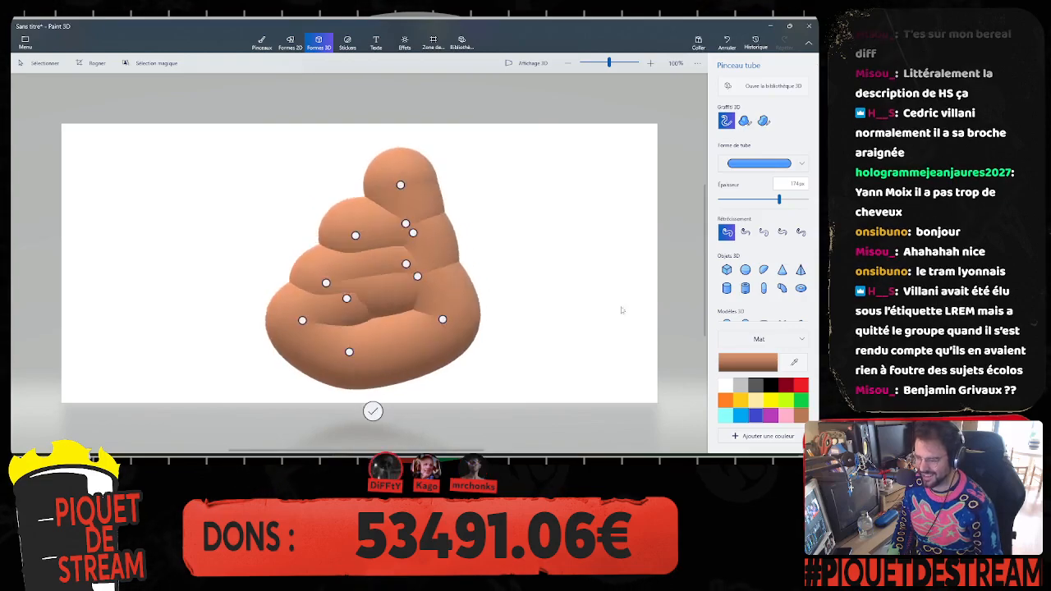
Step: Examine the brown coiled pile from an angle in 3D view and undo the stray stroke
click(529, 63)
drag(582, 276, 560, 284)
key(ctrl+z)
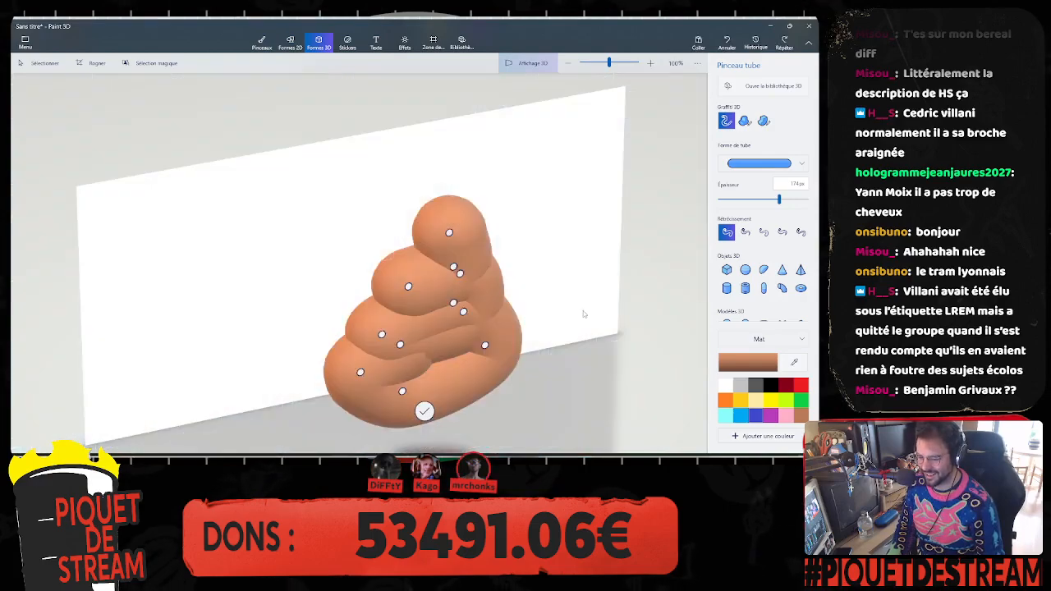
mouse_move(582, 312)
middle_down()
mouse_move(579, 273)
mouse_move(598, 248)
middle_up()
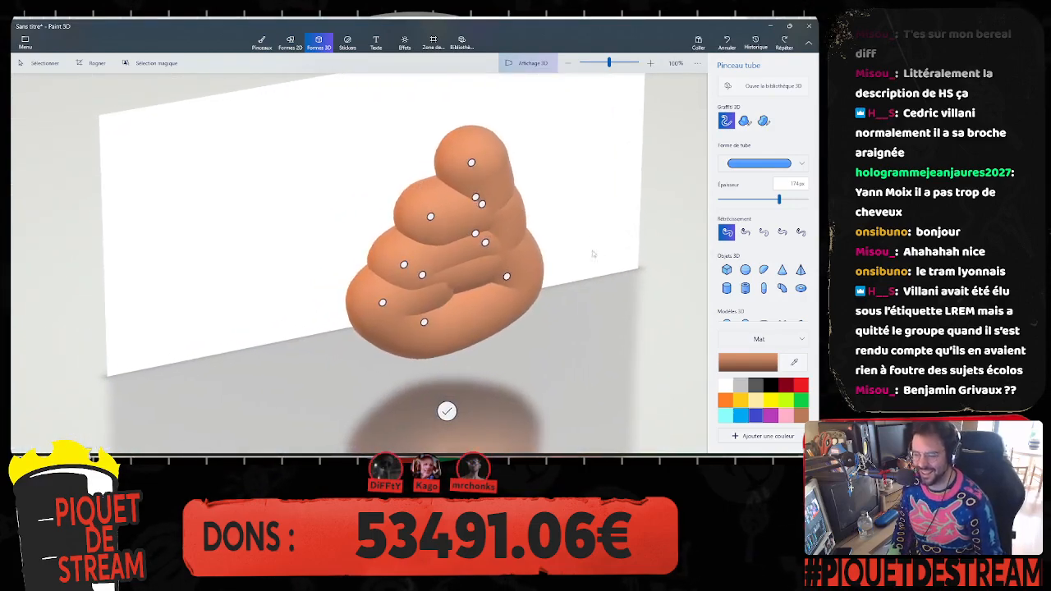
Step: Try white tube strokes for an eye on the pile at 174, 105 and 137 px thickness, undoing each one
click(725, 384)
drag(467, 207, 456, 223)
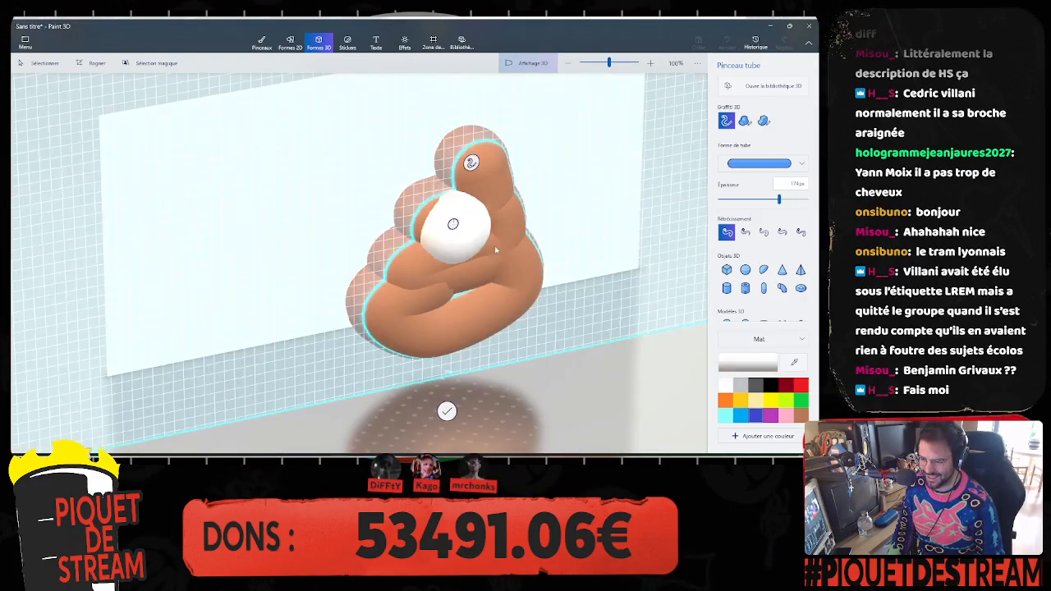
key(ctrl+z)
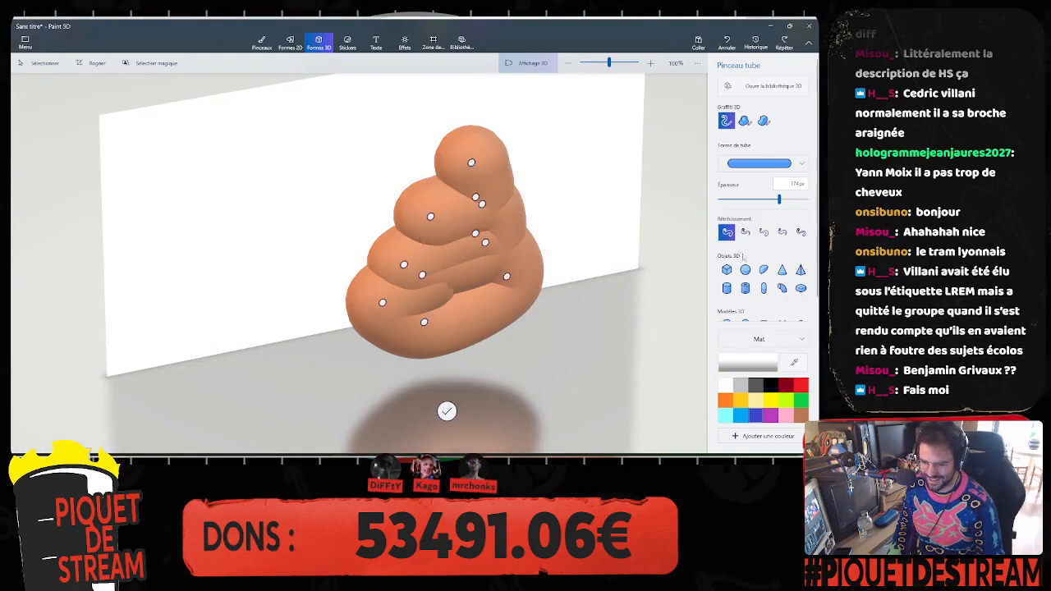
drag(777, 205, 754, 205)
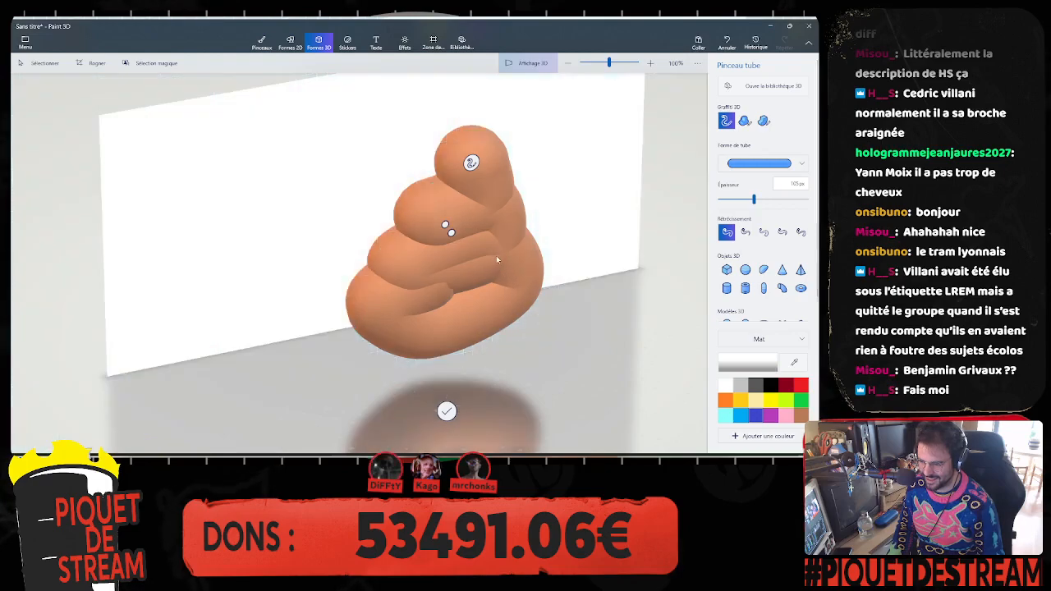
click(533, 62)
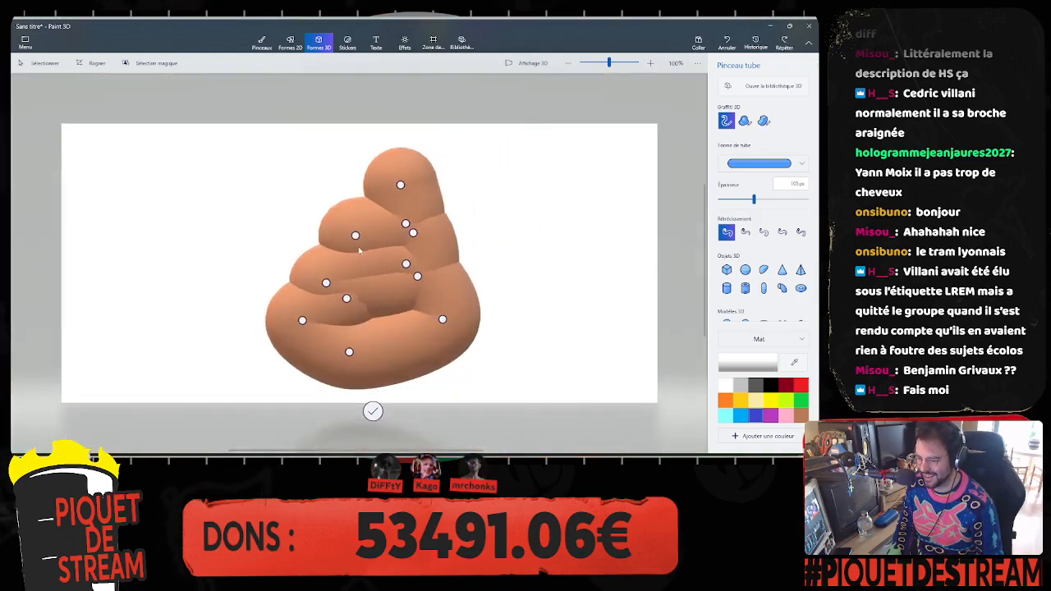
drag(356, 239, 351, 246)
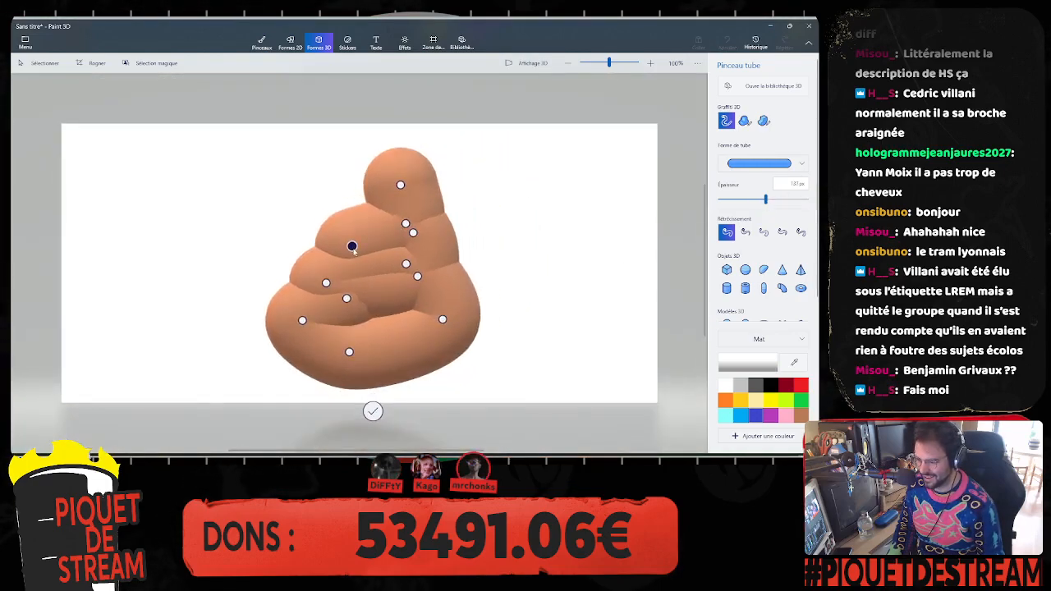
key(ctrl+z)
click(371, 236)
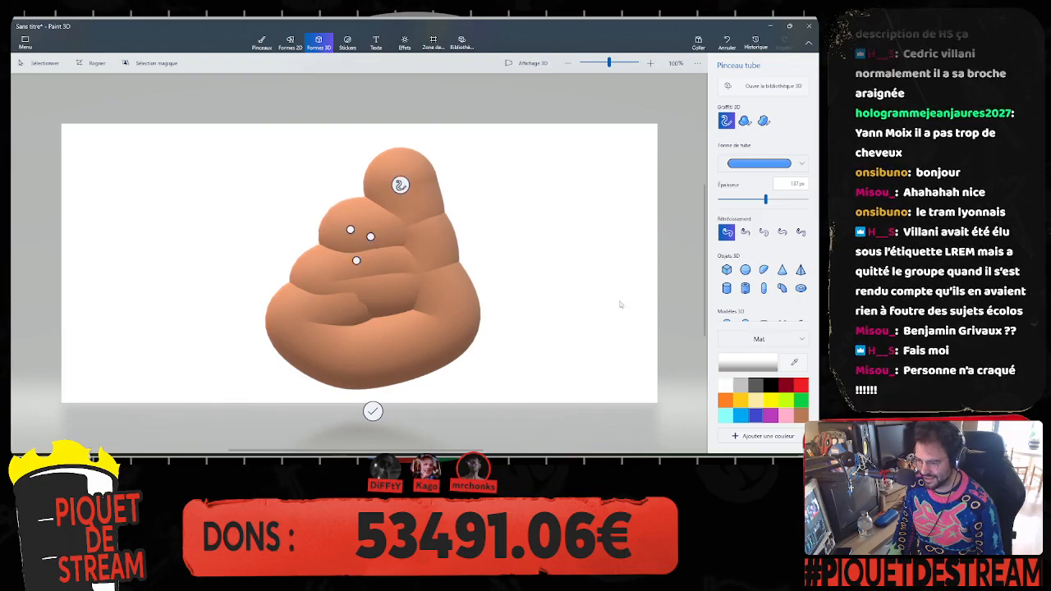
key(ctrl+z)
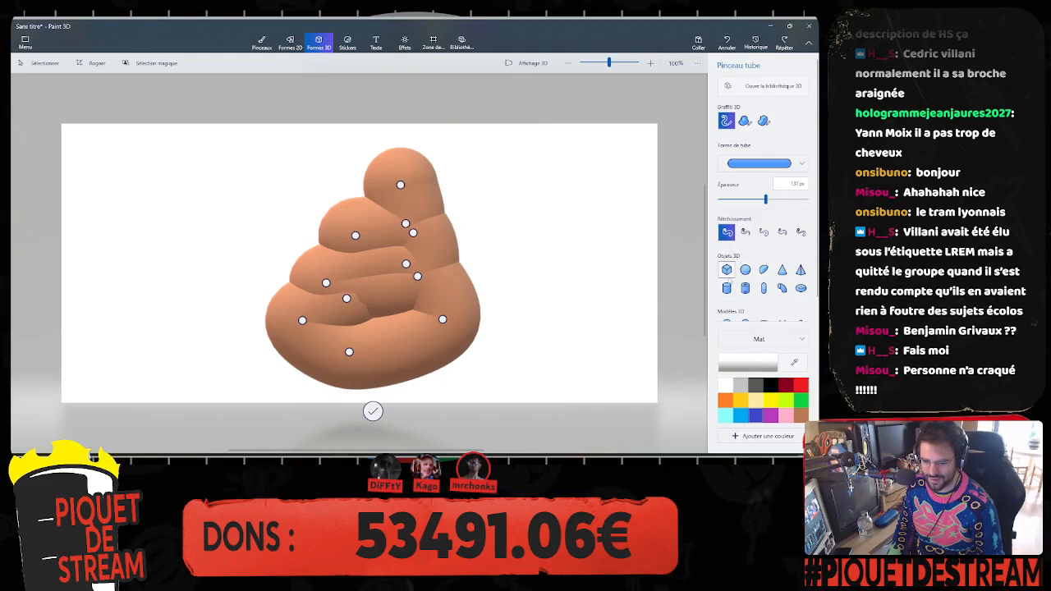
click(746, 125)
click(368, 233)
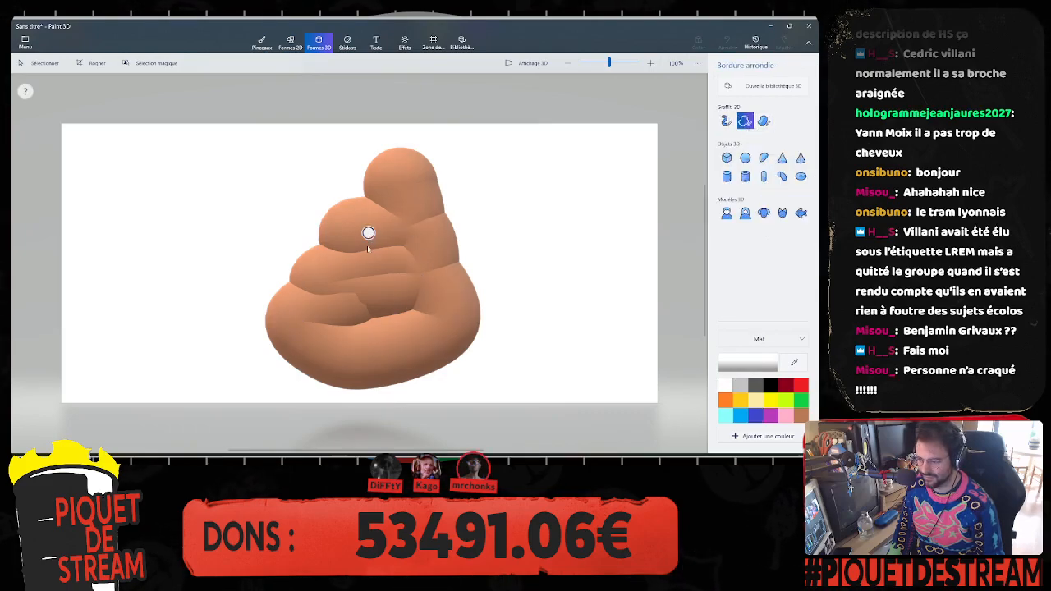
key(Escape)
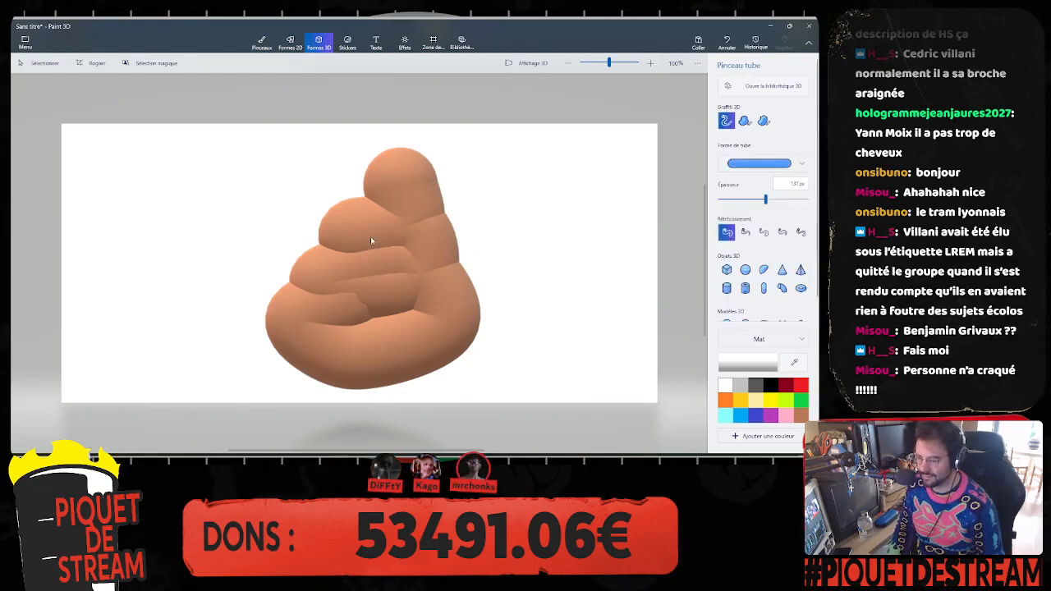
mouse_move(349, 233)
mouse_down()
mouse_move(356, 218)
mouse_move(356, 296)
mouse_move(371, 239)
mouse_up()
key(ctrl+z)
key(ctrl+z)
Step: Draw two short vertical white tube strokes 95 px thick side by side on the pile as eyes
drag(765, 200, 753, 202)
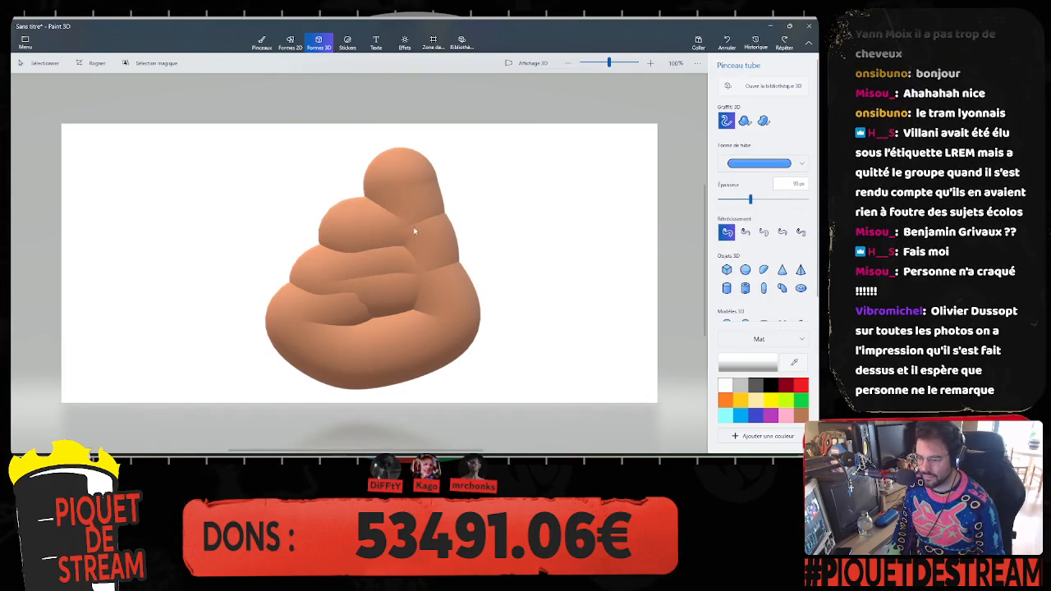
drag(351, 261, 350, 237)
mouse_move(426, 258)
mouse_down()
mouse_move(423, 236)
mouse_move(418, 256)
mouse_move(411, 236)
mouse_up()
key(ctrl+z)
key(ctrl+z)
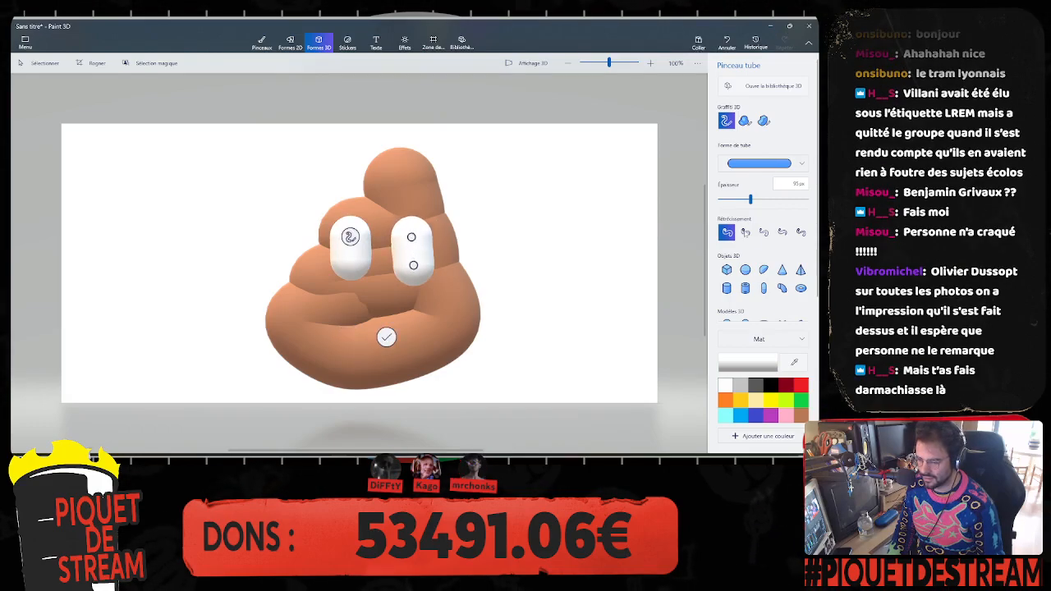
Step: Draw a short vertical black tube stroke 40 px thick as the pupil of the left white eye
drag(749, 200, 730, 200)
click(770, 387)
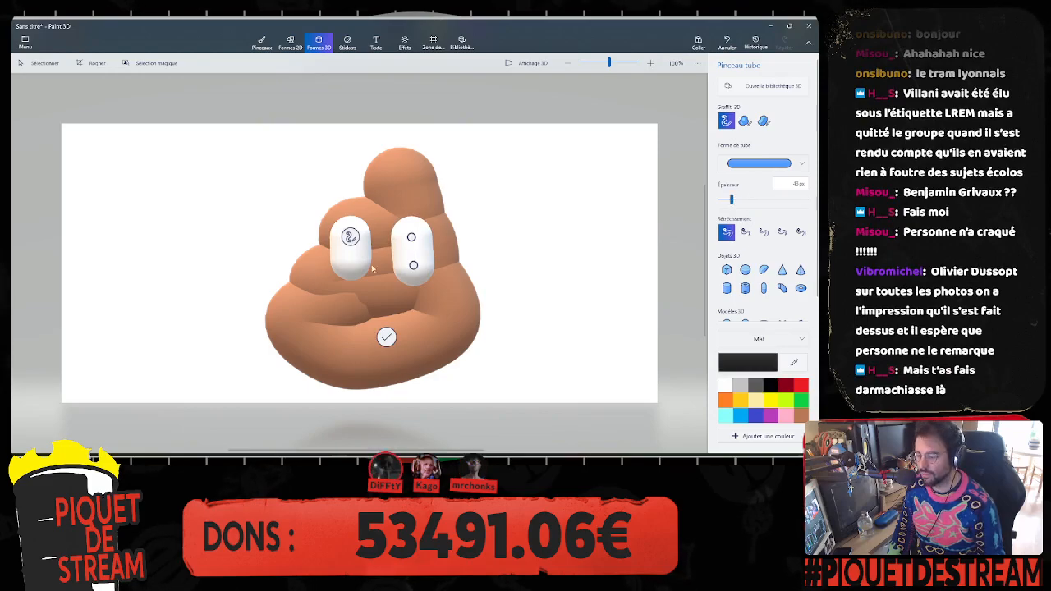
click(386, 338)
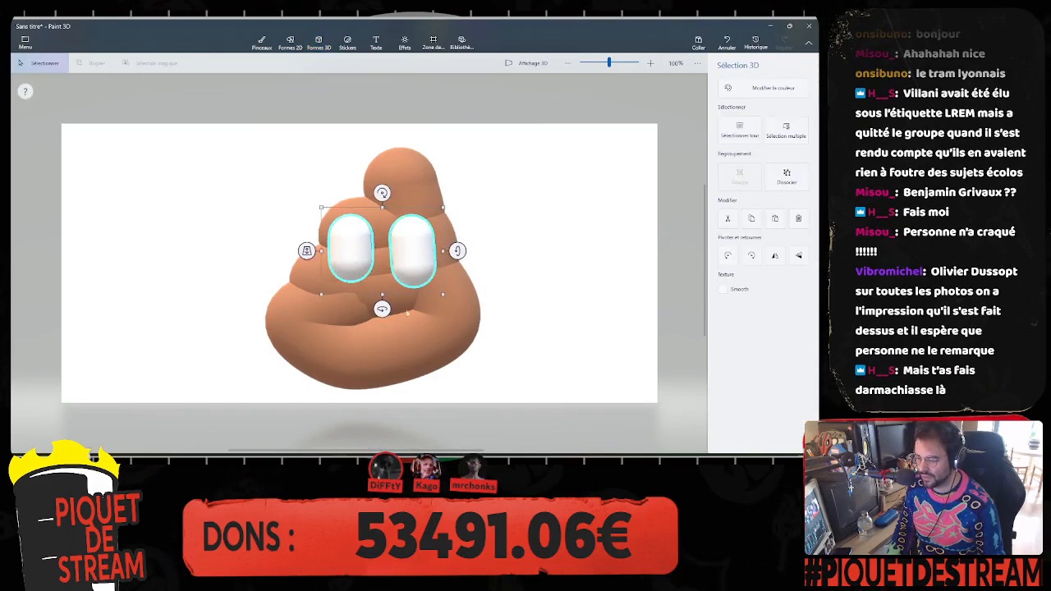
click(318, 41)
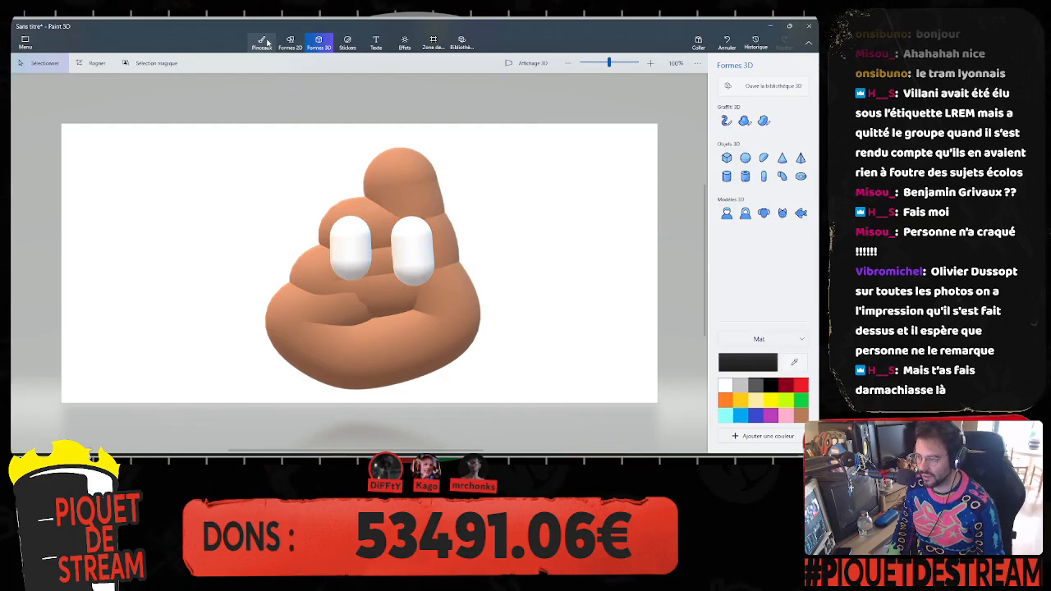
click(728, 122)
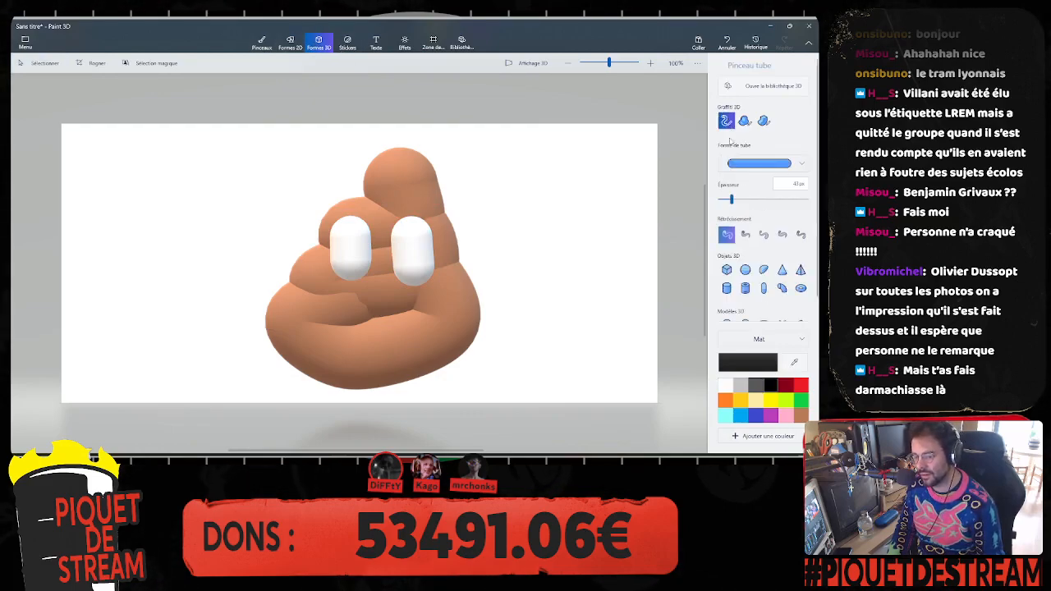
drag(731, 199, 729, 199)
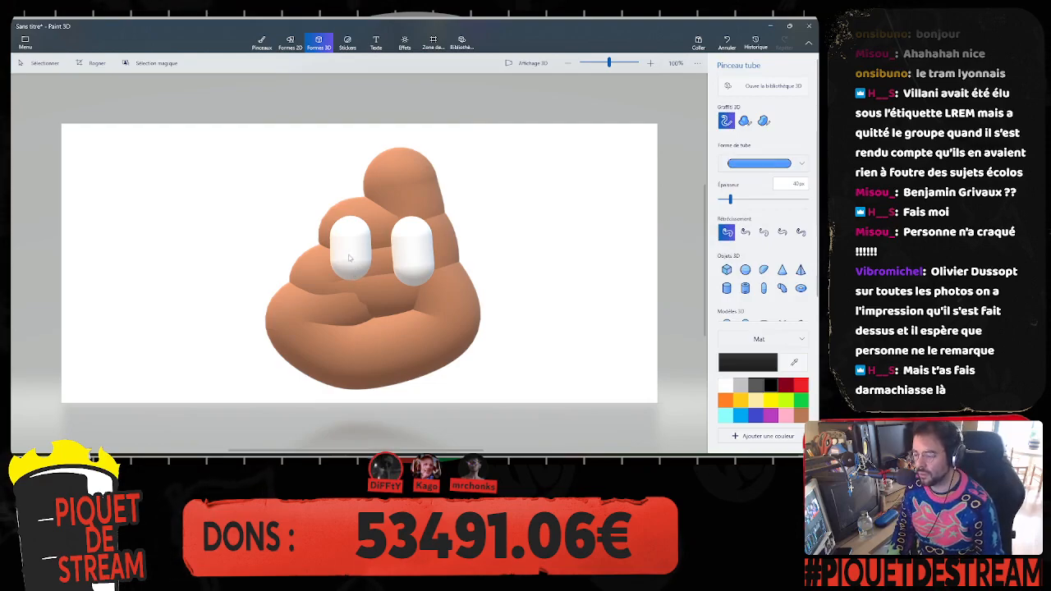
drag(351, 256, 351, 255)
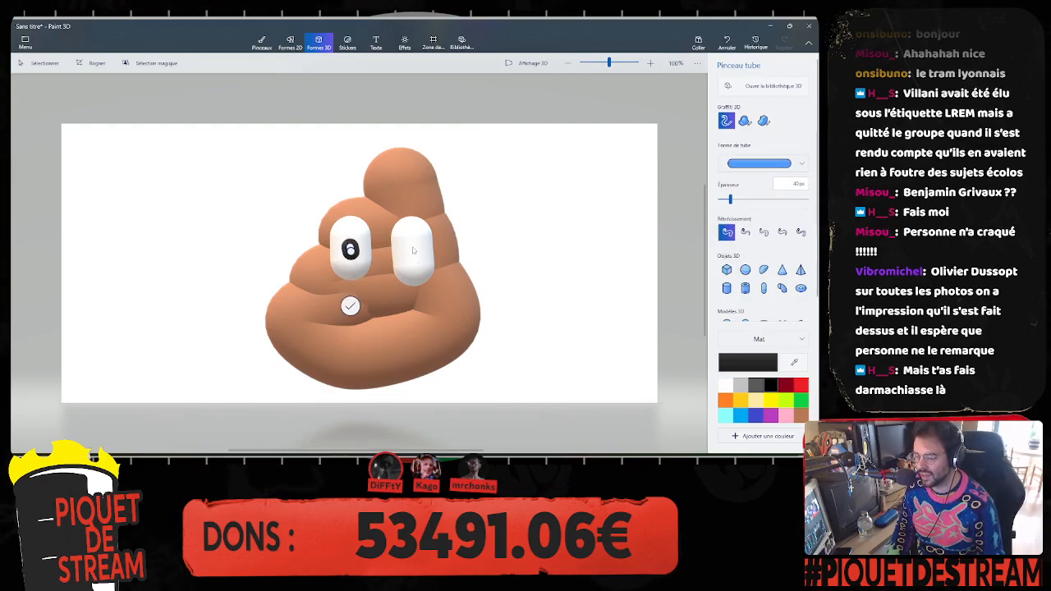
click(351, 306)
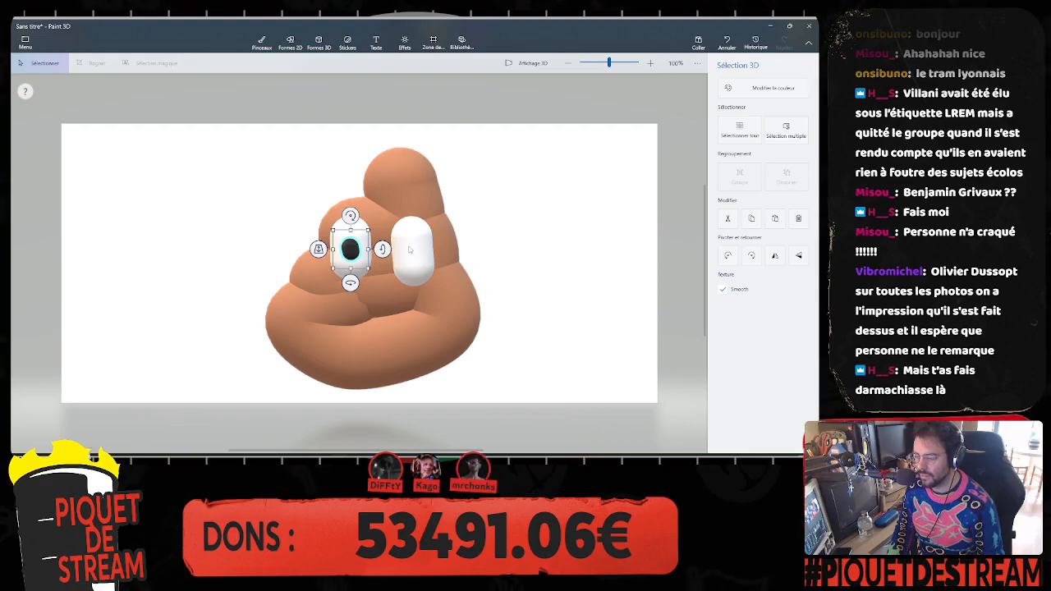
Step: Try a short black tube stroke as the pupil of the right white eye and undo it
click(419, 257)
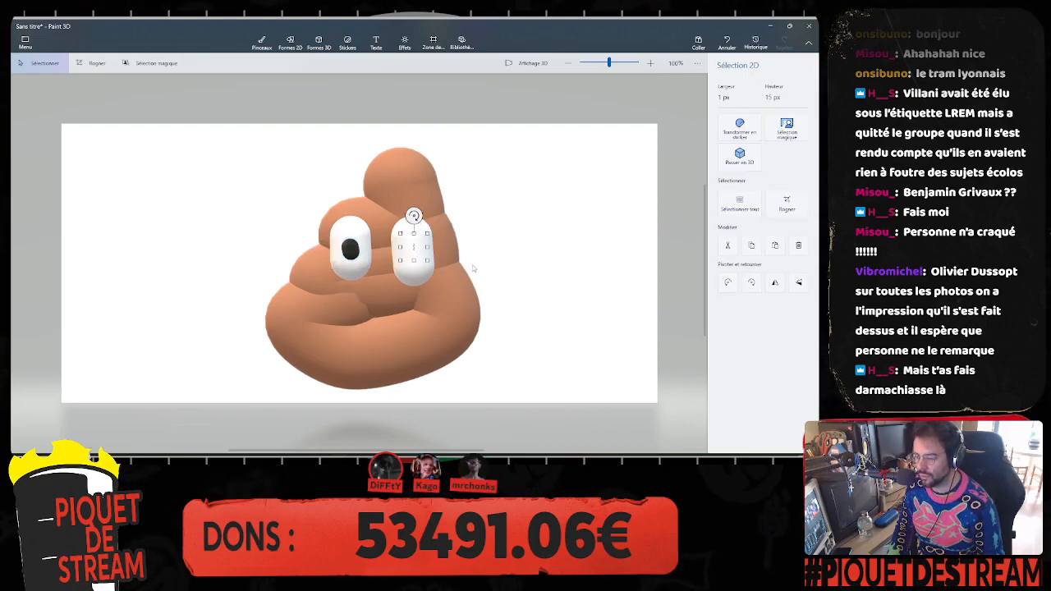
click(523, 253)
click(727, 121)
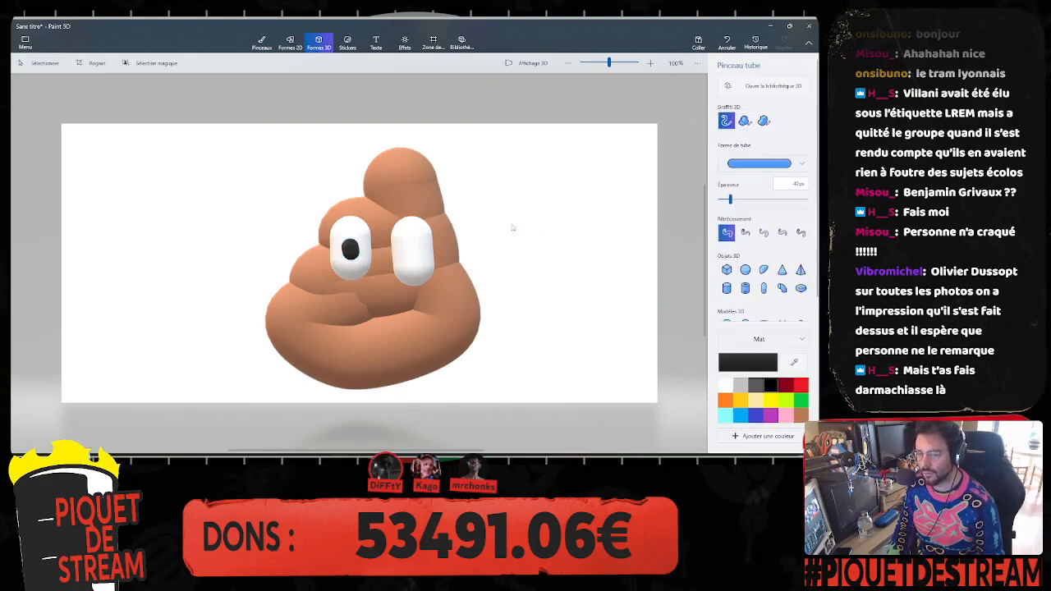
drag(413, 251, 413, 243)
click(412, 308)
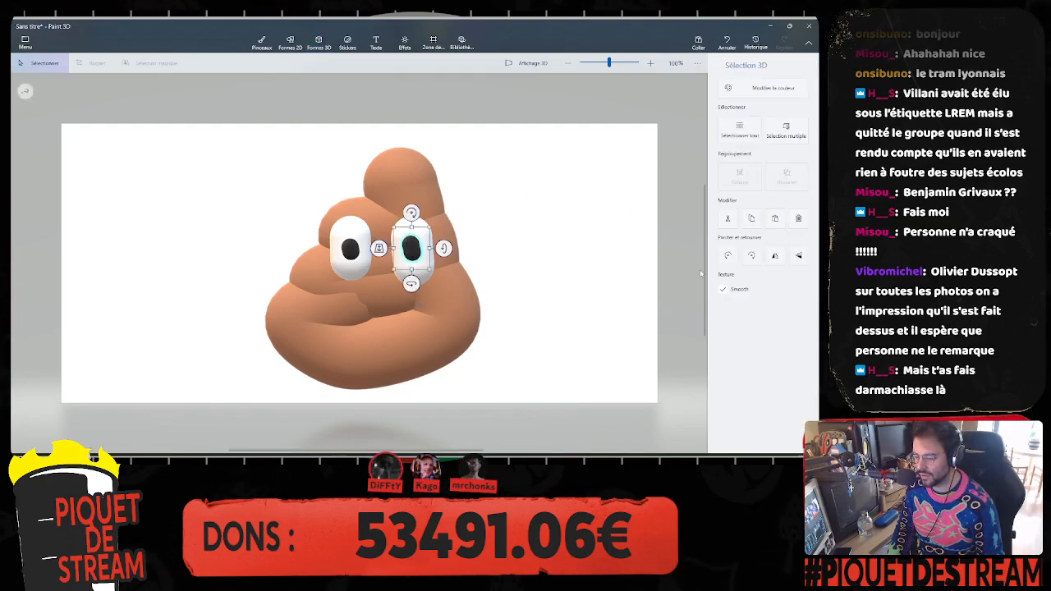
key(ctrl+z)
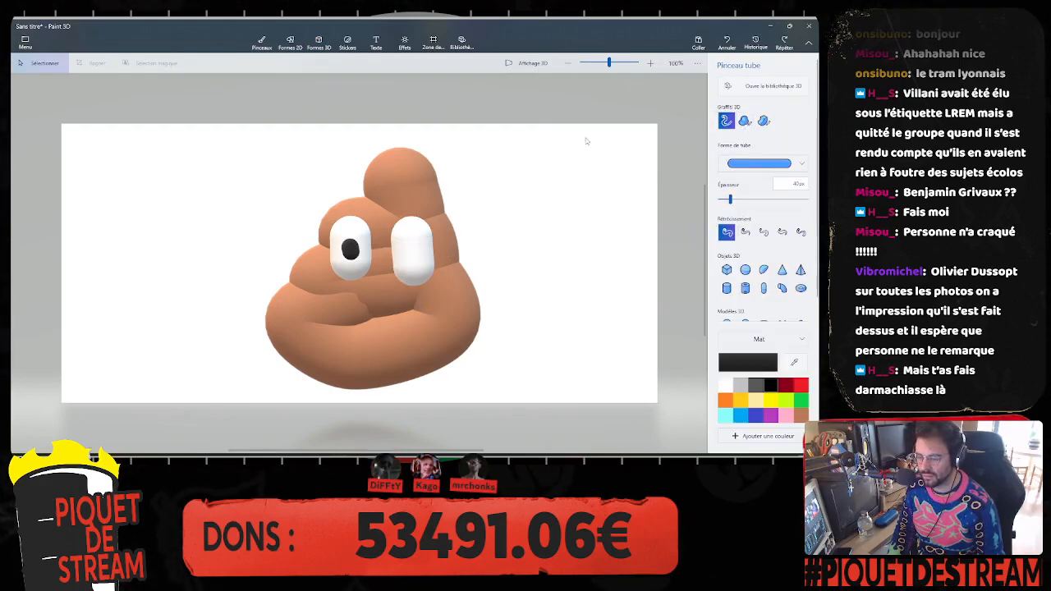
right_click(414, 251)
click(490, 258)
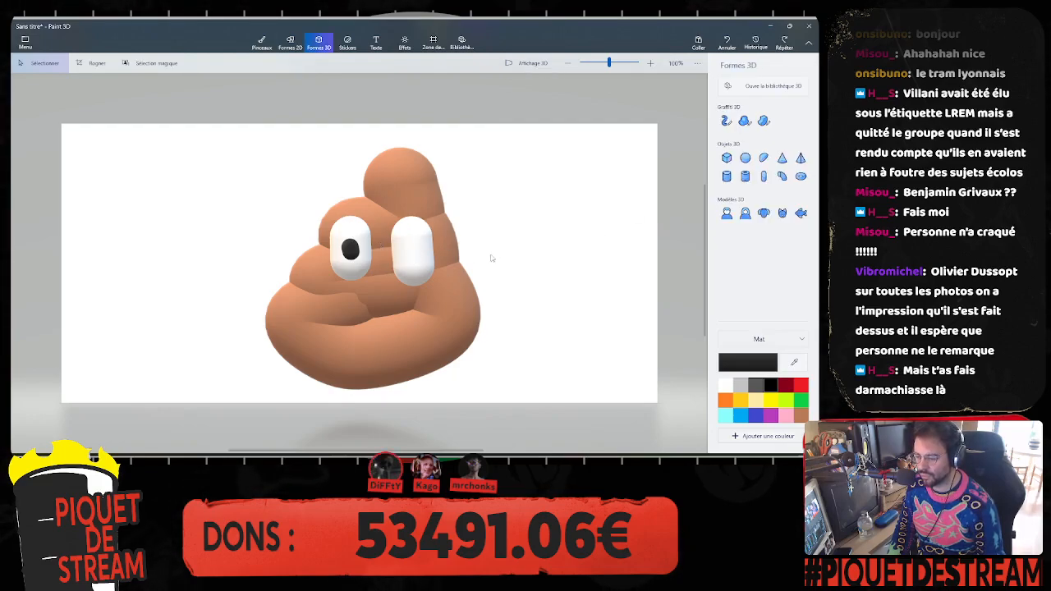
Step: Draw a short black tube stroke 40 px thick as the right eye's pupil and shorten it slightly
click(726, 121)
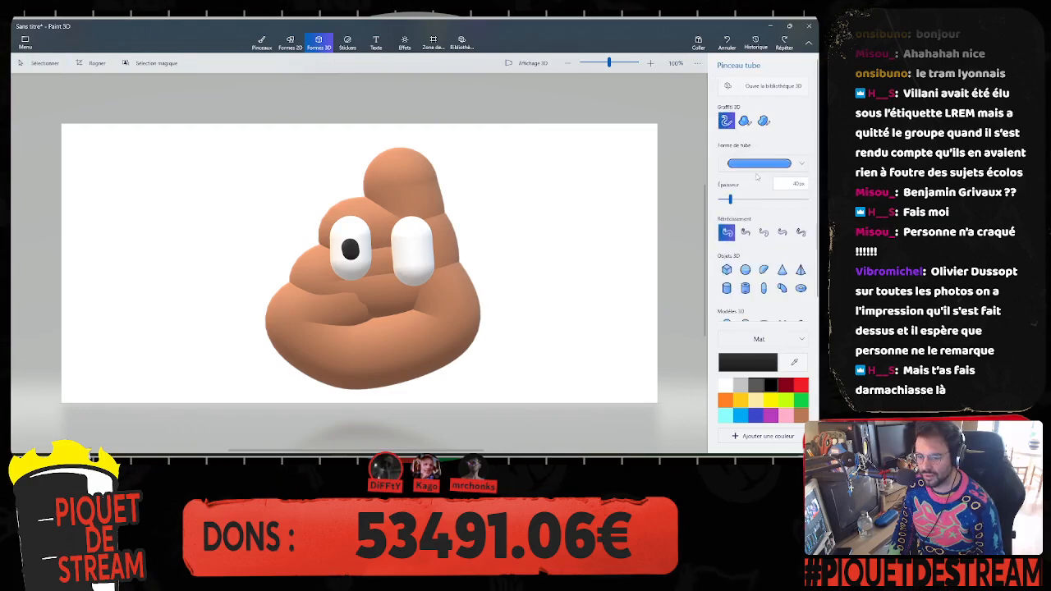
drag(412, 251, 414, 248)
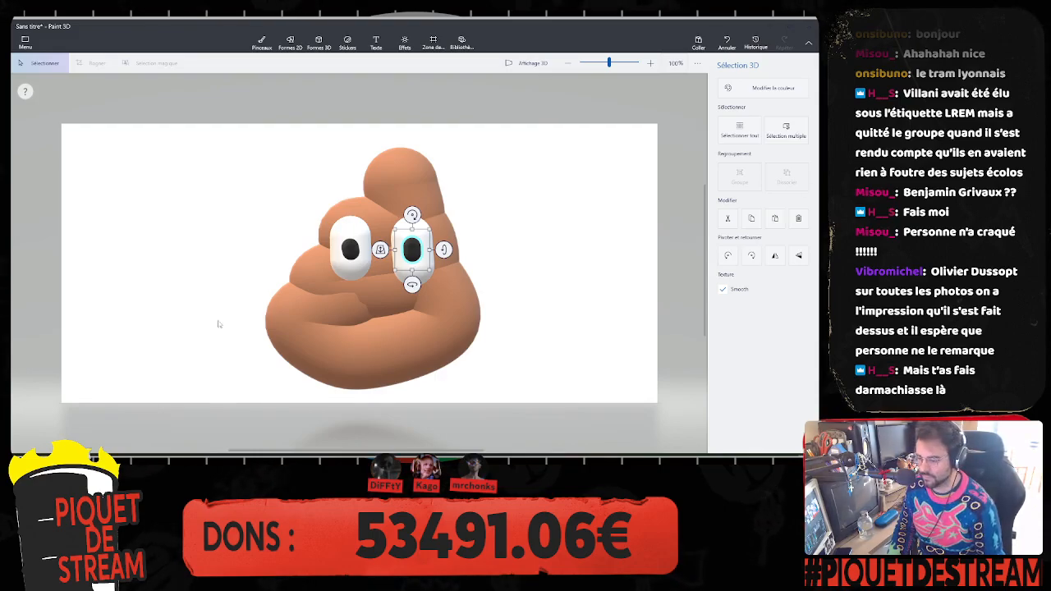
drag(413, 270, 412, 266)
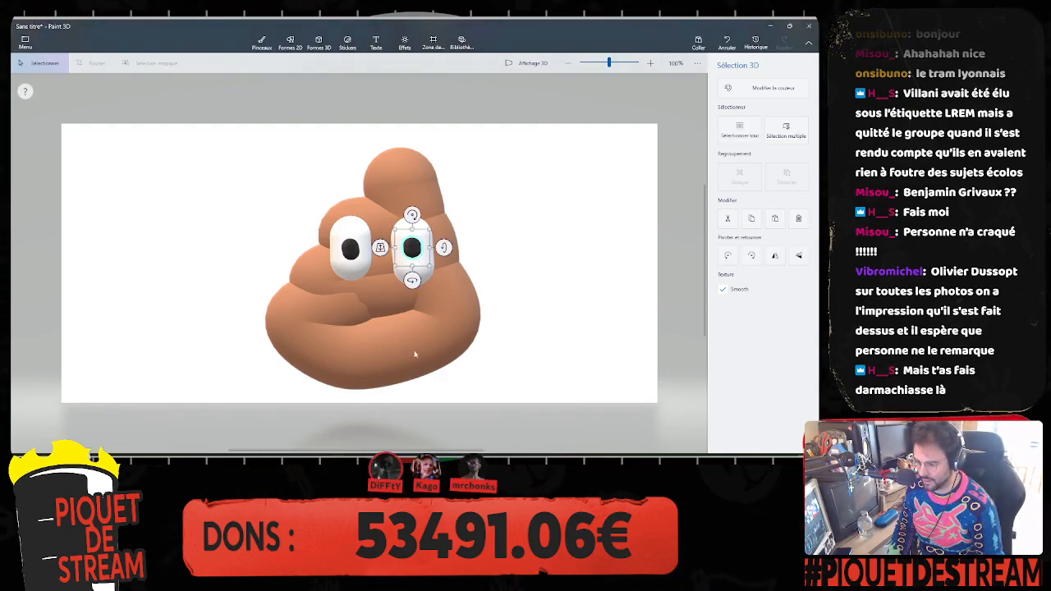
Step: Return to the 3D tube brush at 40 px and set its colour to dark red
click(319, 41)
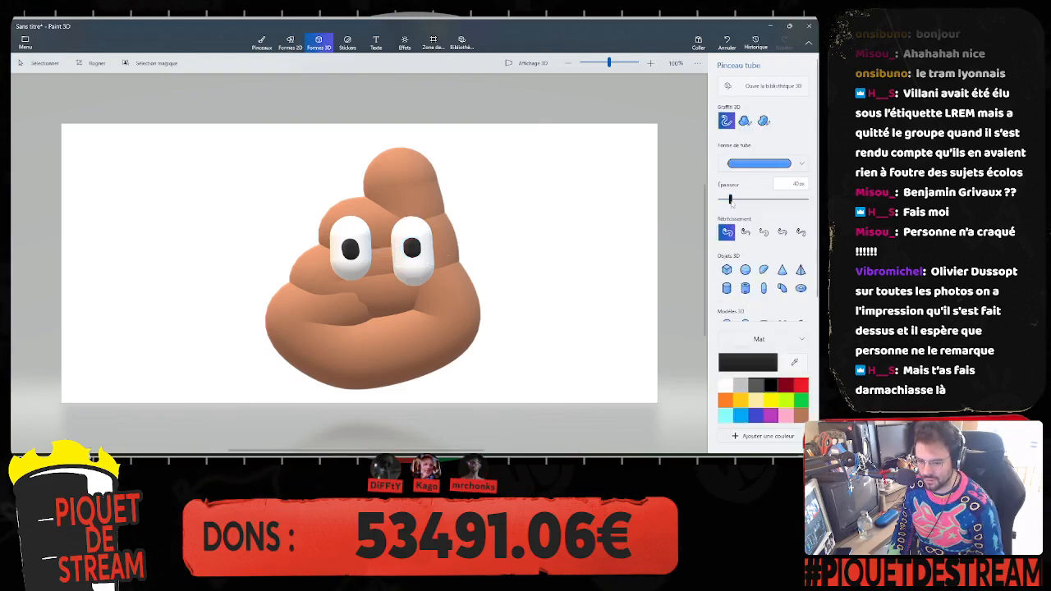
click(786, 386)
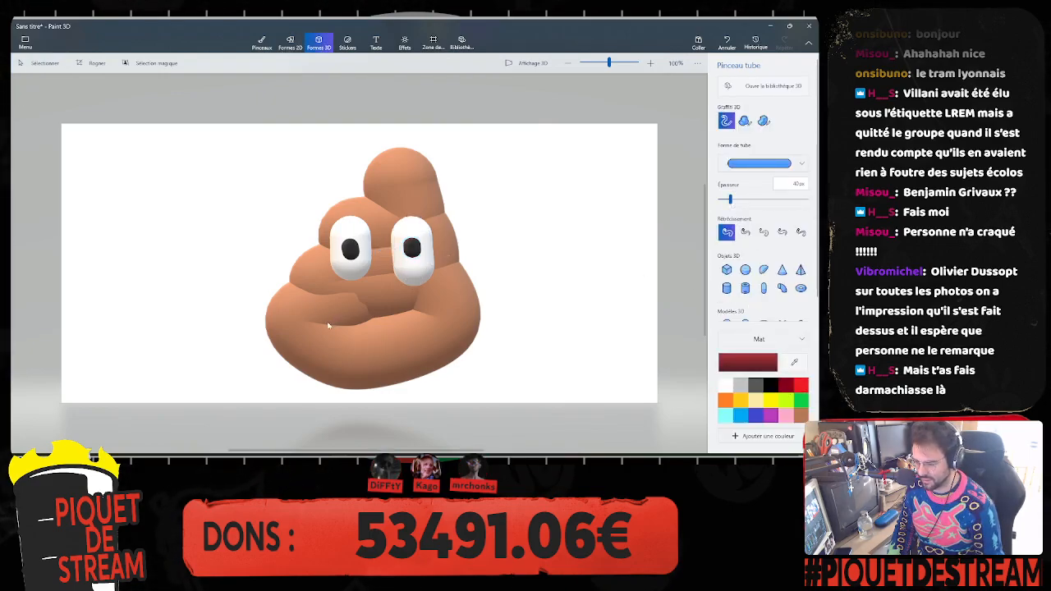
Step: Try a straight dark red tube stroke as a mouth below the eyes and undo it
drag(327, 322, 421, 305)
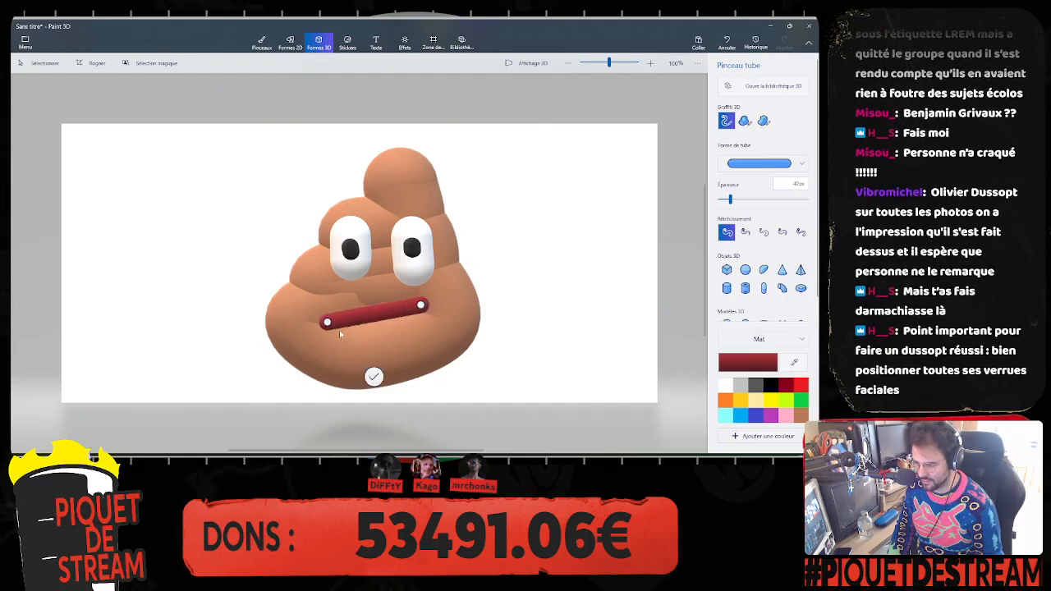
click(332, 320)
key(ctrl+z)
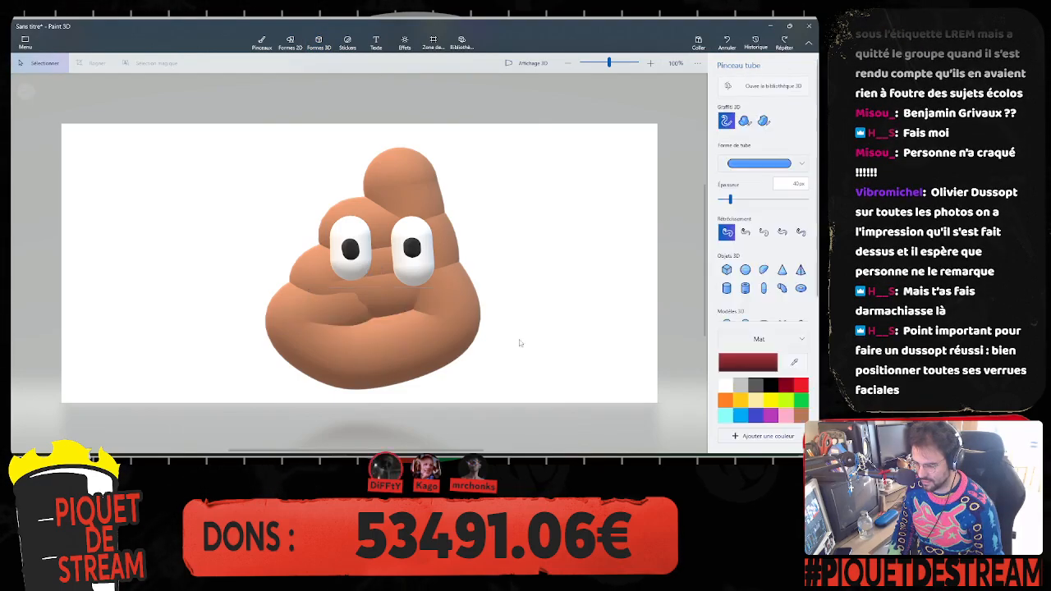
drag(328, 318, 350, 321)
click(417, 306)
click(575, 287)
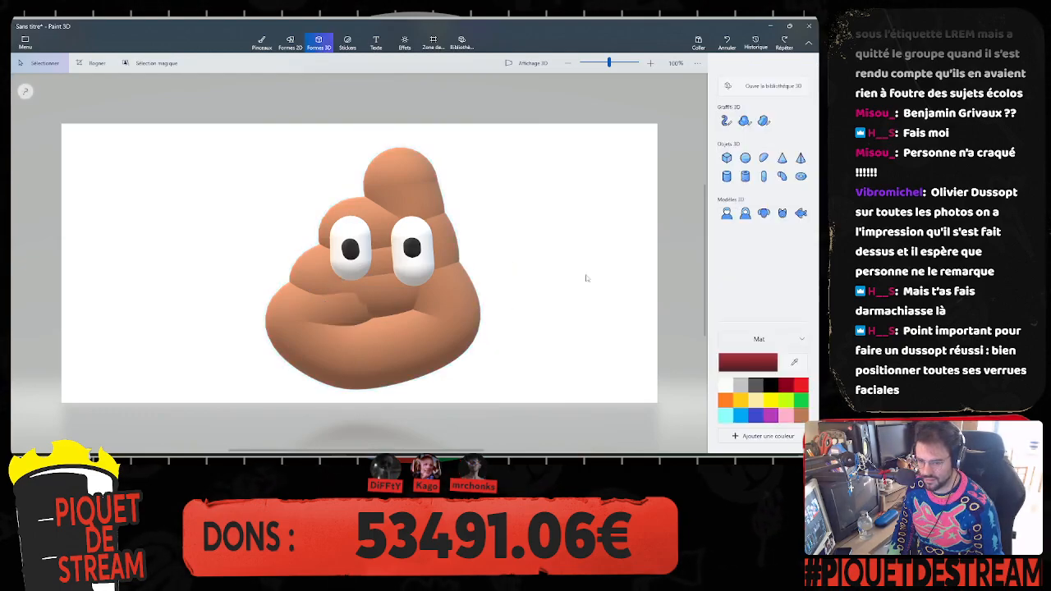
Step: Draw a closed dark red lip outline with the 40 px tube brush below the eyes
click(726, 121)
mouse_move(321, 319)
mouse_down()
mouse_move(403, 304)
mouse_move(439, 315)
mouse_move(354, 335)
mouse_move(325, 321)
mouse_up()
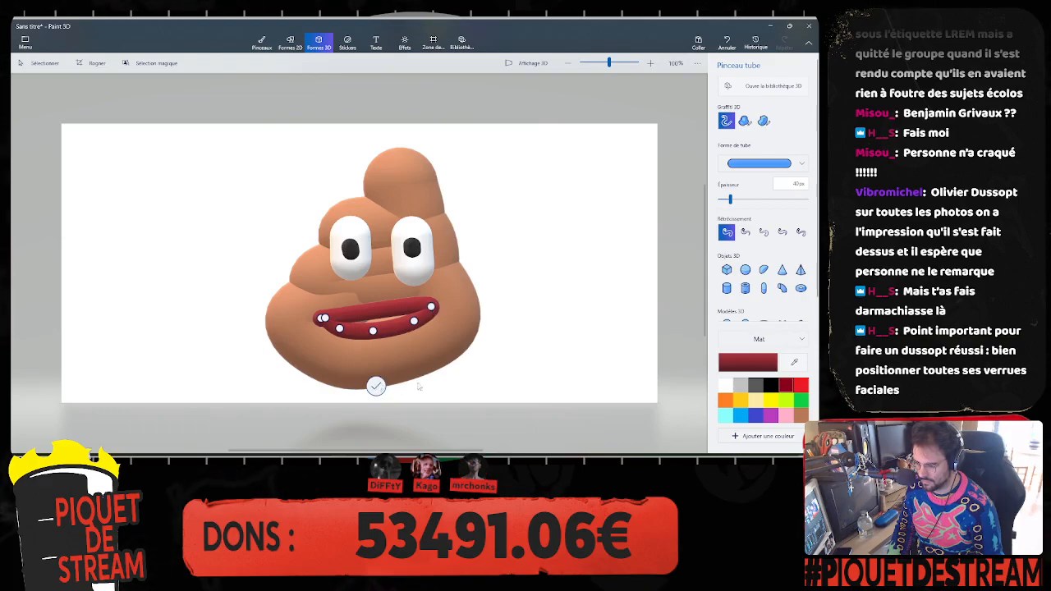
click(377, 386)
click(508, 307)
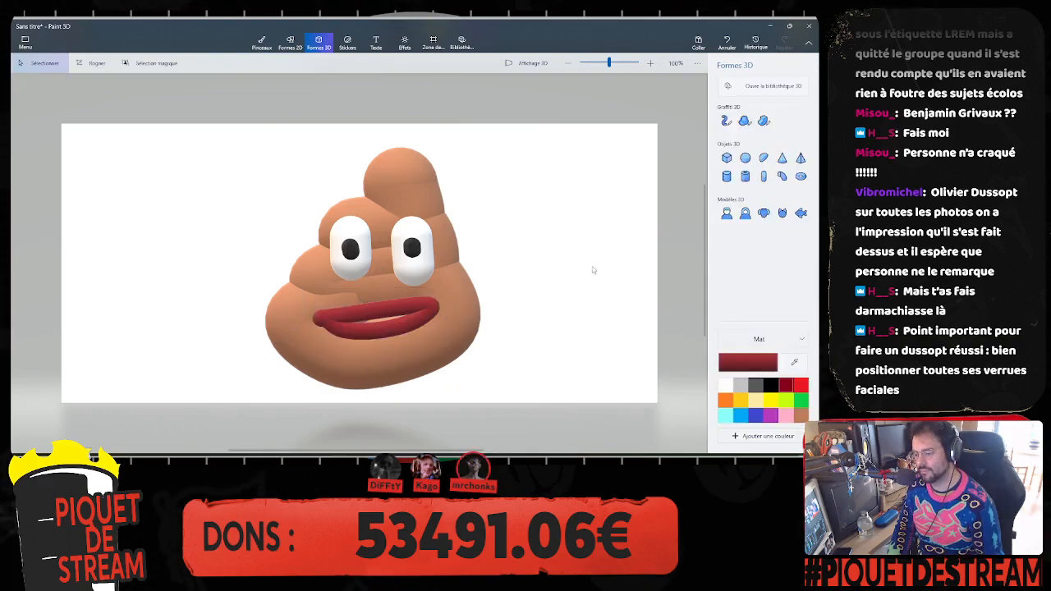
Step: Examine the brown character's eyes and mouth from several angles and distances in 3D view
click(528, 63)
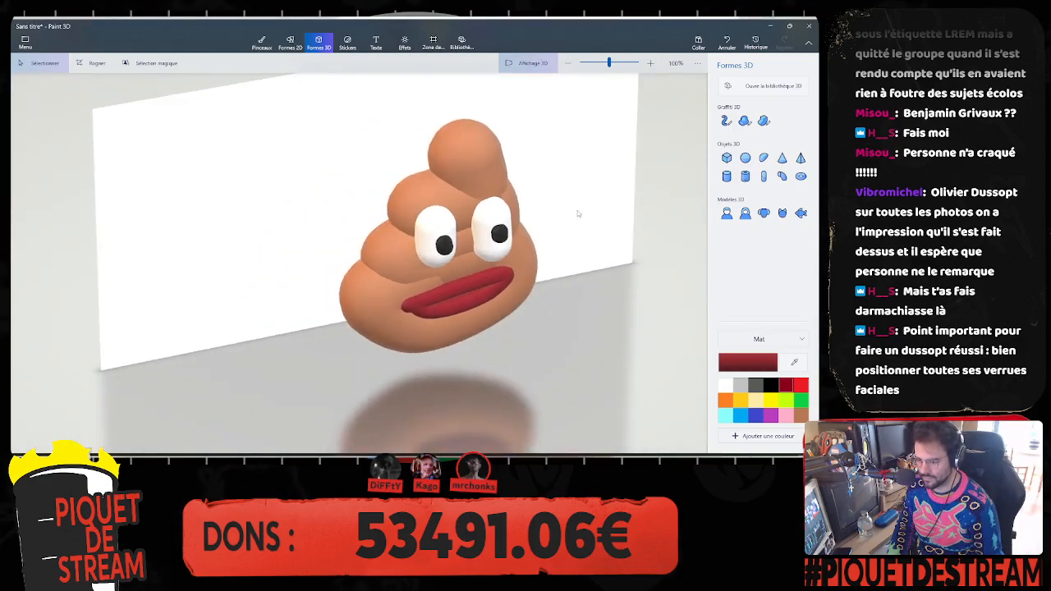
middle_drag(578, 212, 511, 281)
right_drag(510, 281, 492, 297)
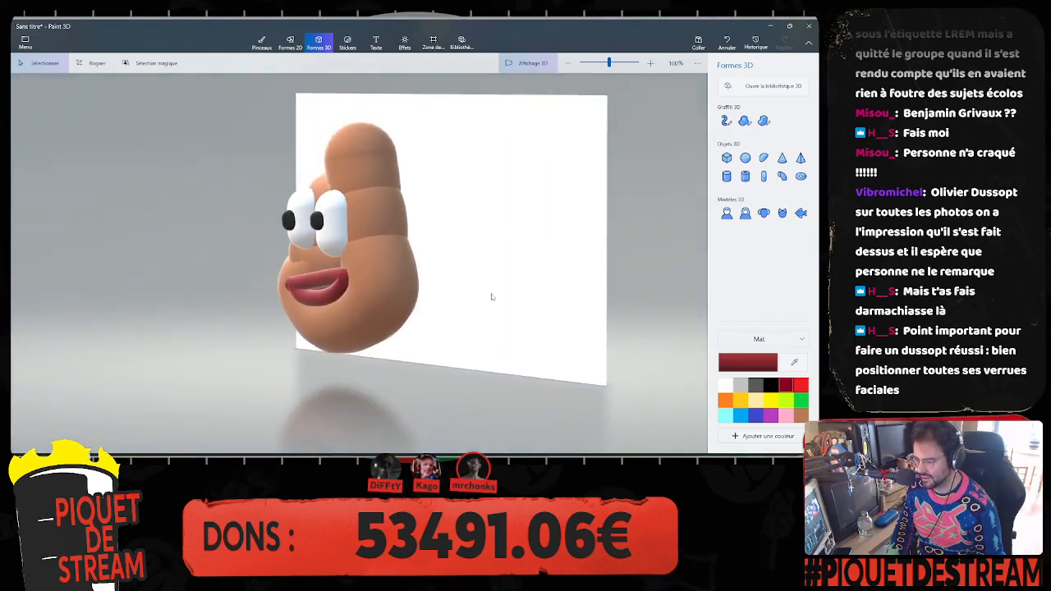
right_drag(452, 258, 535, 305)
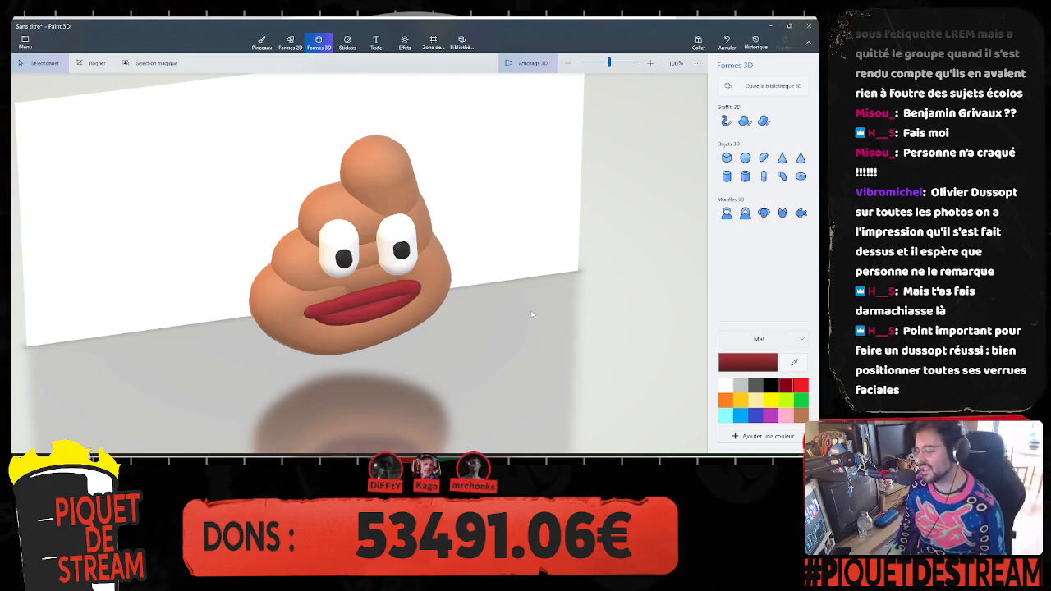
mouse_move(493, 291)
mouse_down()
mouse_move(395, 231)
mouse_move(415, 259)
mouse_move(473, 234)
mouse_move(457, 230)
mouse_move(438, 245)
mouse_up()
drag(440, 284, 429, 281)
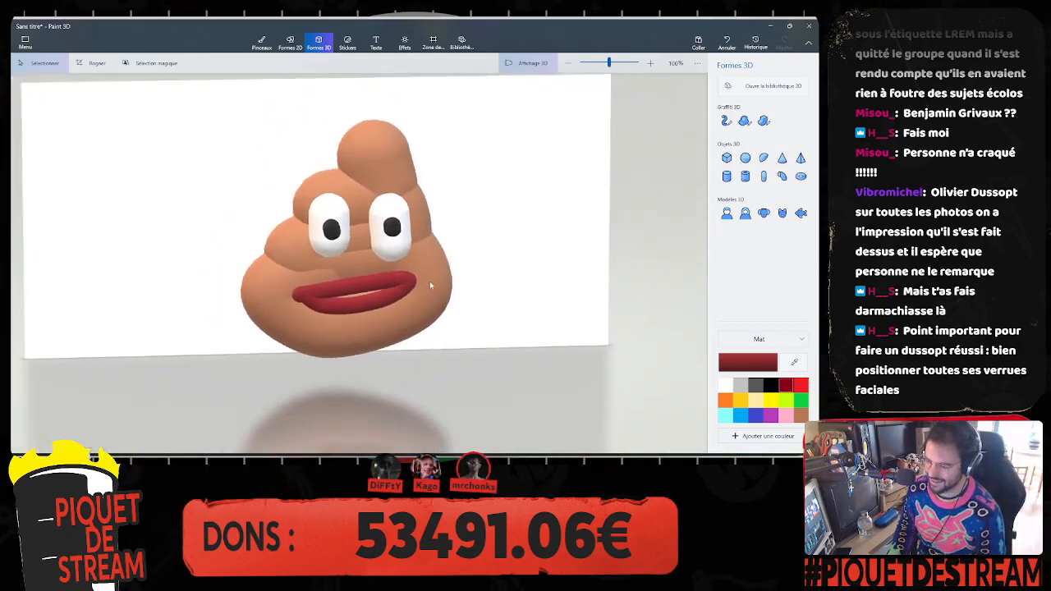
scroll(429, 281, down, 3)
scroll(358, 257, up, 5)
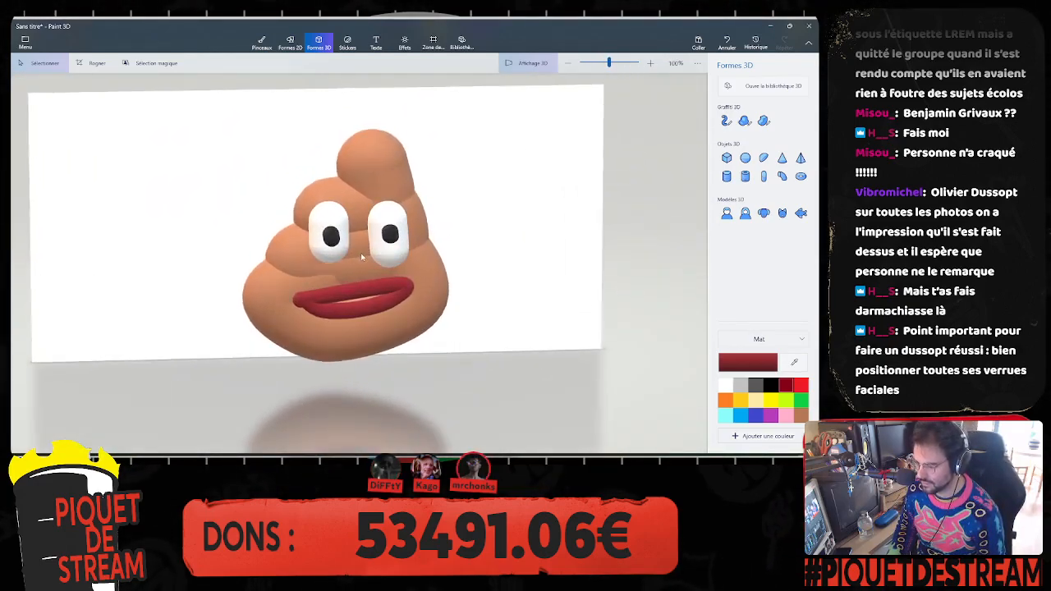
scroll(357, 260, down, 2)
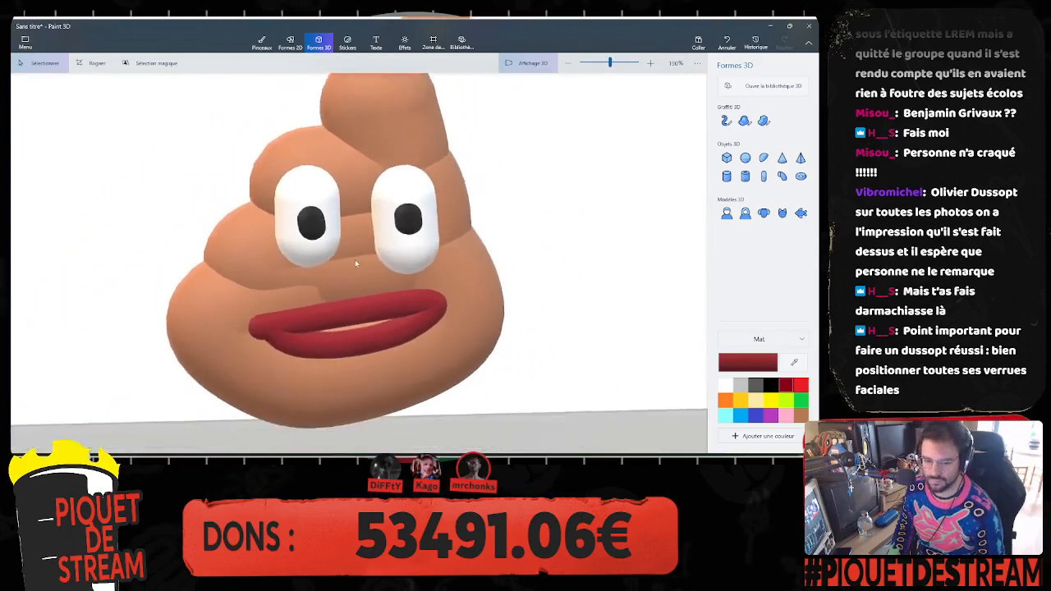
scroll(350, 264, up, 2)
scroll(350, 267, down, 2)
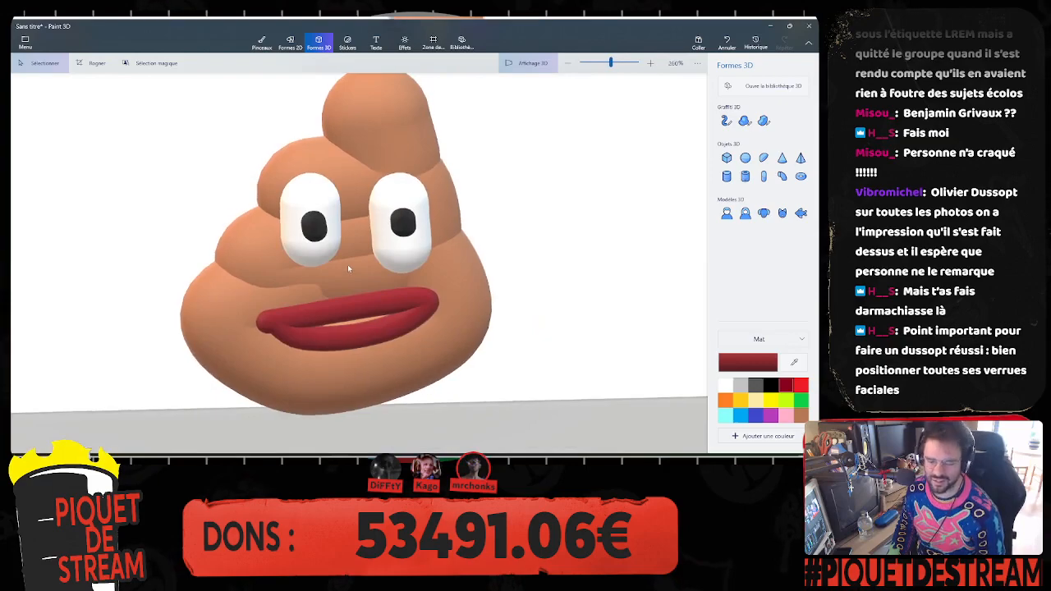
scroll(345, 268, down, 2)
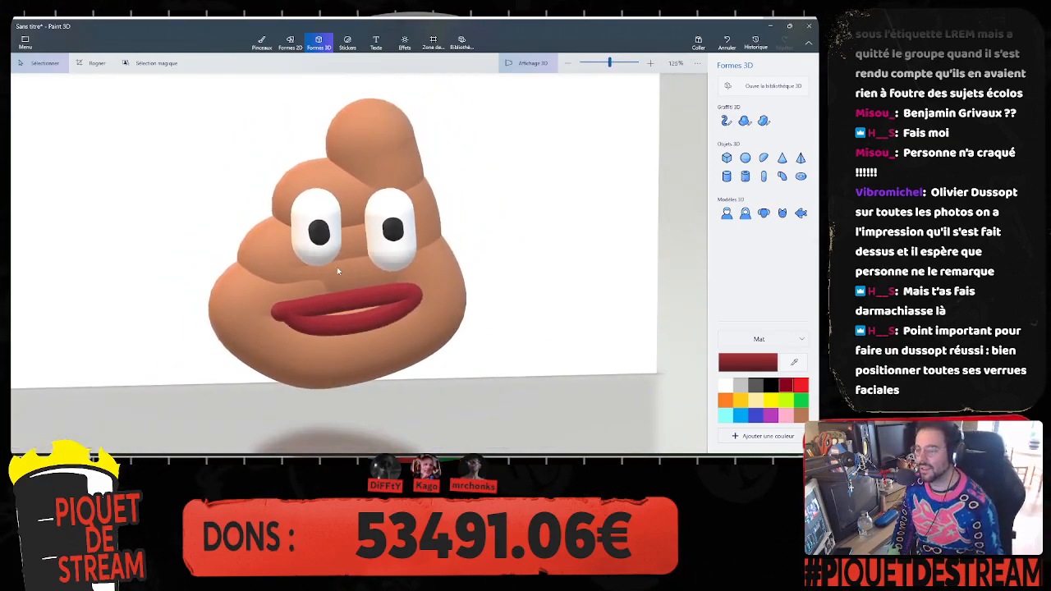
scroll(462, 189, down, 4)
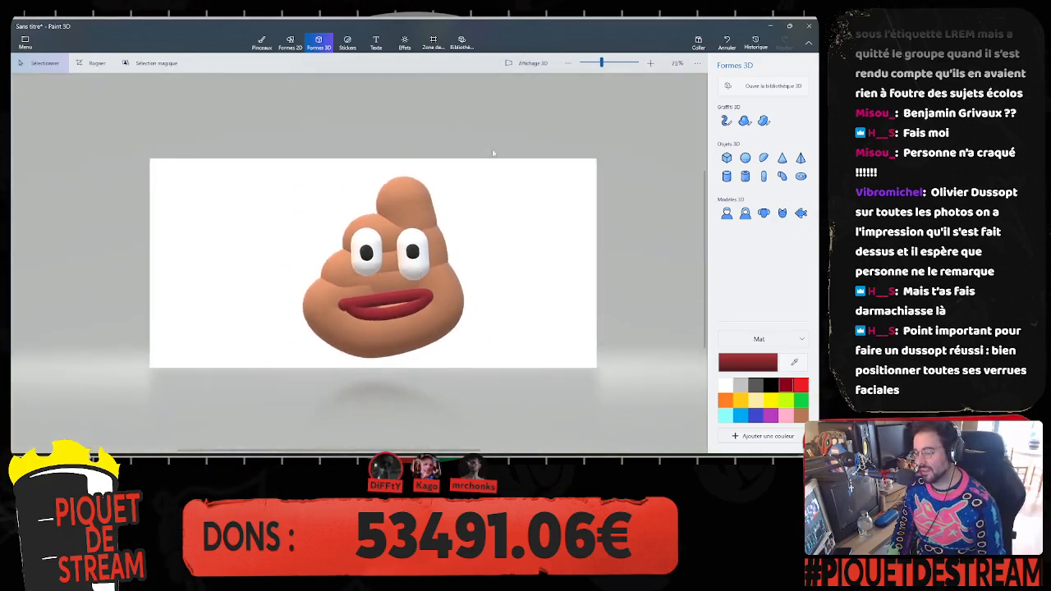
Step: Stretch the black pupil of the right eye slightly taller
click(413, 256)
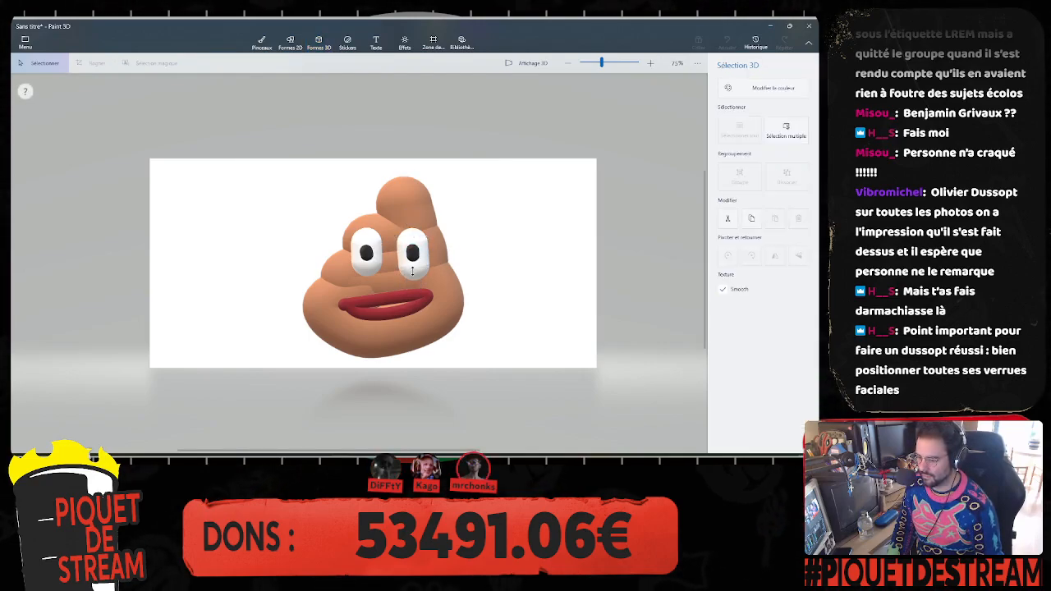
click(413, 256)
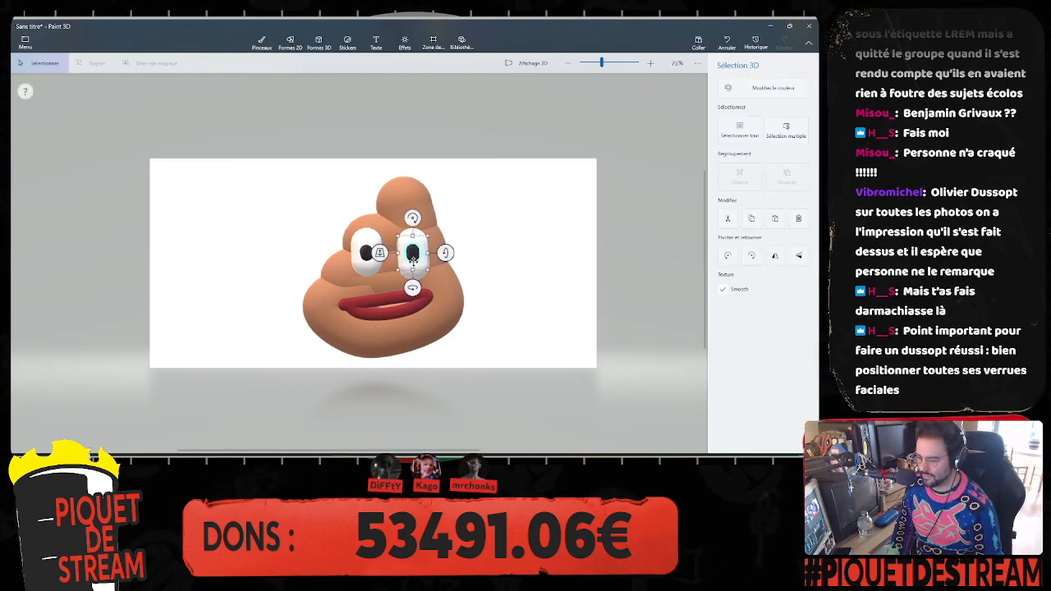
click(574, 192)
Step: Stretch the black pupil of the left eye slightly taller and rotate it clockwise until it stands upright
scroll(355, 251, up, 5)
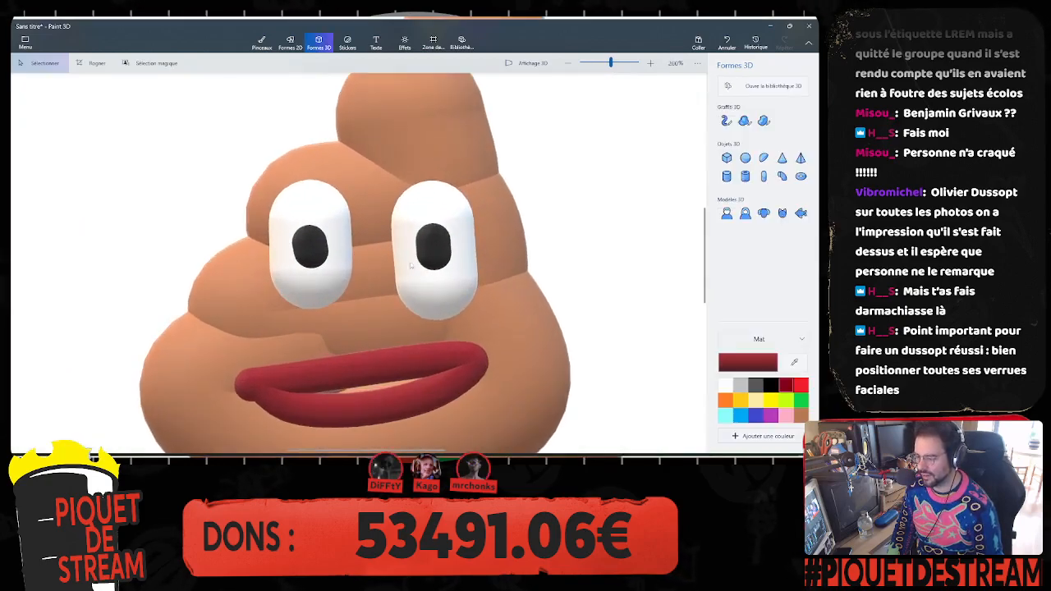
click(320, 256)
drag(312, 276, 312, 278)
click(372, 267)
click(311, 246)
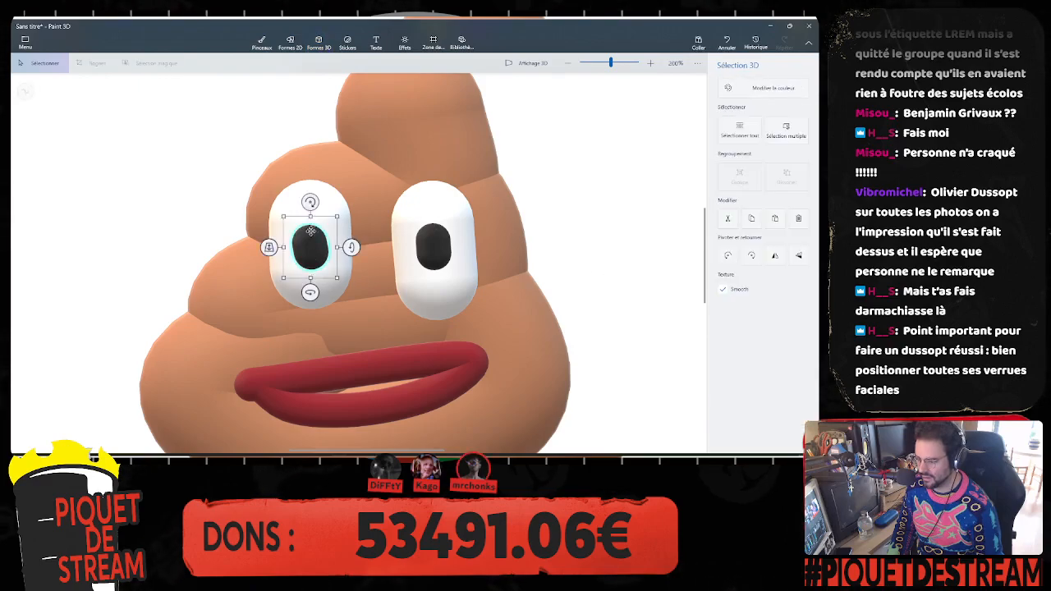
drag(309, 202, 322, 202)
click(501, 272)
scroll(493, 276, down, 3)
scroll(489, 278, down, 1)
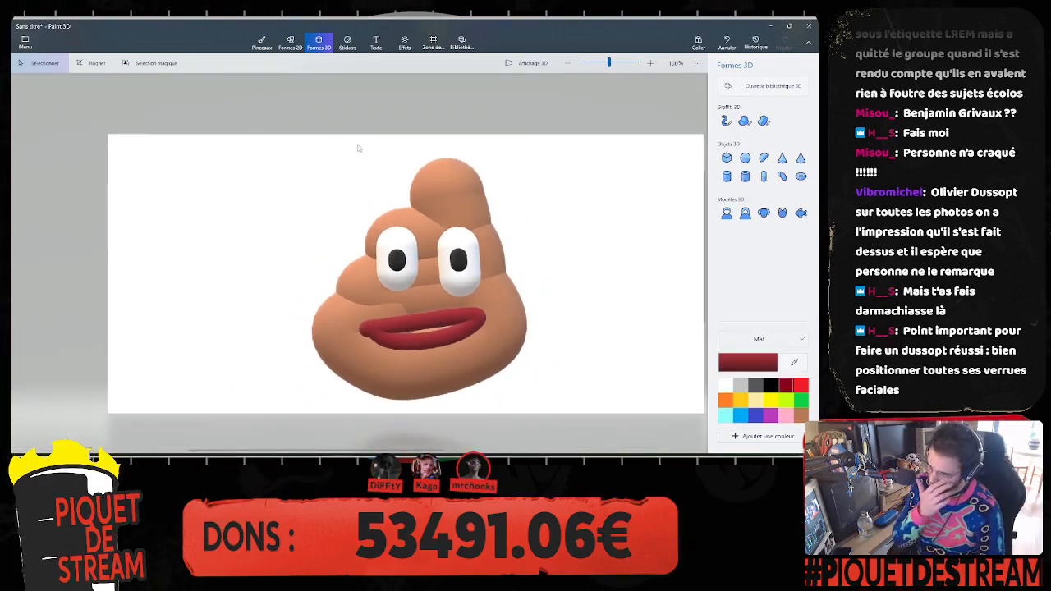
Step: Save the model as a Paint 3D project named darmanin
click(25, 41)
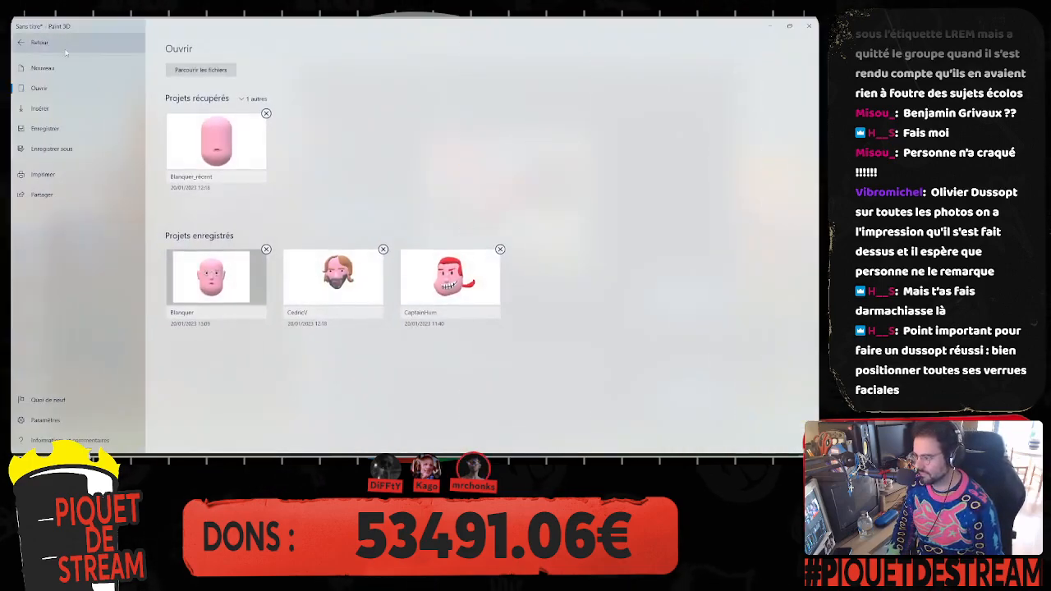
click(51, 134)
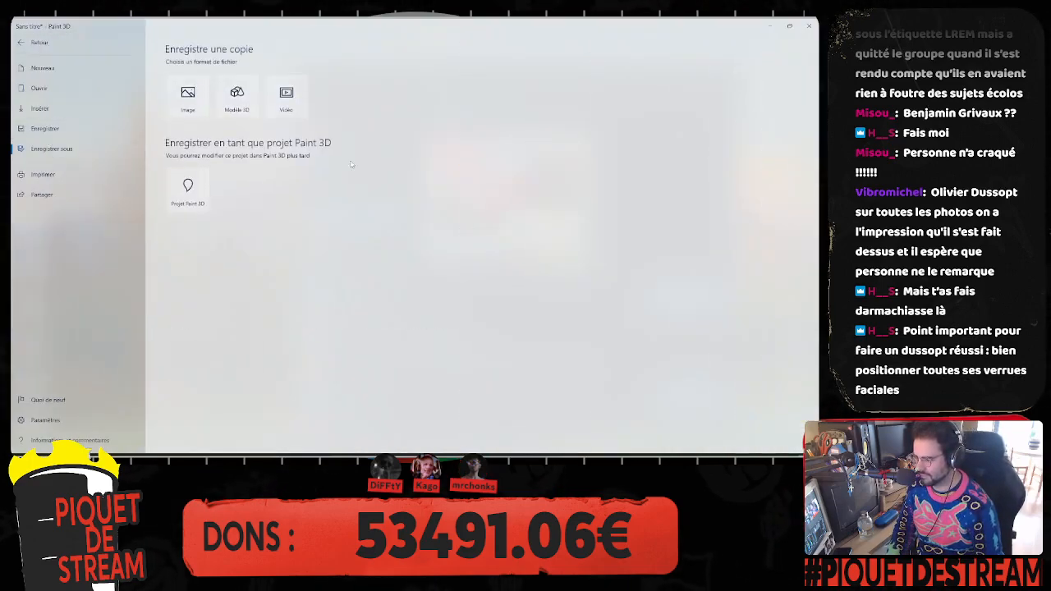
click(191, 192)
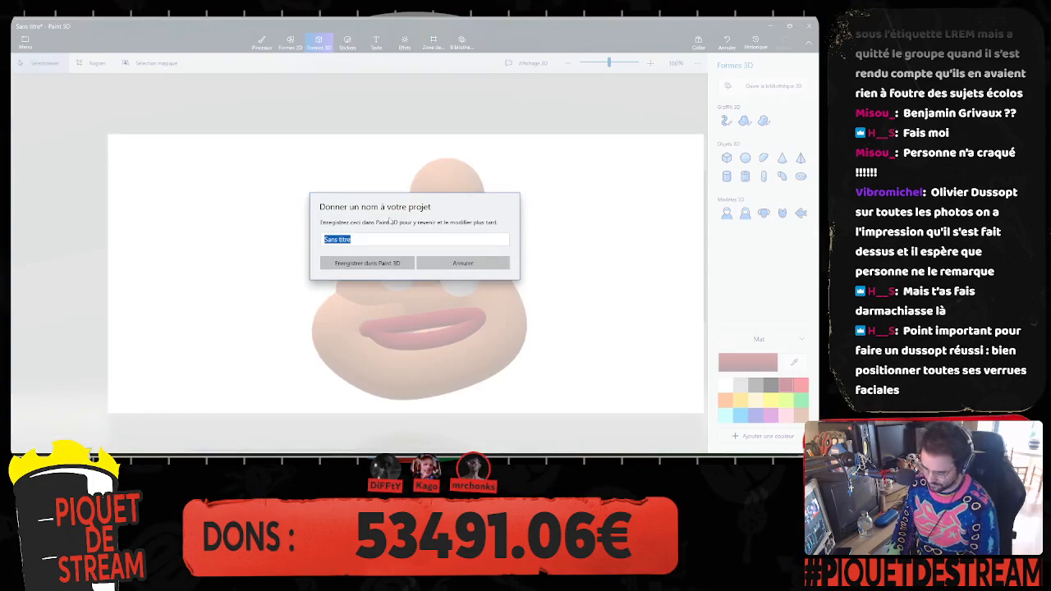
text(darmanin)
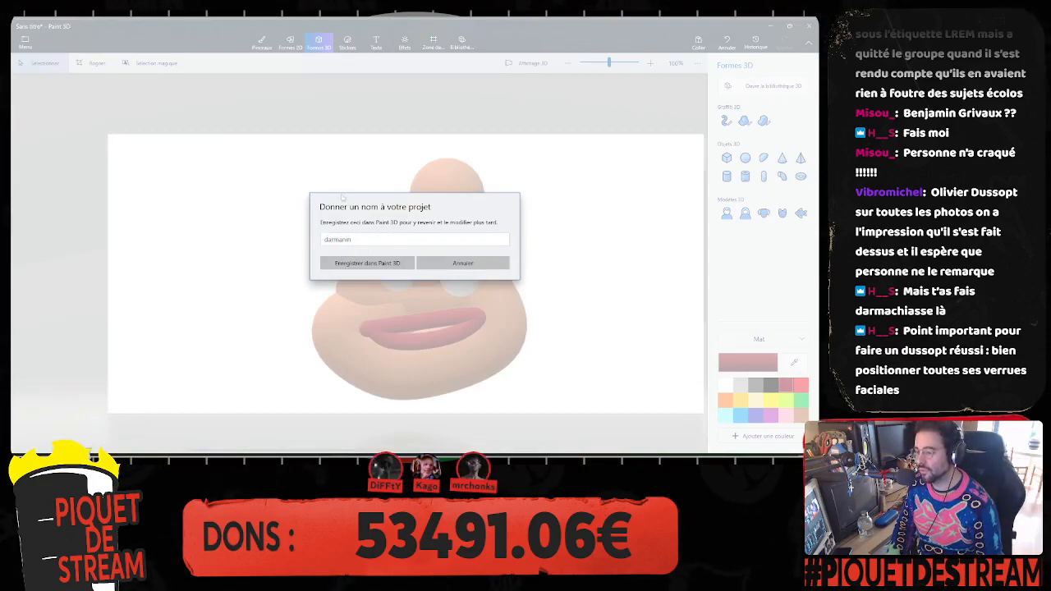
click(367, 263)
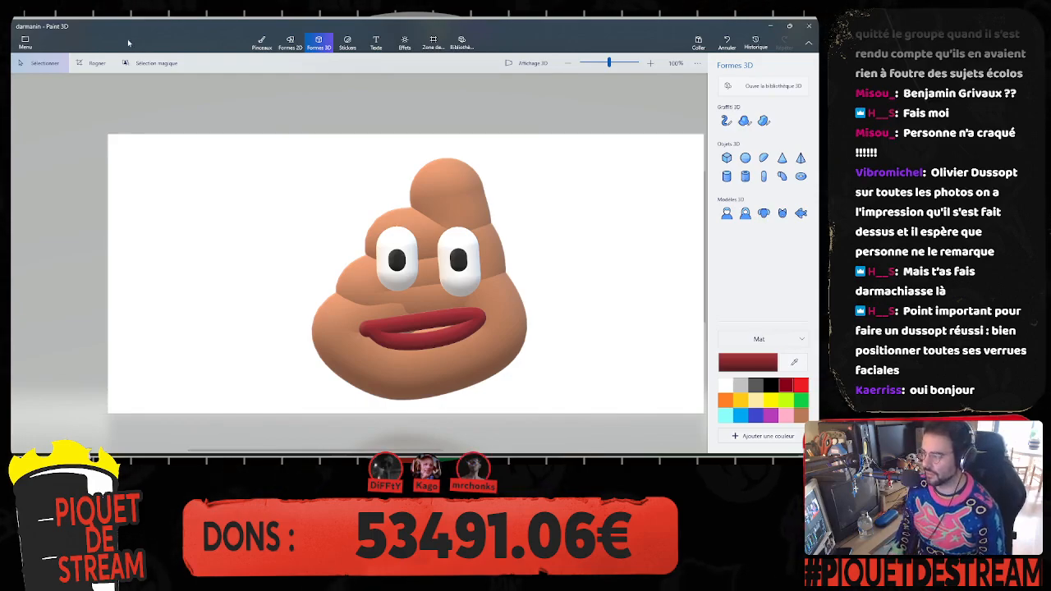
click(24, 41)
click(45, 129)
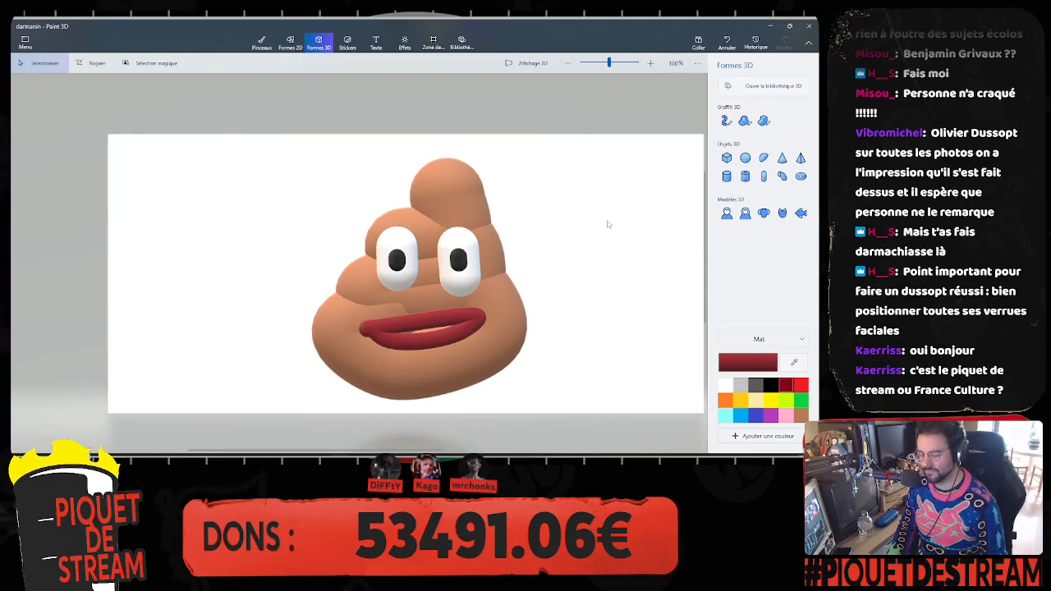
Step: Set the tube brush to blue with a thickness of about 62 px, testing strokes beside the character and undoing them
click(726, 121)
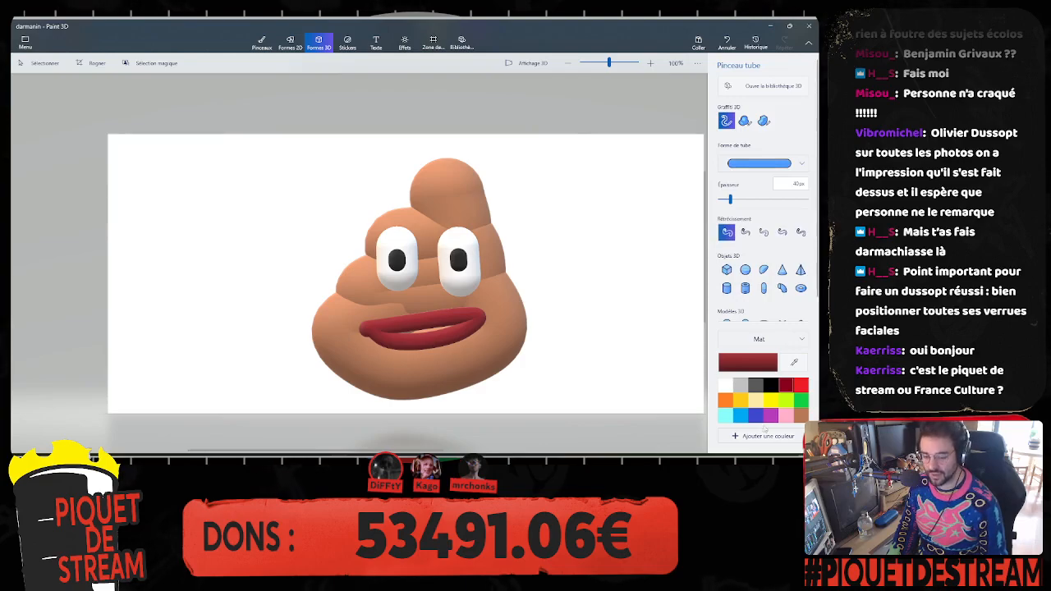
click(740, 416)
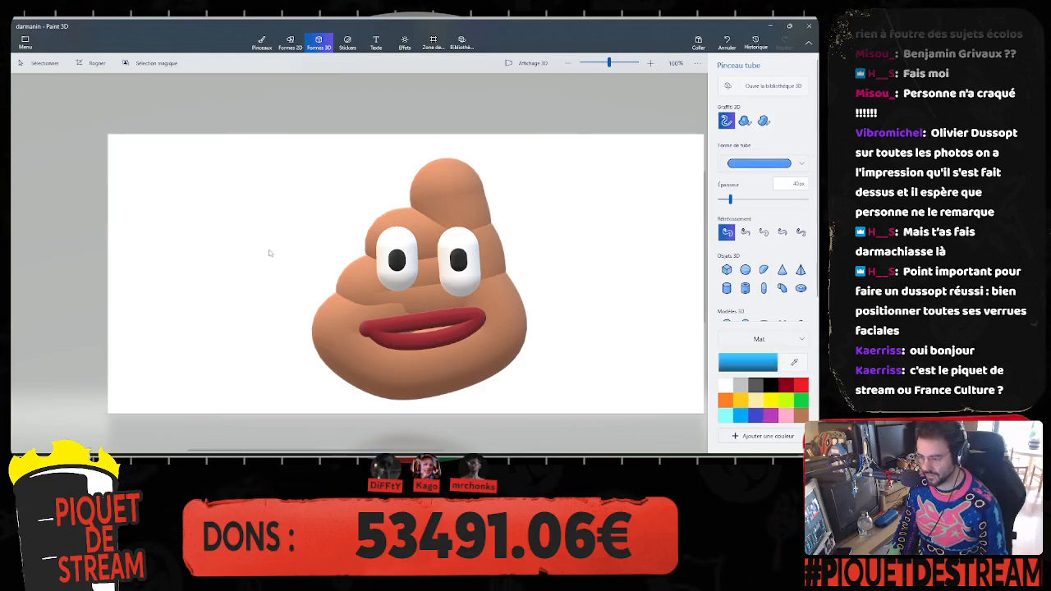
mouse_move(270, 253)
mouse_down()
mouse_move(235, 216)
mouse_move(279, 236)
mouse_move(298, 233)
mouse_move(293, 185)
mouse_move(326, 220)
mouse_up()
key(ctrl+z)
mouse_move(251, 196)
mouse_down()
mouse_move(243, 244)
mouse_move(275, 238)
mouse_up()
key(ctrl+z)
drag(730, 199, 744, 201)
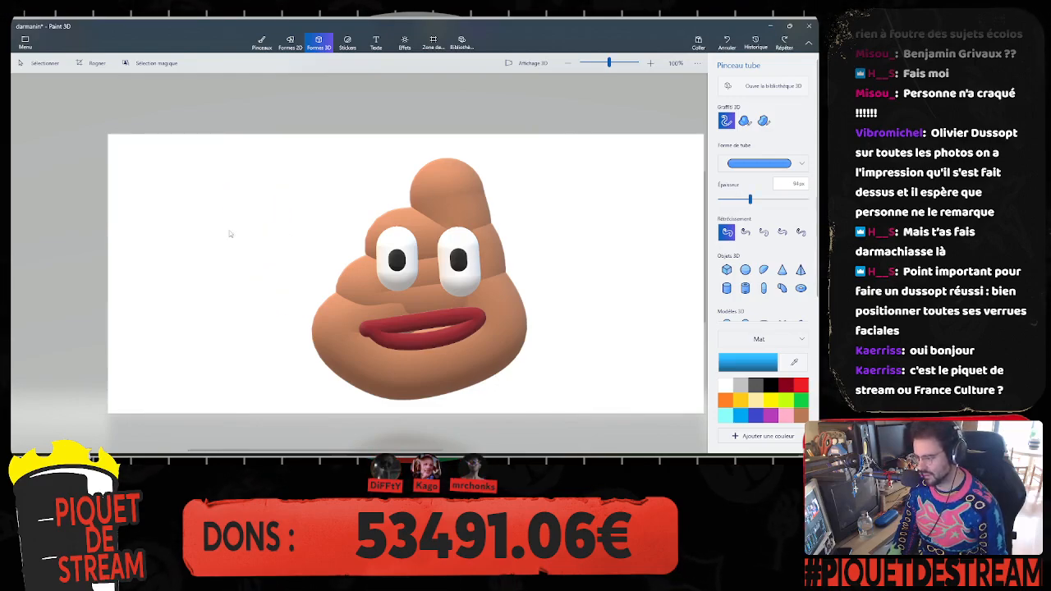
mouse_move(230, 234)
mouse_down()
mouse_move(239, 221)
mouse_move(263, 272)
mouse_up()
key(ctrl+z)
drag(749, 200, 739, 201)
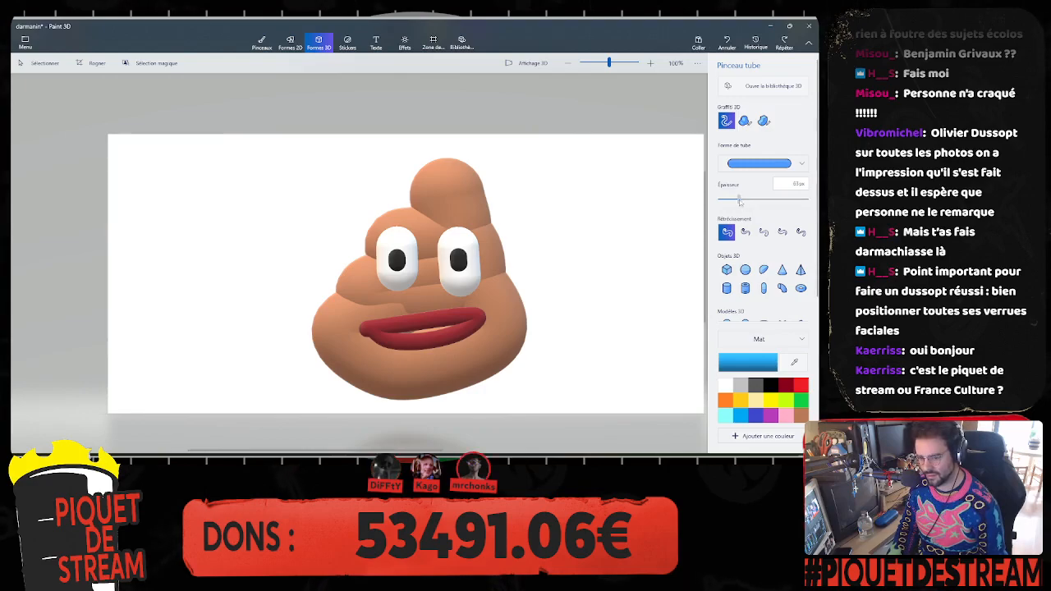
Step: Draw the letters GERALD in blue tube strokes arching over the brown character's head, redrawing the R
mouse_move(224, 231)
mouse_down()
mouse_move(207, 245)
mouse_move(251, 281)
mouse_move(246, 249)
mouse_move(279, 246)
mouse_move(254, 212)
mouse_move(281, 193)
mouse_move(298, 216)
mouse_move(332, 225)
mouse_move(327, 173)
mouse_move(365, 215)
mouse_up()
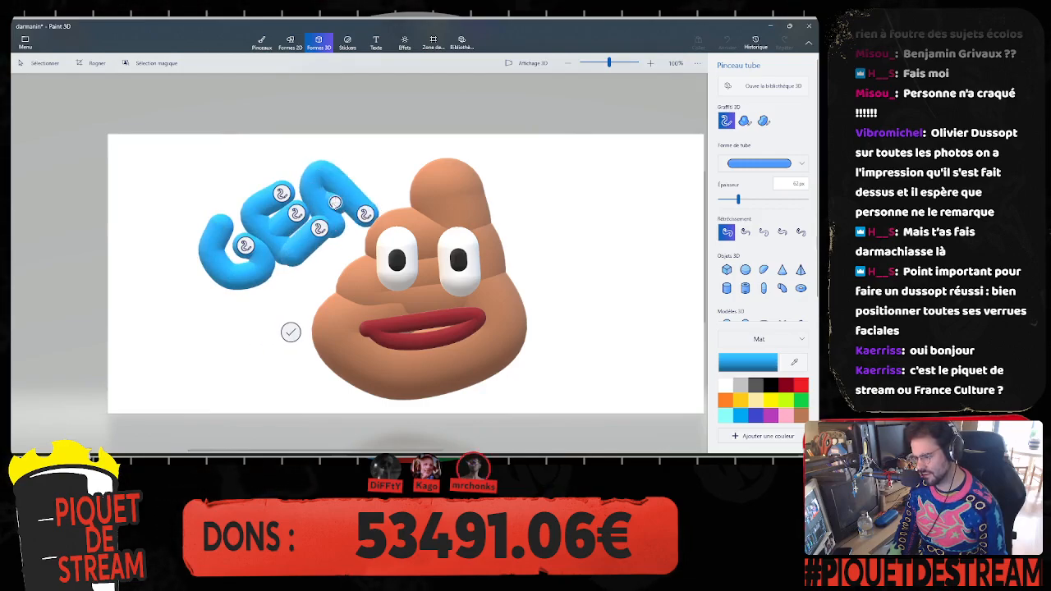
key(ctrl+z)
key(ctrl+z)
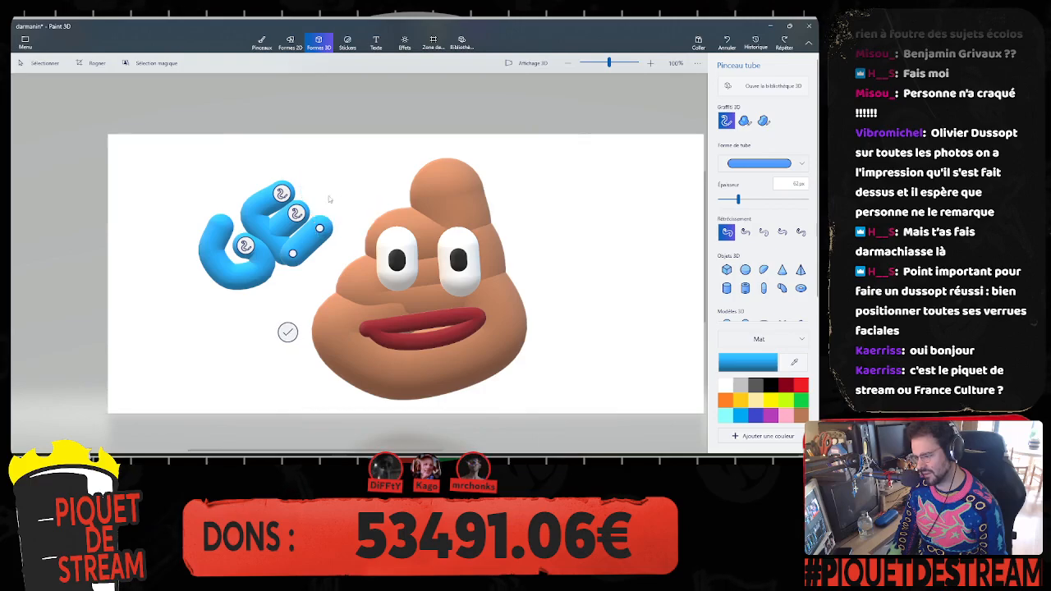
mouse_move(337, 215)
mouse_down()
mouse_move(322, 201)
mouse_move(342, 176)
mouse_move(373, 209)
mouse_move(377, 164)
mouse_move(415, 197)
mouse_up()
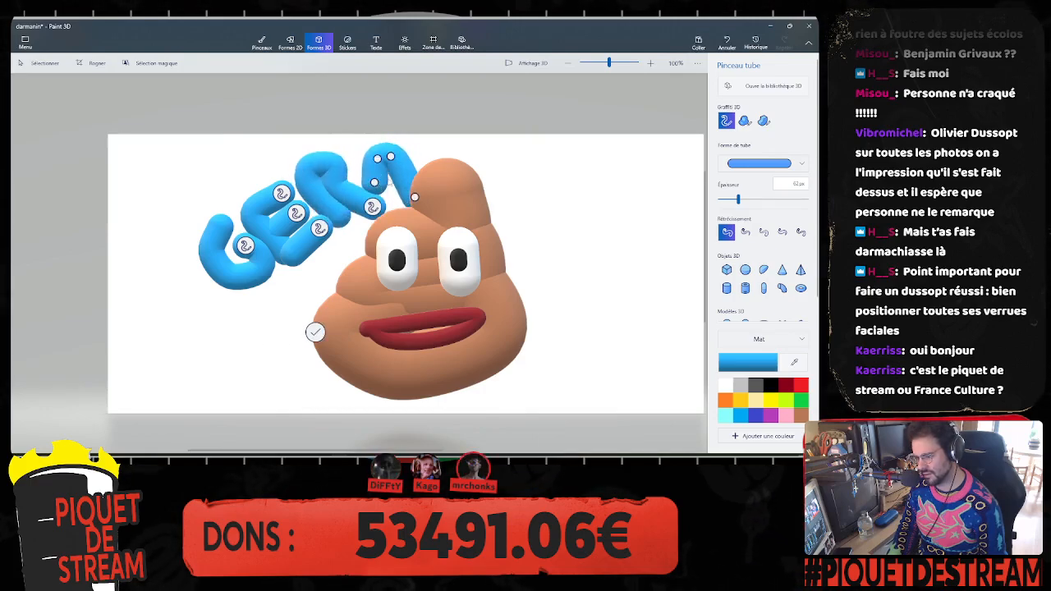
mouse_move(422, 146)
mouse_down()
mouse_move(431, 182)
mouse_move(480, 184)
mouse_move(513, 146)
mouse_move(558, 188)
mouse_move(503, 202)
mouse_up()
mouse_move(566, 243)
mouse_down()
mouse_move(616, 206)
mouse_move(649, 238)
mouse_move(559, 246)
mouse_up()
key(ctrl+z)
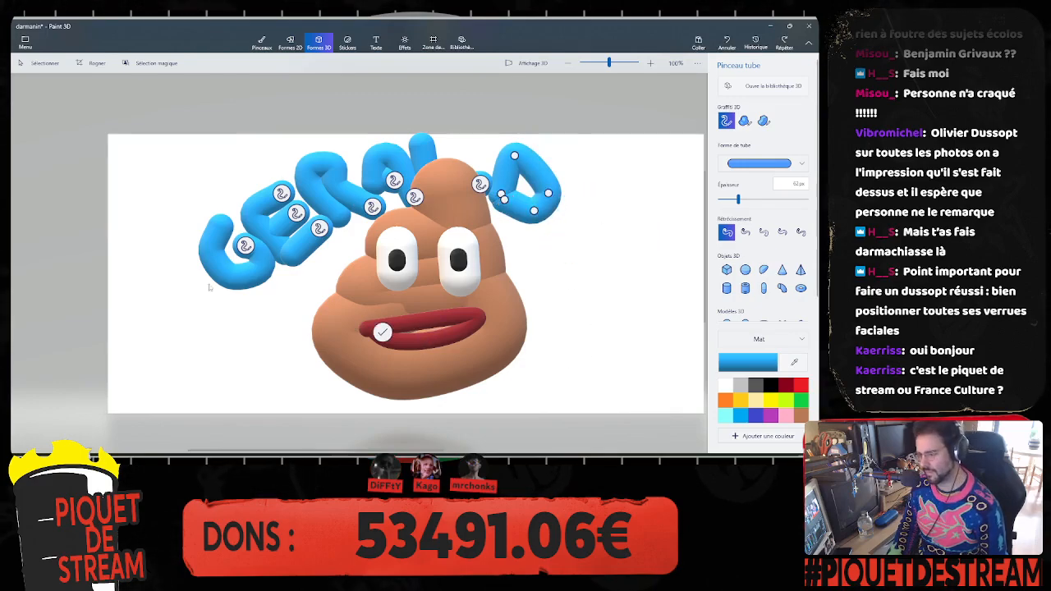
click(381, 332)
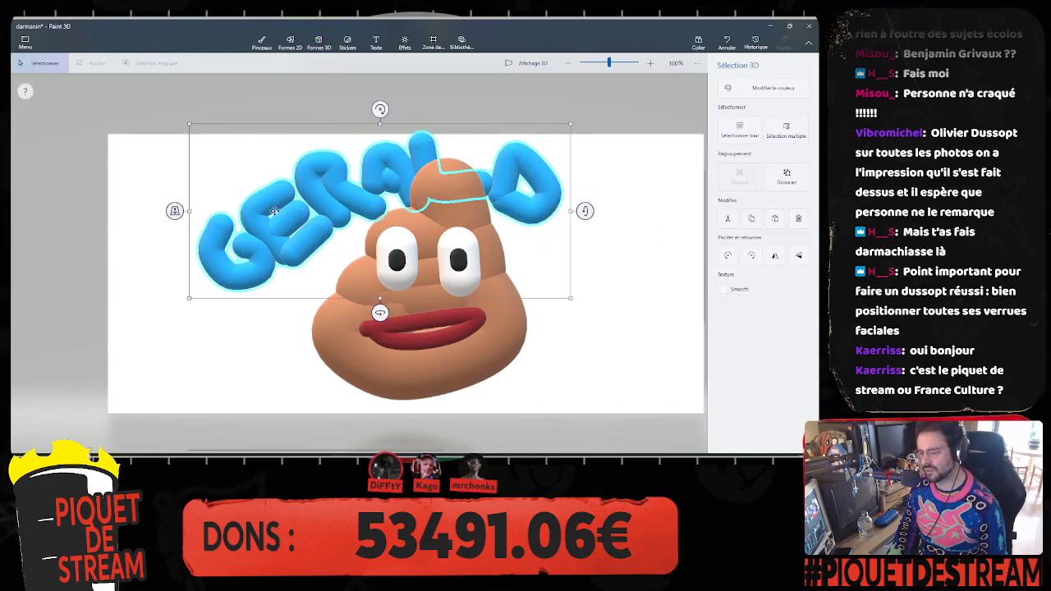
Step: Rotate the blue GERALD lettering clockwise until it is level and shift it right over the character
drag(379, 109, 410, 164)
drag(434, 106, 441, 105)
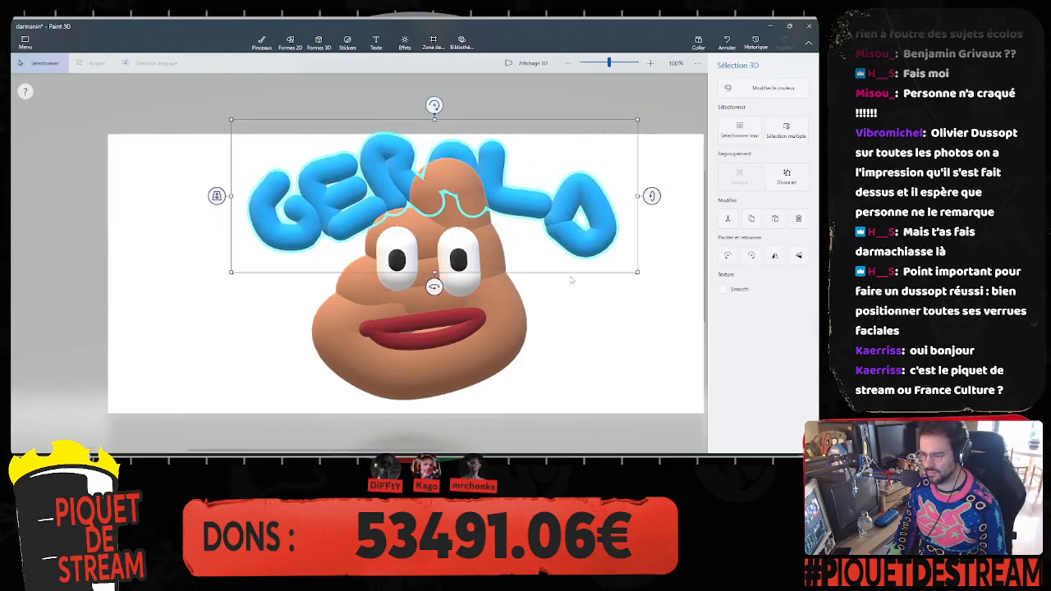
click(598, 340)
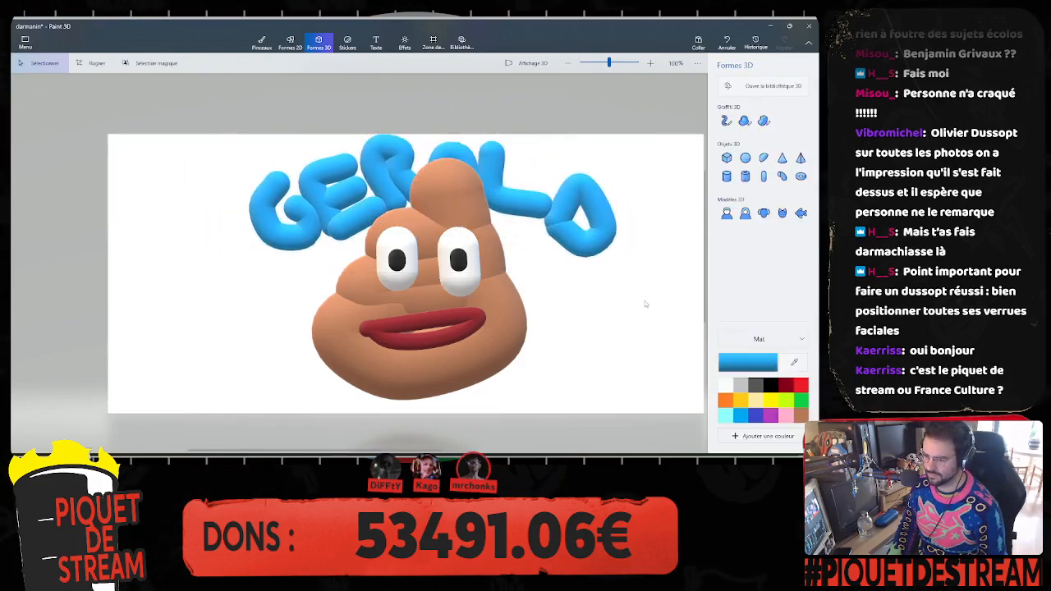
Step: Stretch the GERALD lettering wider on both sides and taller so that it spans most of the canvas
click(589, 202)
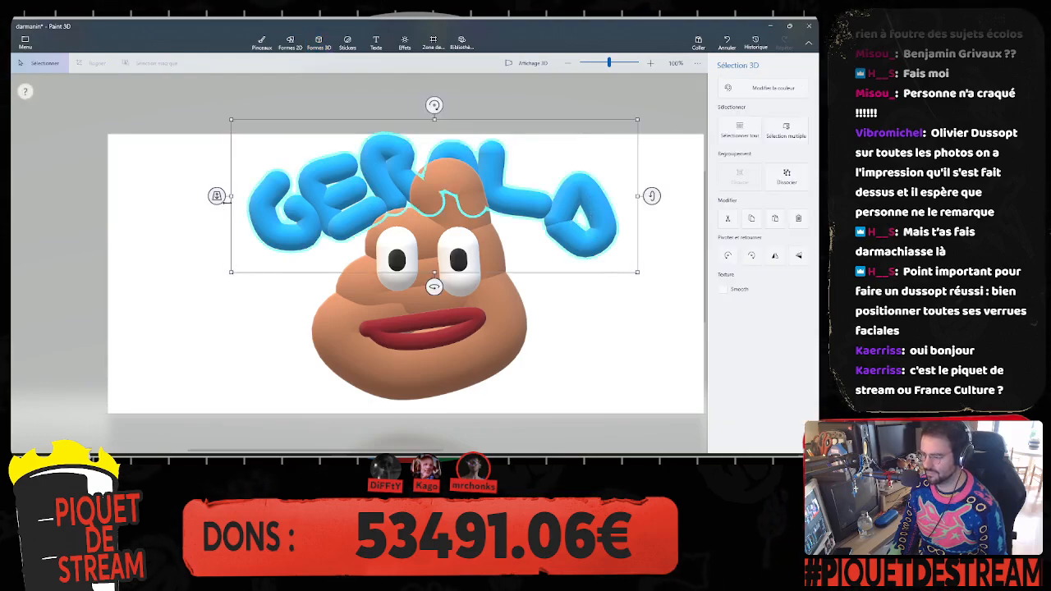
drag(228, 201, 148, 206)
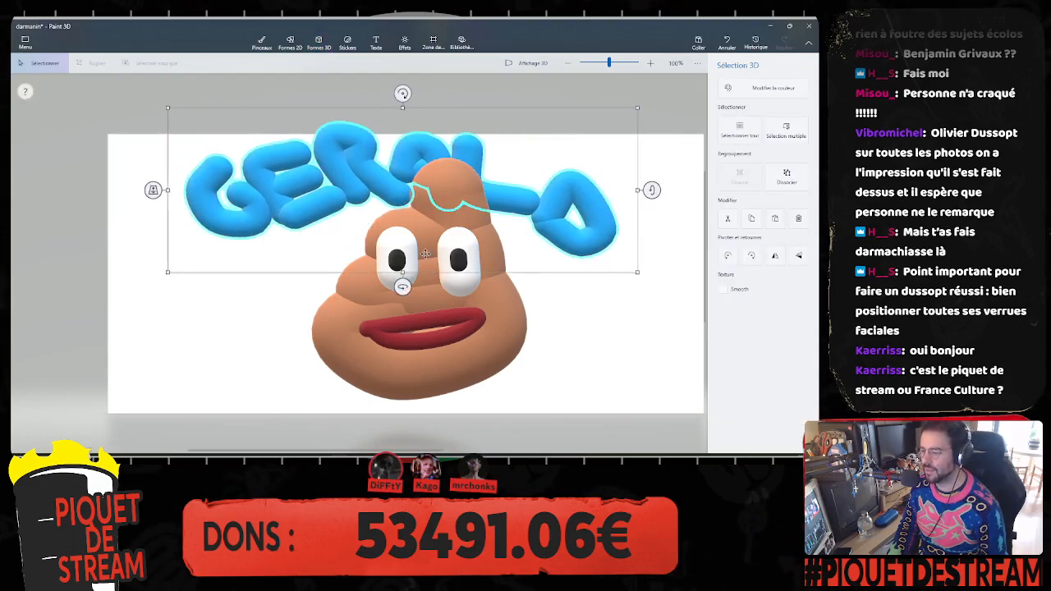
drag(404, 274, 404, 307)
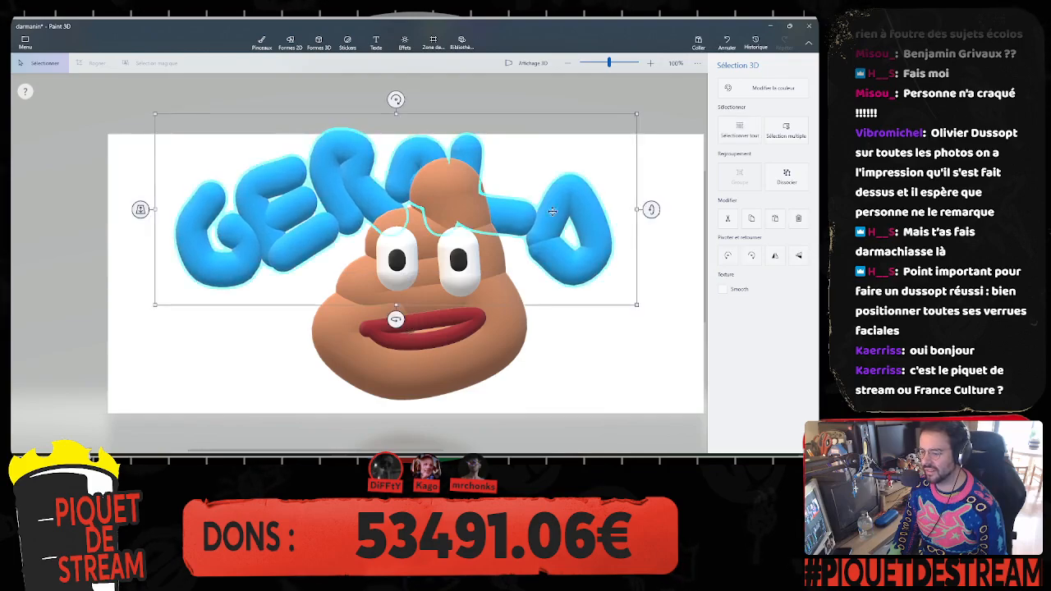
drag(639, 209, 702, 216)
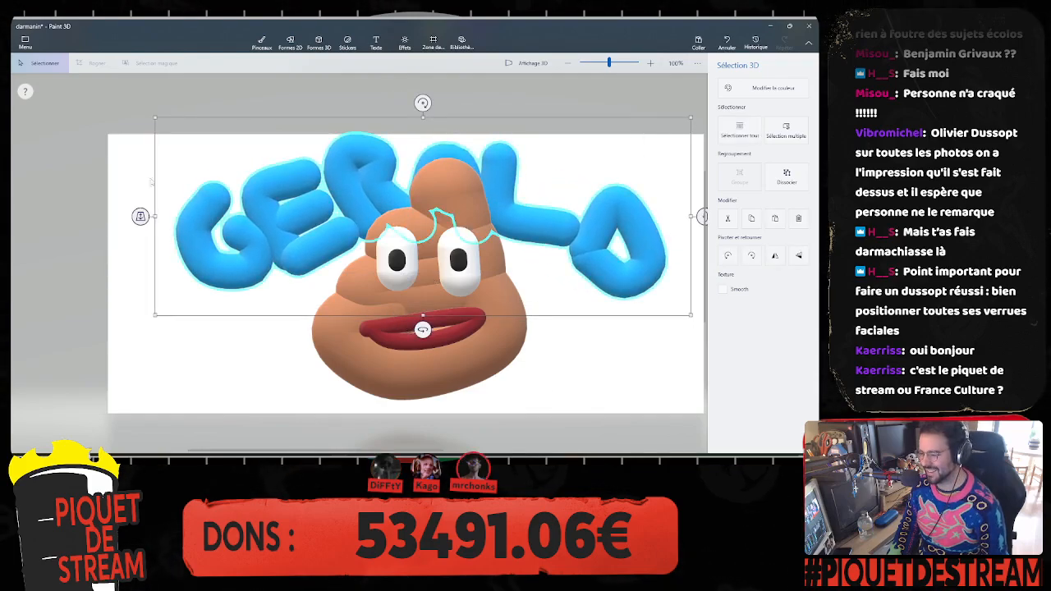
click(318, 42)
Step: Nudge the enlarged GERALD lettering slightly left and down around the character's head
scroll(488, 236, down, 1)
click(388, 183)
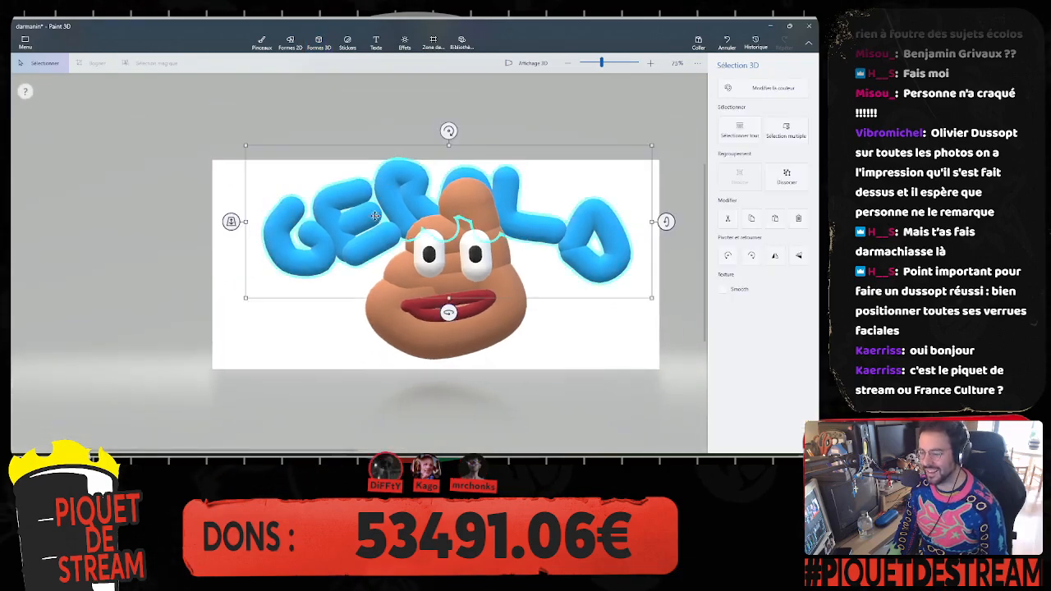
drag(385, 202, 406, 207)
click(451, 366)
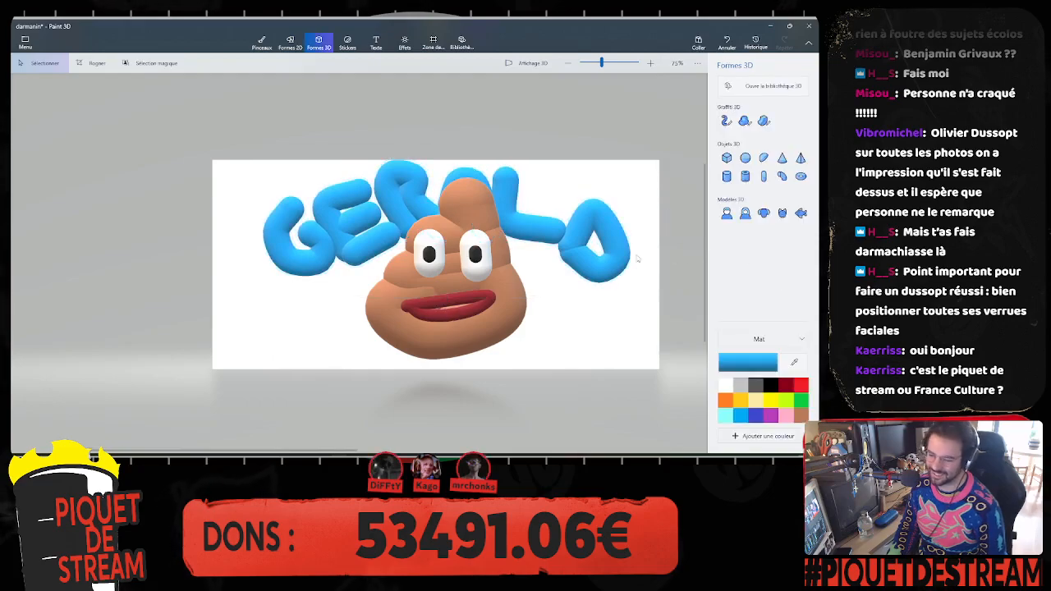
click(608, 249)
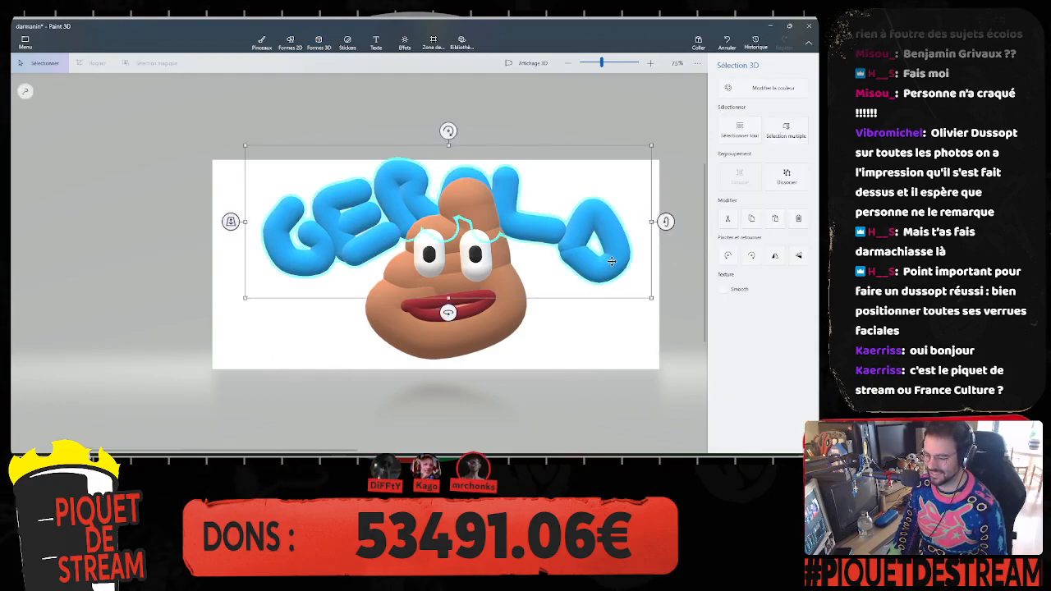
click(558, 364)
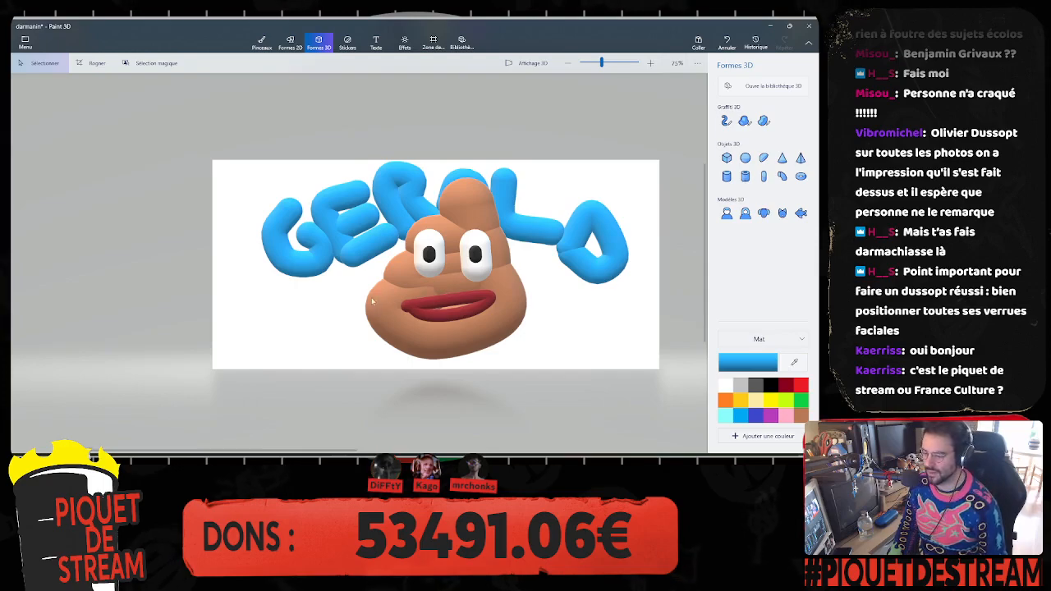
Step: Examine the brown character and its blue lettering in 3D view from a slight angle and at several distances
click(519, 62)
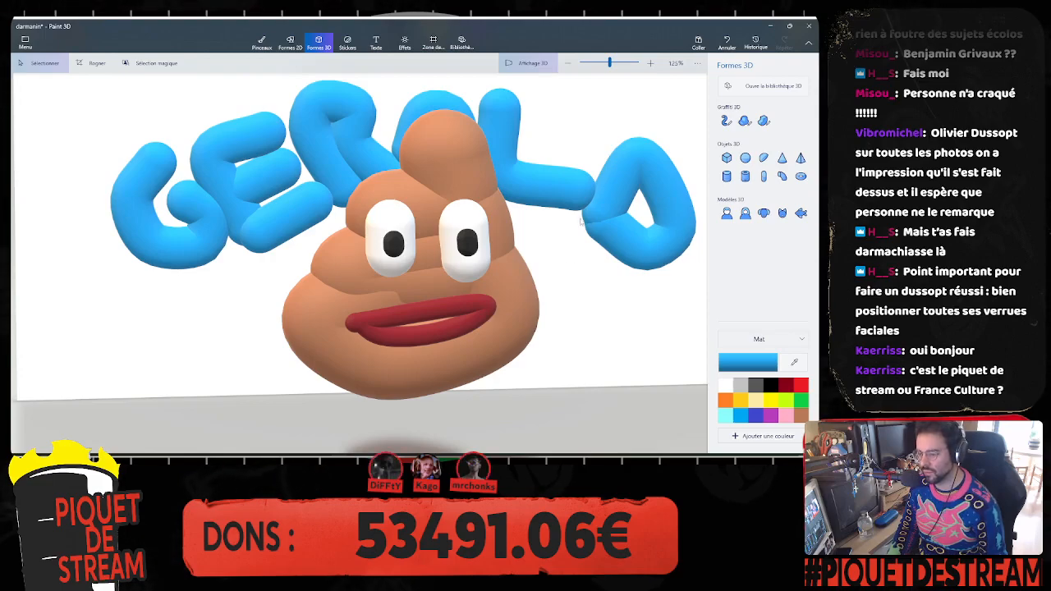
mouse_move(538, 250)
right_down()
mouse_move(562, 254)
mouse_move(519, 254)
mouse_move(555, 263)
mouse_move(460, 261)
mouse_move(542, 263)
mouse_move(370, 219)
mouse_move(514, 264)
mouse_move(511, 248)
right_up()
scroll(509, 246, down, 5)
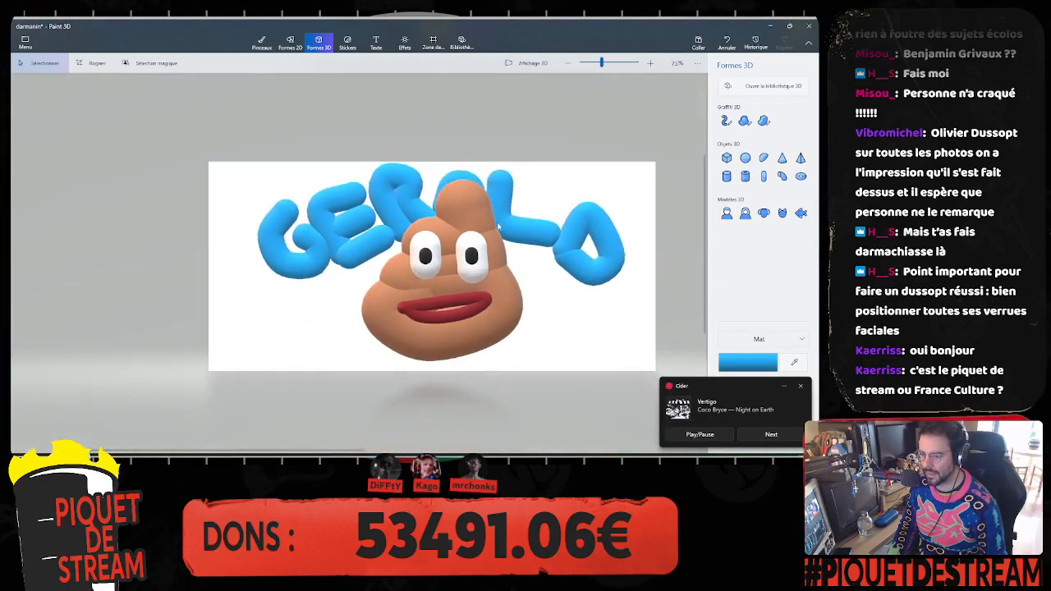
scroll(508, 245, up, 5)
scroll(373, 267, down, 2)
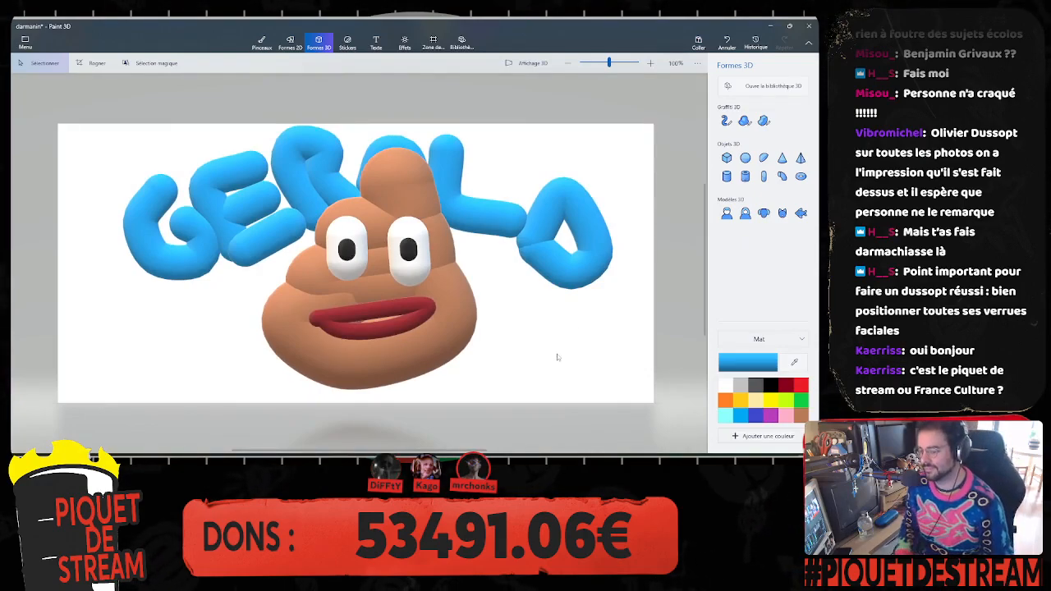
Step: Save the changes to the darmanin project and start a new blank project
click(25, 41)
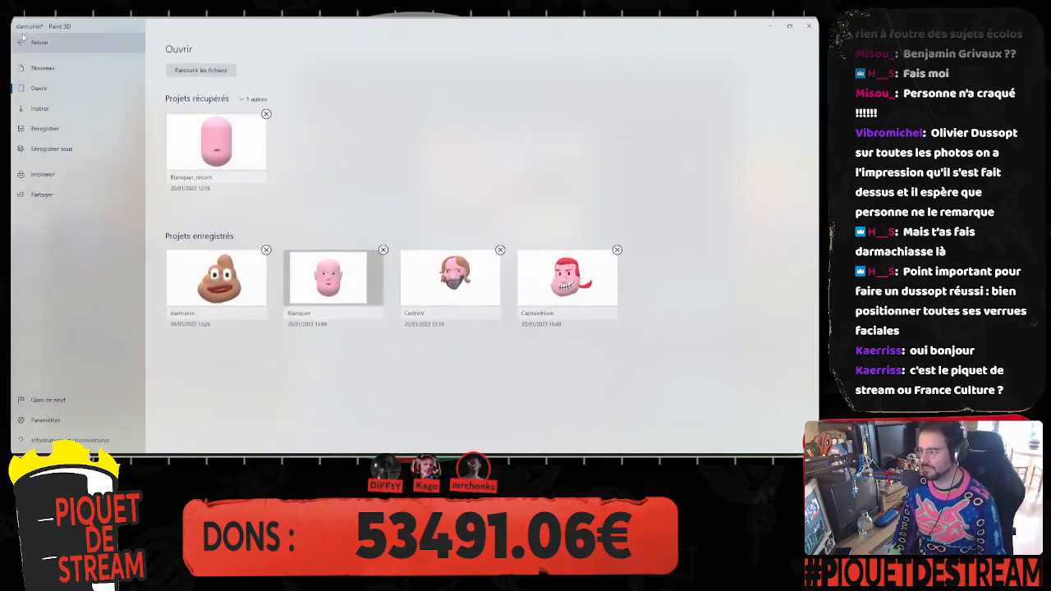
click(41, 138)
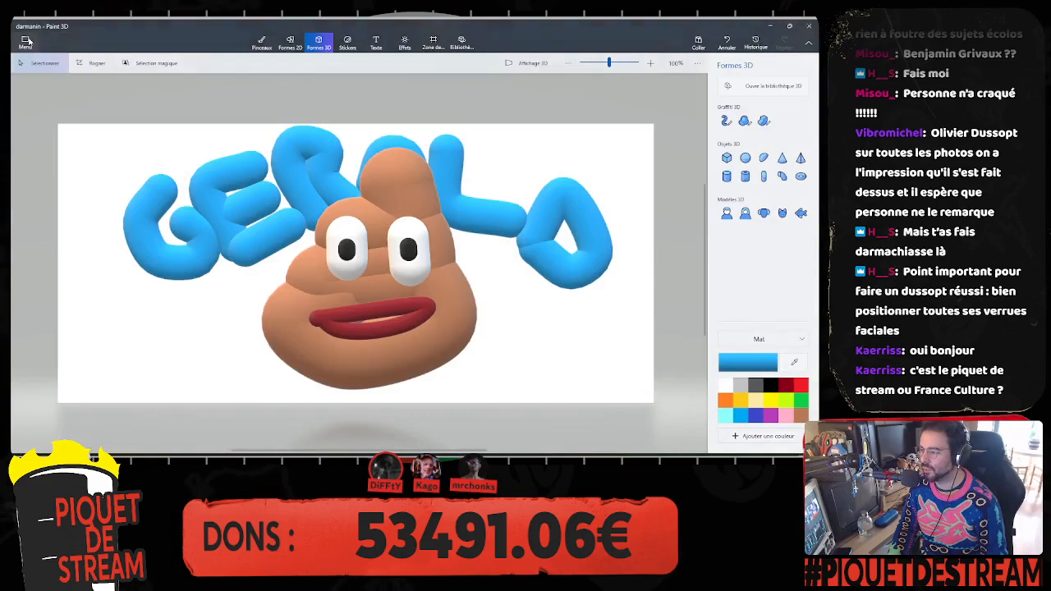
click(26, 41)
click(39, 69)
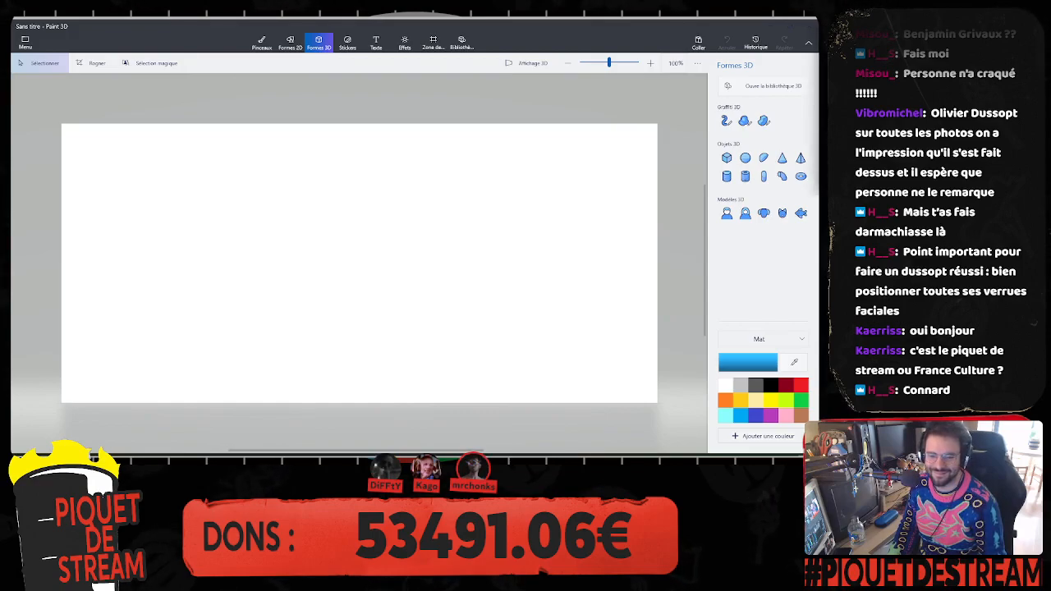
click(526, 23)
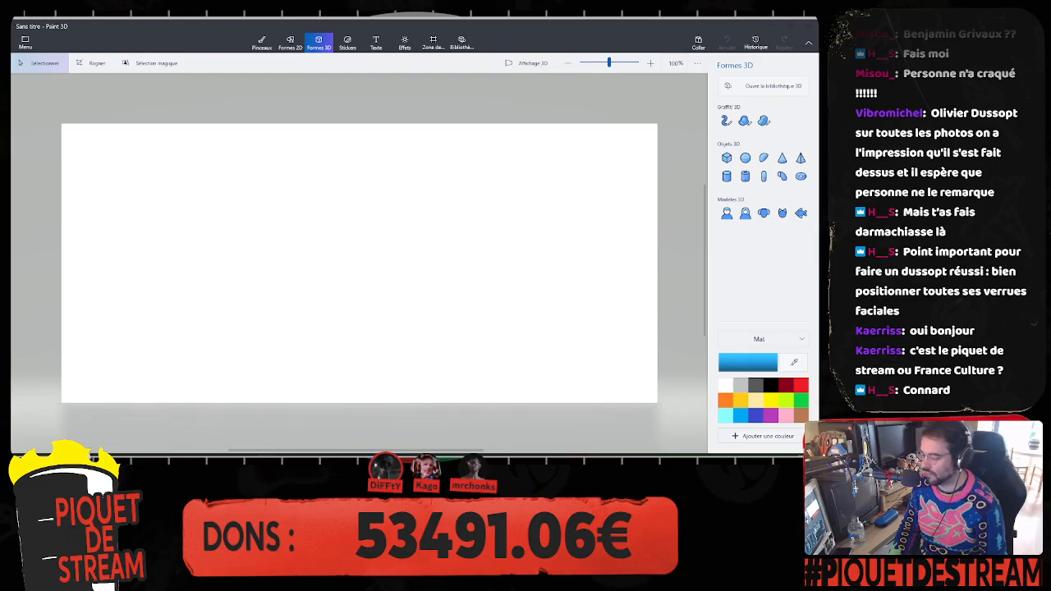
Step: Bring the browser with the reference portrait over the canvas, enlarge the photo to 210% and reposition the window
mouse_move(100, 451)
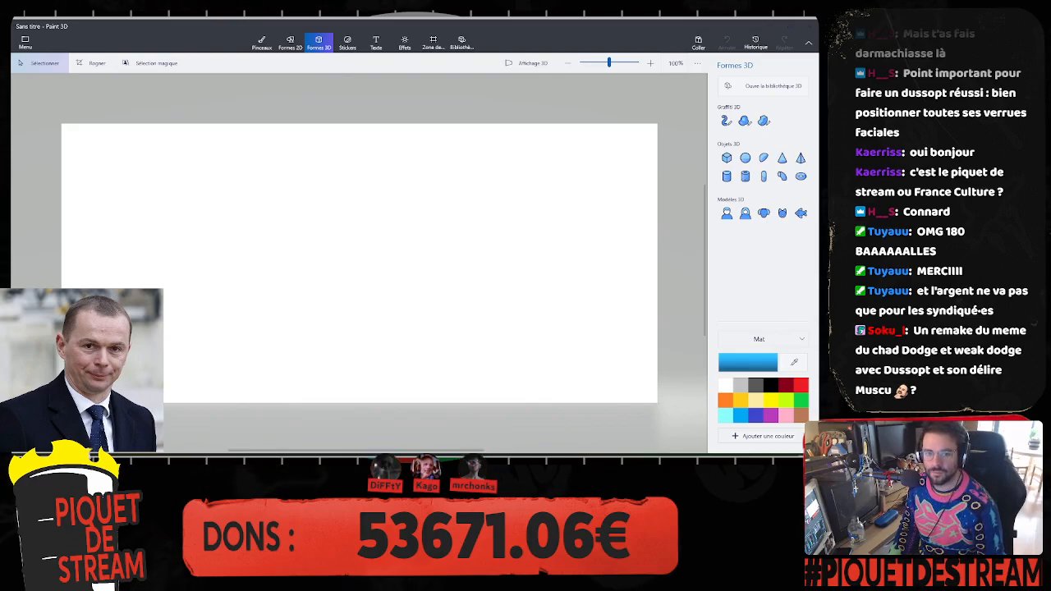
drag(818, 97, 662, 53)
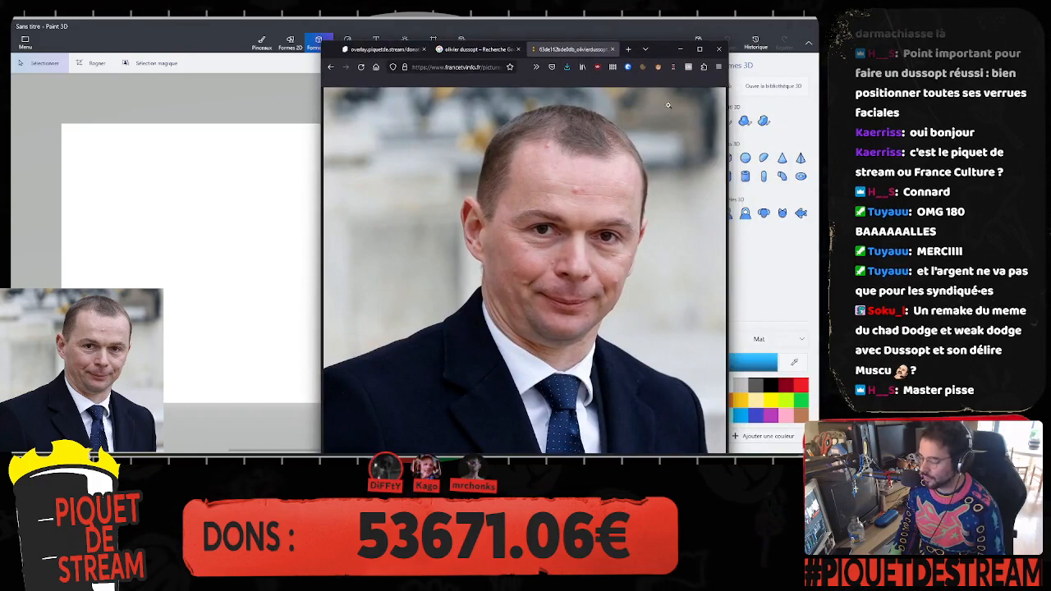
drag(666, 55, 659, 46)
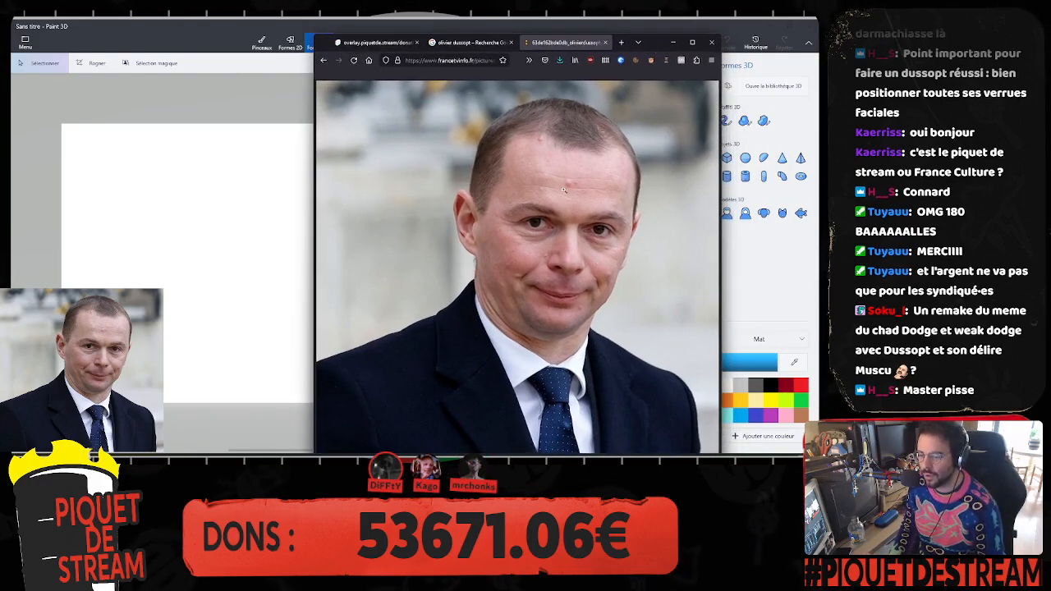
ctrl+scroll(564, 190, up, 5)
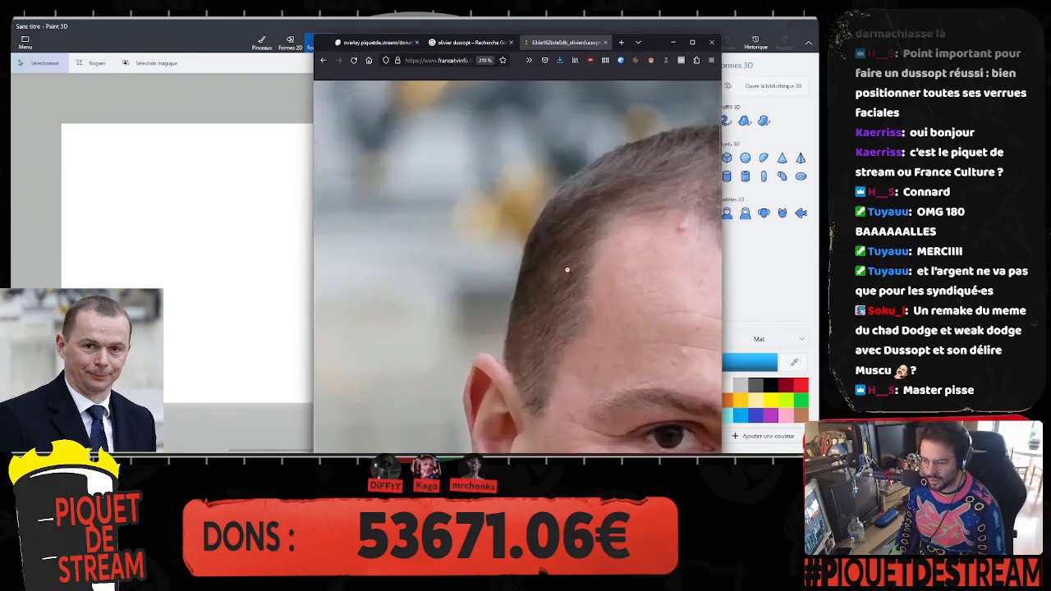
scroll(566, 270, down, 2)
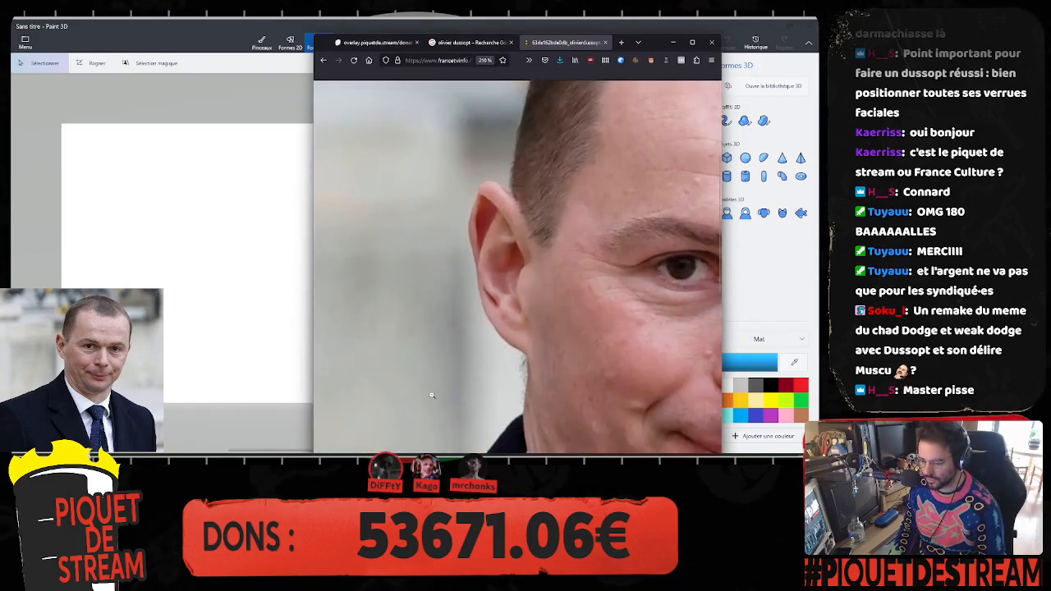
scroll(432, 396, down, 1)
drag(590, 35, 589, 103)
drag(650, 117, 643, 66)
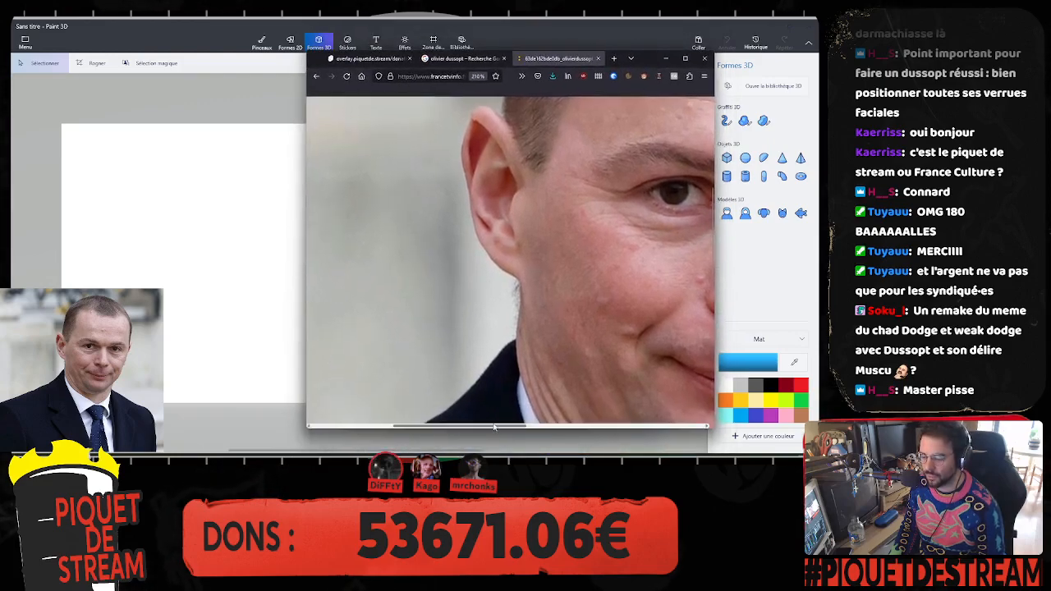
Step: Examine the mouth, nose, eyes and forehead in the enlarged portrait and move the browser off the canvas
drag(494, 426, 585, 422)
scroll(545, 284, down, 1)
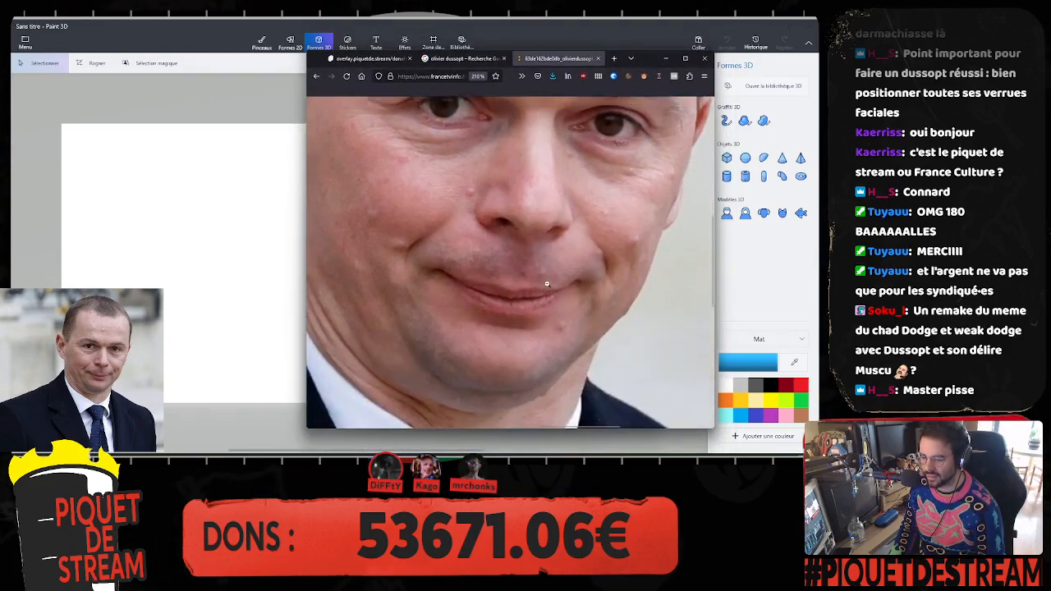
scroll(509, 254, up, 1)
scroll(476, 230, up, 1)
scroll(476, 230, down, 1)
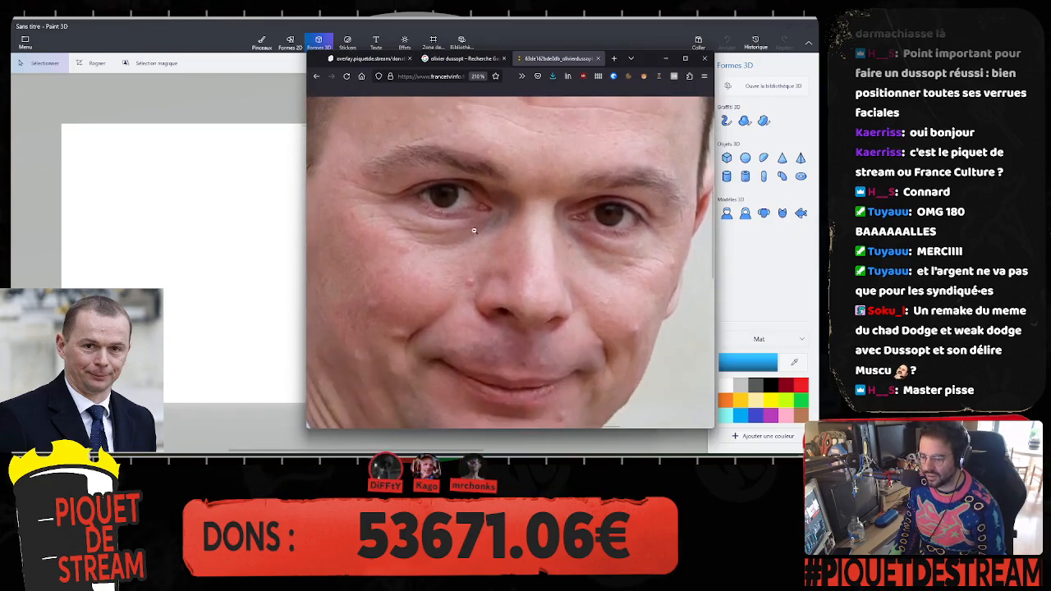
scroll(467, 331, down, 1)
scroll(535, 318, up, 1)
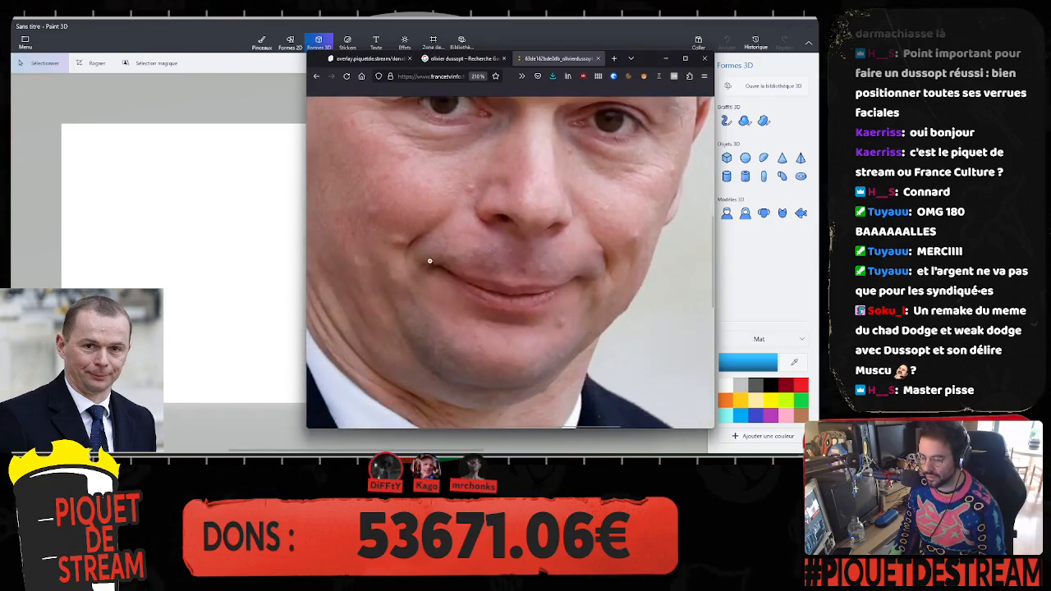
scroll(427, 286, down, 1)
scroll(557, 285, up, 2)
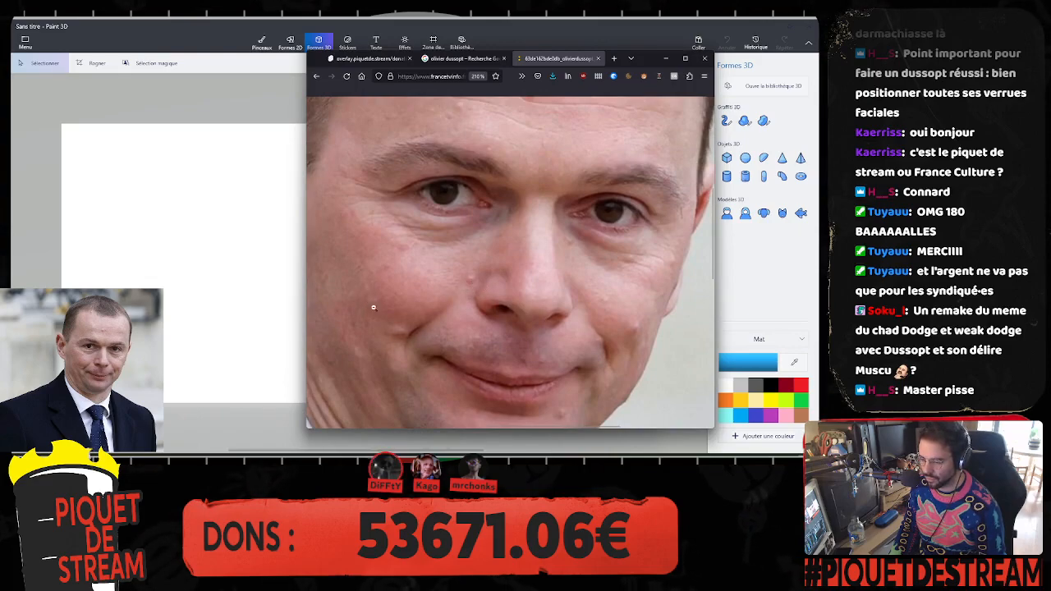
scroll(514, 307, up, 1)
scroll(517, 296, up, 1)
scroll(527, 270, down, 1)
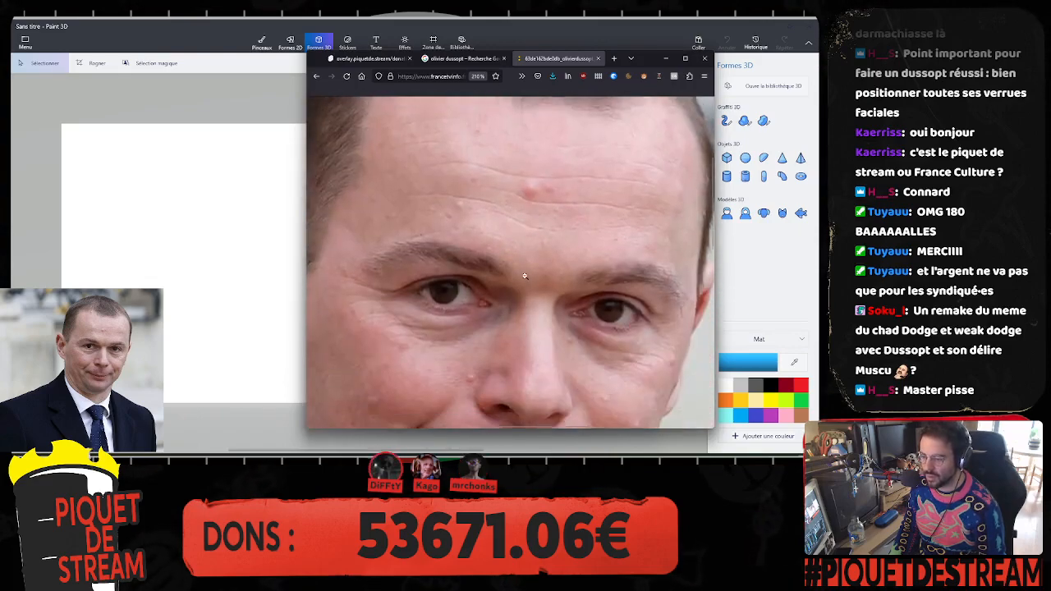
ctrl+scroll(527, 271, down, 5)
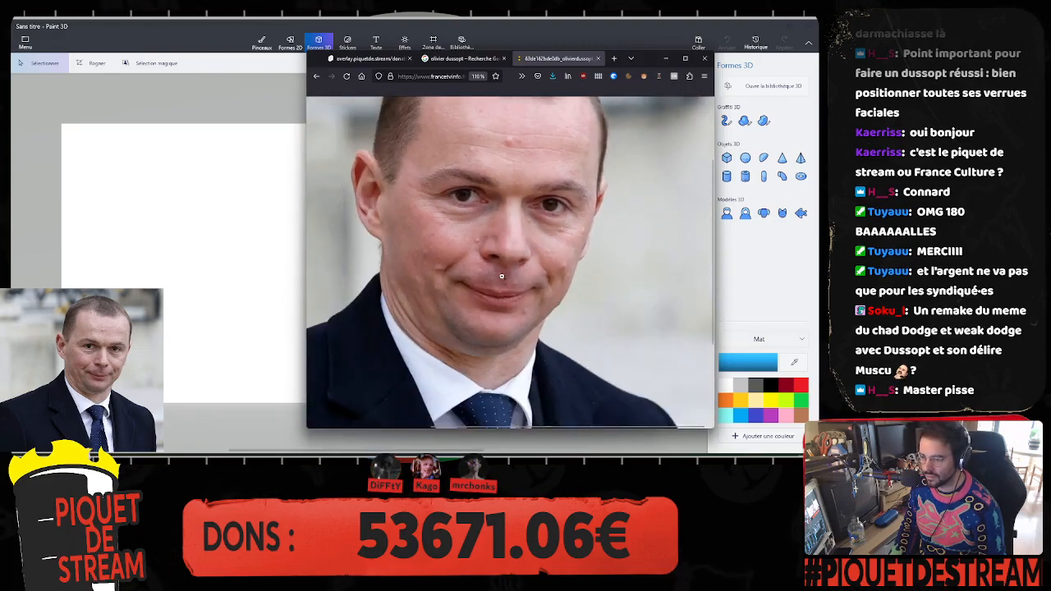
scroll(502, 277, up, 1)
mouse_move(647, 60)
mouse_down()
mouse_move(856, 121)
mouse_move(1050, 132)
mouse_up()
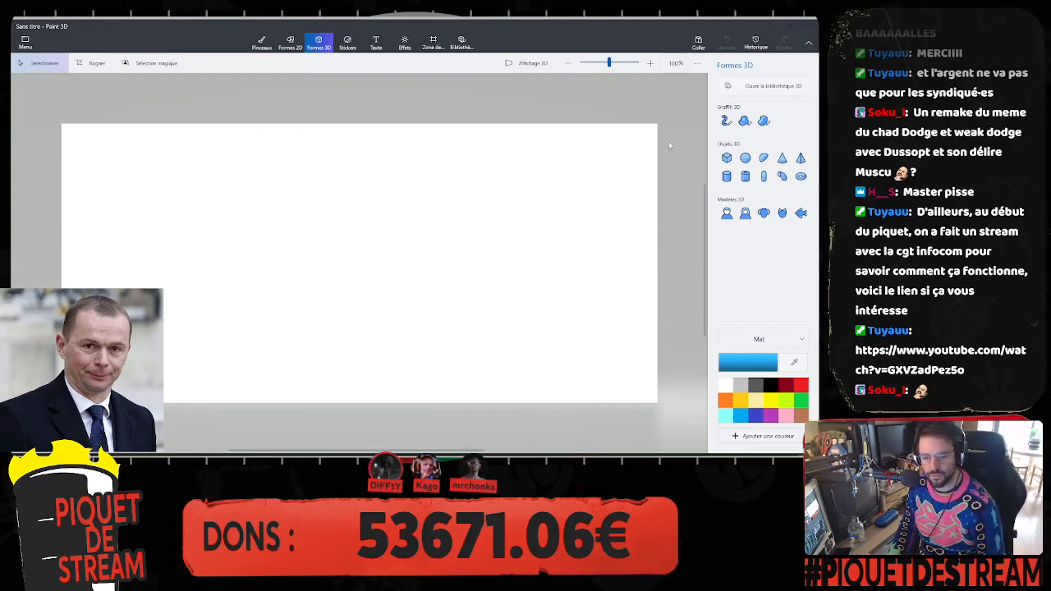
Step: Set the 3D doodle colour to a light skin tone with red 255, green 212 and blue 178
click(726, 120)
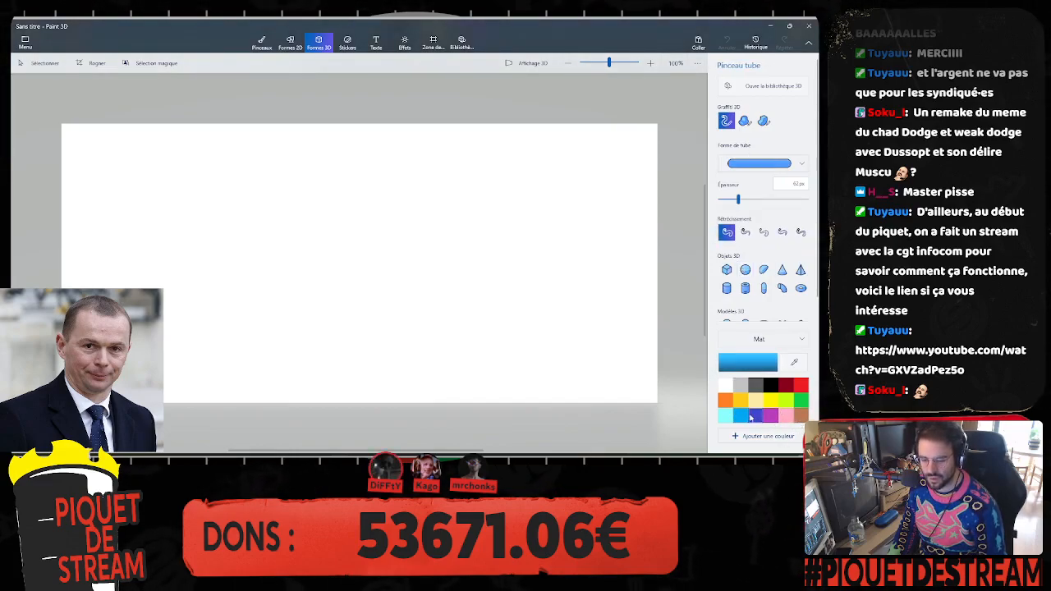
click(768, 361)
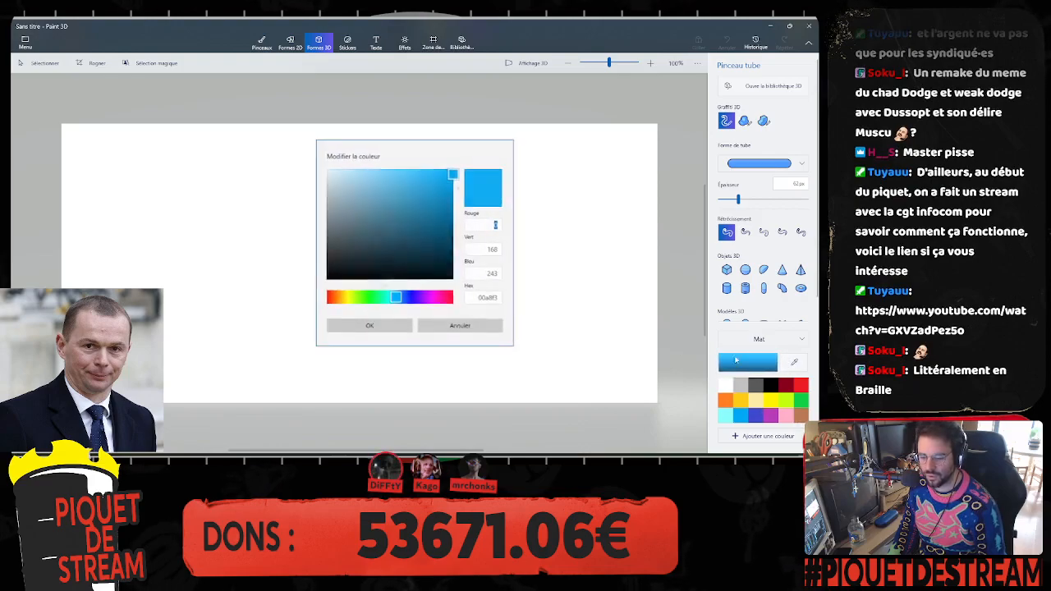
click(347, 299)
drag(400, 201, 391, 158)
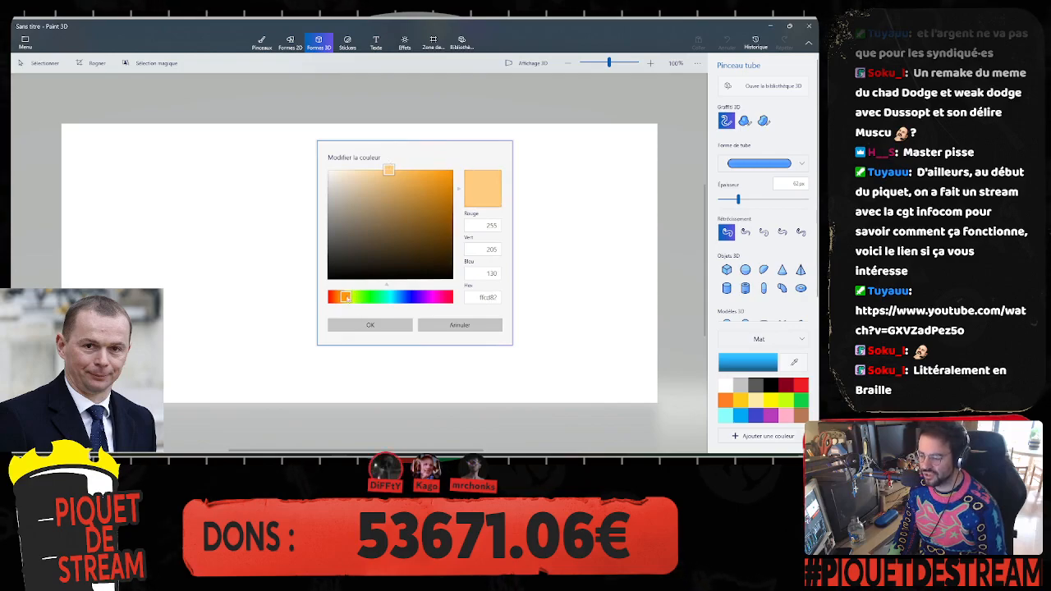
click(342, 297)
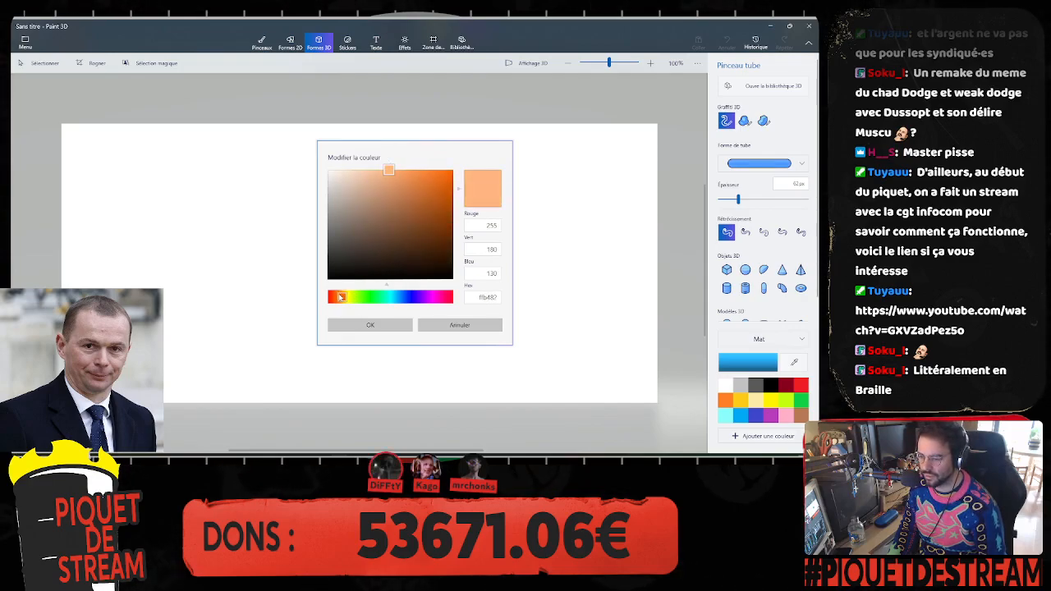
drag(390, 170, 368, 169)
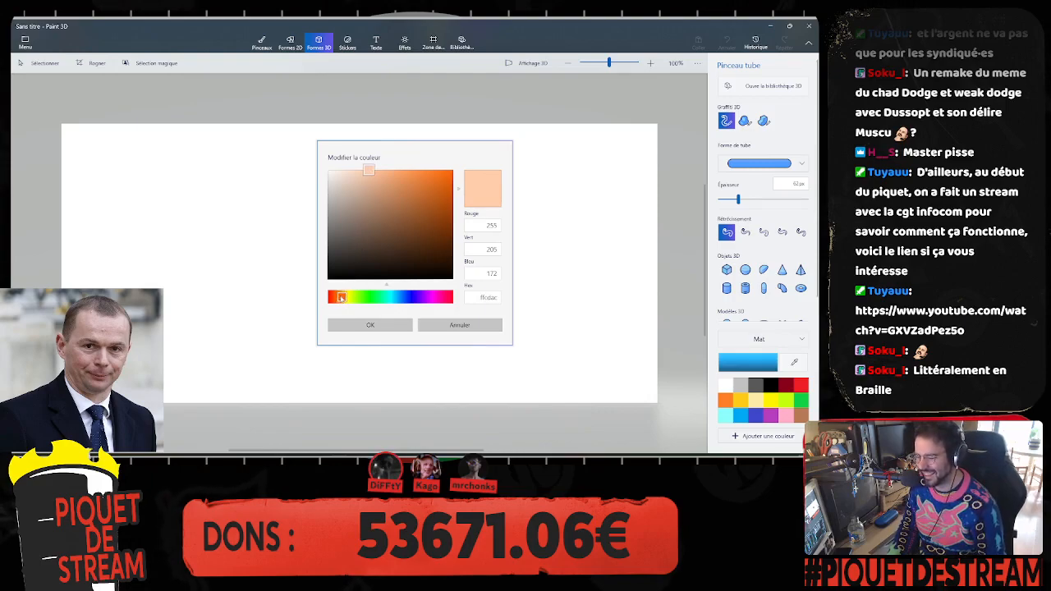
click(344, 298)
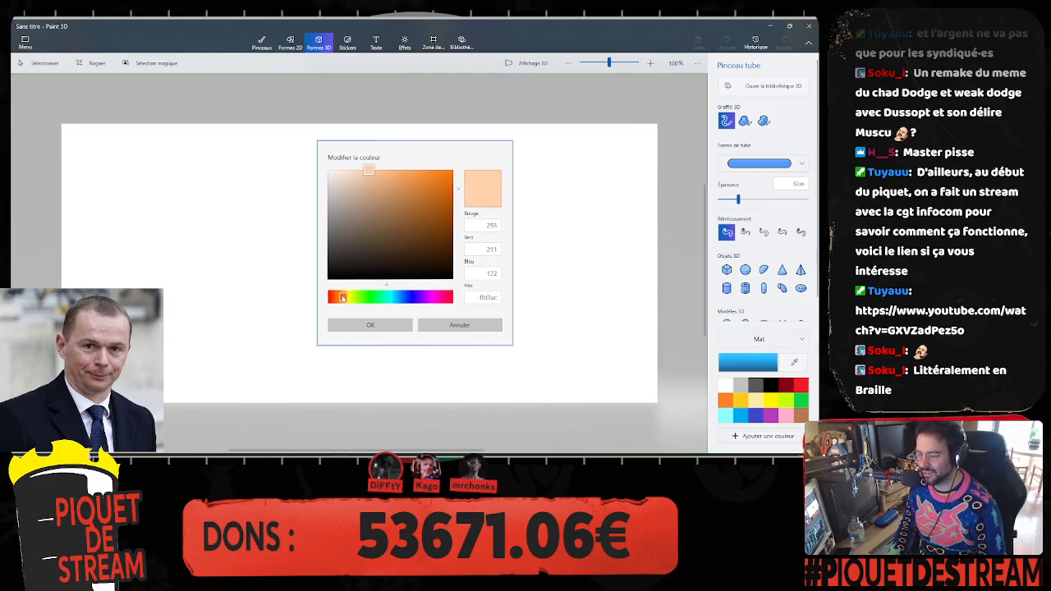
click(366, 170)
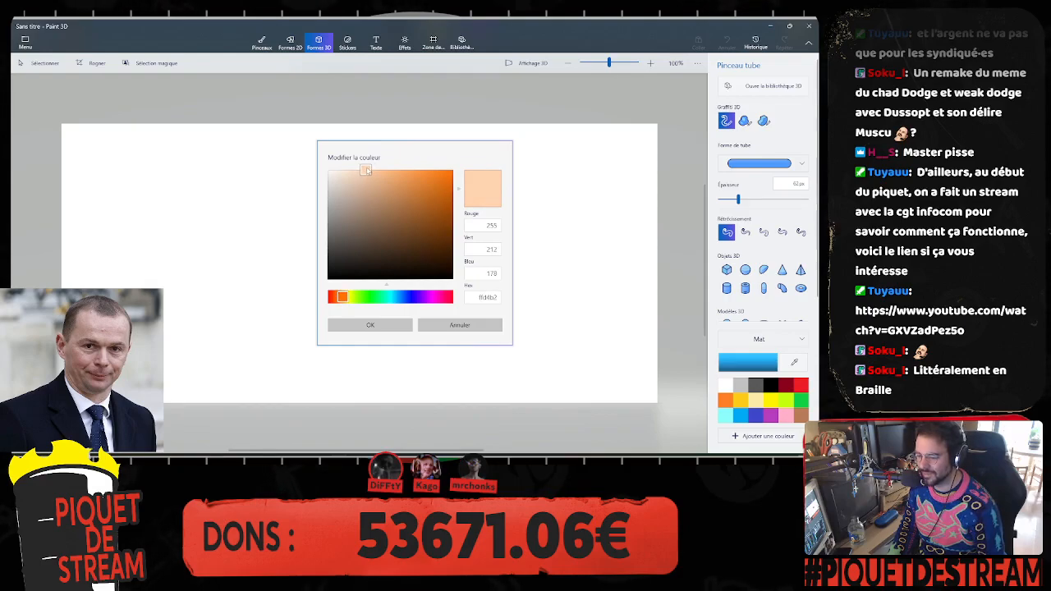
click(371, 326)
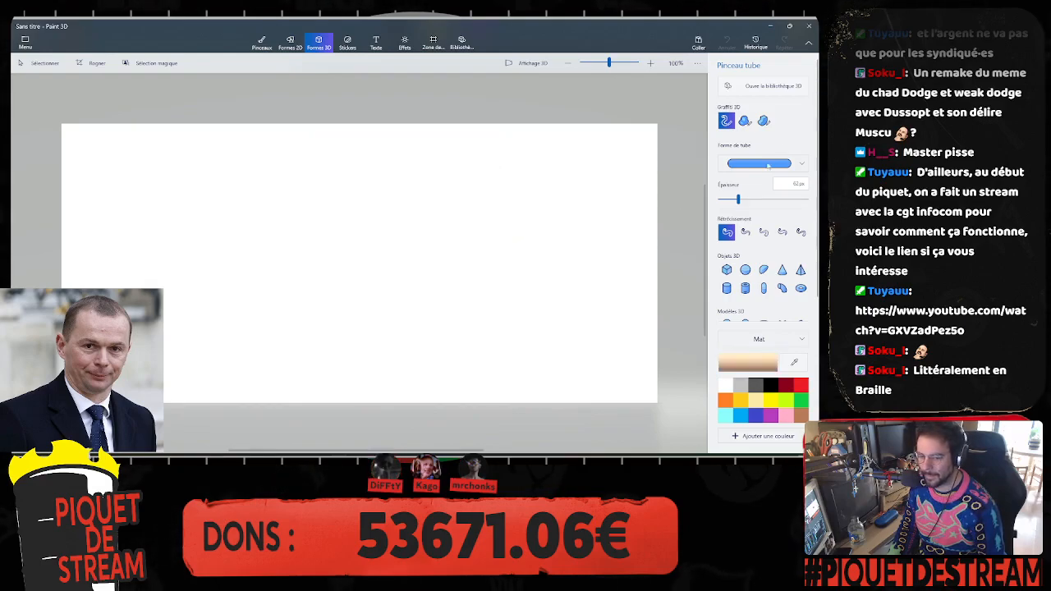
Step: Draw an upright oval head with the soft-edge 3D doodle near the middle of the canvas
click(744, 122)
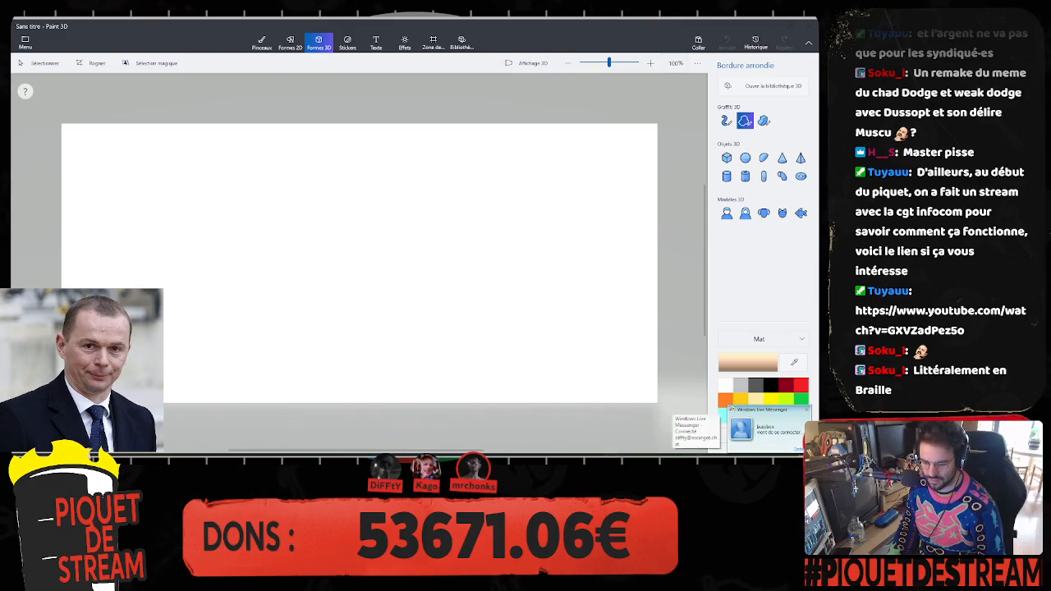
right_click(701, 460)
click(631, 455)
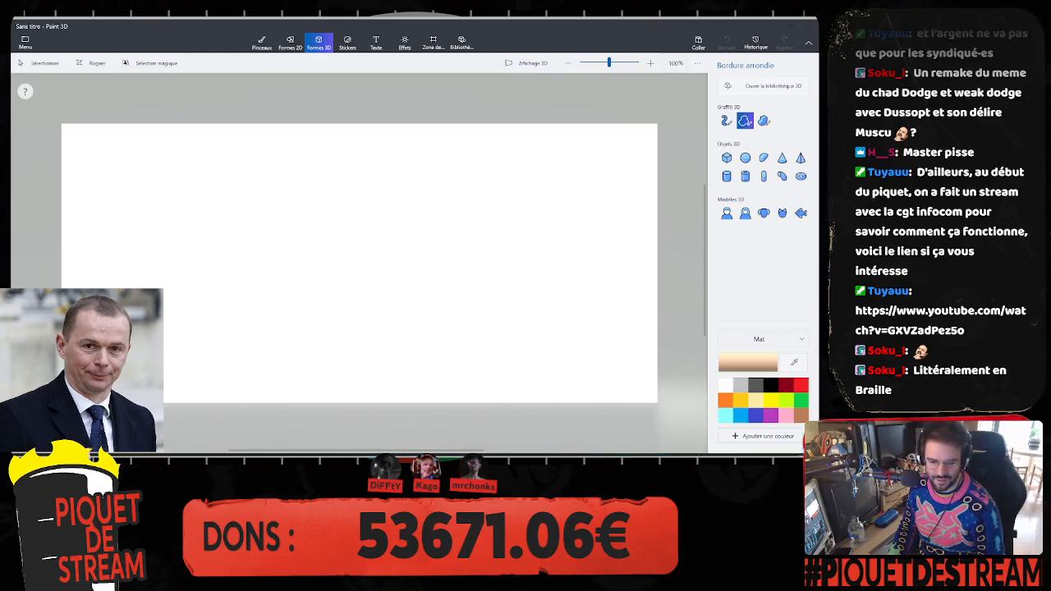
click(340, 24)
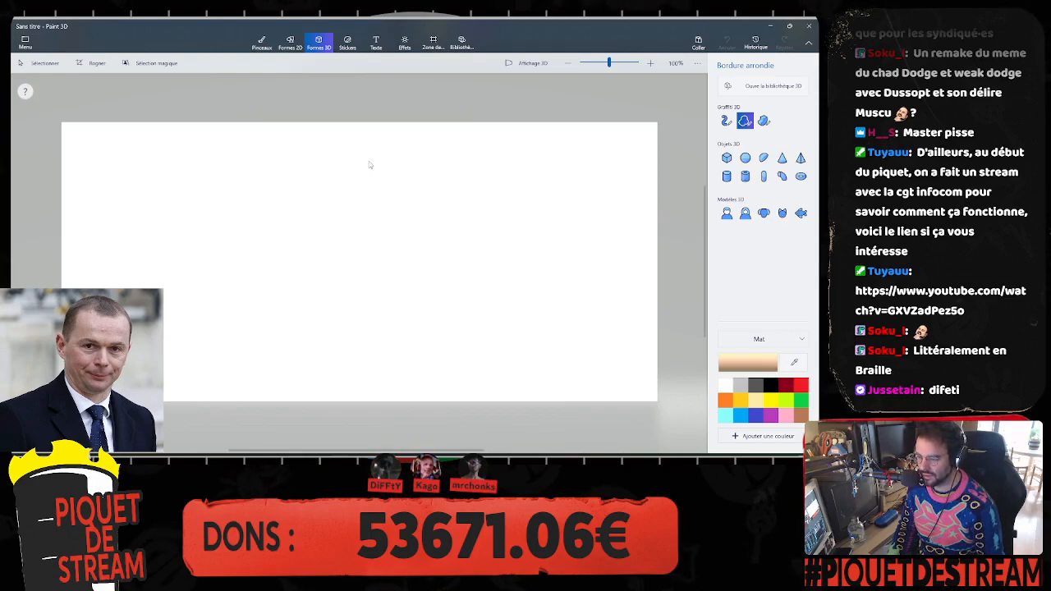
mouse_move(369, 162)
mouse_down()
mouse_move(417, 176)
mouse_move(435, 205)
mouse_move(445, 287)
mouse_move(441, 323)
mouse_move(417, 361)
mouse_move(349, 371)
mouse_move(323, 361)
mouse_move(303, 327)
mouse_move(294, 235)
mouse_move(304, 193)
mouse_move(368, 162)
mouse_up()
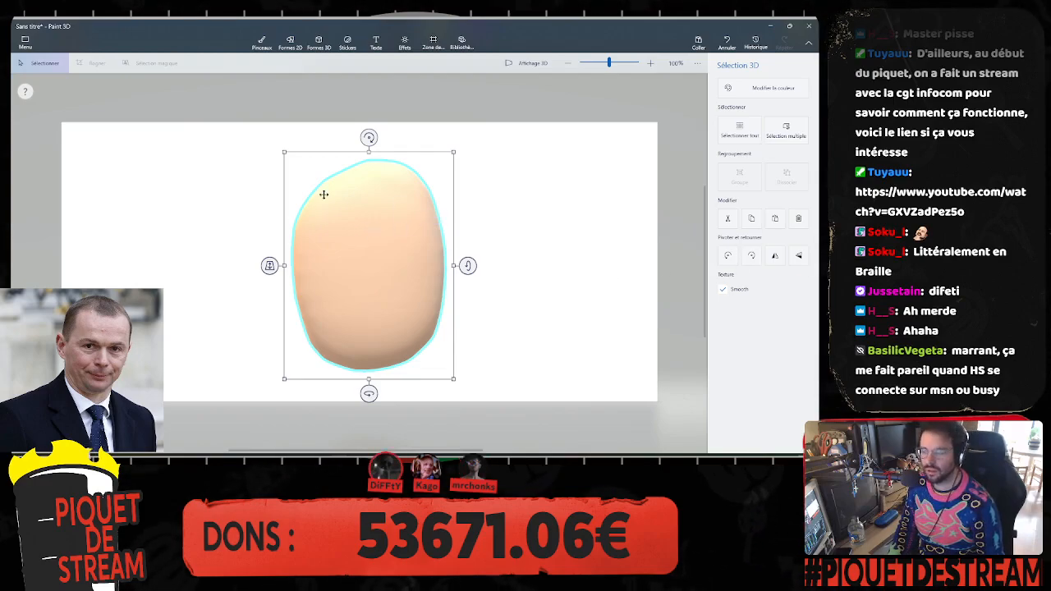
Step: Undo and restore the oval head, and move it to the right part of the canvas
key(ctrl+z)
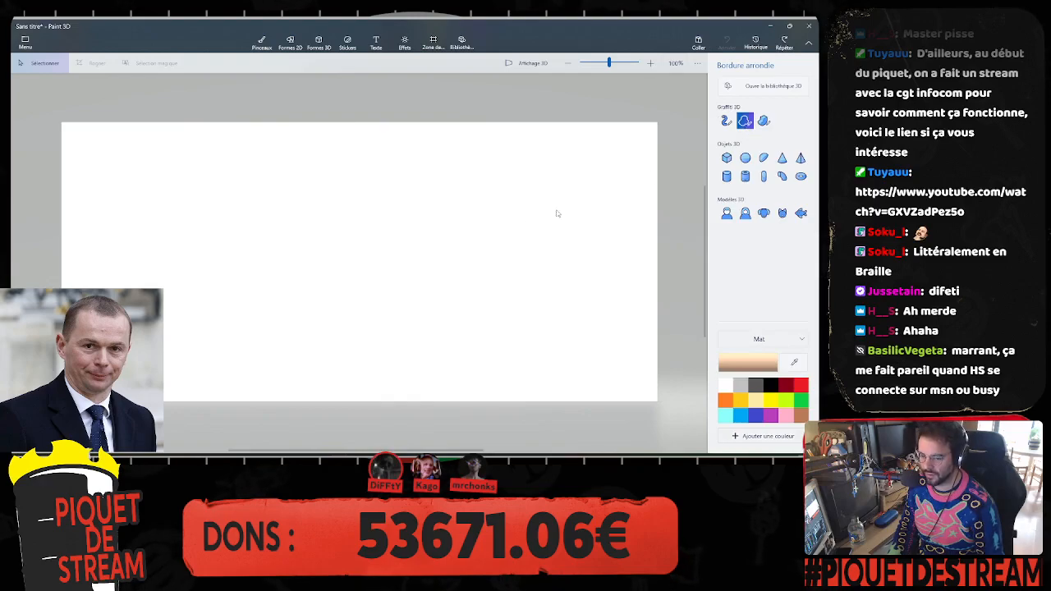
key(ctrl+y)
click(401, 232)
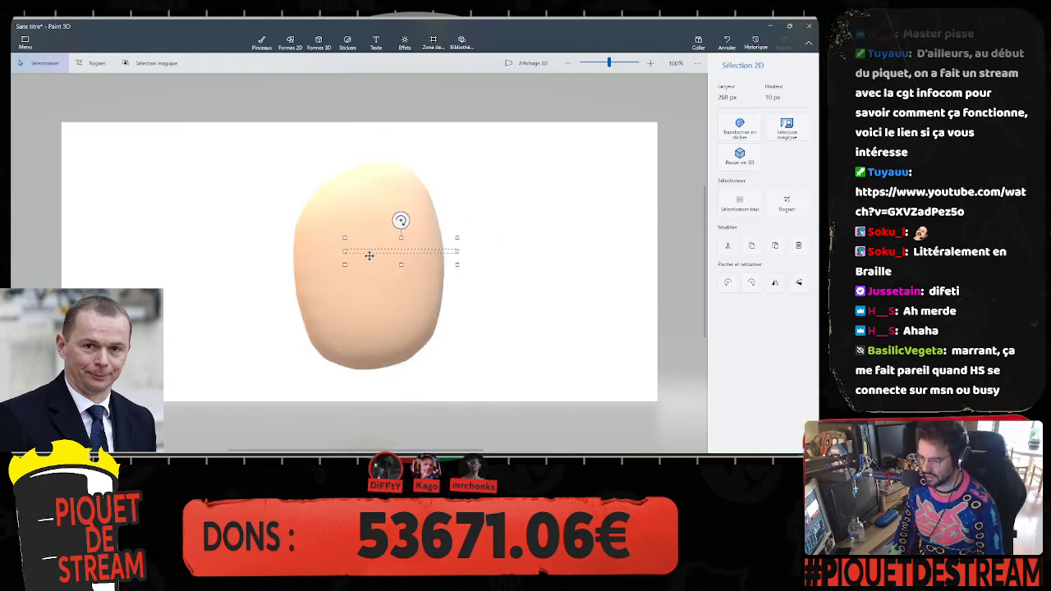
drag(371, 263, 559, 255)
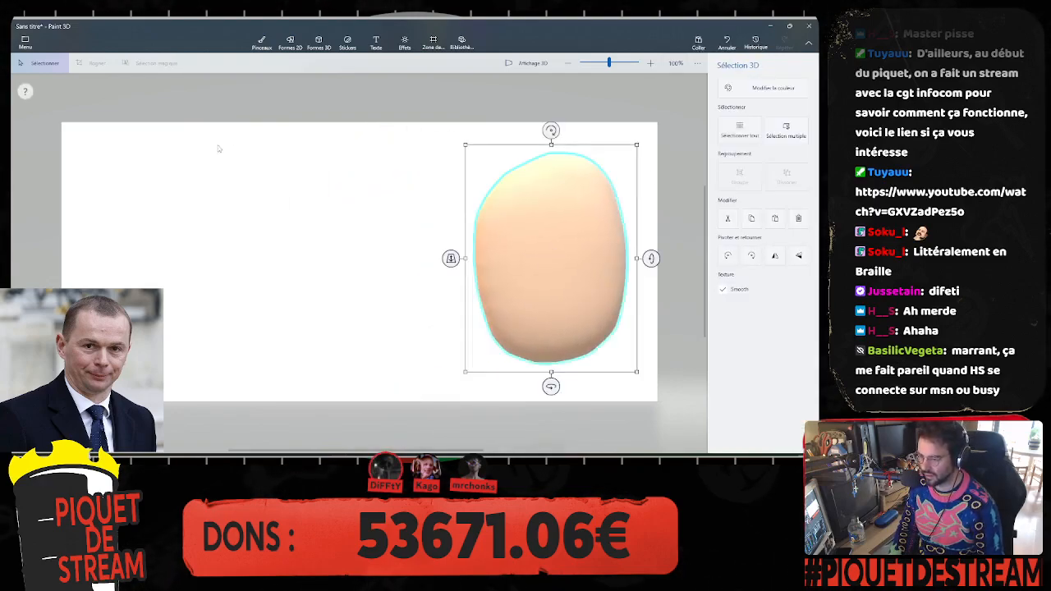
Step: Draw a second, larger and squarer soft-edge head beside the oval and move it to the canvas's upper-left area
click(317, 41)
click(745, 121)
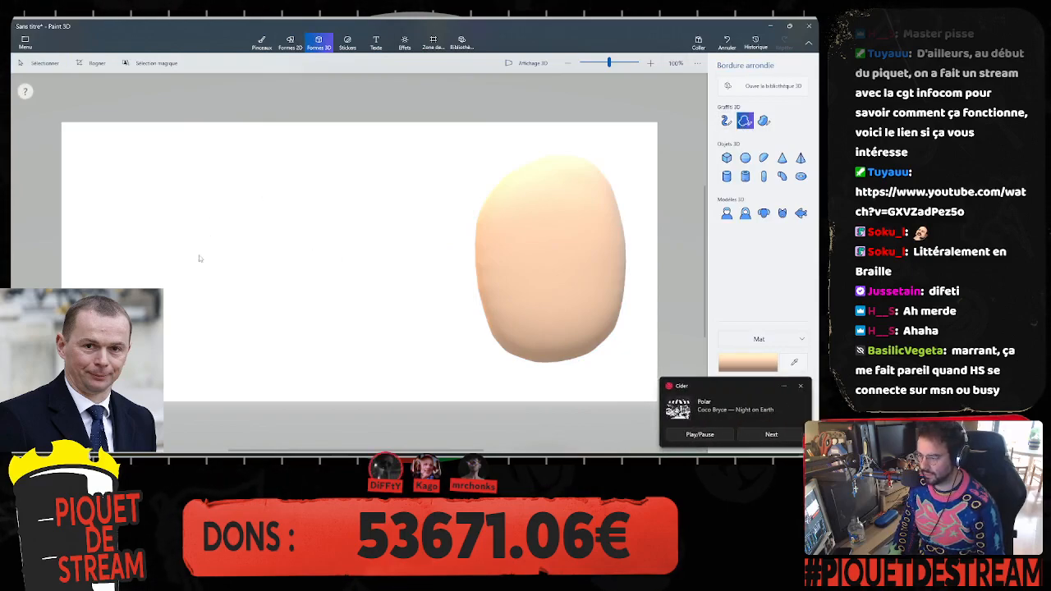
drag(191, 255, 190, 255)
drag(202, 196, 219, 179)
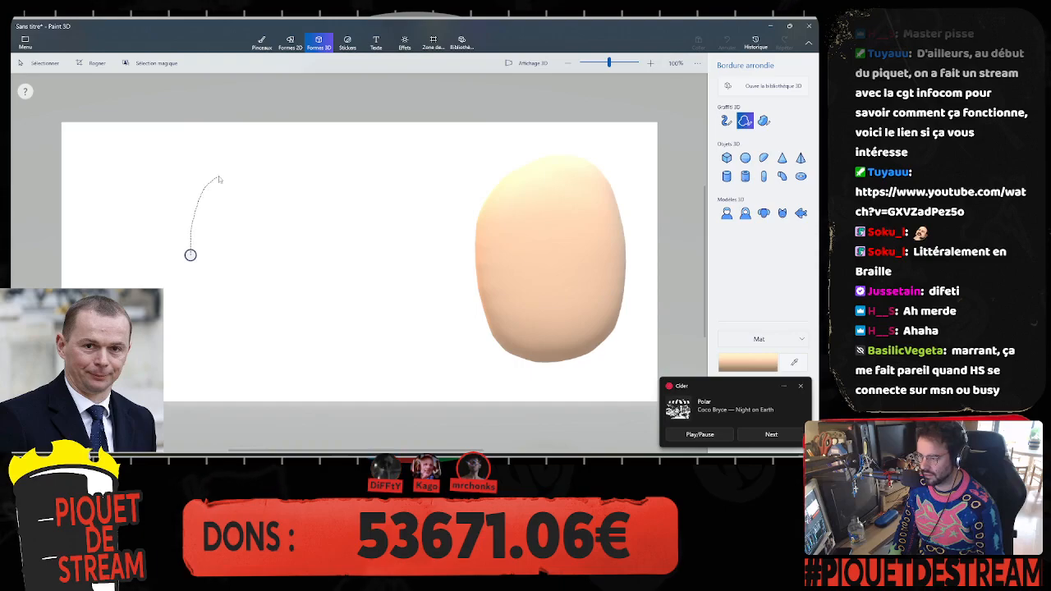
drag(280, 161, 359, 178)
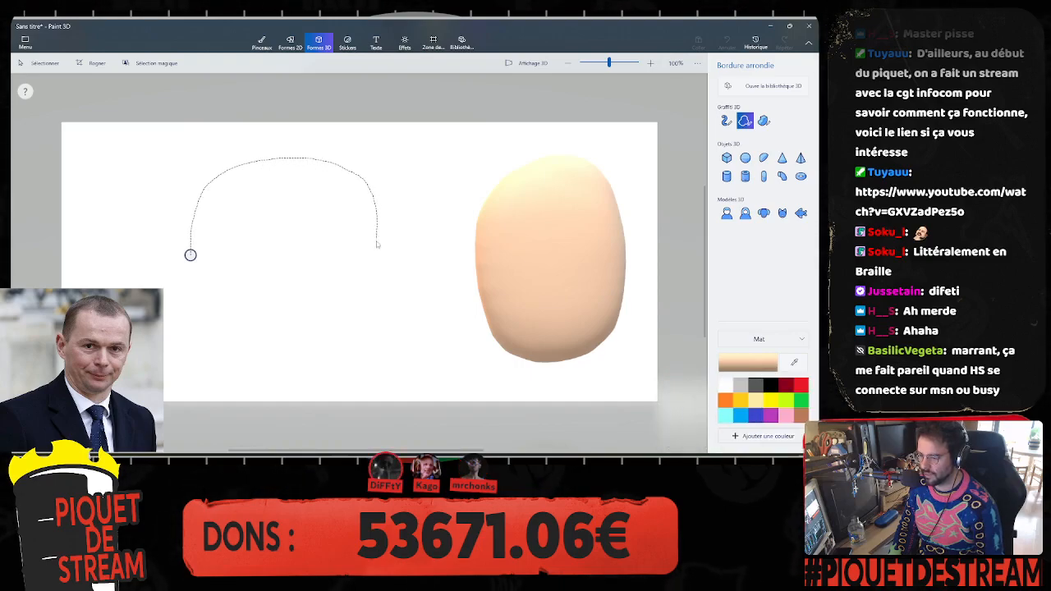
mouse_move(380, 261)
mouse_down()
mouse_move(371, 365)
mouse_move(350, 389)
mouse_up()
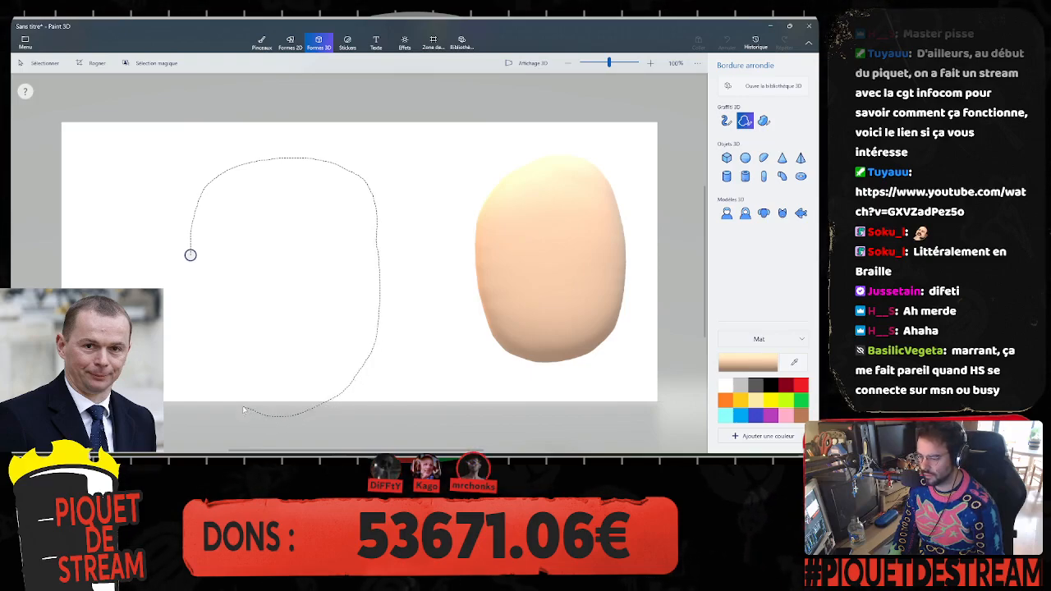
drag(212, 379, 197, 337)
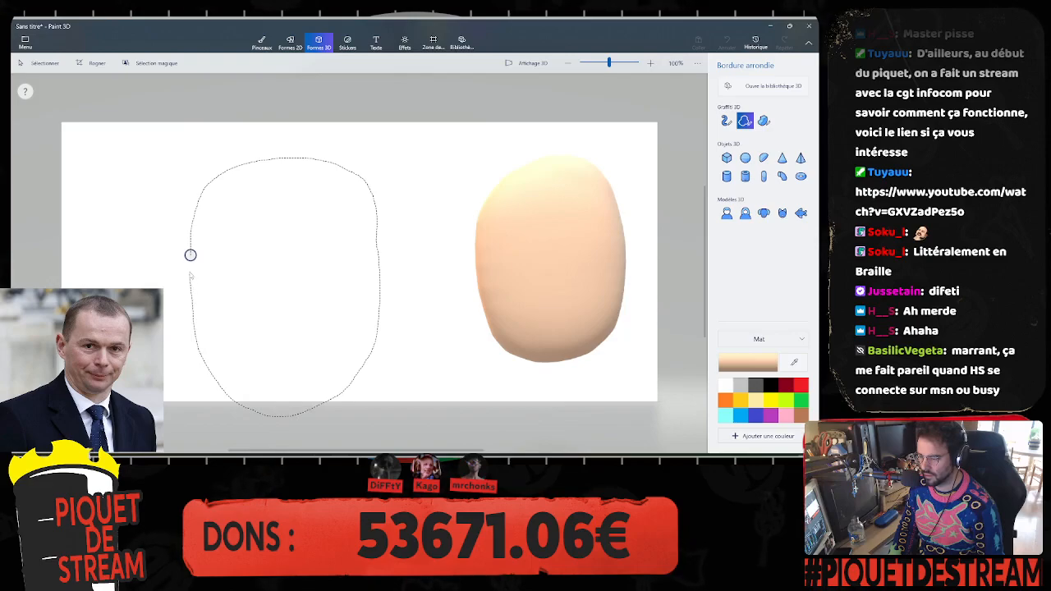
drag(190, 255, 188, 261)
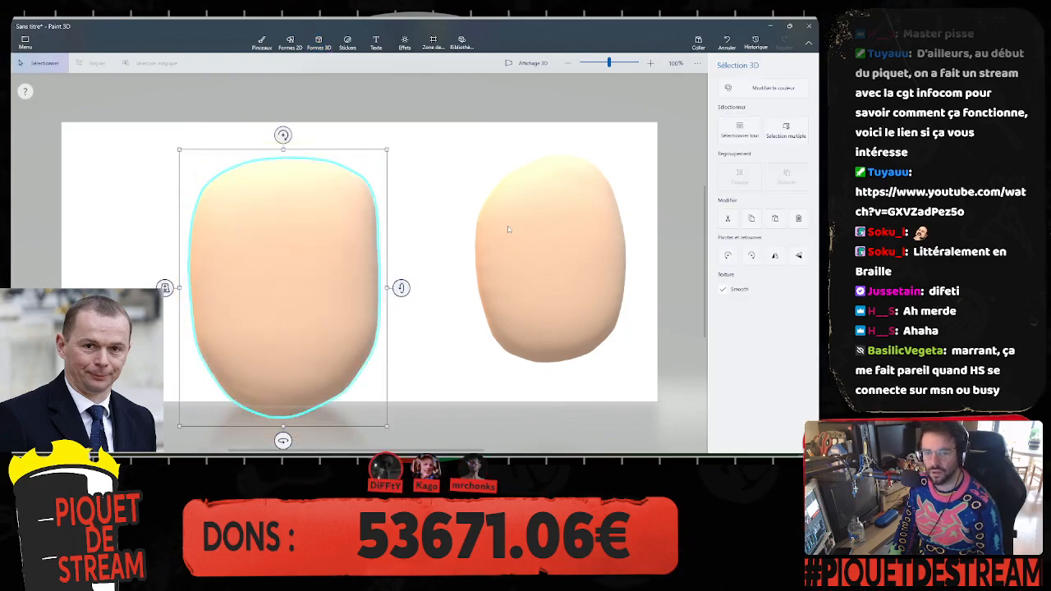
drag(270, 237, 148, 206)
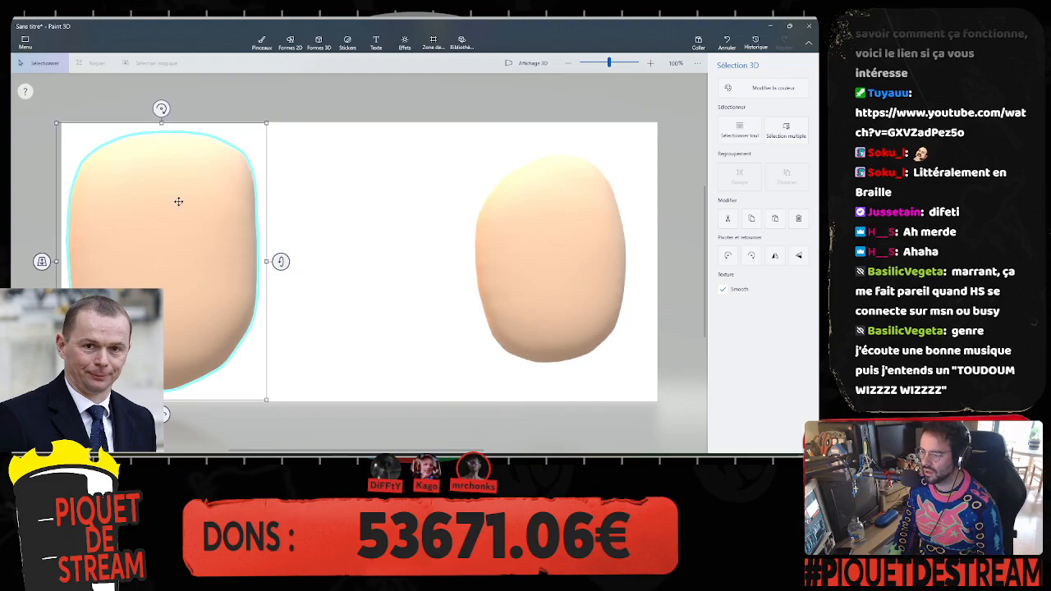
Step: Move the larger squarish head toward the middle of the canvas and delete the smaller oval head
mouse_move(187, 215)
mouse_down()
mouse_move(254, 227)
mouse_move(199, 216)
mouse_up()
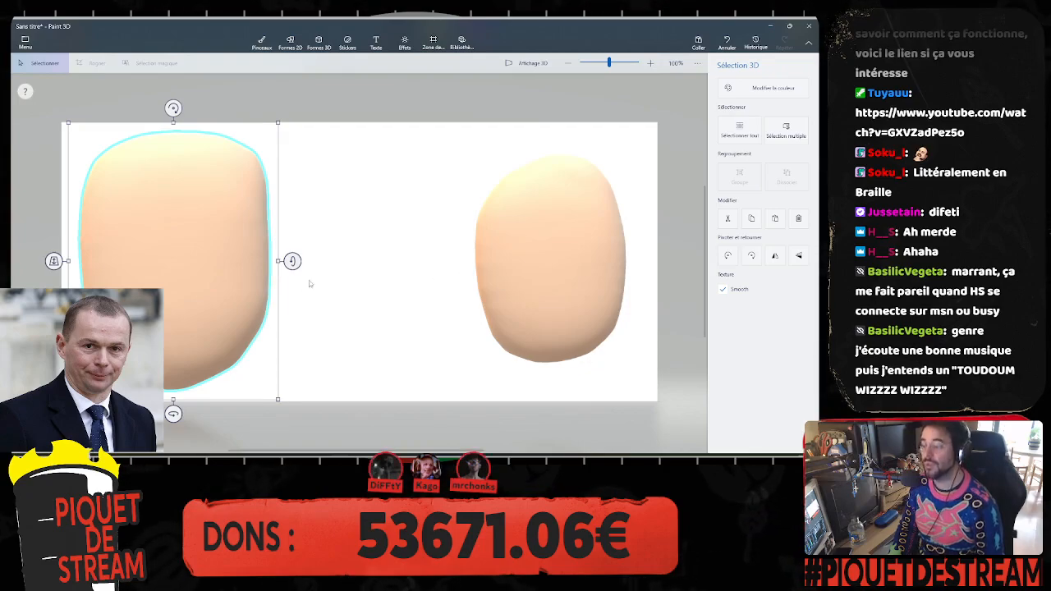
drag(212, 244, 379, 267)
click(531, 254)
key(Delete)
click(378, 268)
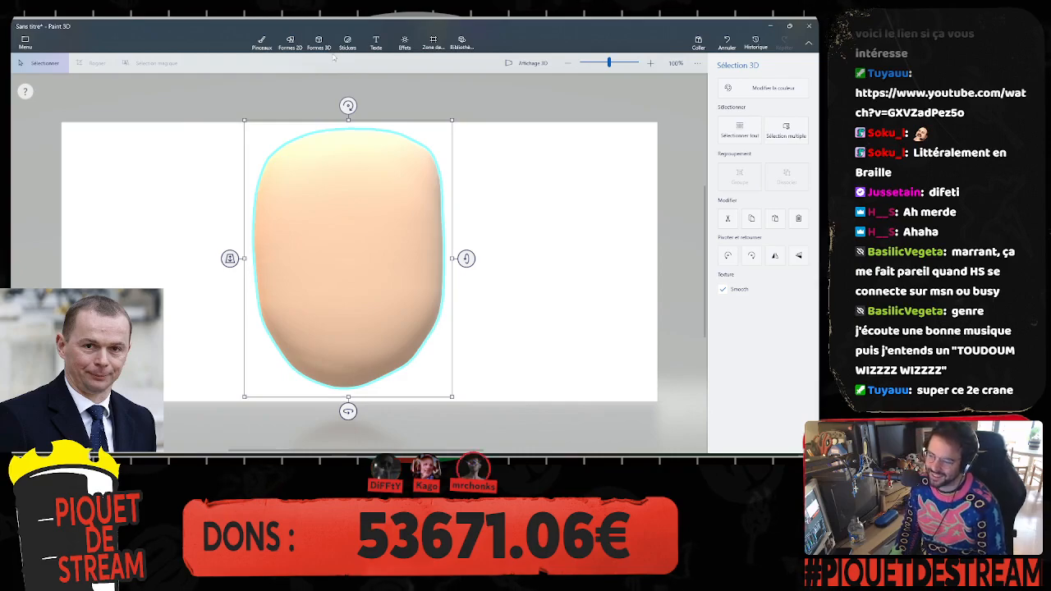
Step: Set the marker to 25 px thickness and a dark brown colour with red 77, green 63 and blue 52
click(318, 44)
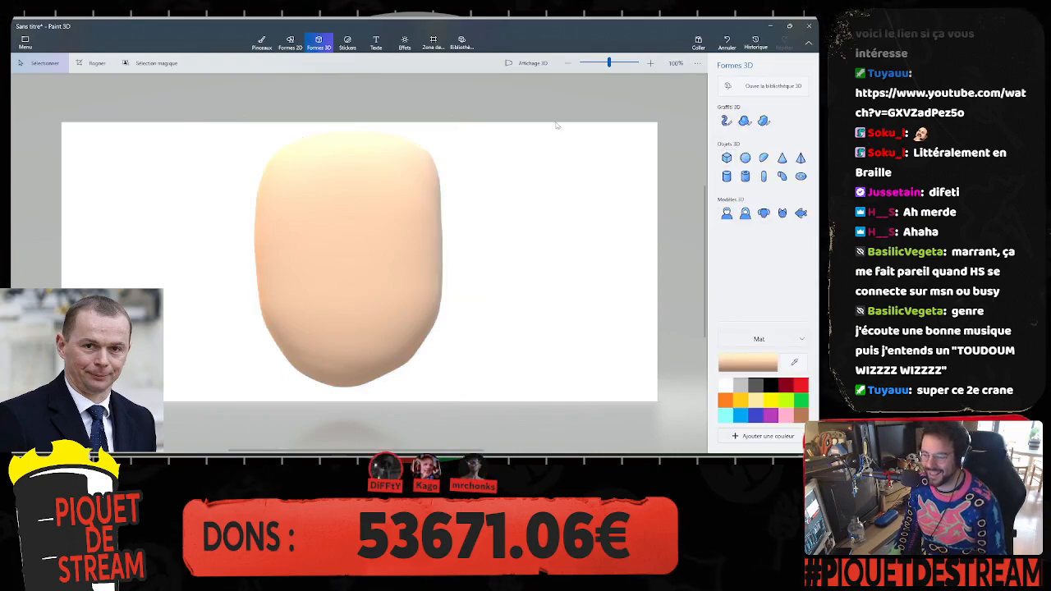
click(294, 46)
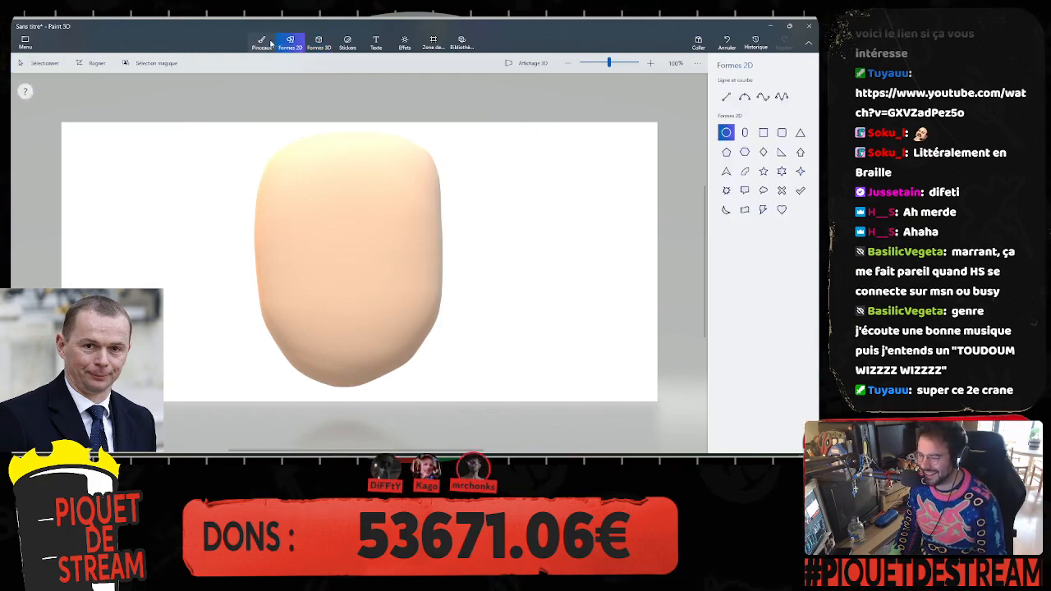
click(263, 44)
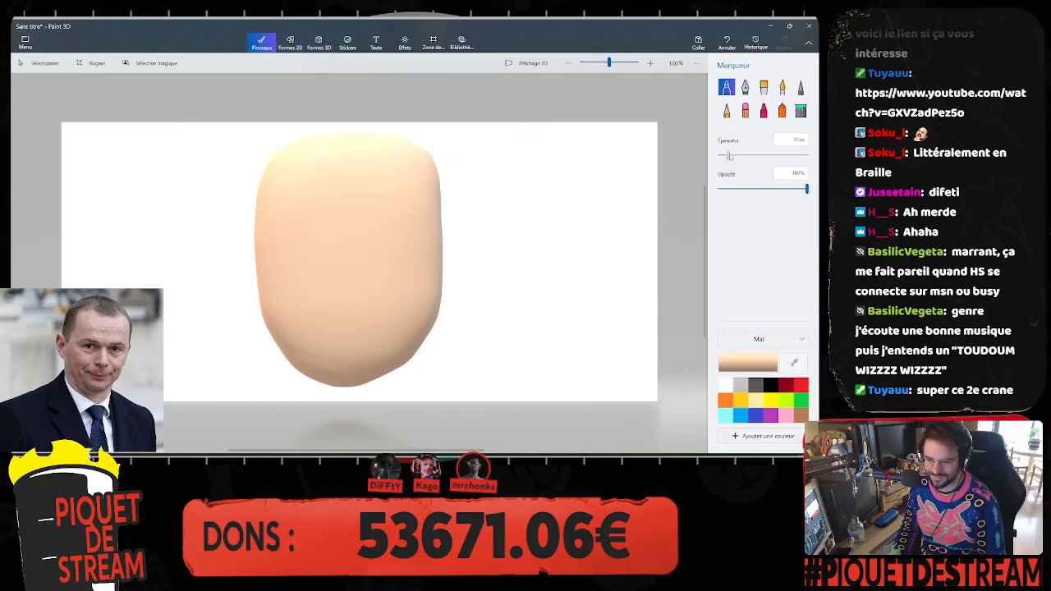
drag(723, 155, 741, 156)
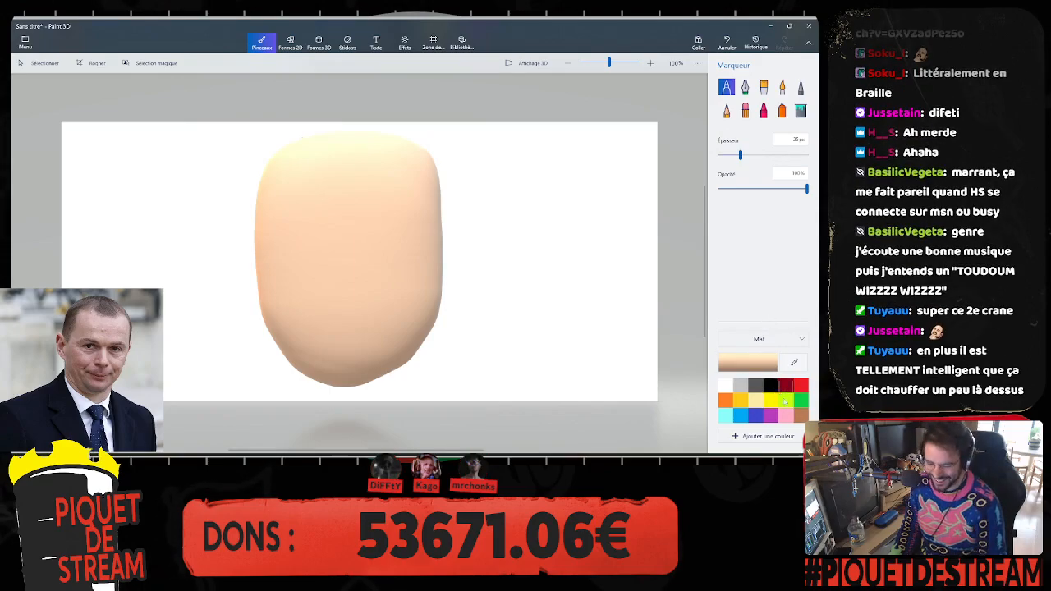
click(747, 362)
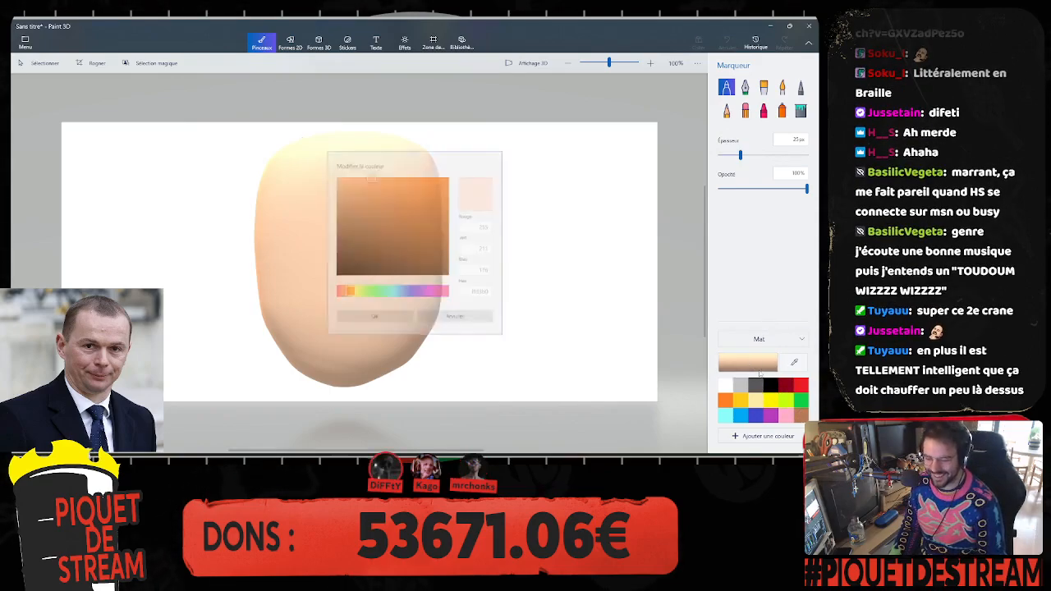
click(368, 170)
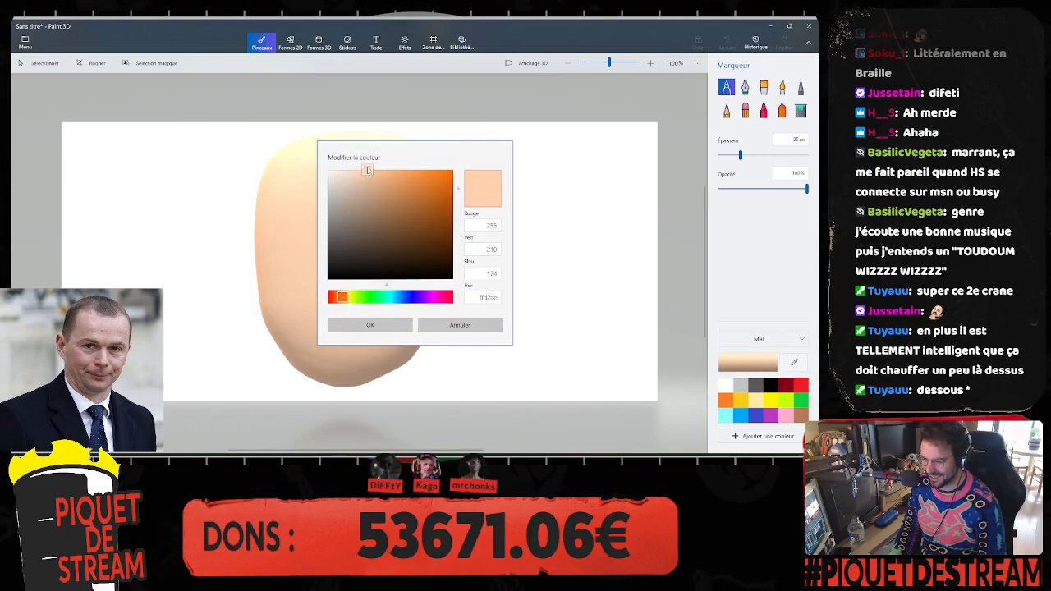
mouse_move(373, 170)
mouse_down()
mouse_move(343, 204)
mouse_move(330, 246)
mouse_move(369, 247)
mouse_up()
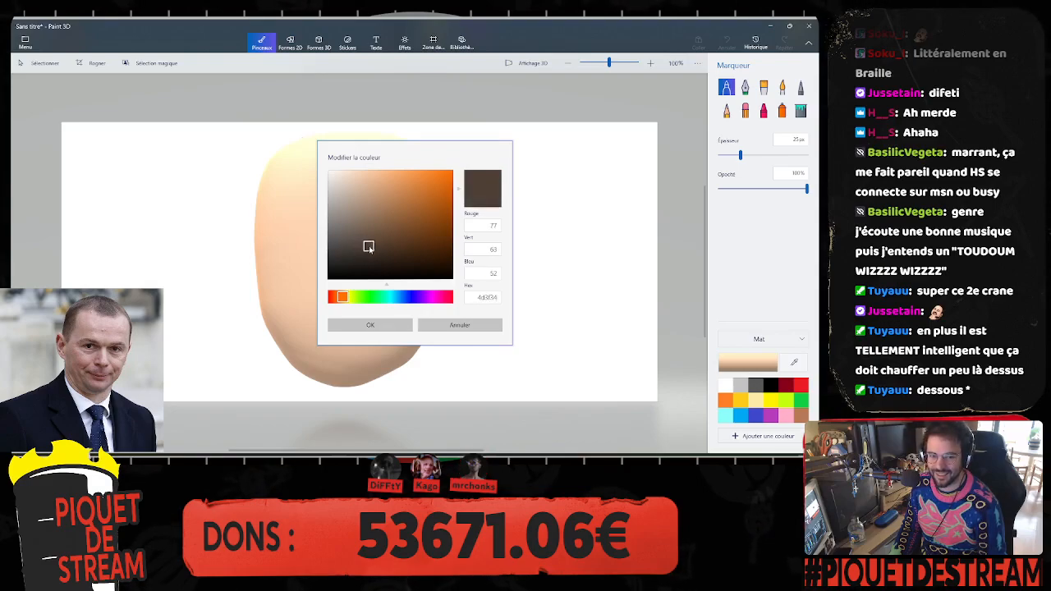
click(370, 324)
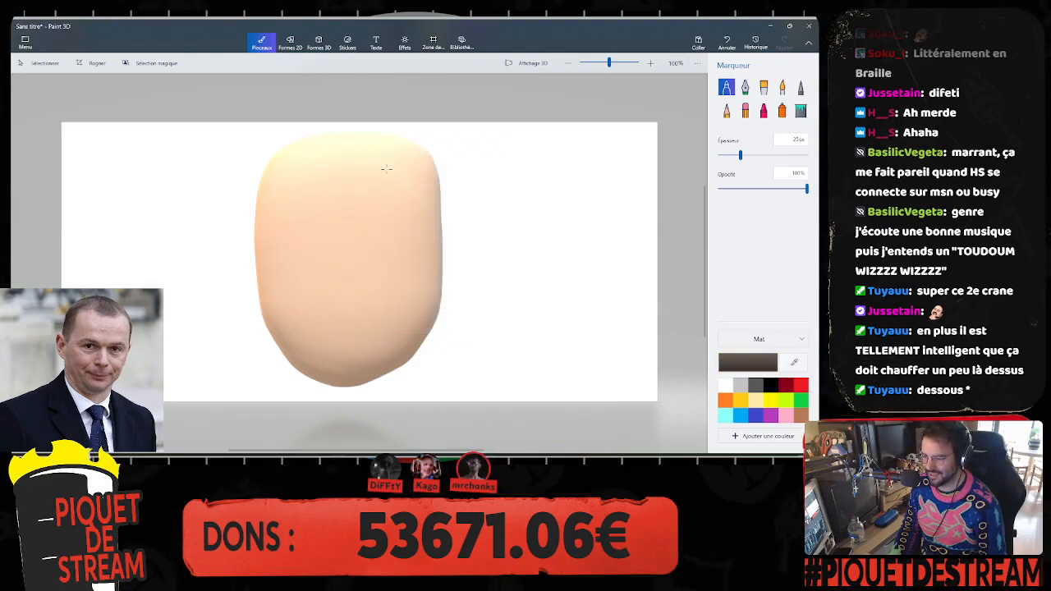
Step: Try a short horizontal marker stroke beside the head in the 3D view and undo it
click(546, 66)
drag(490, 281, 538, 282)
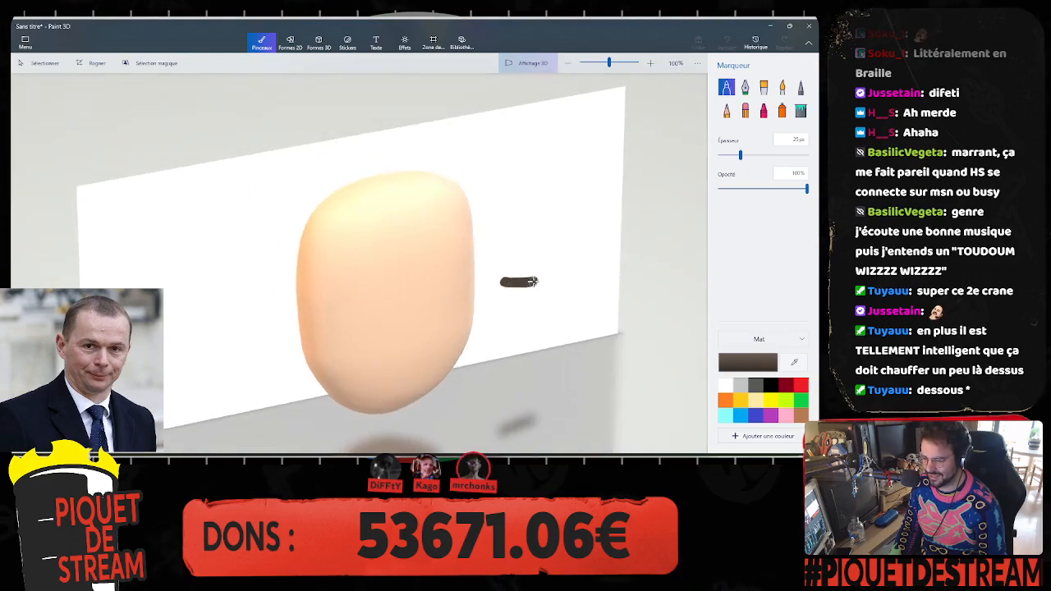
key(ctrl+z)
middle_drag(528, 298, 493, 279)
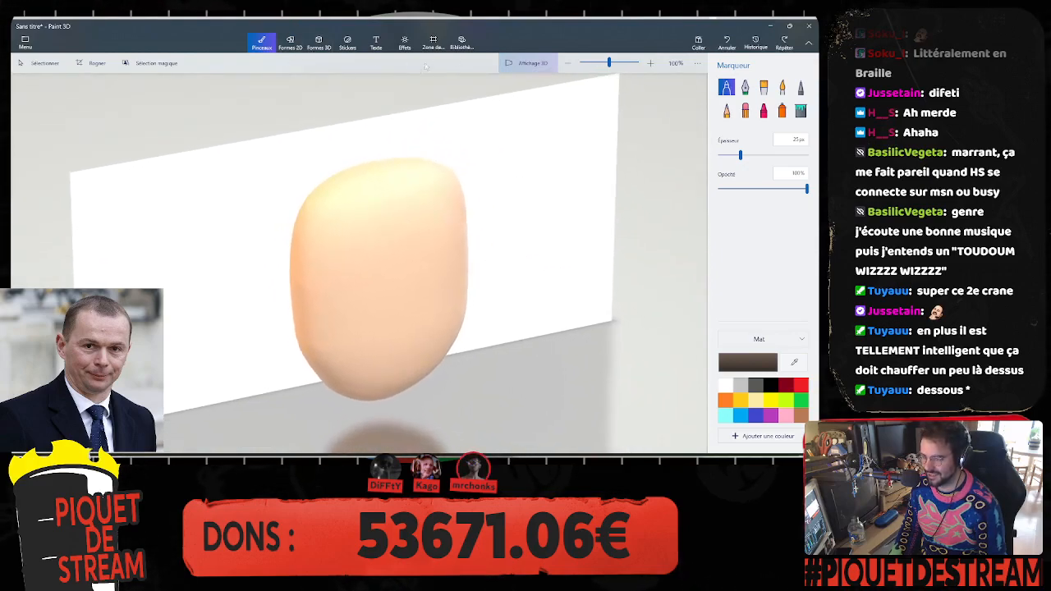
Step: Stretch the head's depth toward both front and back while viewing it from the side, and check its shape
right_drag(419, 215, 467, 199)
click(319, 41)
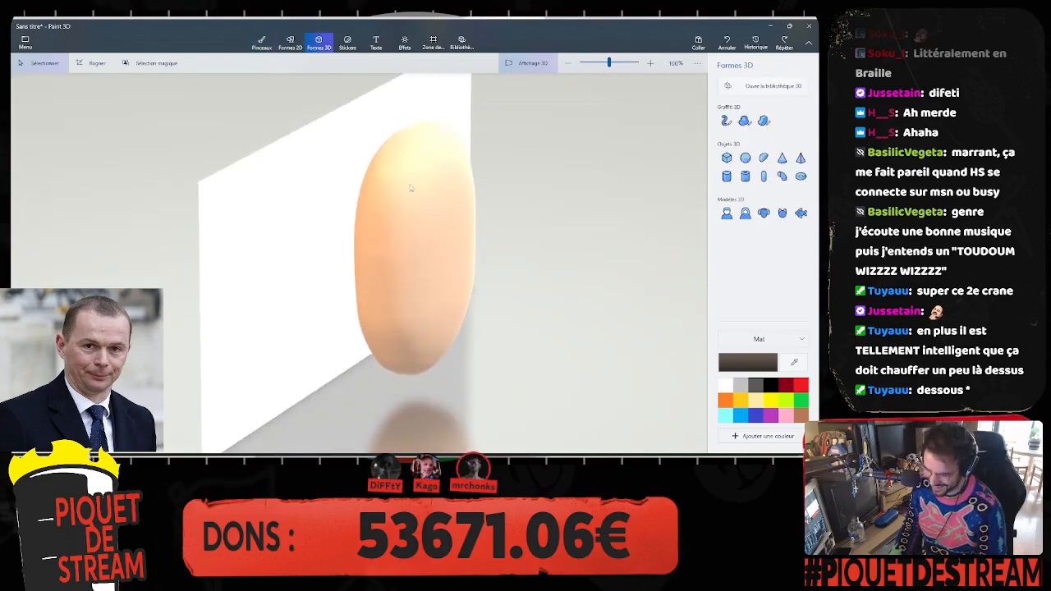
click(402, 205)
right_drag(402, 204, 468, 230)
drag(481, 253, 493, 253)
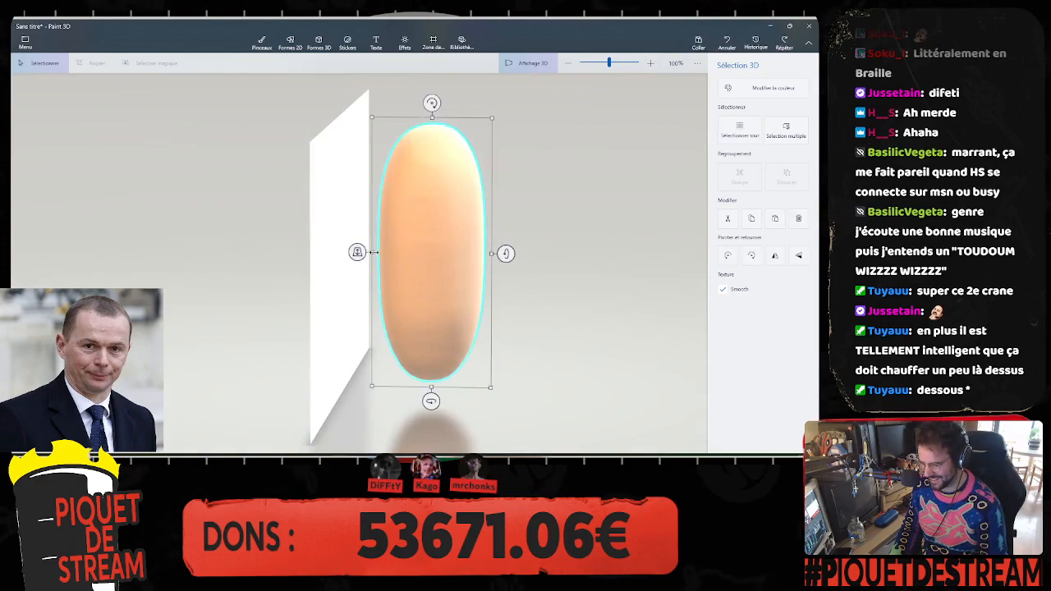
drag(374, 253, 344, 251)
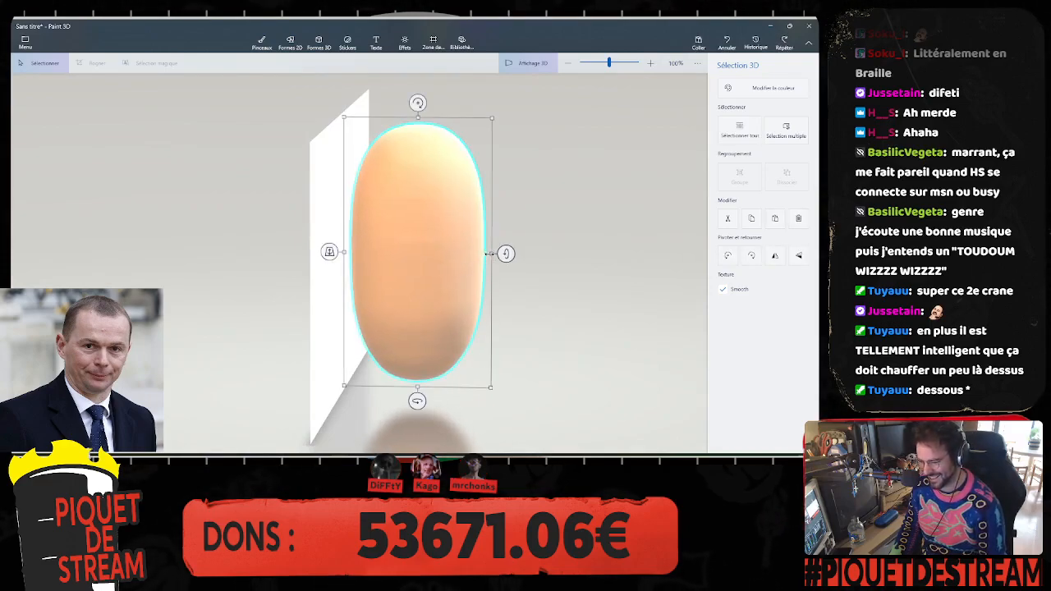
drag(488, 254, 504, 254)
drag(329, 251, 327, 251)
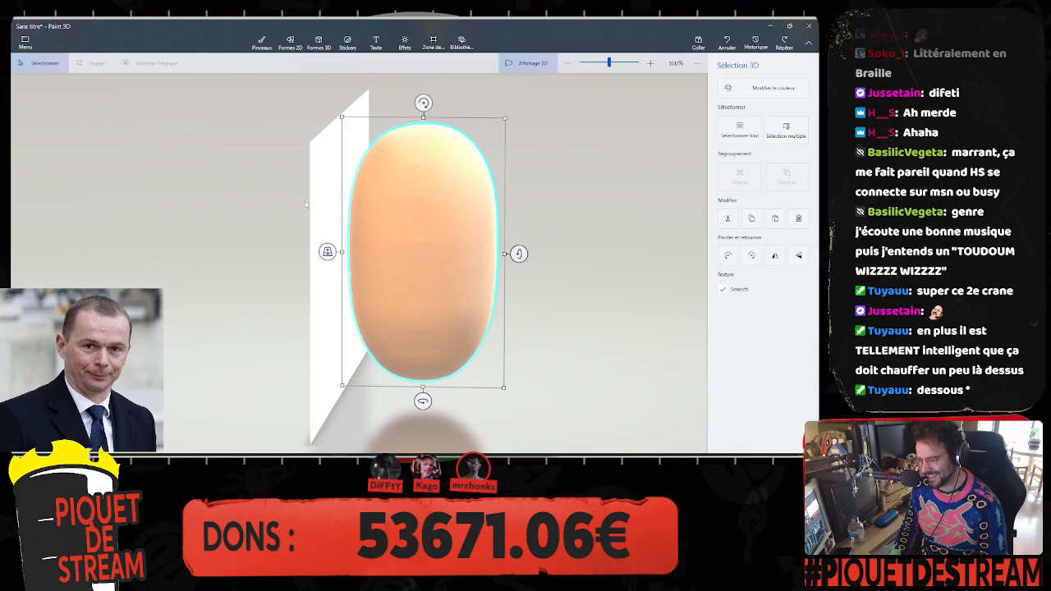
click(307, 204)
drag(578, 248, 457, 222)
click(457, 222)
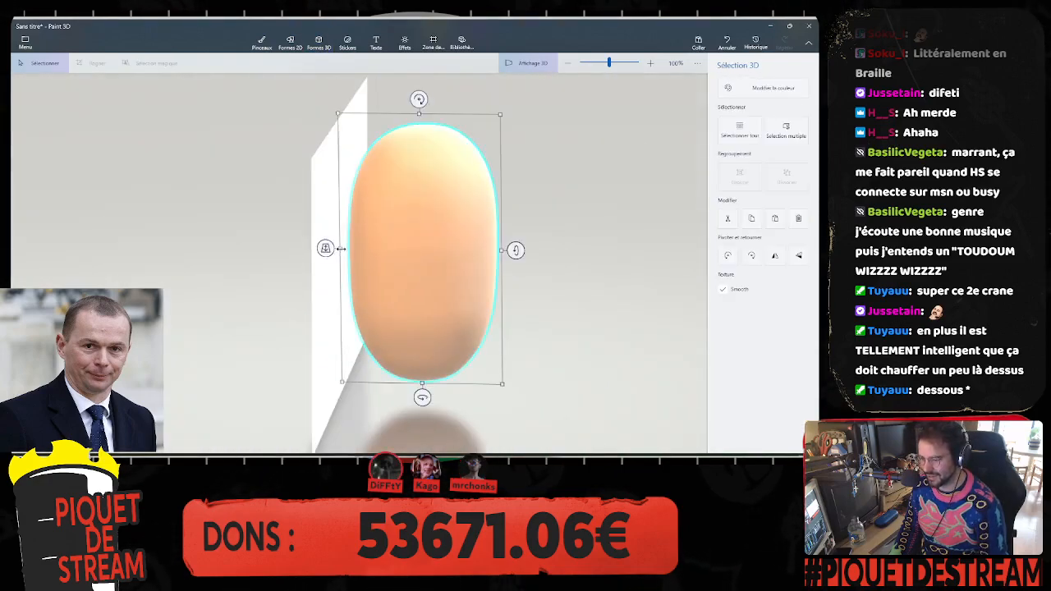
drag(562, 273, 505, 248)
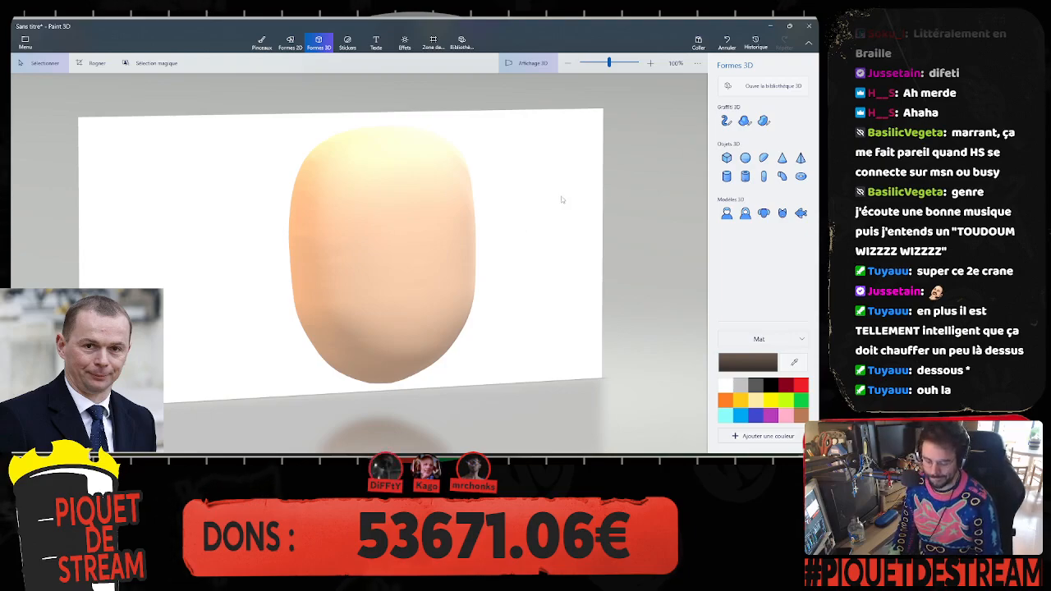
Step: Try a short brown marker stroke on the head and undo it, then thicken the marker and set its opacity to 60%
click(527, 62)
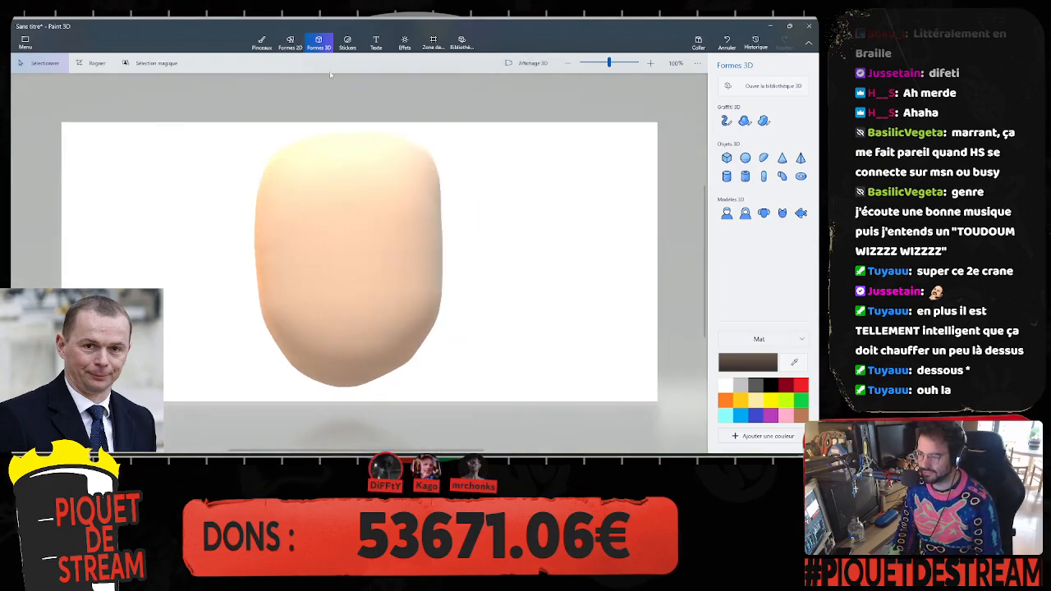
click(530, 64)
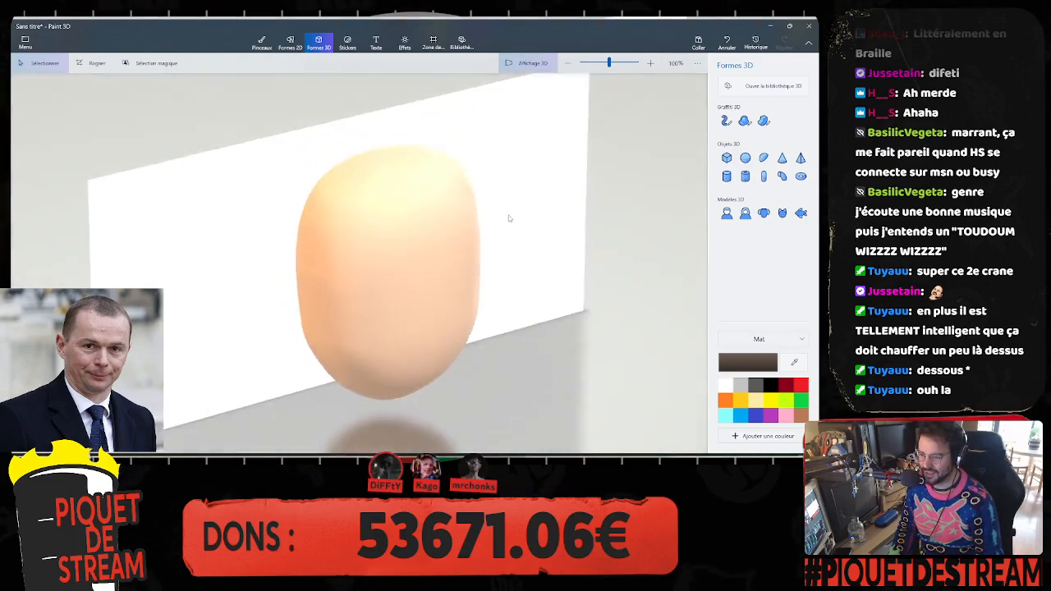
click(261, 42)
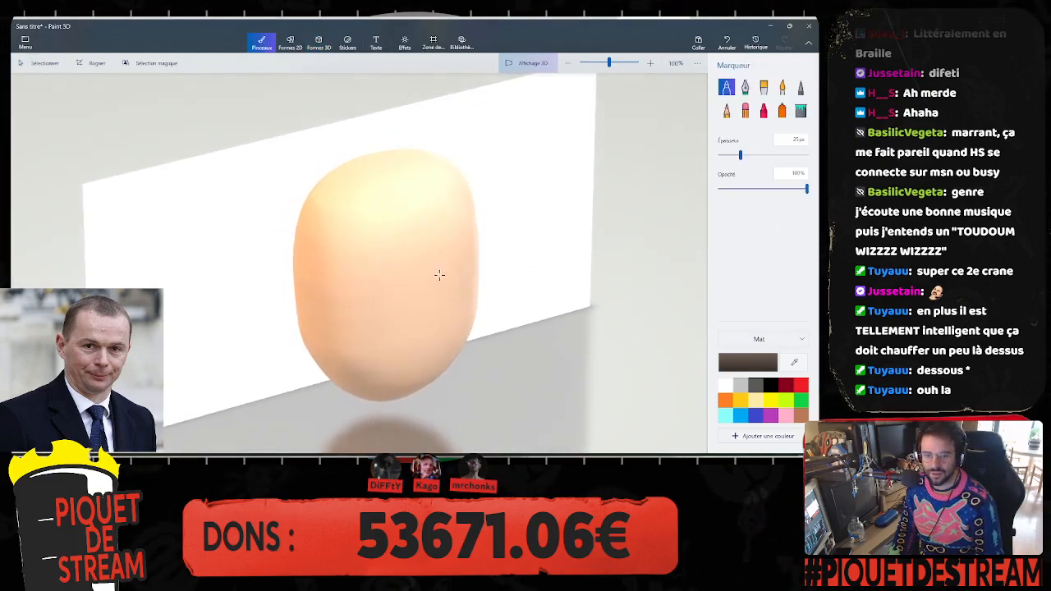
drag(317, 277, 329, 265)
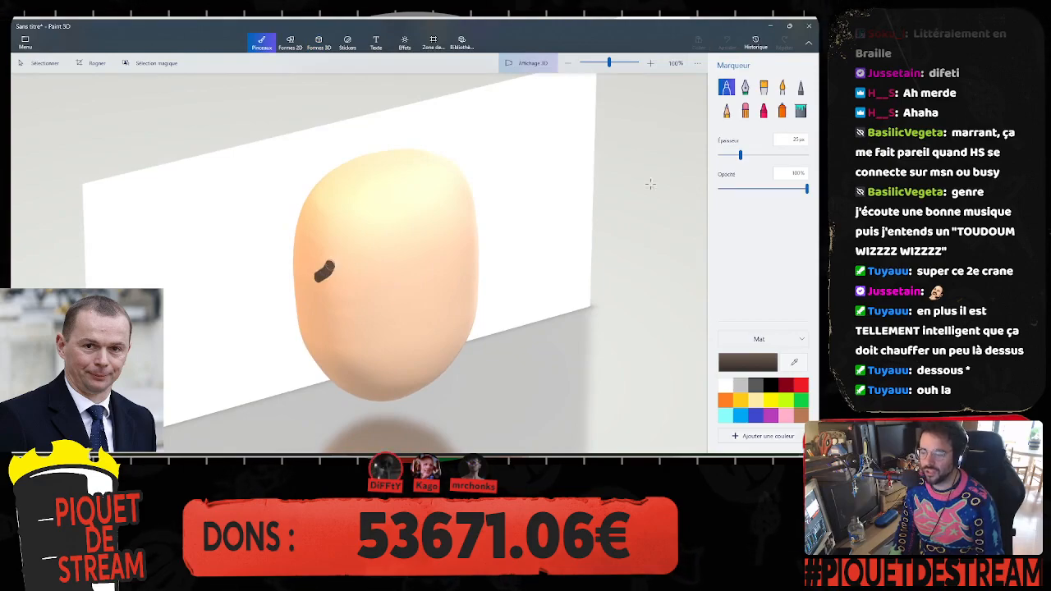
key(ctrl+z)
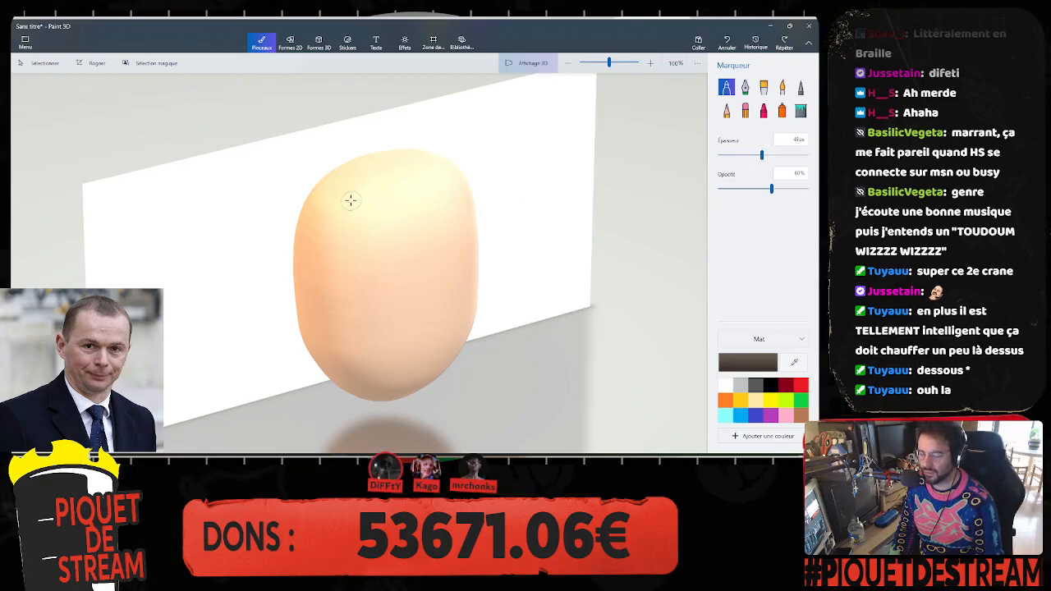
right_drag(364, 219, 331, 181)
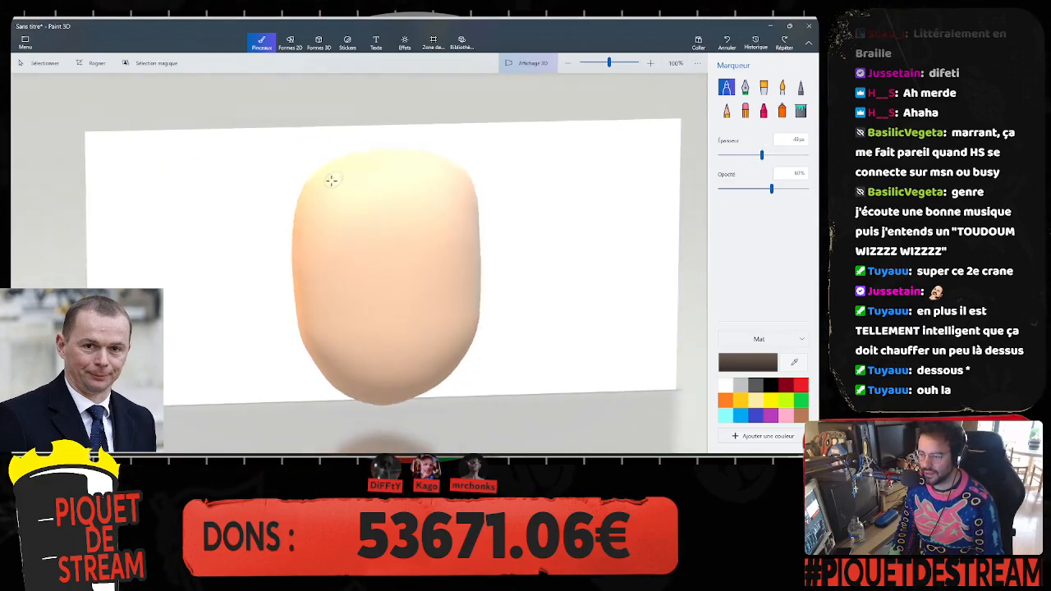
Step: Paint the brown front hairline with a central peak across the forehead and fill in the hair at the left temple
mouse_move(327, 183)
mouse_down()
mouse_move(367, 183)
mouse_move(411, 205)
mouse_move(445, 176)
mouse_move(470, 175)
mouse_up()
mouse_move(405, 179)
mouse_down()
mouse_move(320, 178)
mouse_move(297, 263)
mouse_up()
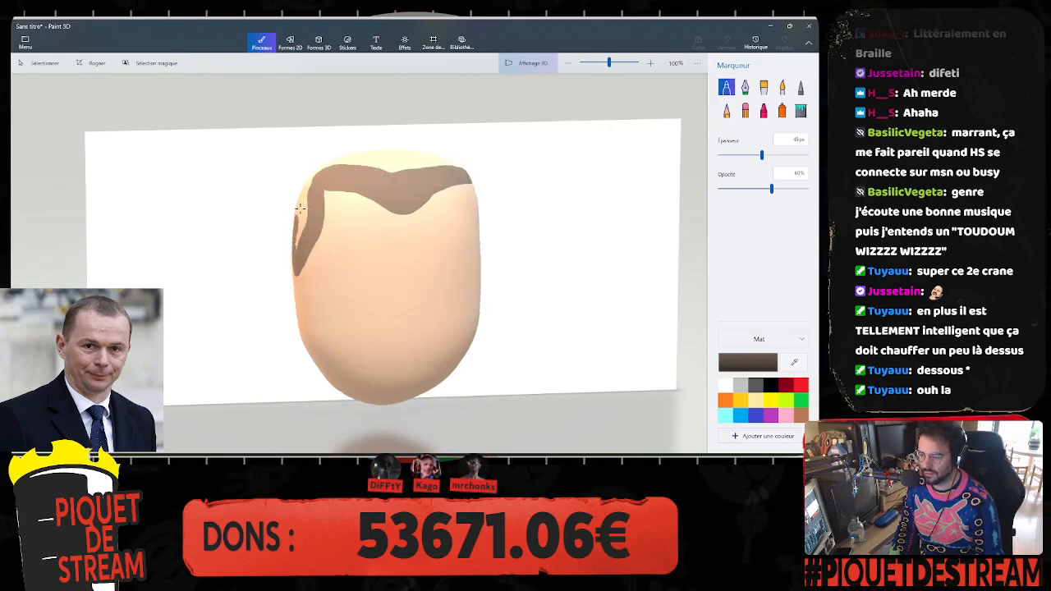
drag(300, 209, 310, 180)
drag(294, 228, 296, 242)
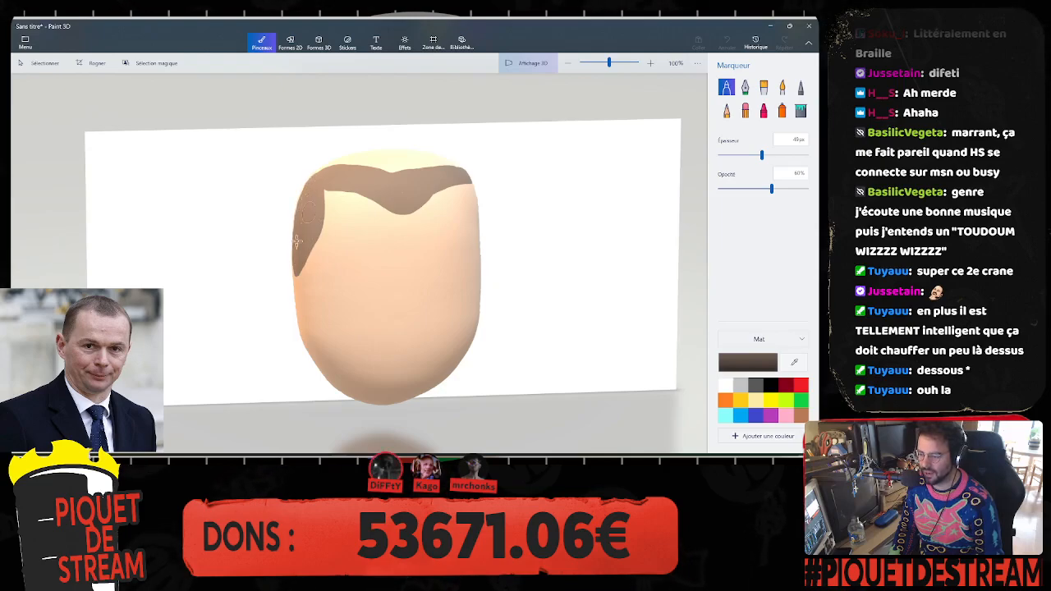
Step: Fill the hair above the front hairline up to the crown and paint a sideburn down the right edge
mouse_move(329, 166)
mouse_down()
mouse_move(385, 156)
mouse_move(407, 161)
mouse_move(373, 172)
mouse_move(460, 170)
mouse_up()
drag(402, 154, 321, 171)
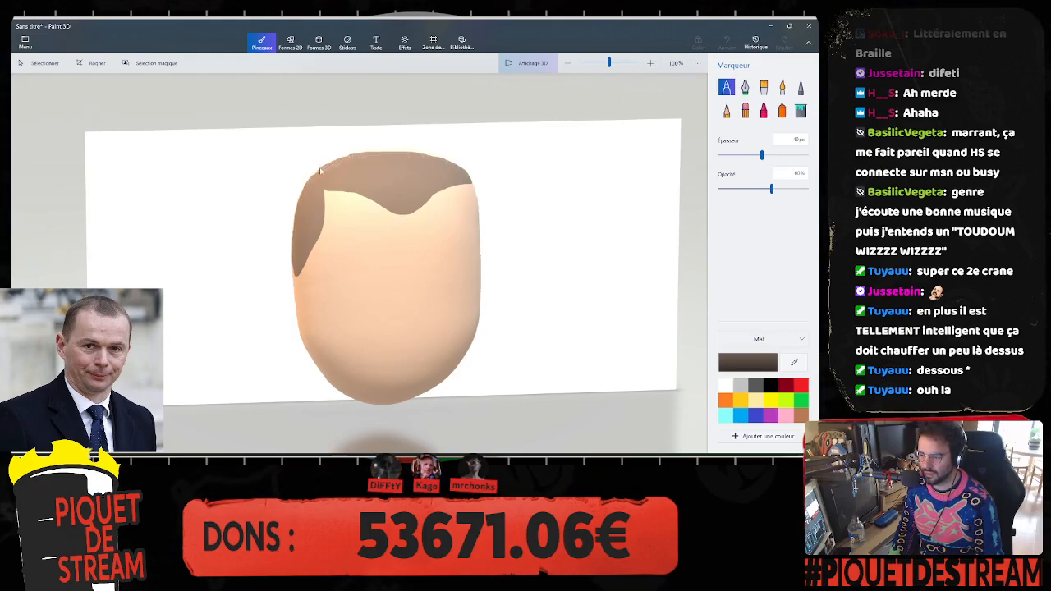
mouse_move(392, 154)
mouse_down()
mouse_move(434, 158)
mouse_move(479, 199)
mouse_move(478, 251)
mouse_up()
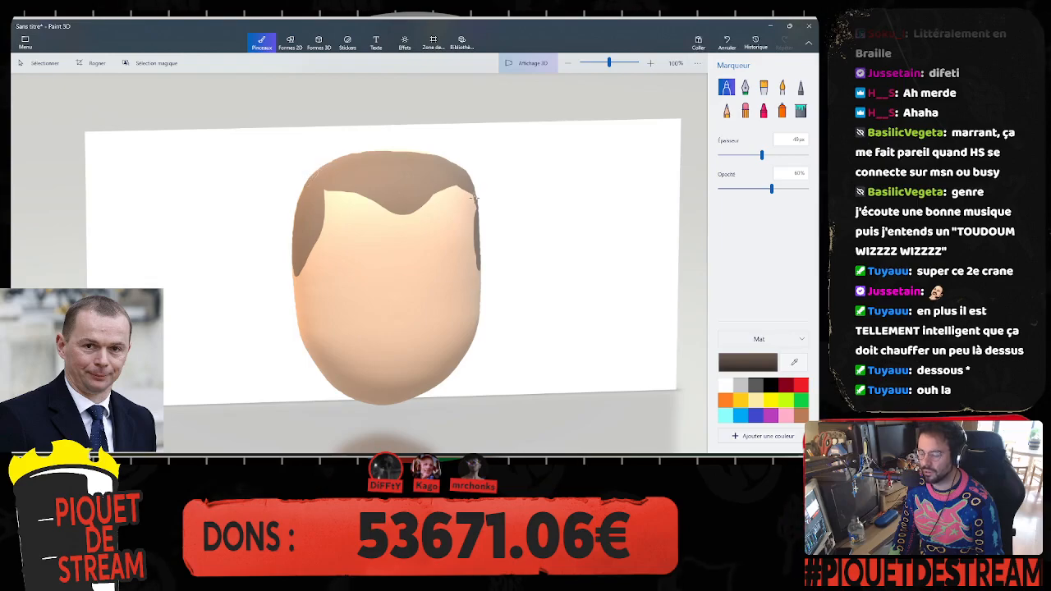
Step: Extend the brown hair backward over the side of the head behind the left sideburn
mouse_move(352, 219)
right_down()
mouse_move(467, 263)
mouse_move(597, 262)
mouse_move(502, 282)
right_up()
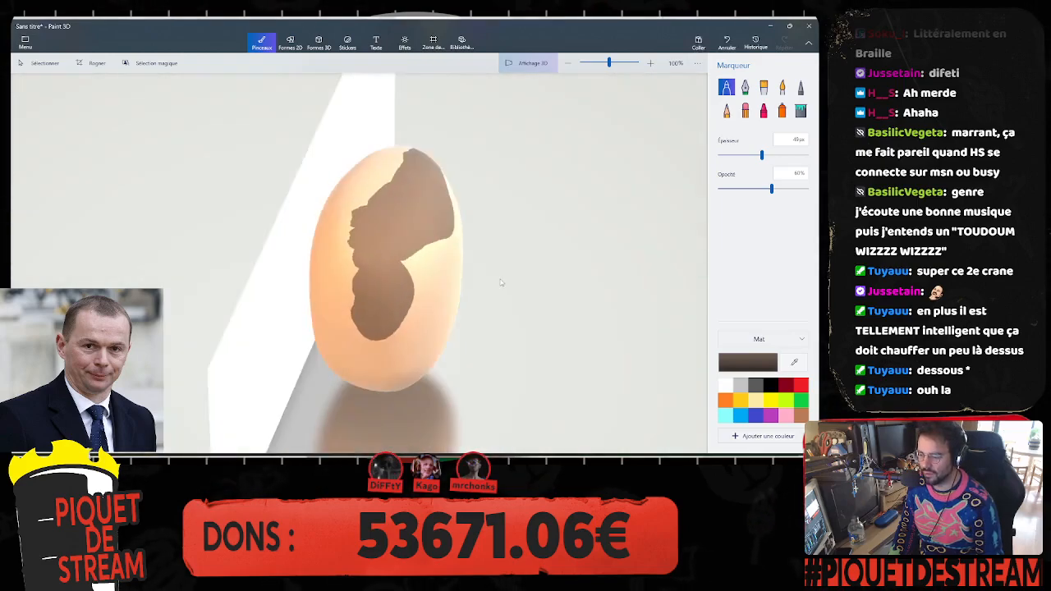
mouse_move(356, 324)
mouse_down()
mouse_move(337, 315)
mouse_move(354, 279)
mouse_move(359, 312)
mouse_move(361, 228)
mouse_move(335, 305)
mouse_move(320, 312)
mouse_move(337, 215)
mouse_move(369, 197)
mouse_move(321, 259)
mouse_move(396, 167)
mouse_move(348, 251)
mouse_up()
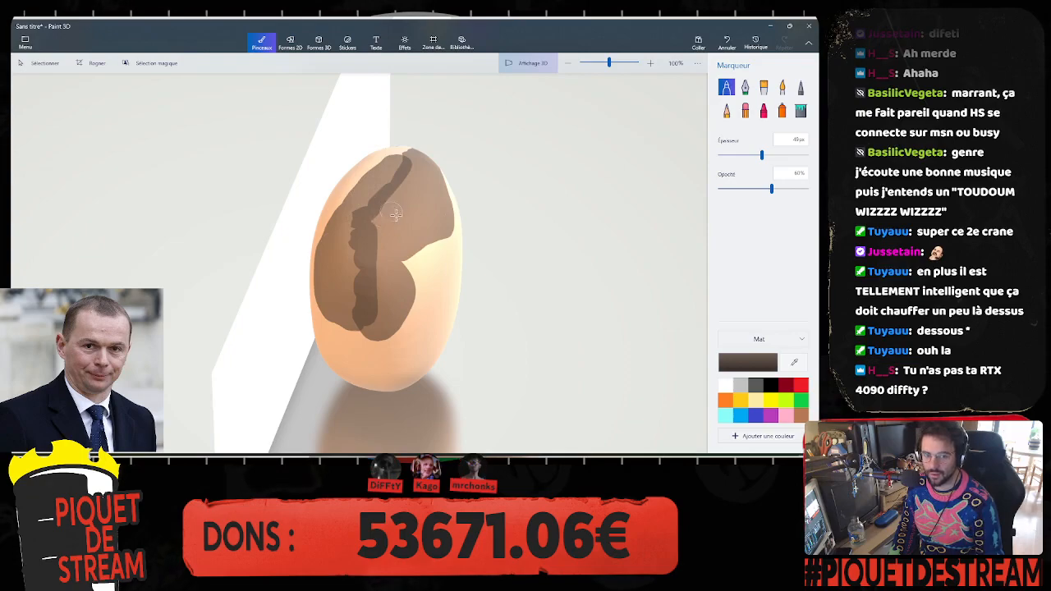
mouse_move(368, 208)
mouse_down()
mouse_move(379, 220)
mouse_move(431, 221)
mouse_move(369, 232)
mouse_move(414, 234)
mouse_move(366, 246)
mouse_move(406, 246)
mouse_move(374, 263)
mouse_move(374, 326)
mouse_move(383, 282)
mouse_move(364, 317)
mouse_move(347, 316)
mouse_move(347, 249)
mouse_move(330, 304)
mouse_move(338, 230)
mouse_move(354, 212)
mouse_move(387, 209)
mouse_up()
Step: Paint overlapping brown strokes across the top of the head and behind the front hairline
right_drag(387, 209, 312, 208)
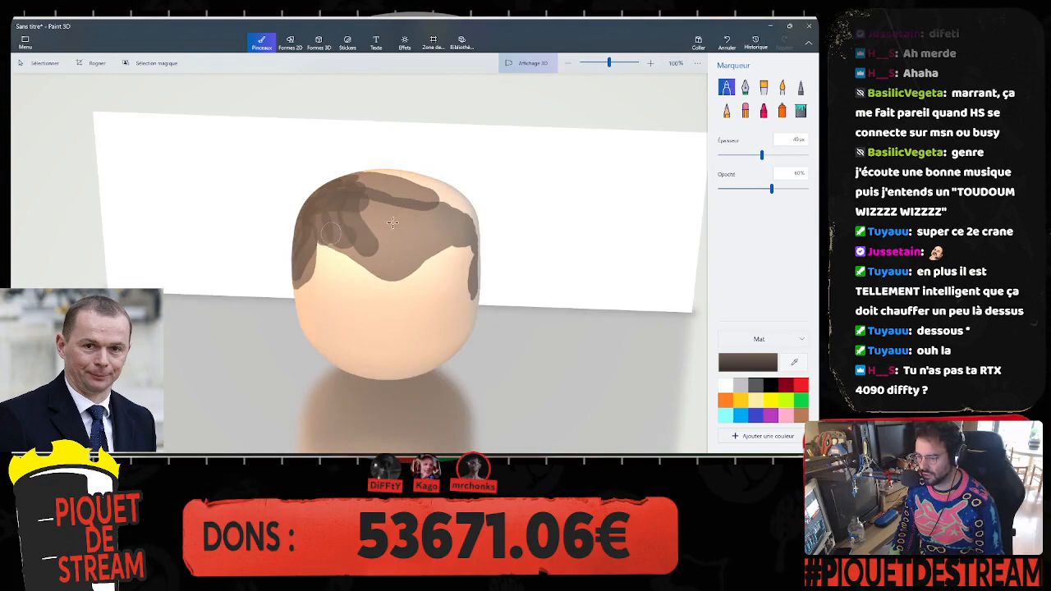
drag(331, 233, 425, 219)
mouse_move(407, 239)
mouse_down()
mouse_move(423, 242)
mouse_move(386, 247)
mouse_move(443, 216)
mouse_move(386, 189)
mouse_move(340, 201)
mouse_move(361, 231)
mouse_move(392, 232)
mouse_up()
mouse_move(392, 232)
right_down()
mouse_move(291, 205)
mouse_move(341, 189)
right_up()
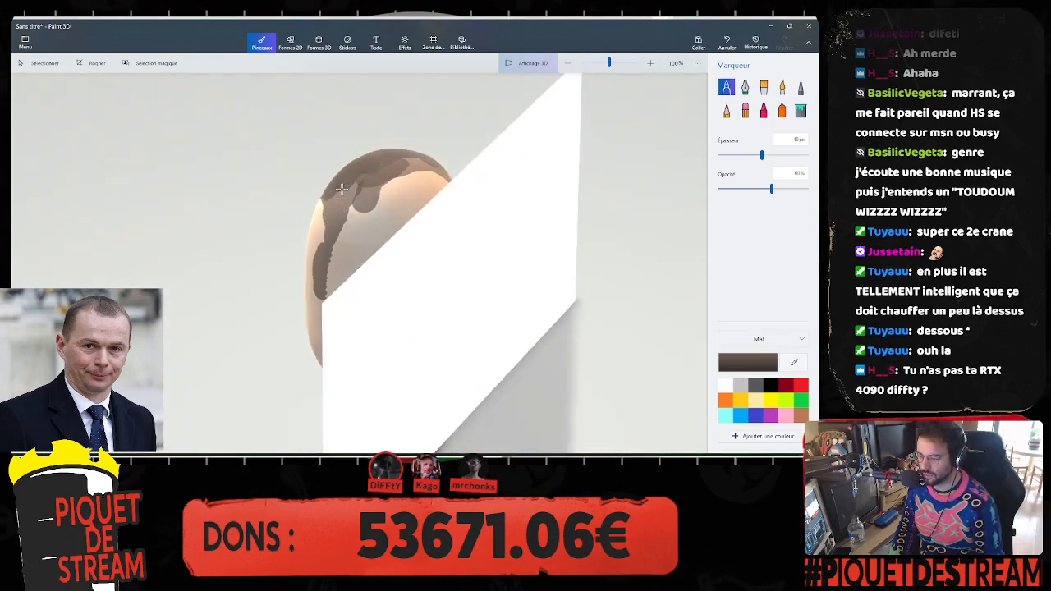
Step: Paint hair over the back and crown of the head and darken the hair around the left temple
mouse_move(341, 189)
mouse_down()
mouse_move(345, 238)
mouse_move(361, 246)
mouse_move(390, 194)
mouse_move(368, 262)
mouse_up()
right_drag(369, 262, 404, 224)
mouse_move(383, 231)
mouse_down()
mouse_move(393, 203)
mouse_move(419, 207)
mouse_move(436, 247)
mouse_move(379, 218)
mouse_move(427, 251)
mouse_move(441, 231)
mouse_move(423, 215)
mouse_up()
mouse_move(423, 216)
right_down()
mouse_move(497, 257)
mouse_move(523, 240)
right_up()
mouse_move(335, 206)
mouse_down()
mouse_move(318, 204)
mouse_move(292, 251)
mouse_up()
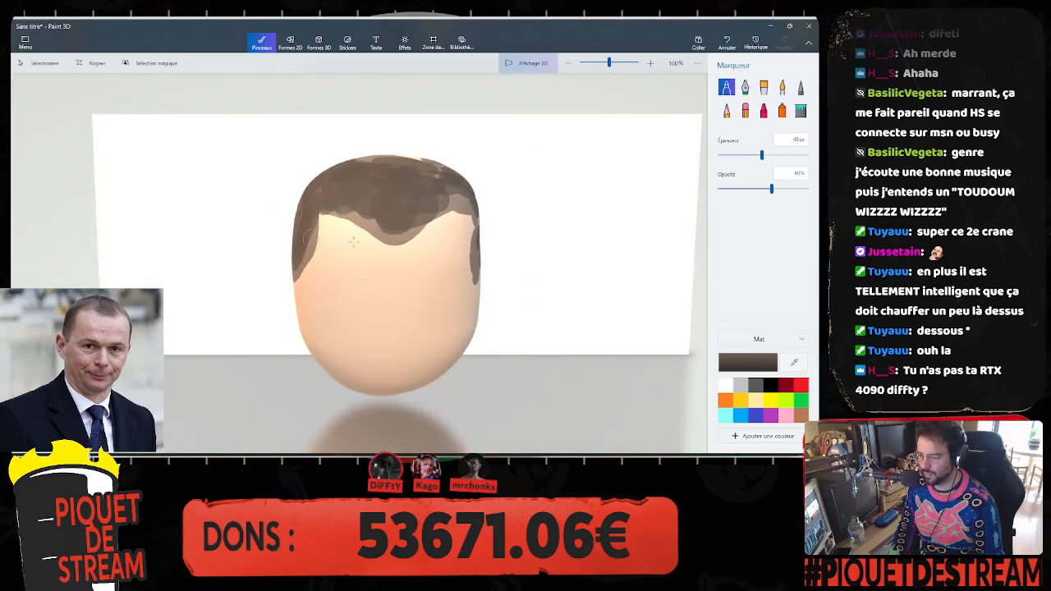
right_drag(291, 251, 349, 241)
mouse_move(349, 241)
mouse_down()
mouse_move(349, 172)
mouse_move(337, 217)
mouse_move(339, 188)
mouse_move(361, 181)
mouse_move(359, 261)
mouse_move(328, 266)
mouse_move(327, 213)
mouse_move(322, 238)
mouse_move(339, 227)
mouse_up()
Step: Cover the remaining bare areas on the right side and back of the head with brown hair strokes
mouse_move(338, 227)
right_down()
mouse_move(367, 270)
mouse_move(488, 260)
mouse_move(476, 242)
mouse_move(397, 255)
right_up()
mouse_move(410, 268)
mouse_down()
mouse_move(415, 275)
mouse_move(429, 238)
mouse_move(439, 283)
mouse_move(440, 232)
mouse_move(410, 327)
mouse_up()
right_drag(409, 291, 421, 226)
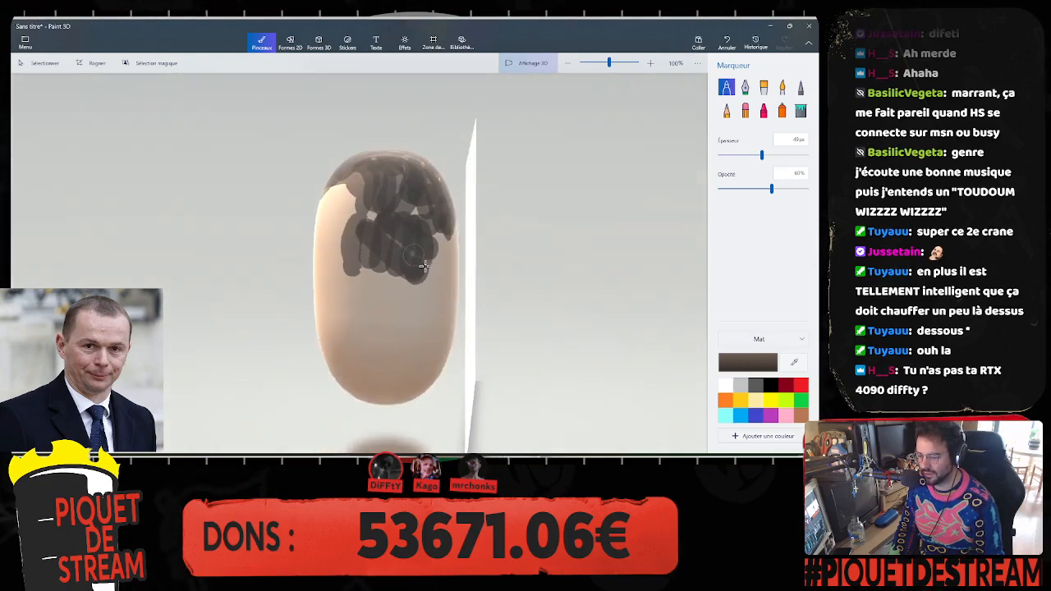
mouse_move(431, 265)
mouse_down()
mouse_move(439, 228)
mouse_move(417, 212)
mouse_move(368, 210)
mouse_move(385, 206)
mouse_move(440, 243)
mouse_move(431, 276)
mouse_up()
mouse_move(432, 276)
right_down()
mouse_move(369, 354)
mouse_move(418, 275)
right_up()
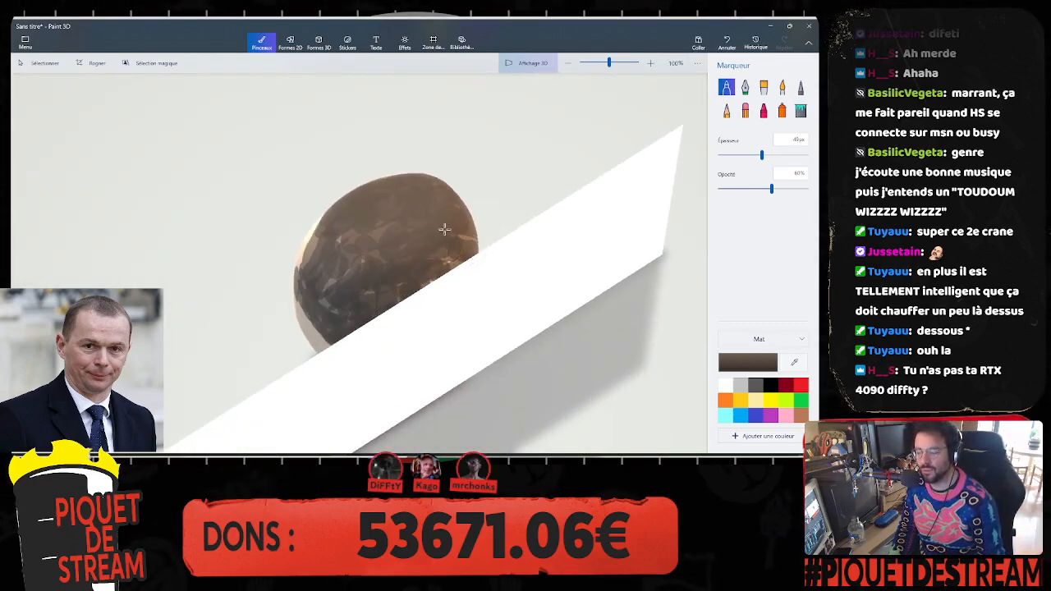
Step: Fill the front hairline and the top of the forehead with further brown hair strokes, keeping the central peak
right_drag(434, 244, 523, 236)
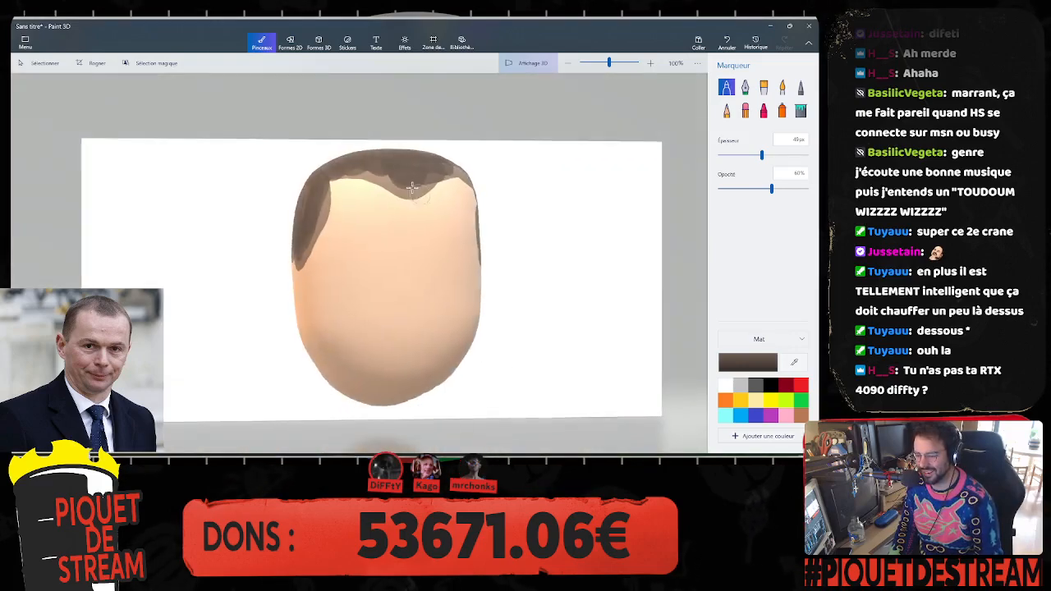
drag(413, 188, 411, 188)
right_drag(411, 188, 419, 200)
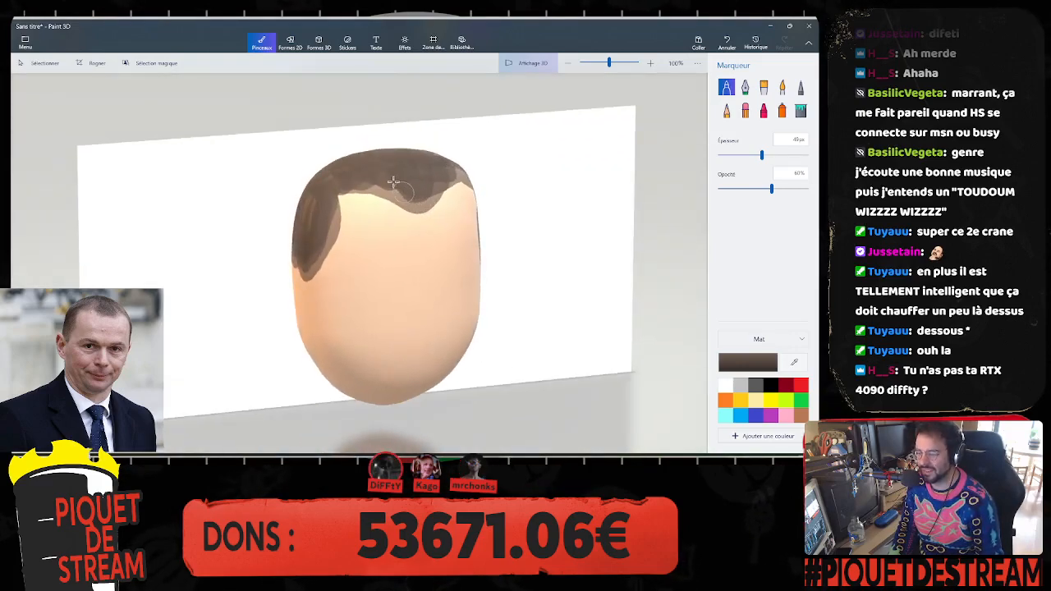
drag(367, 174, 352, 174)
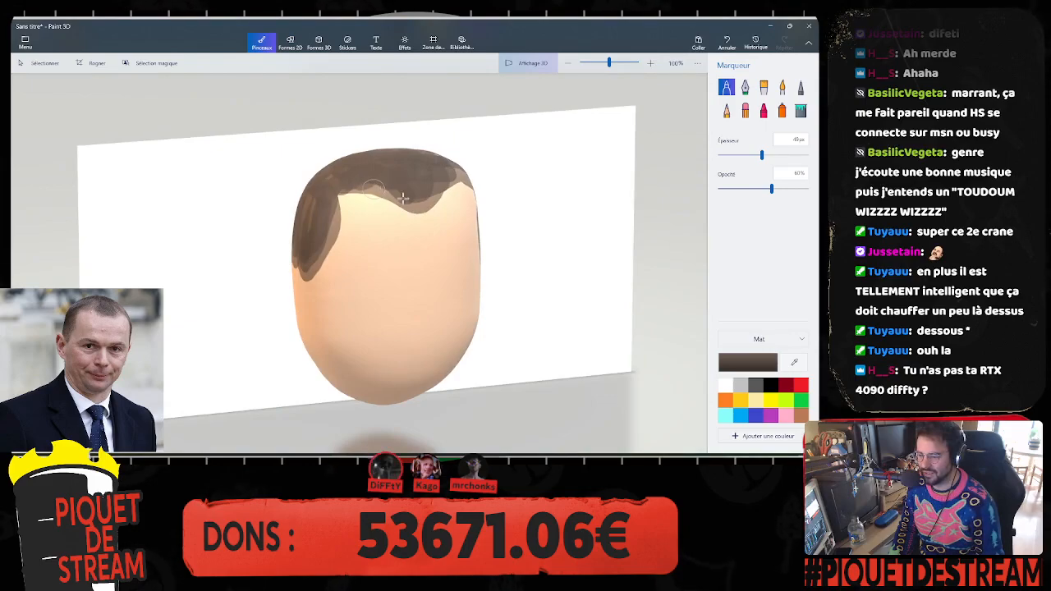
mouse_move(403, 197)
mouse_down()
mouse_move(434, 201)
mouse_move(476, 179)
mouse_up()
mouse_move(423, 252)
right_down()
mouse_move(381, 247)
mouse_move(409, 242)
right_up()
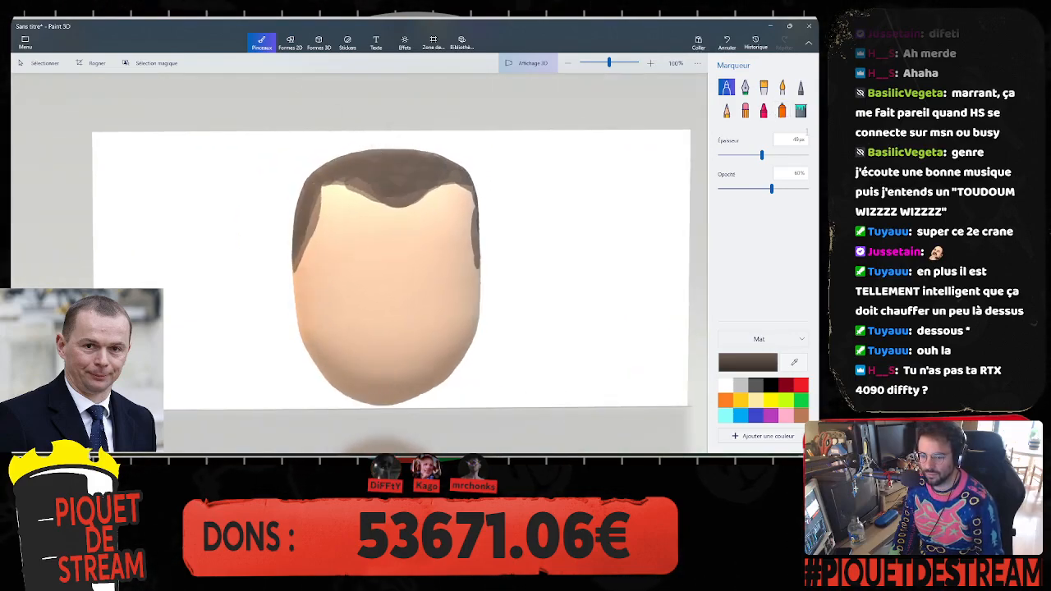
Step: Erase the inner edge of the hair at the left temple to widen the bare forehead corner
click(744, 110)
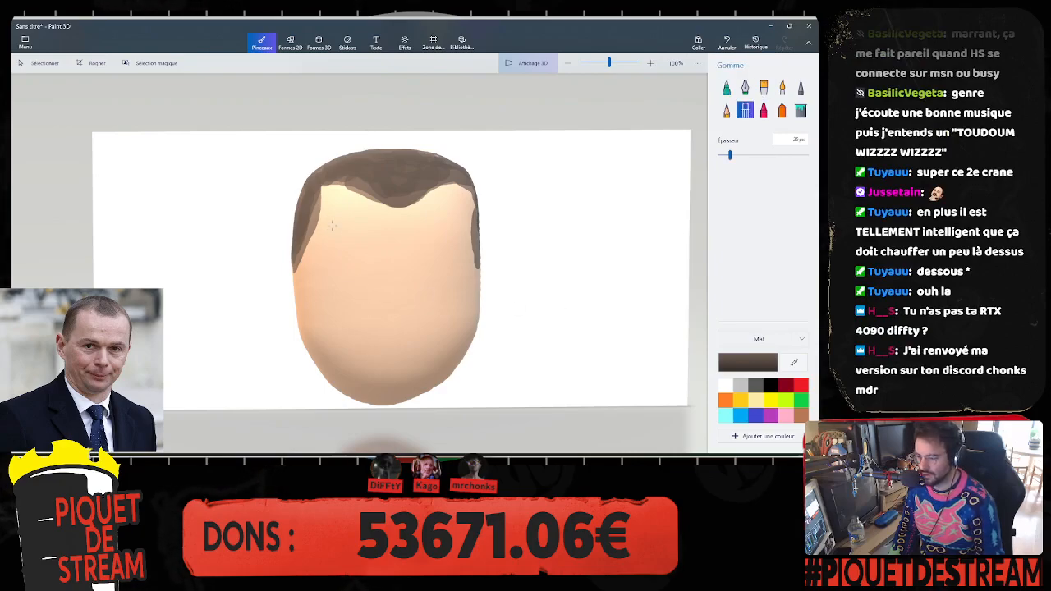
mouse_move(323, 198)
mouse_down()
mouse_move(314, 230)
mouse_move(320, 197)
mouse_move(314, 219)
mouse_up()
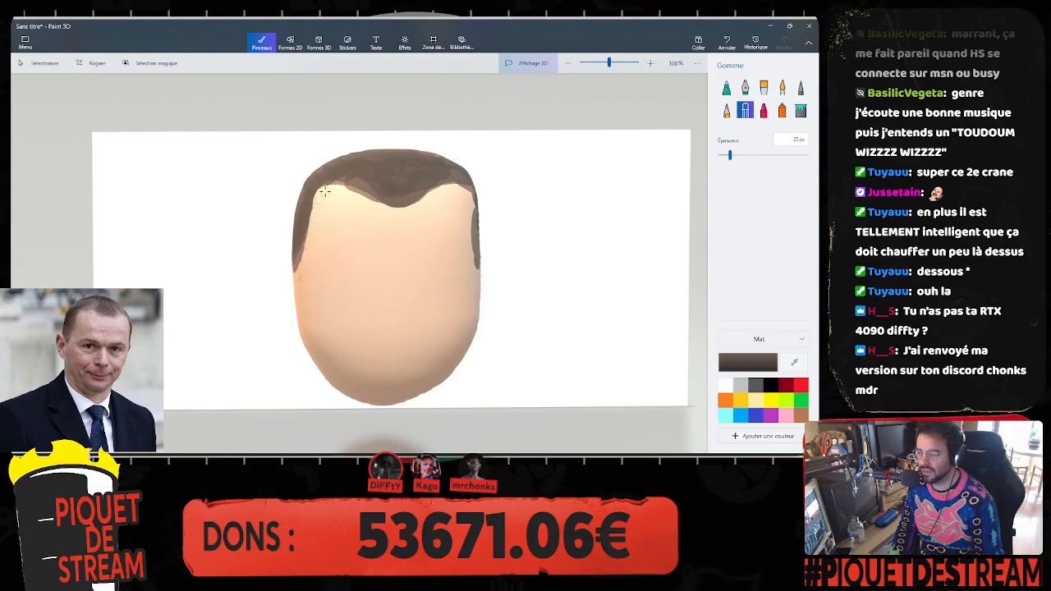
drag(317, 191, 315, 222)
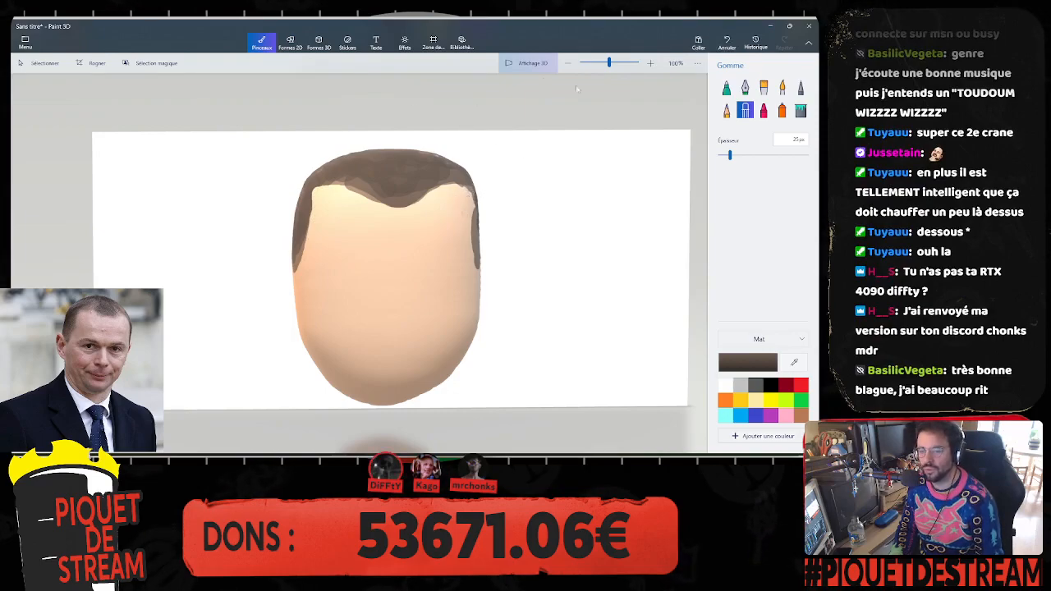
Step: Paint brown marker strokes over the right temple and extend the right sideburn downward
click(727, 87)
mouse_move(413, 216)
right_down()
mouse_move(363, 237)
mouse_move(379, 198)
right_up()
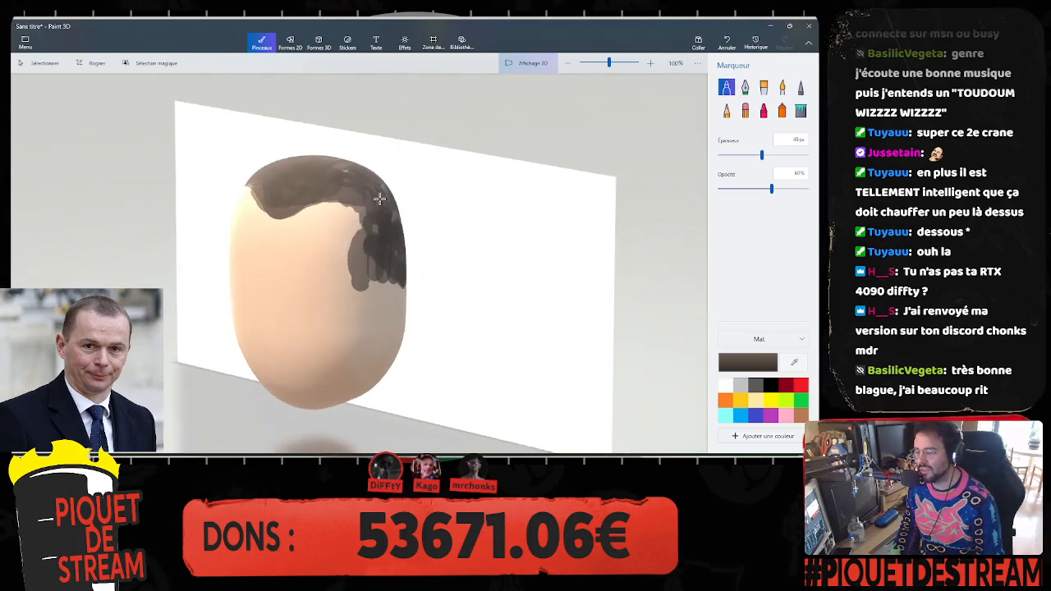
mouse_move(346, 195)
mouse_down()
mouse_move(364, 225)
mouse_move(361, 201)
mouse_move(372, 236)
mouse_move(347, 183)
mouse_up()
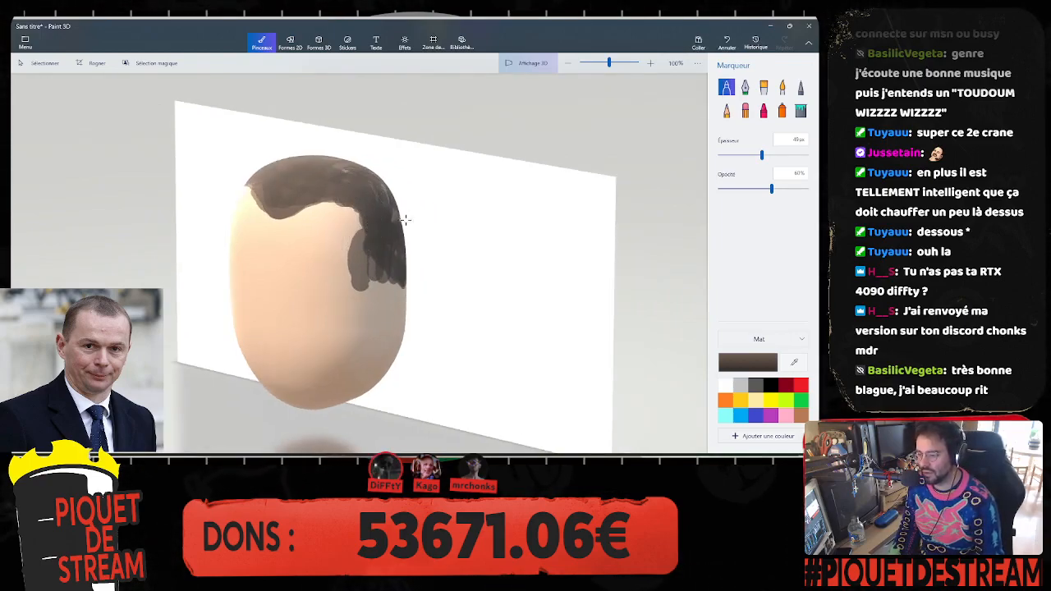
mouse_move(406, 221)
right_down()
mouse_move(341, 213)
mouse_move(332, 234)
right_up()
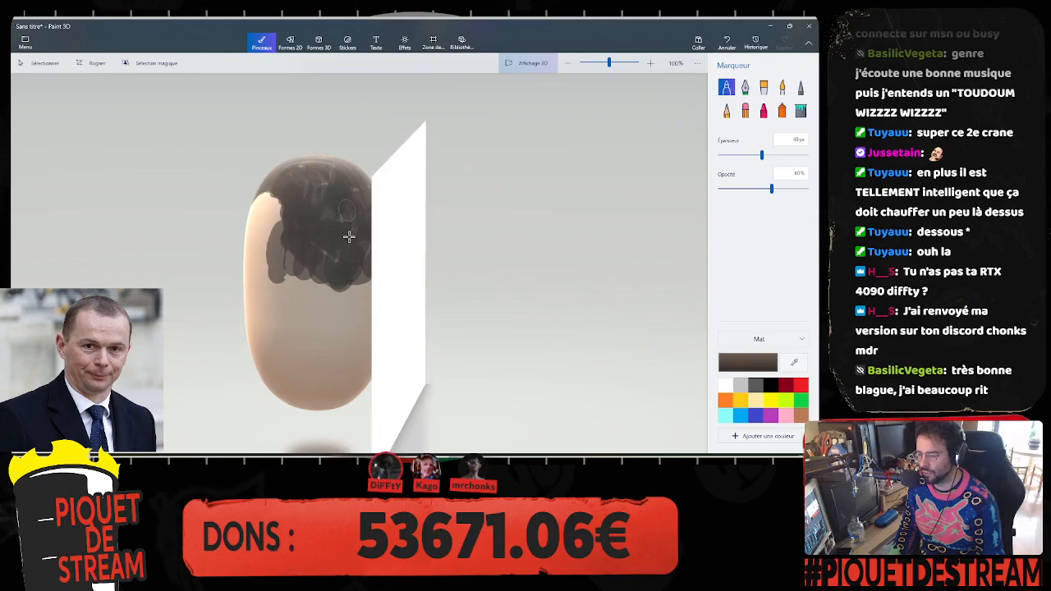
drag(287, 245, 281, 289)
right_drag(354, 240, 377, 215)
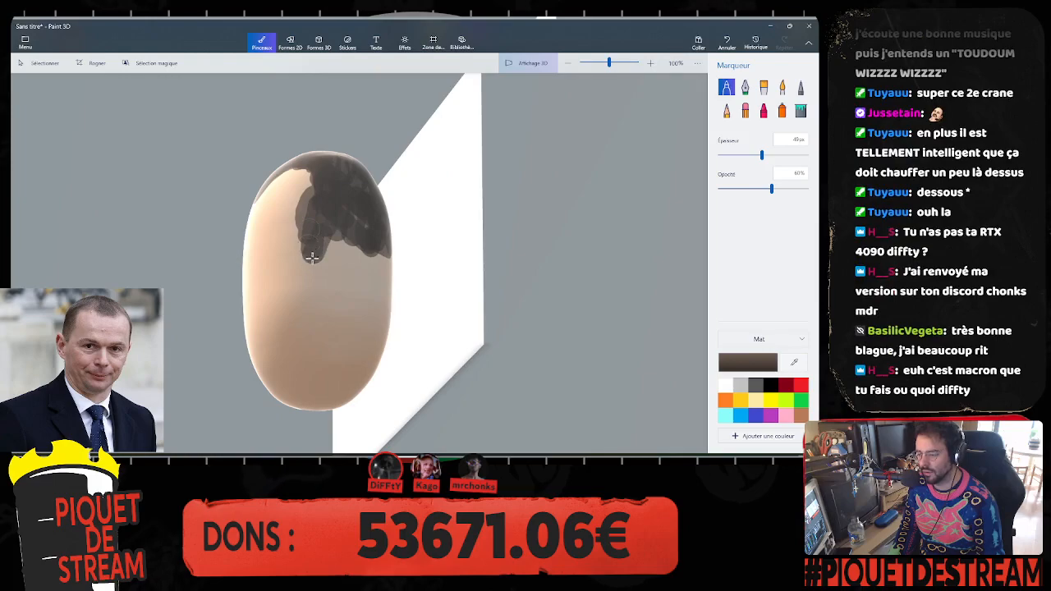
drag(309, 256, 308, 229)
Step: Extend the left sideburn downward with a brown marker stroke on the opposite side of the head
right_drag(404, 235, 533, 230)
right_drag(322, 227, 362, 237)
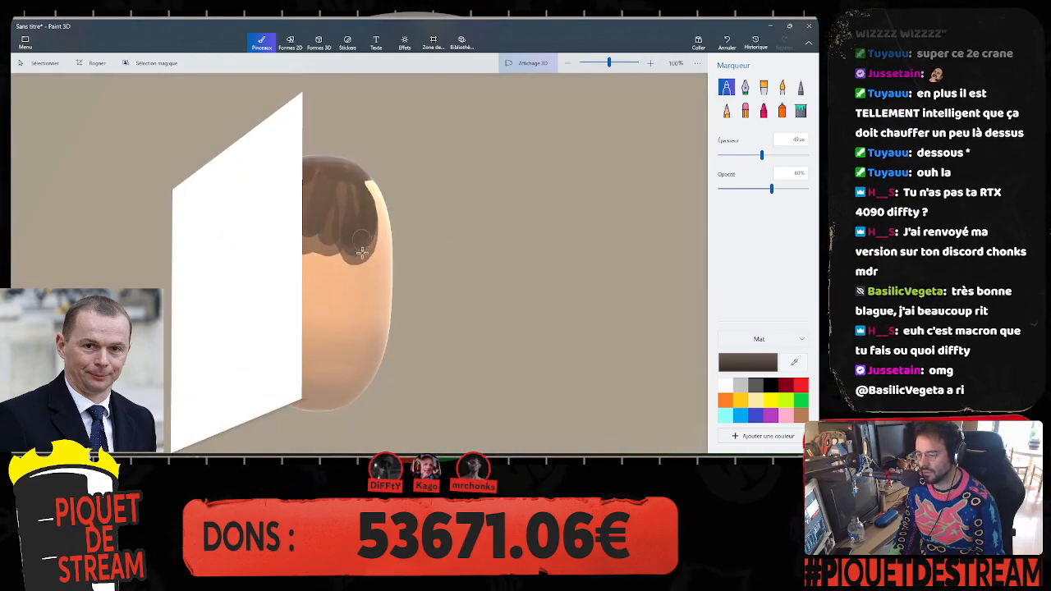
drag(362, 237, 362, 257)
mouse_move(356, 244)
right_down()
mouse_move(331, 267)
mouse_move(386, 181)
mouse_move(354, 197)
mouse_move(370, 189)
right_up()
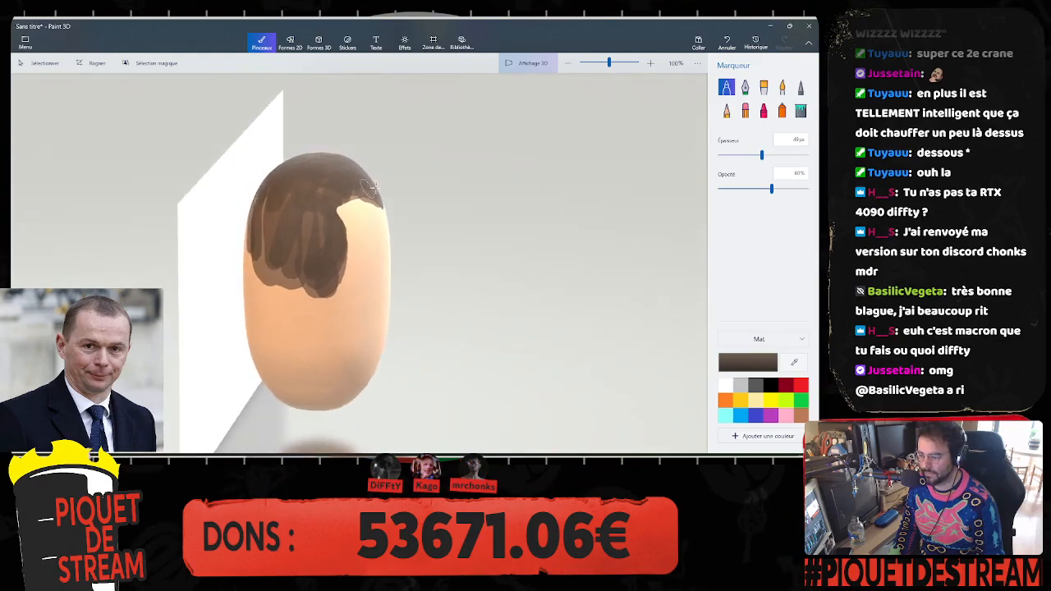
right_drag(385, 255, 294, 237)
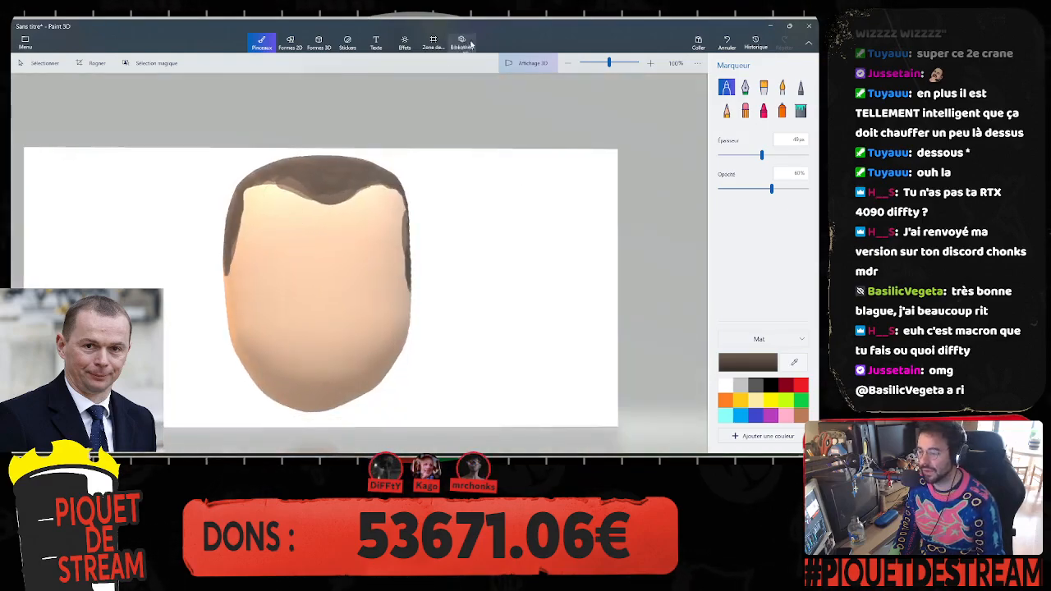
Step: Trim the inner edges of both sideburns with a wider eraser to narrow them
click(745, 110)
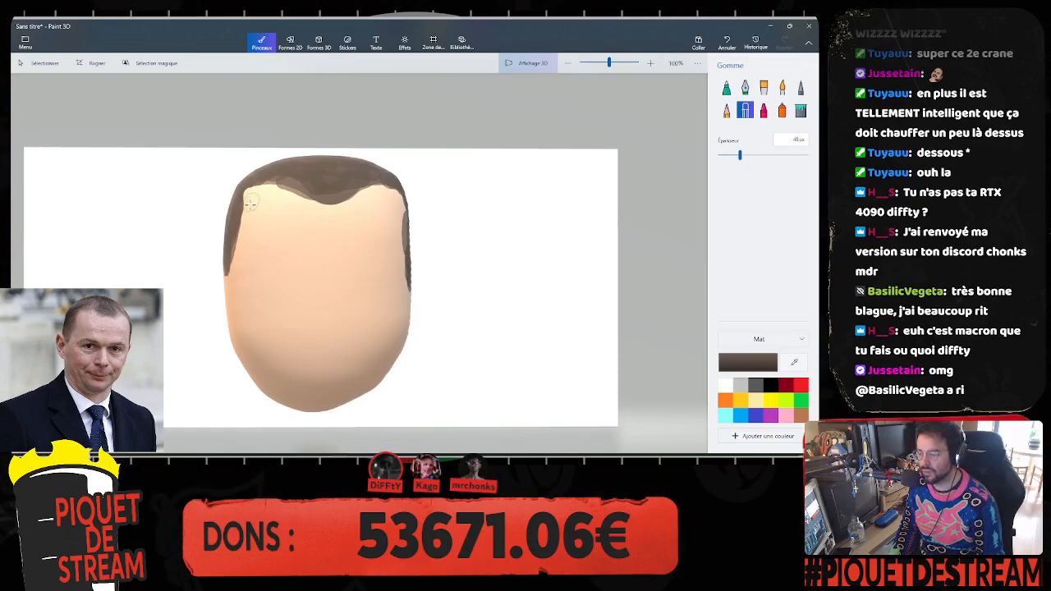
drag(248, 206, 246, 236)
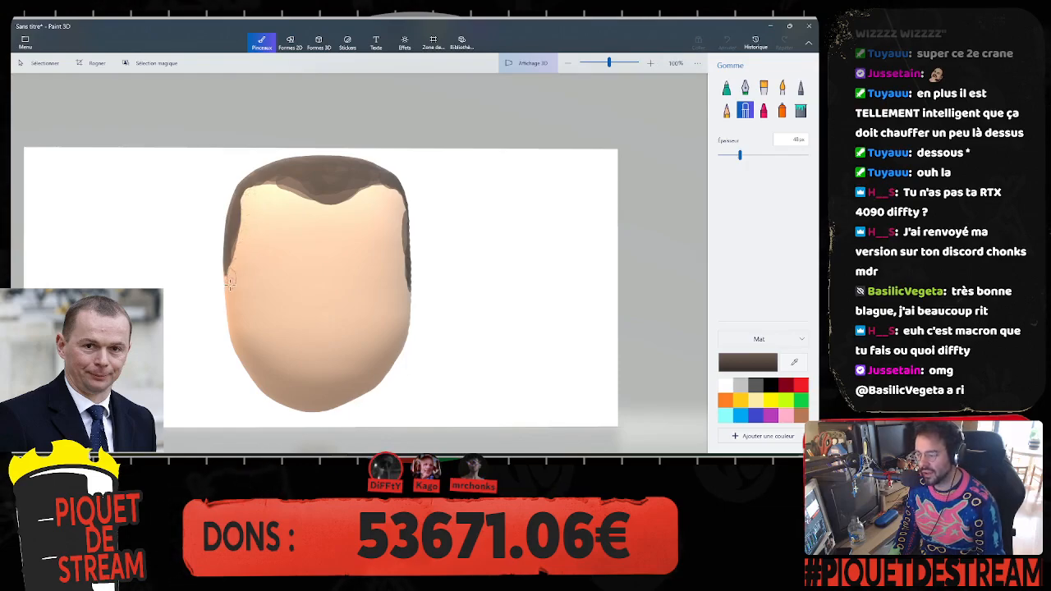
right_drag(345, 251, 320, 256)
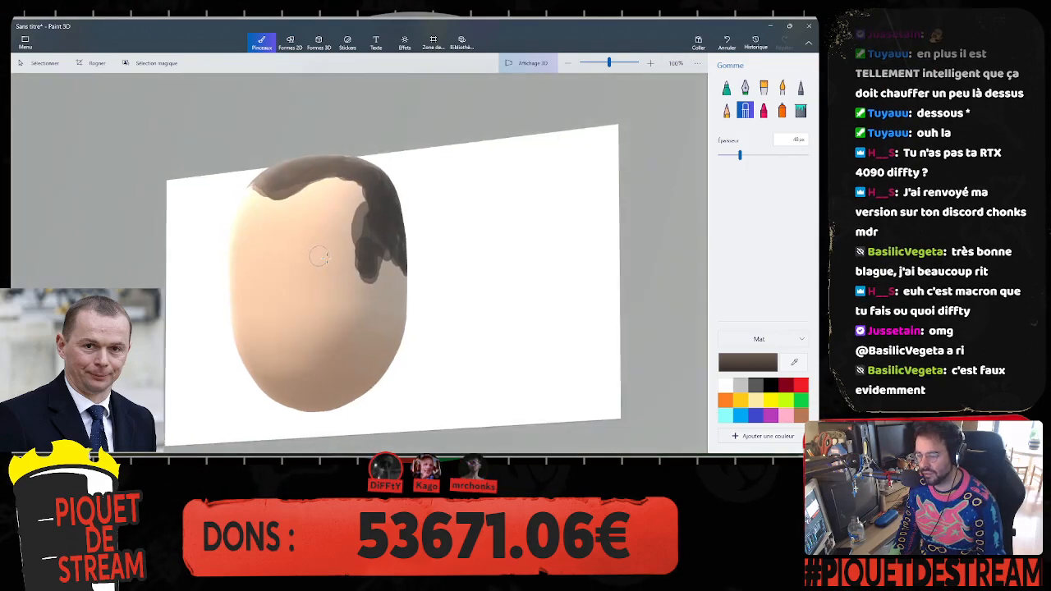
drag(353, 202, 355, 305)
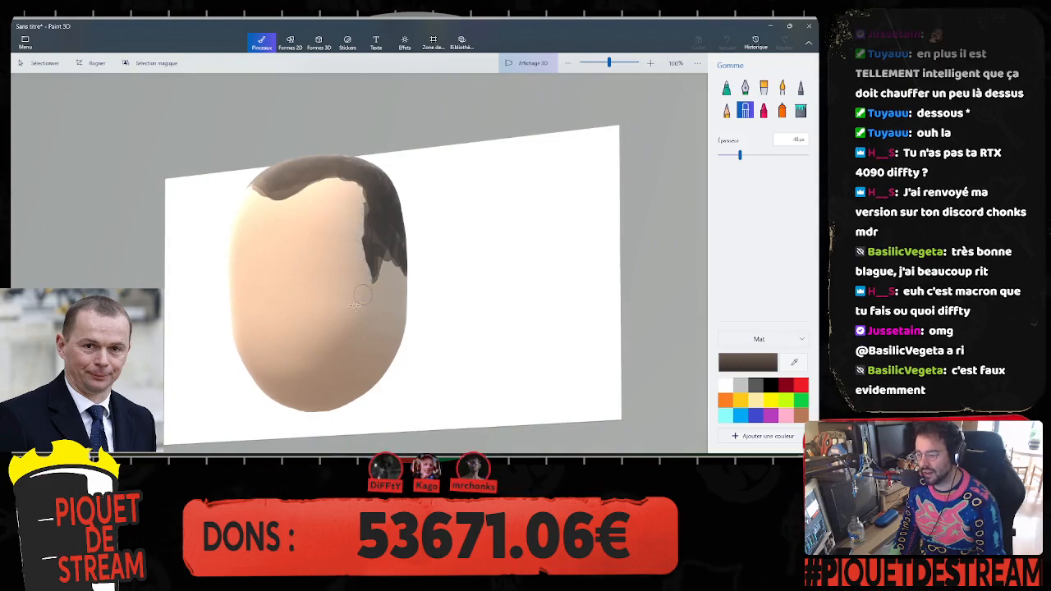
right_drag(299, 276, 317, 263)
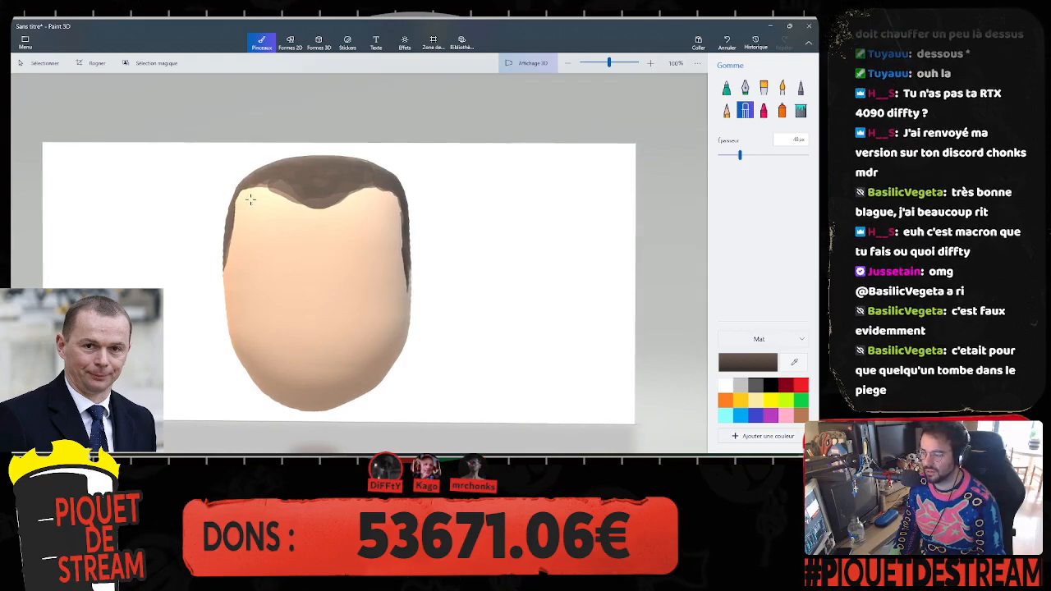
mouse_move(347, 264)
right_down()
mouse_move(449, 258)
mouse_move(350, 270)
right_up()
Step: Choose the 3D tube brush with a matte black colour (hex 000000) and switch off the 3D view
click(319, 42)
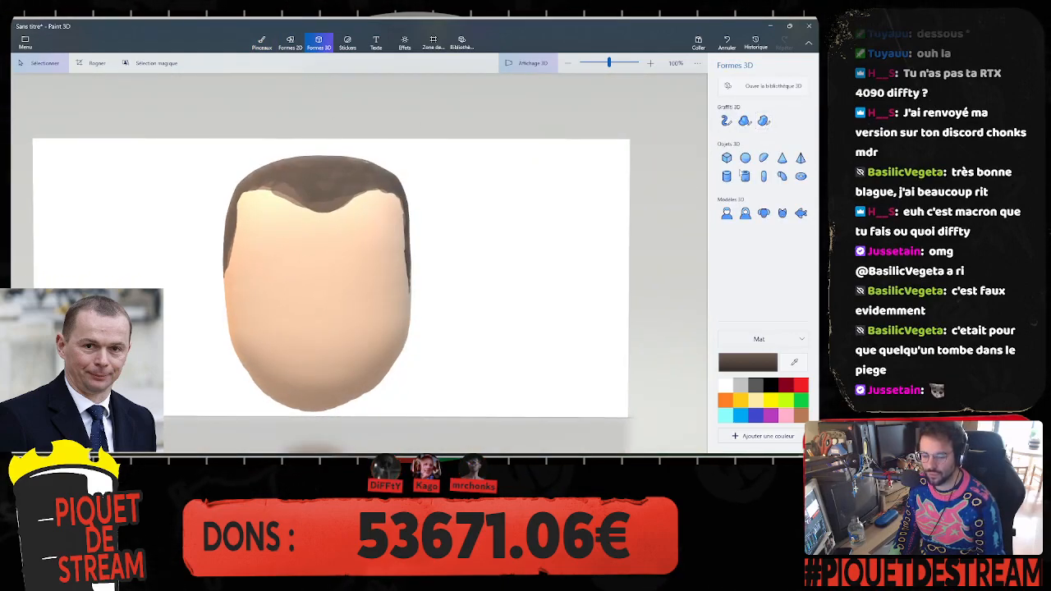
mouse_move(444, 285)
right_down()
mouse_move(492, 284)
mouse_move(410, 284)
mouse_move(431, 284)
right_up()
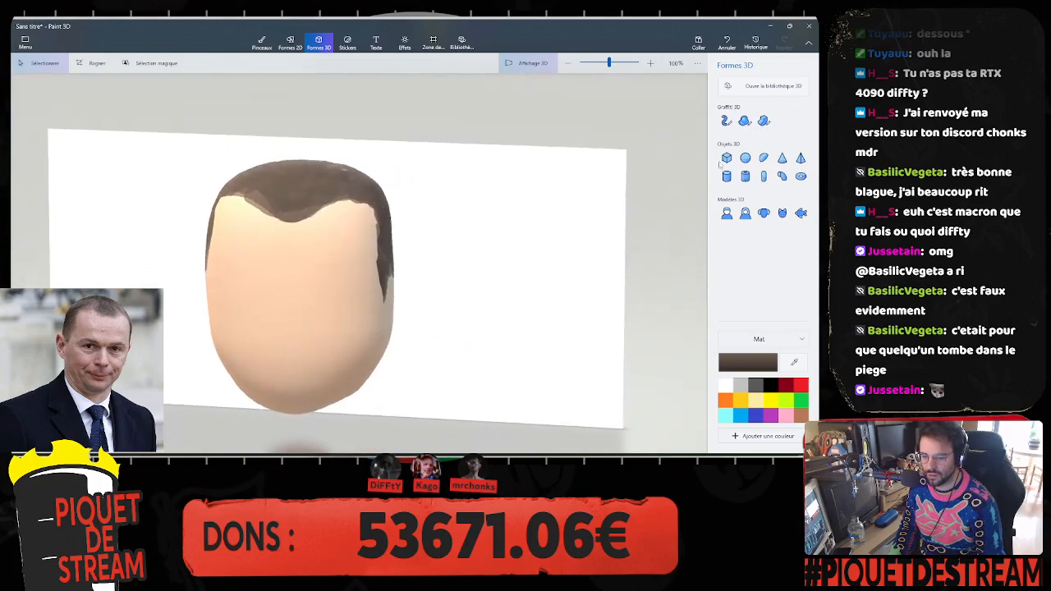
right_drag(304, 255, 342, 265)
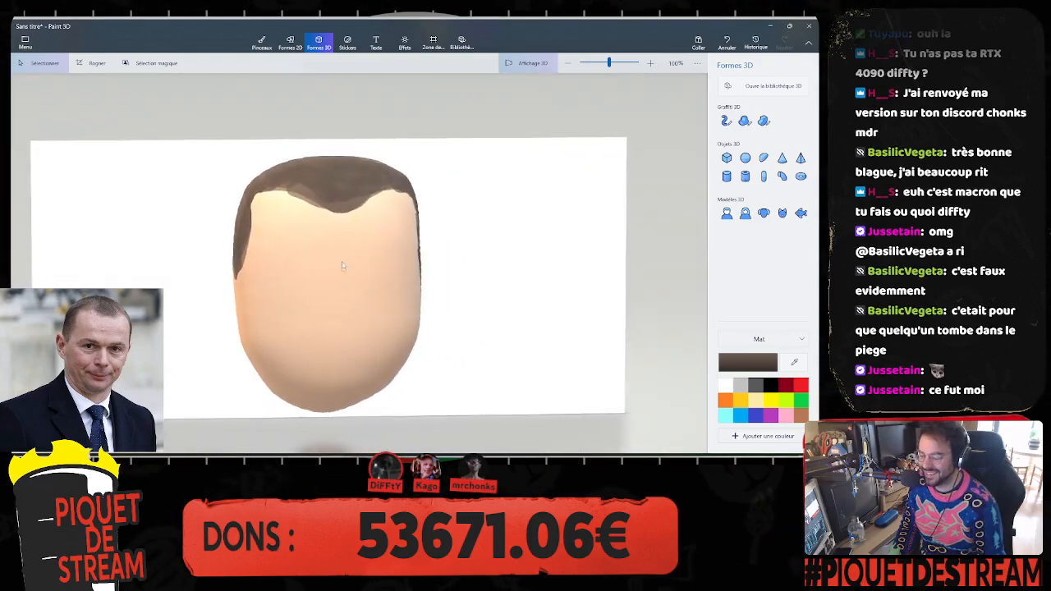
click(261, 41)
click(318, 41)
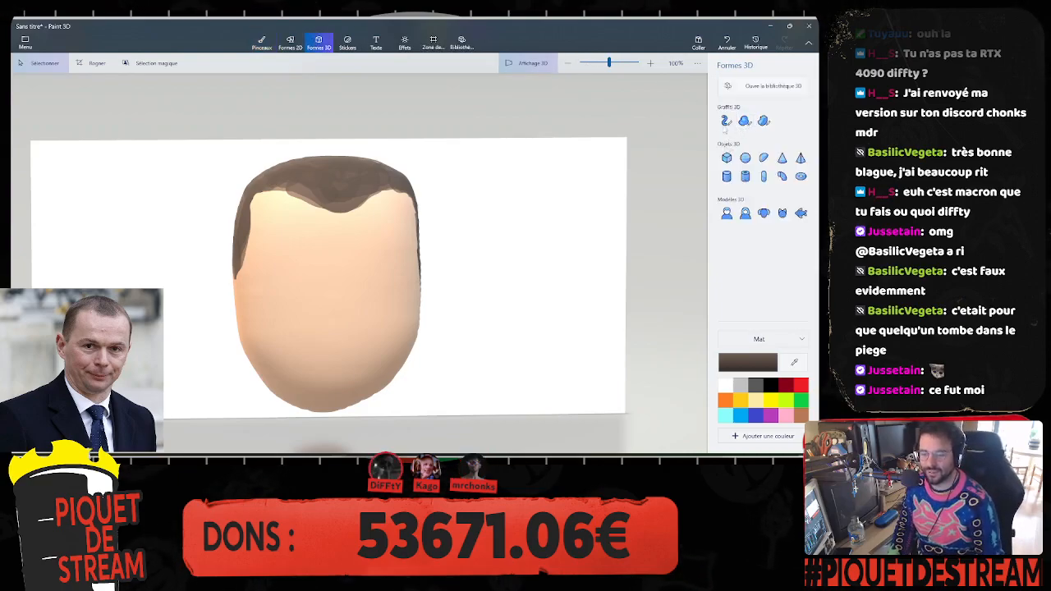
click(726, 121)
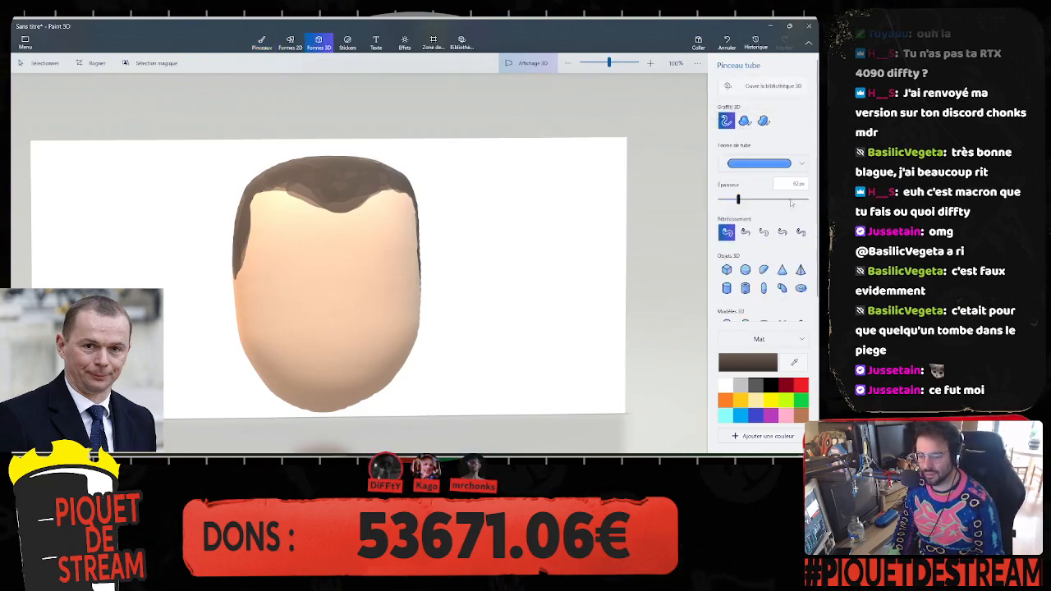
right_drag(366, 237, 353, 236)
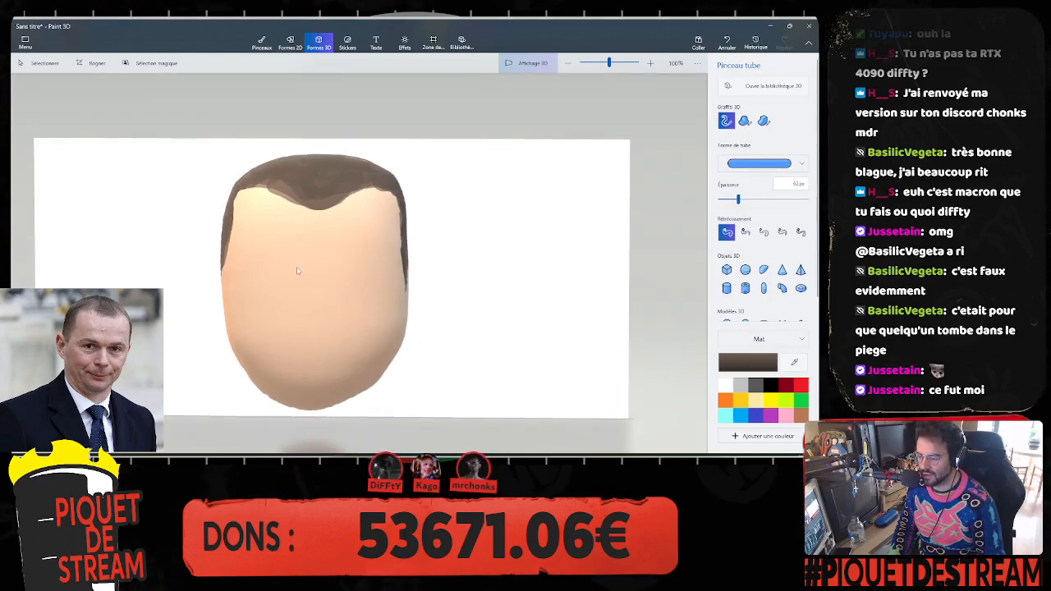
click(770, 384)
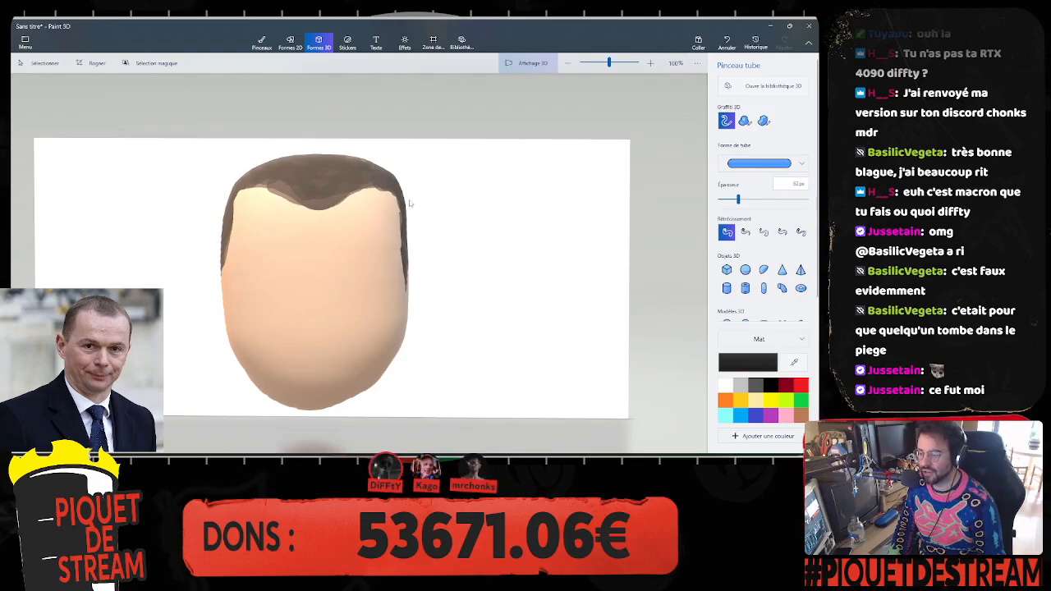
right_drag(410, 203, 414, 188)
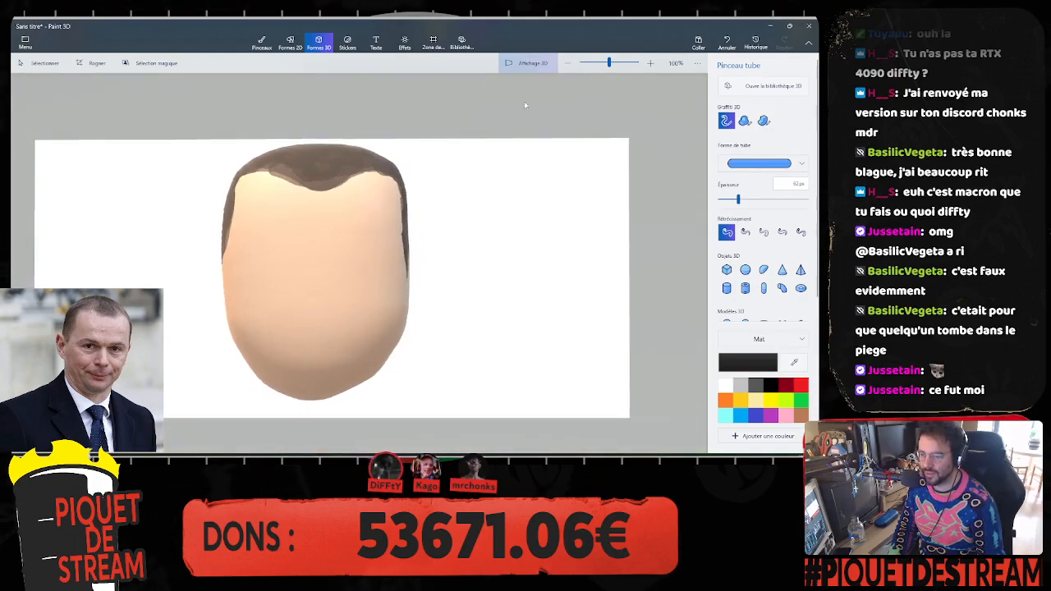
click(527, 63)
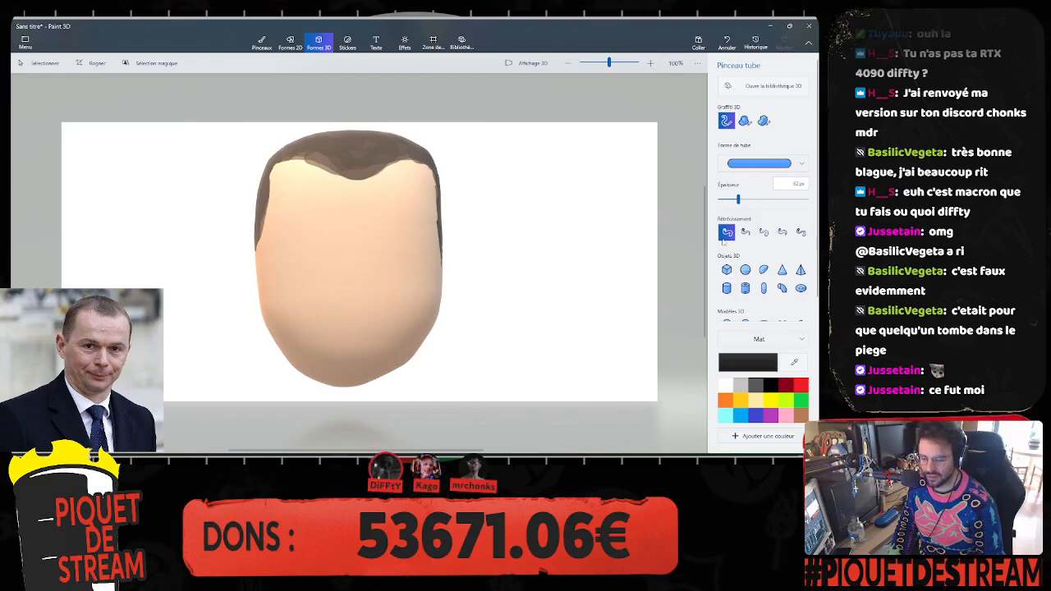
click(747, 362)
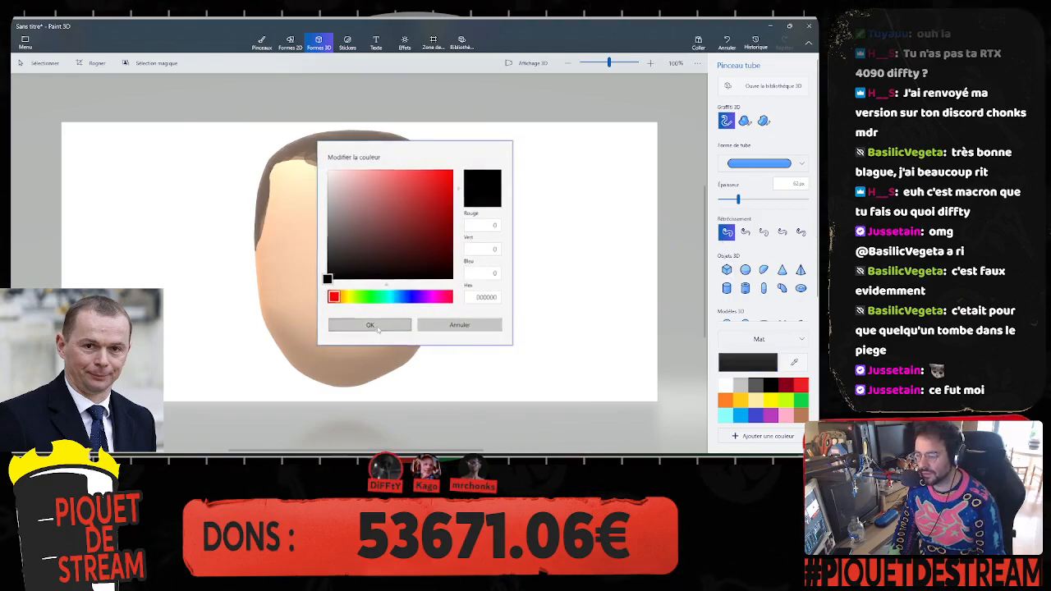
click(369, 325)
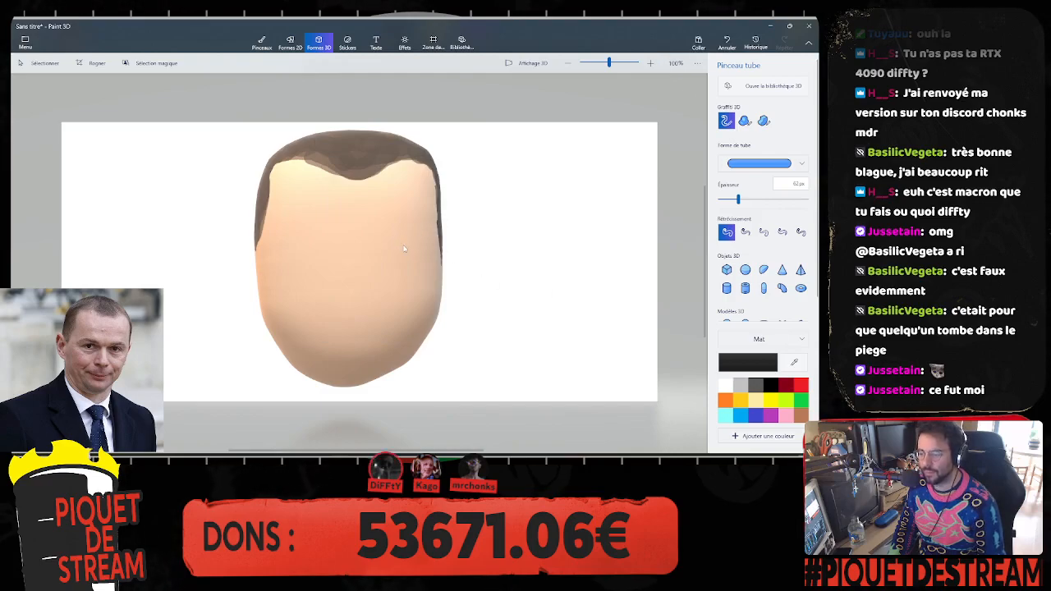
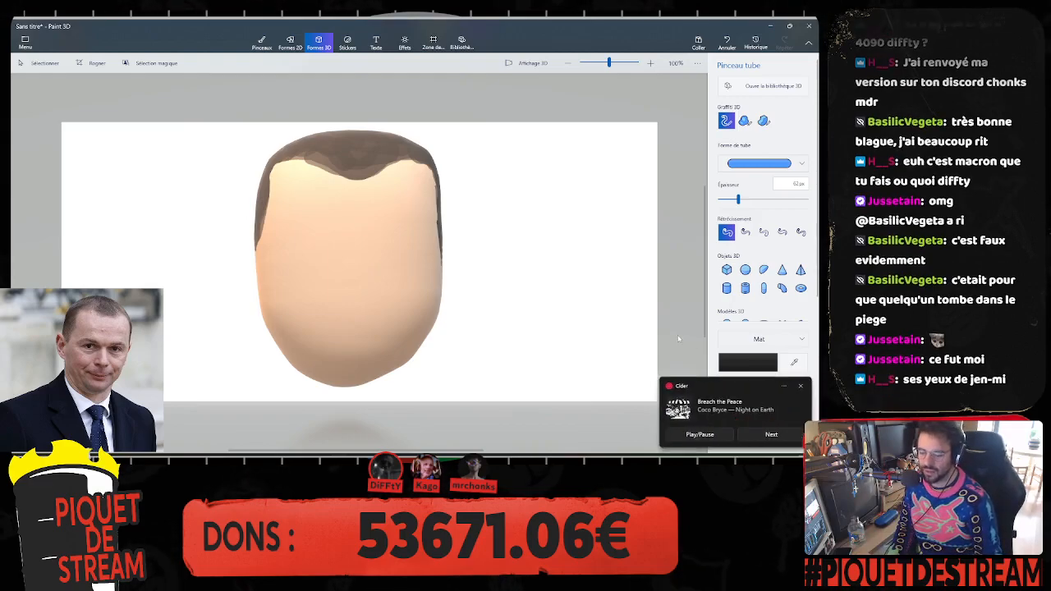
Step: Reduce the thickness of the tube brush
click(801, 386)
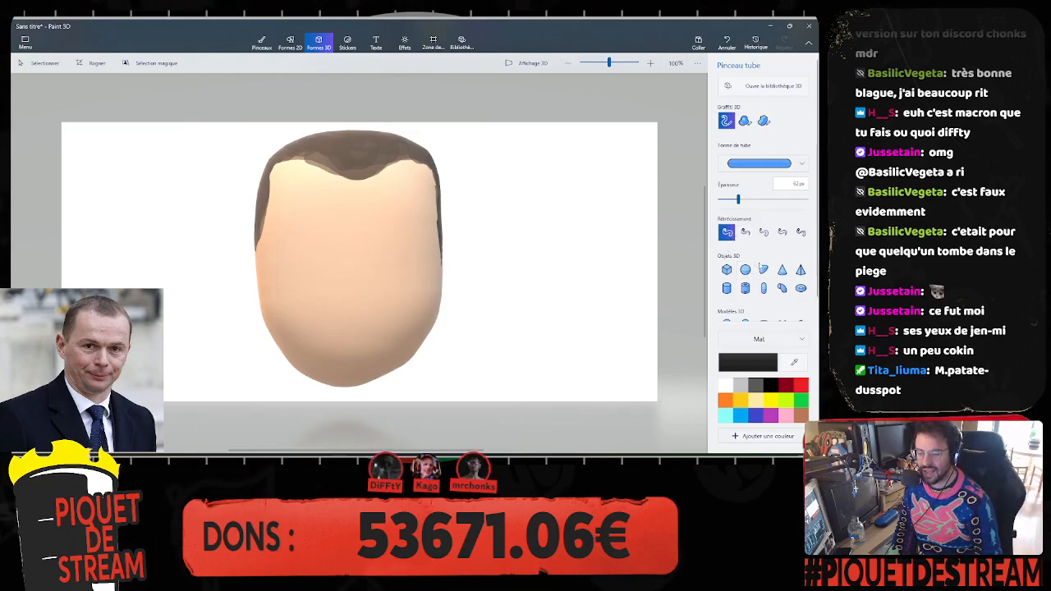
scroll(760, 267, down, 1)
scroll(746, 275, up, 1)
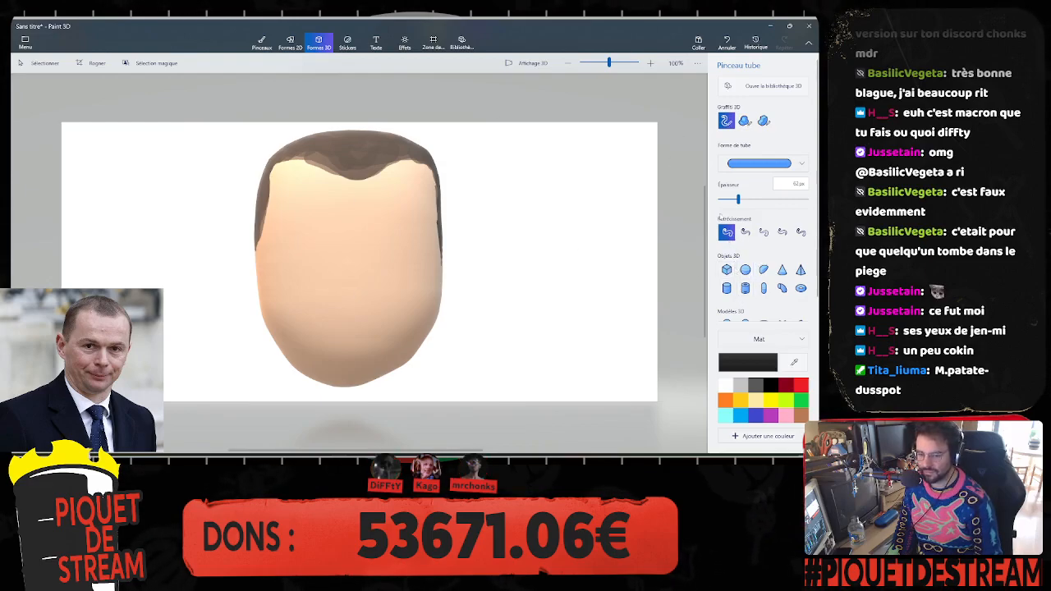
drag(737, 199, 733, 200)
Step: Try a short black tube as the left eye on the face and undo it
drag(321, 250, 328, 256)
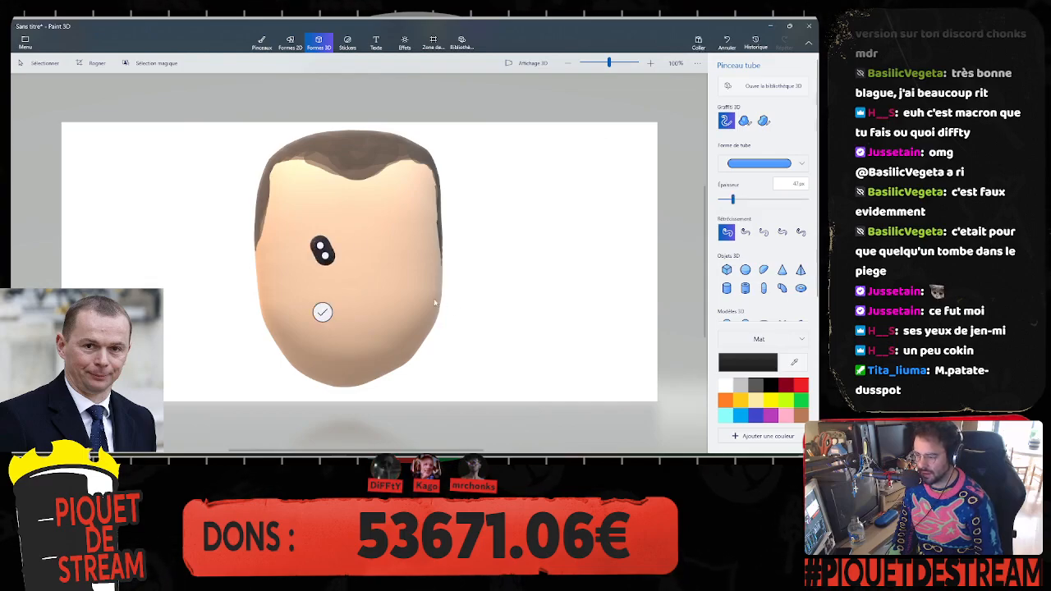
key(ctrl+z)
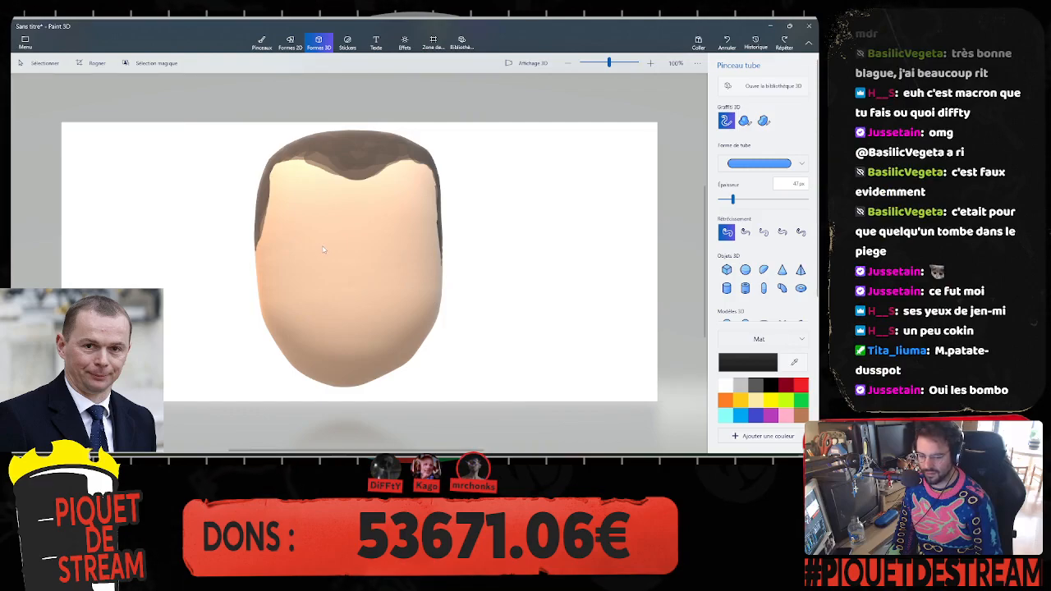
Step: Place two short black 3D tube dots as the left and right eyes, undoing and redoing each until well placed
click(321, 247)
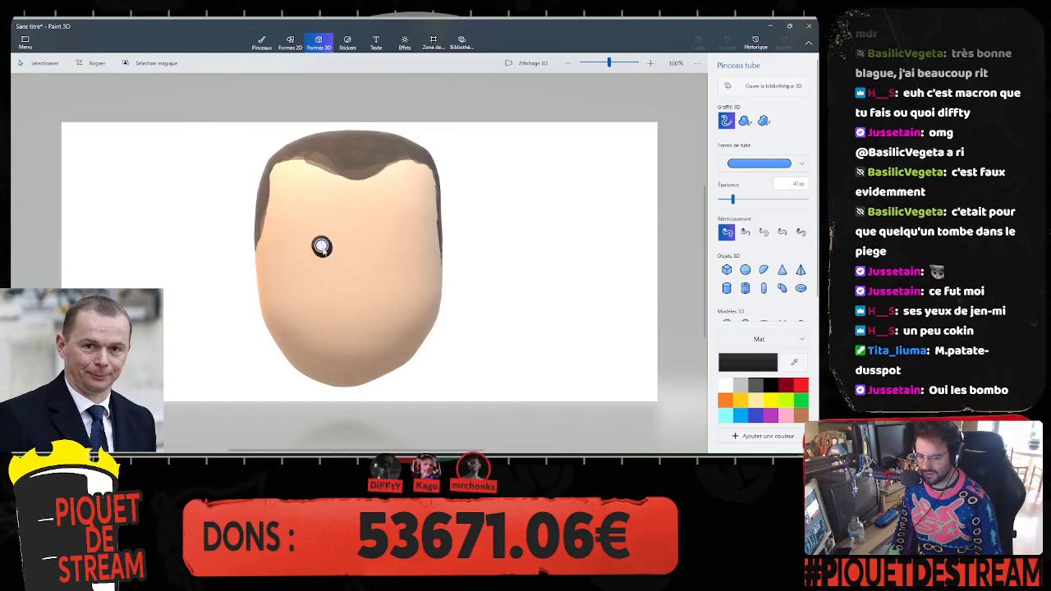
key(ctrl+z)
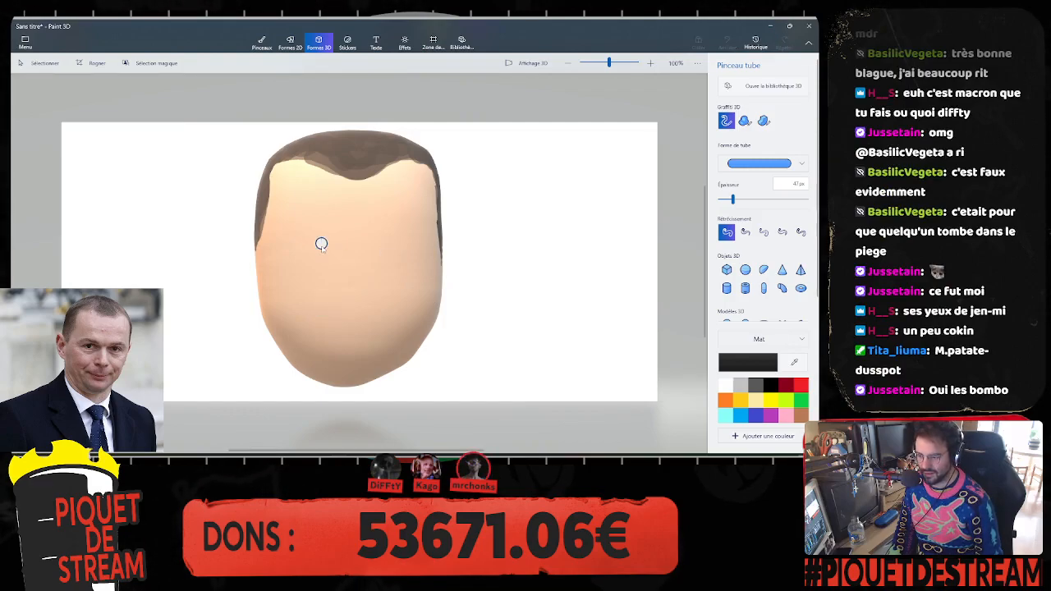
click(322, 245)
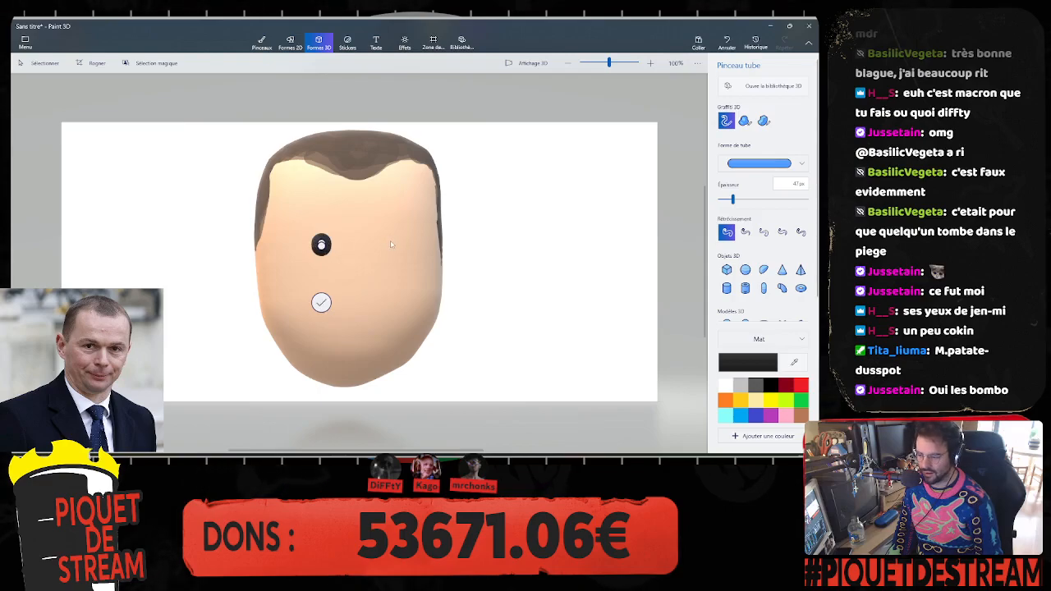
click(391, 242)
key(ctrl+z)
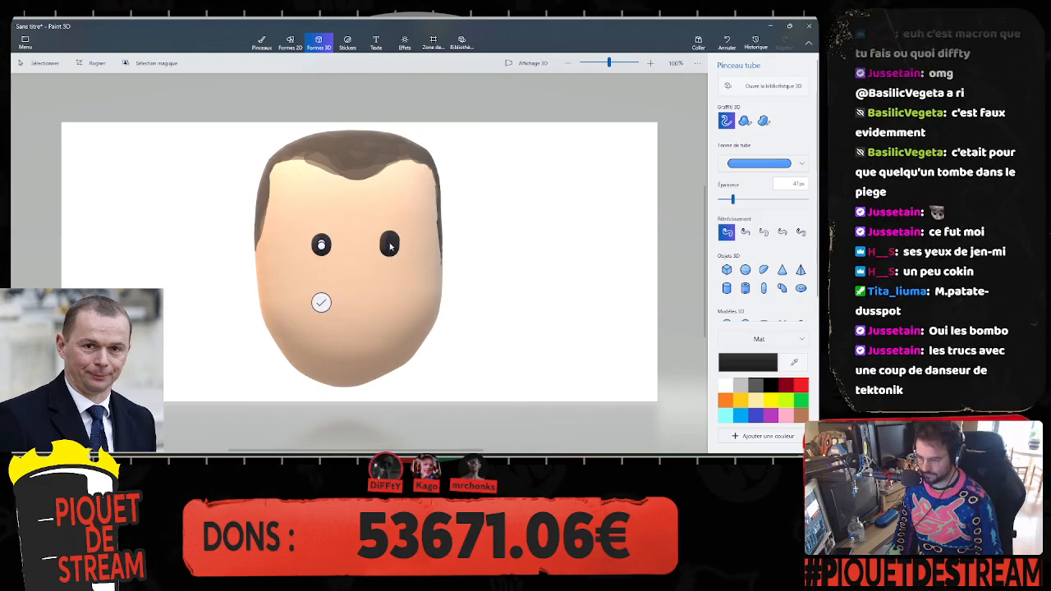
click(387, 244)
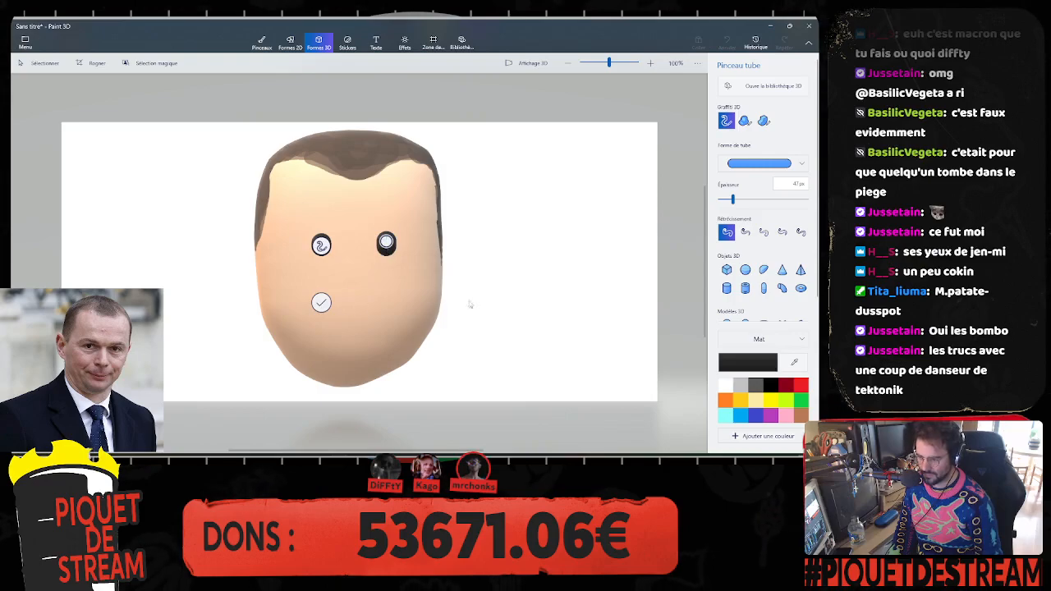
Step: Finish the tube drawing and move the pair of eyes slightly lower on the face
click(355, 303)
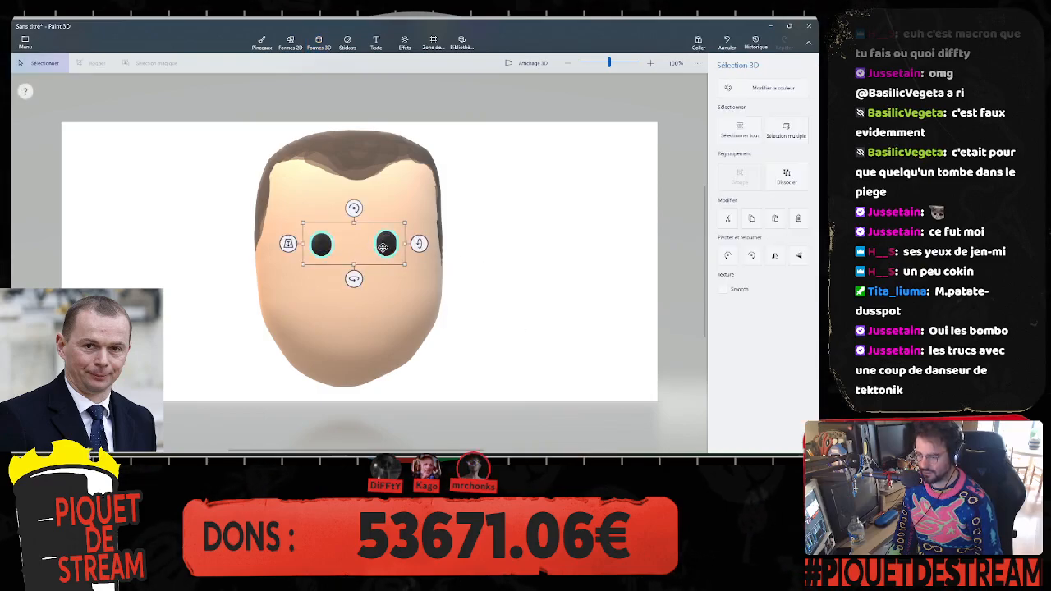
drag(383, 247, 380, 268)
drag(380, 268, 381, 262)
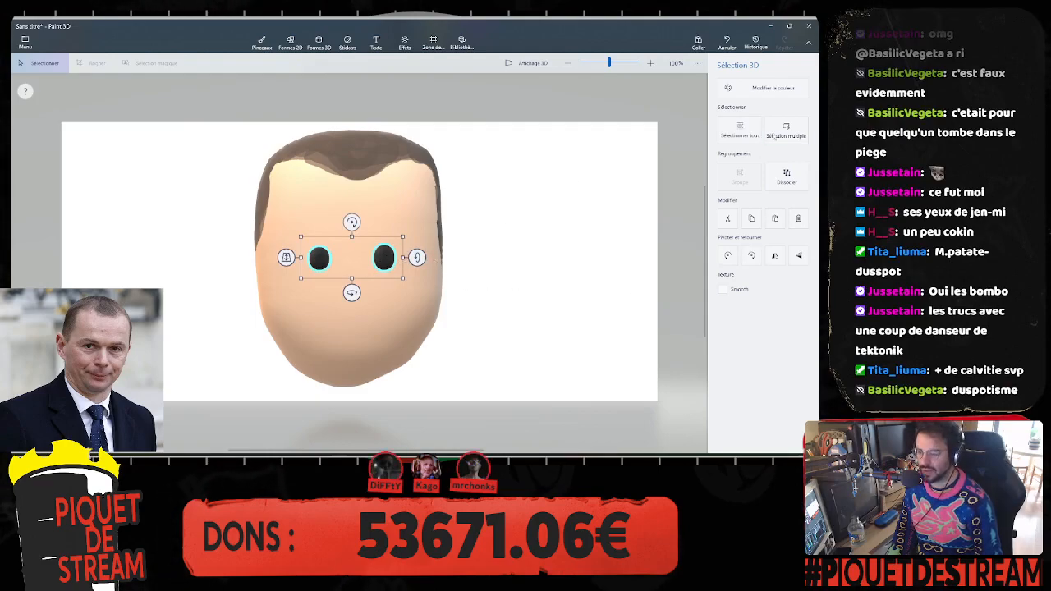
Step: Erase hair along both sides of the forehead with the eraser to make the hairline recede around a central peak
click(262, 43)
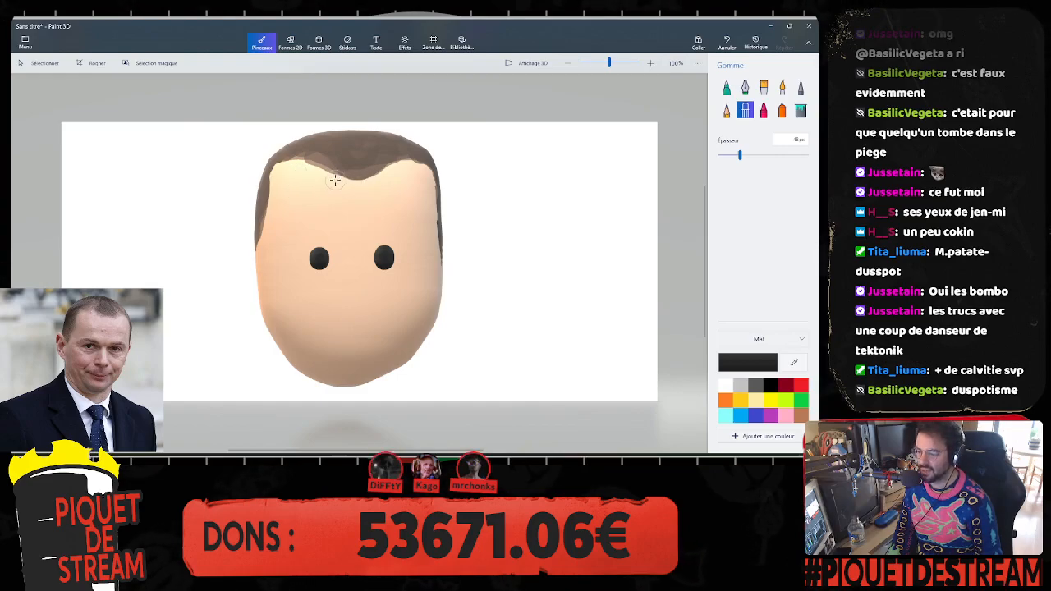
drag(335, 179, 288, 166)
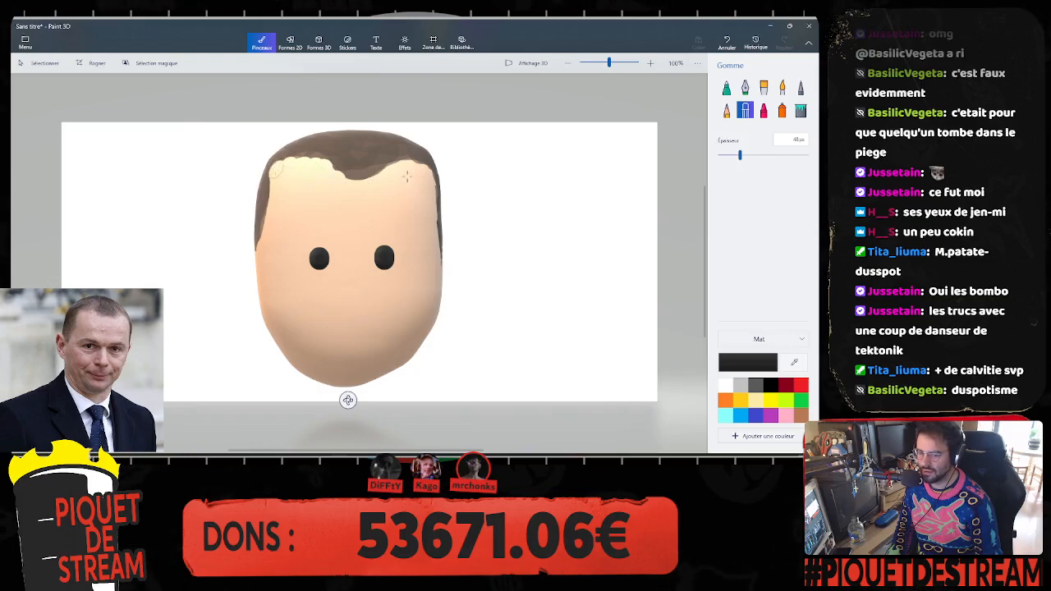
mouse_move(386, 168)
mouse_down()
mouse_move(414, 160)
mouse_move(417, 175)
mouse_move(327, 184)
mouse_up()
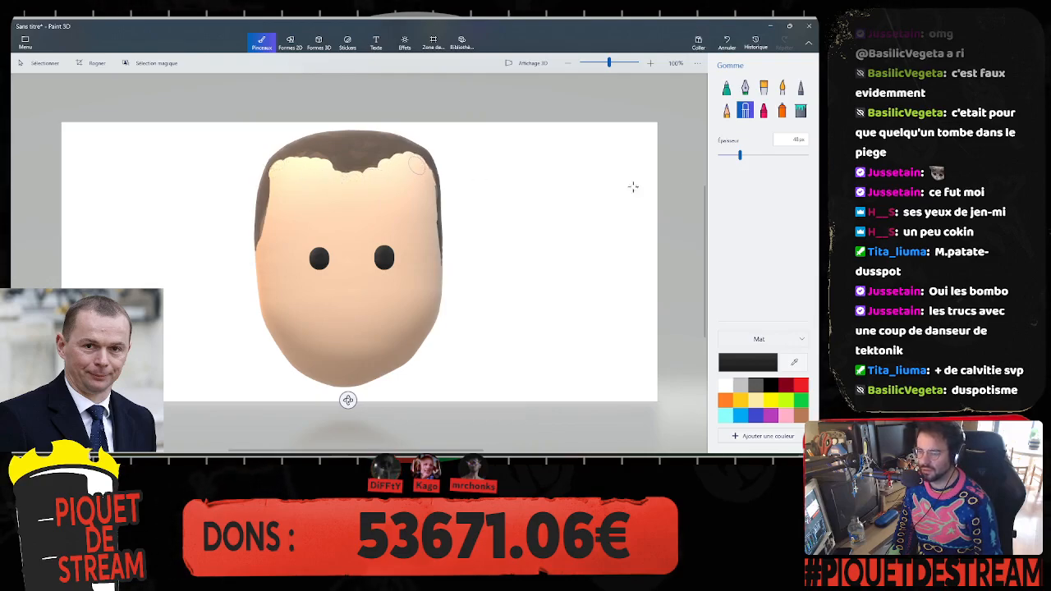
Step: Choose the marker, undo a trial black stroke on the hairline and sample the brown colour from the hair
click(726, 87)
mouse_move(282, 165)
mouse_down()
mouse_move(275, 158)
mouse_move(339, 152)
mouse_up()
key(ctrl+z)
key(ctrl+z)
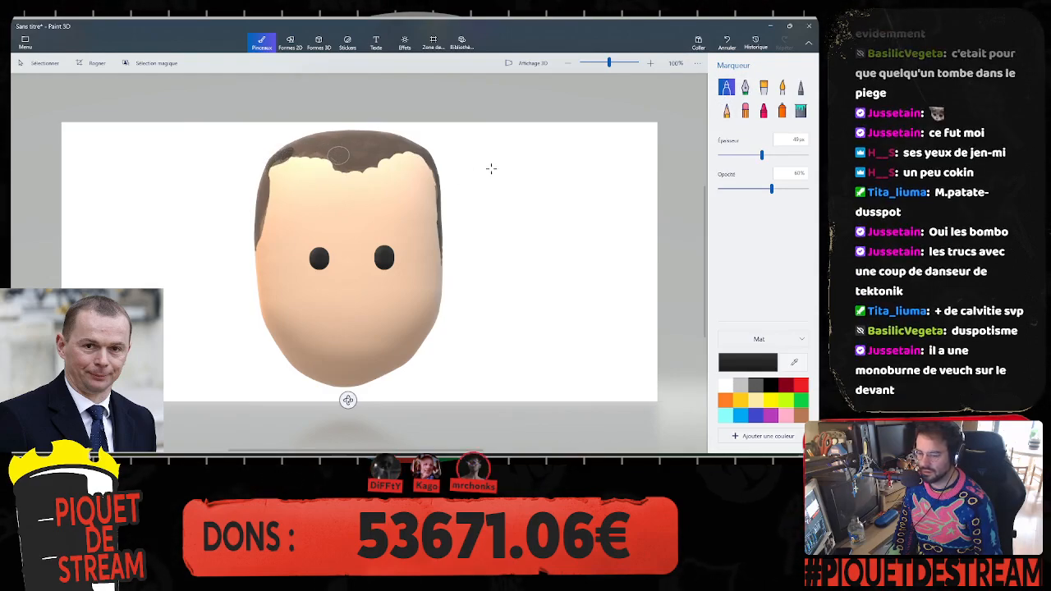
click(793, 362)
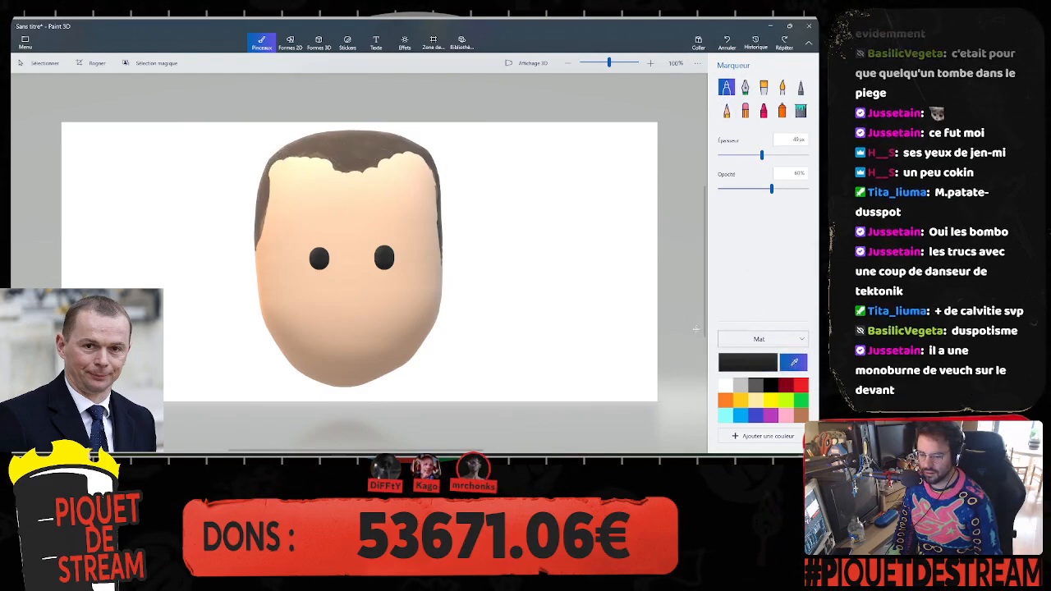
click(340, 145)
Step: Undo a trial brown stroke, lower the marker's opacity to about 27% and retouch the hairline edges across the forehead
drag(293, 155, 315, 150)
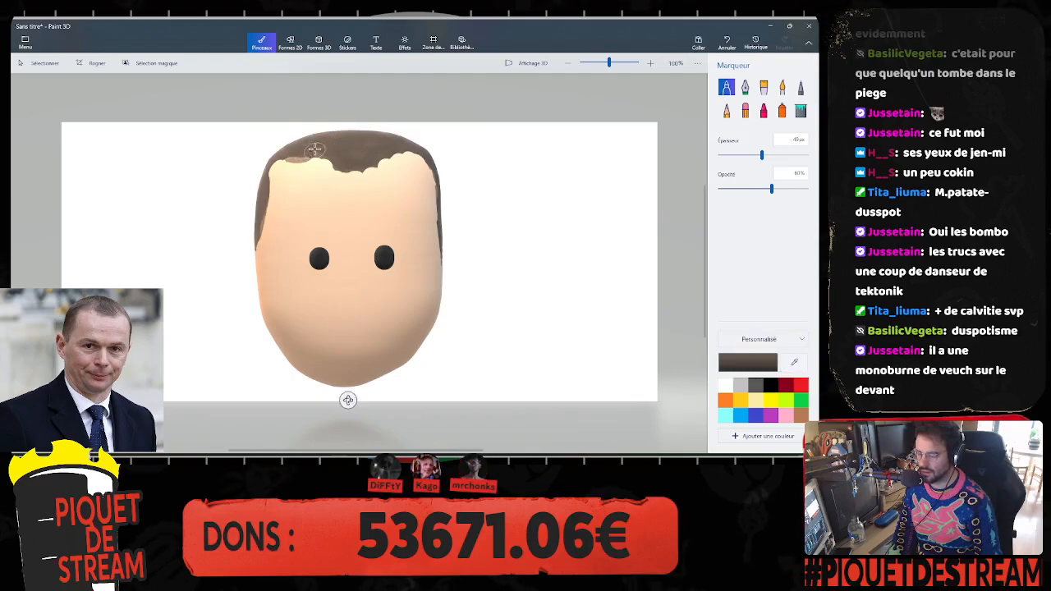
key(ctrl+z)
drag(771, 189, 746, 190)
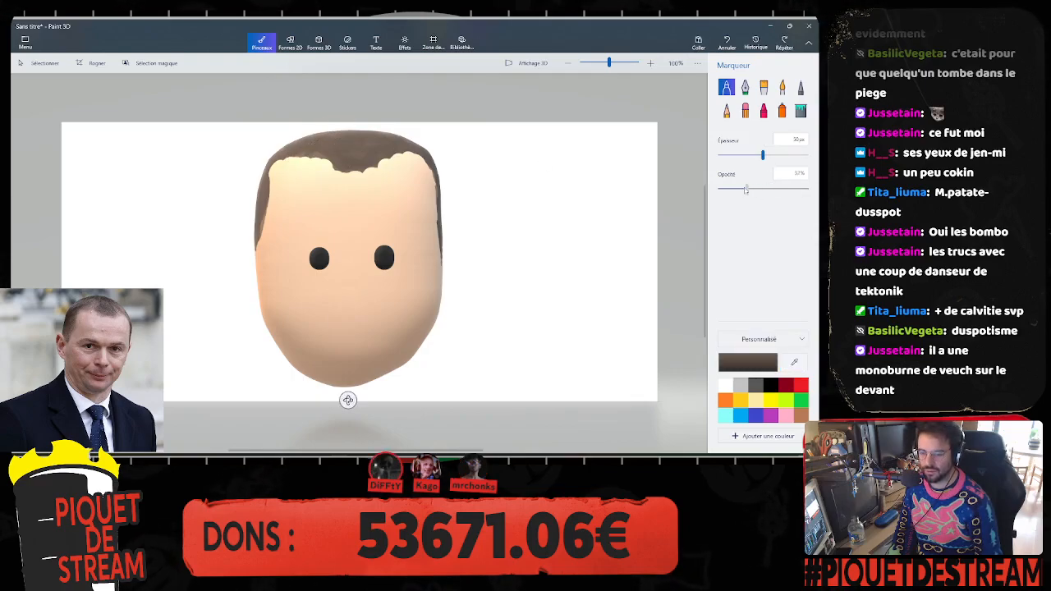
mouse_move(348, 165)
mouse_down()
mouse_move(372, 156)
mouse_move(300, 150)
mouse_move(282, 156)
mouse_move(260, 194)
mouse_up()
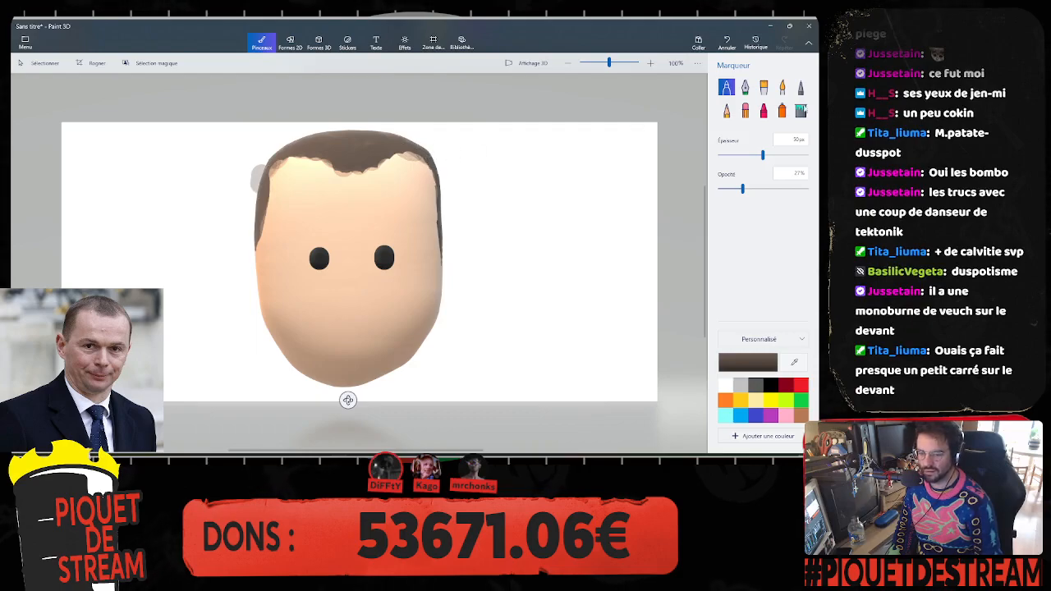
Step: Smooth the scalloped hairline above the forehead and at both temples with the eraser
click(745, 110)
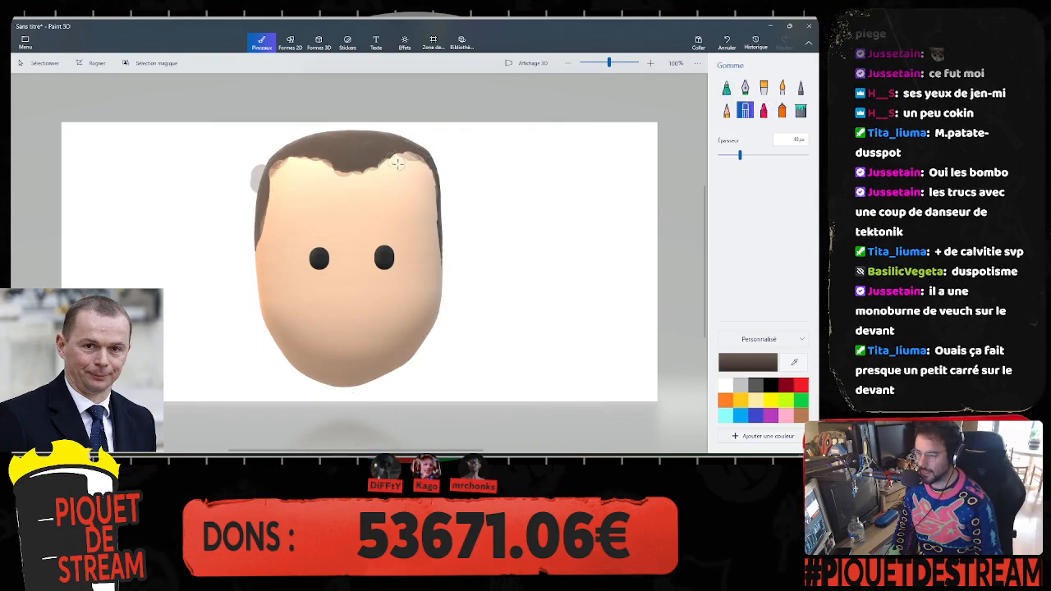
mouse_move(398, 165)
mouse_down()
mouse_move(352, 178)
mouse_move(287, 167)
mouse_move(312, 172)
mouse_up()
mouse_move(390, 166)
mouse_down()
mouse_move(408, 159)
mouse_move(422, 176)
mouse_move(406, 167)
mouse_up()
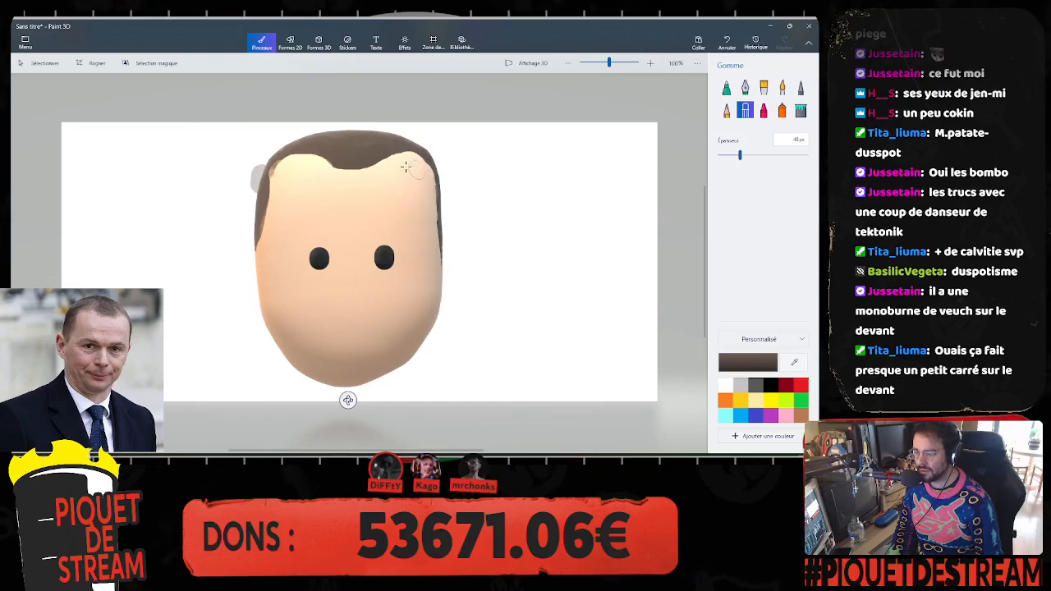
drag(282, 172, 281, 168)
Step: Darken the hair edge above the forehead with the brown marker at about 58% opacity and undo the last stroke at the right temple
click(726, 87)
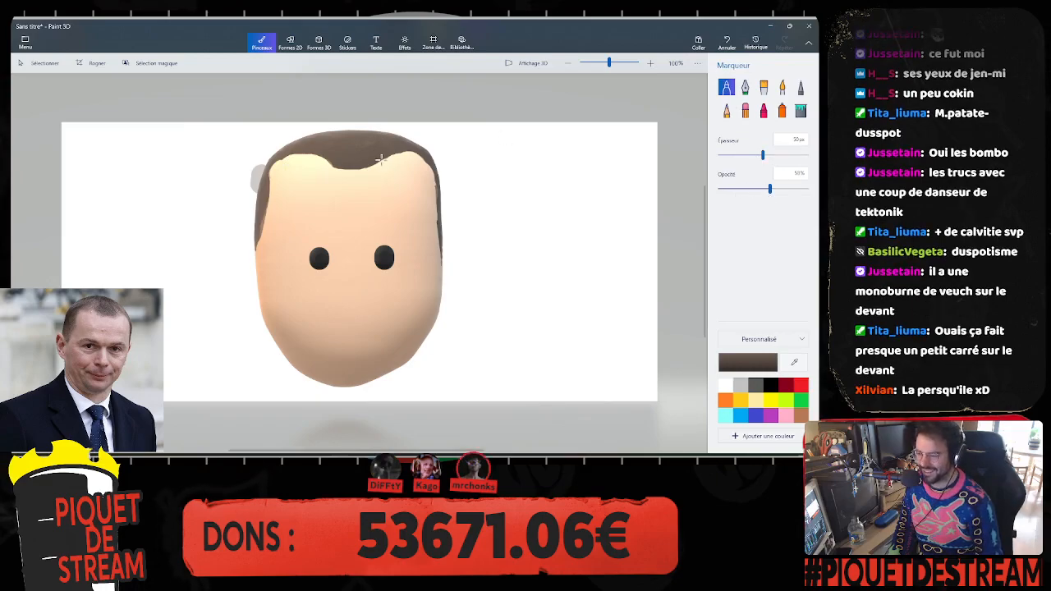
mouse_move(378, 151)
mouse_down()
mouse_move(338, 163)
mouse_move(317, 146)
mouse_move(267, 173)
mouse_move(264, 188)
mouse_up()
click(345, 149)
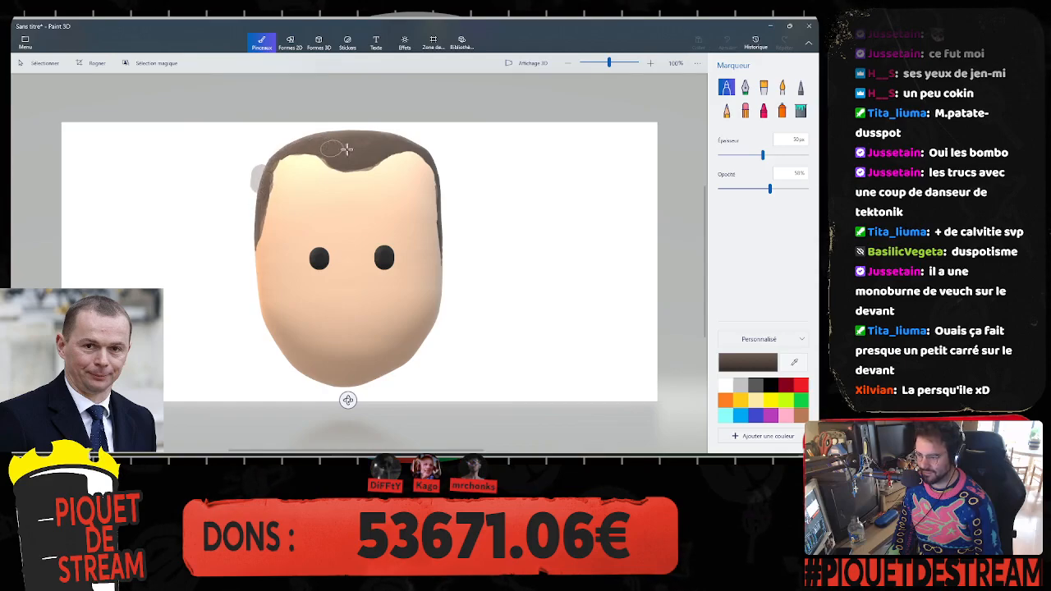
drag(398, 146, 397, 146)
drag(404, 146, 437, 172)
key(ctrl+z)
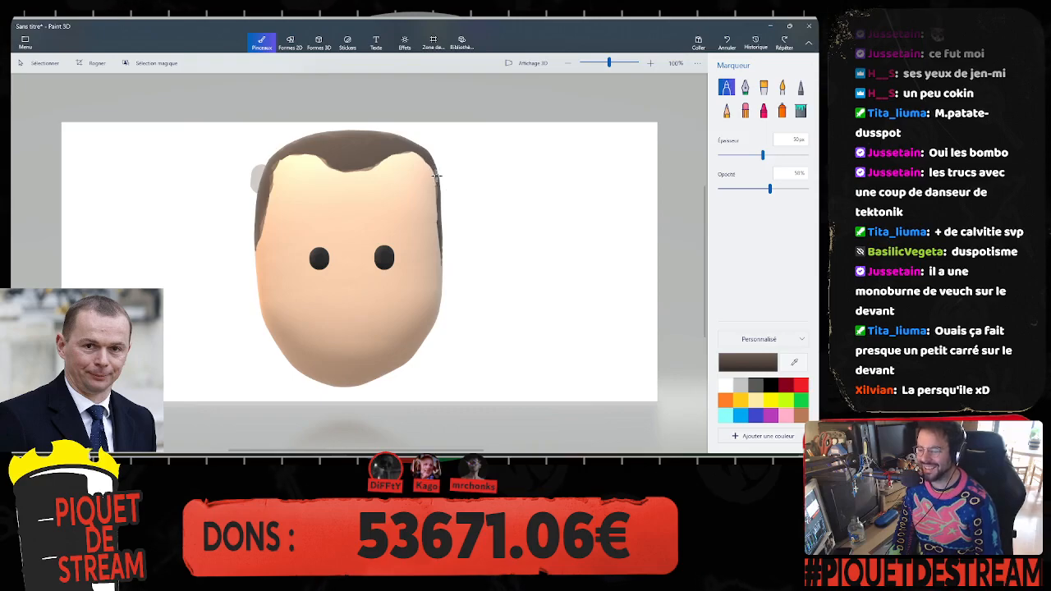
Step: Turn on the 3D view, set the marker's opacity to 15% and blend the hair on the right side of the head
click(528, 62)
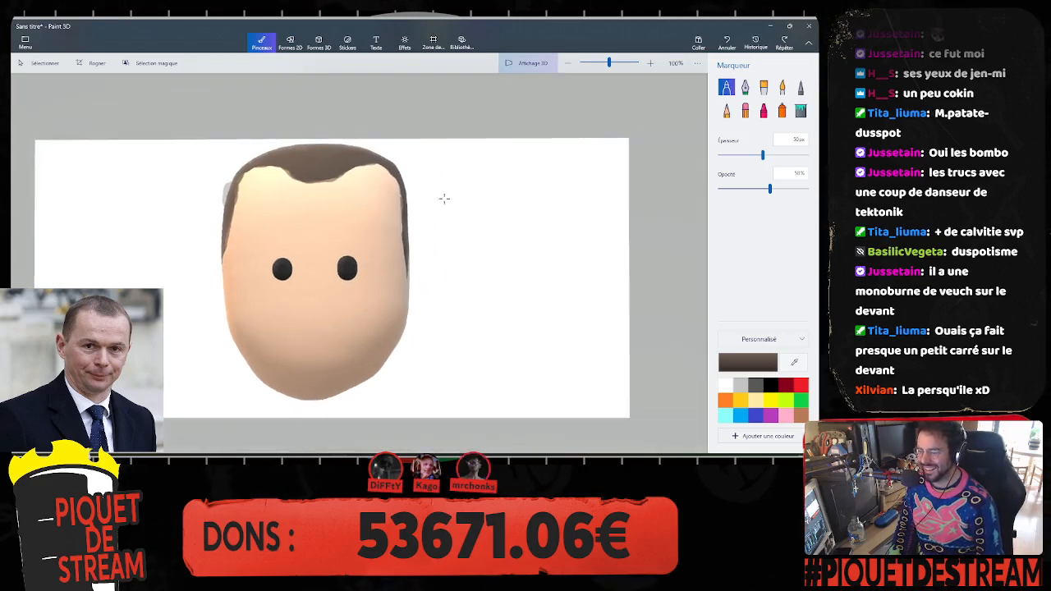
mouse_move(443, 198)
mouse_down()
mouse_move(334, 203)
mouse_move(284, 185)
mouse_move(289, 202)
mouse_move(277, 166)
mouse_up()
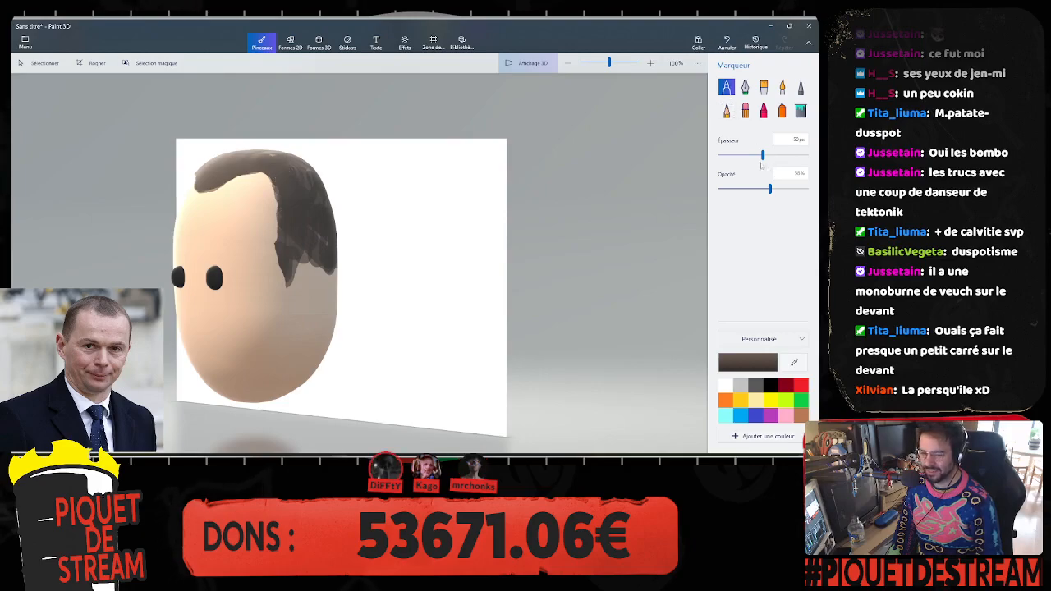
drag(769, 189, 731, 189)
mouse_move(205, 170)
mouse_down()
mouse_move(272, 168)
mouse_move(224, 172)
mouse_up()
mouse_move(286, 197)
mouse_down()
mouse_move(292, 246)
mouse_move(304, 260)
mouse_move(328, 257)
mouse_move(333, 271)
mouse_up()
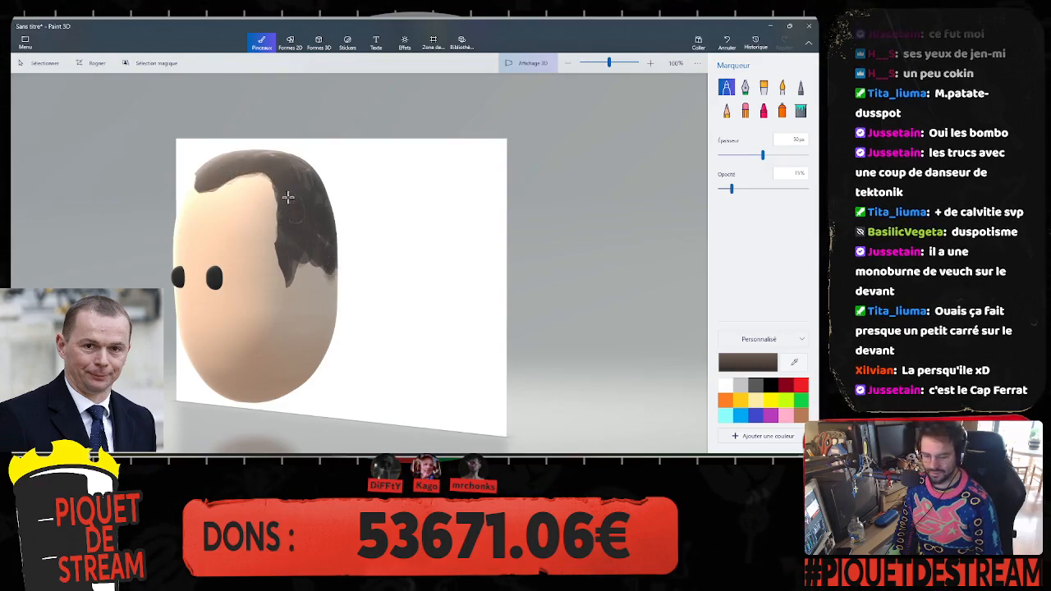
Step: Blend the hair along the front hairline and the left side of the head with faint brown marker strokes
mouse_move(287, 197)
right_down()
mouse_move(410, 188)
mouse_move(305, 206)
mouse_move(280, 188)
right_up()
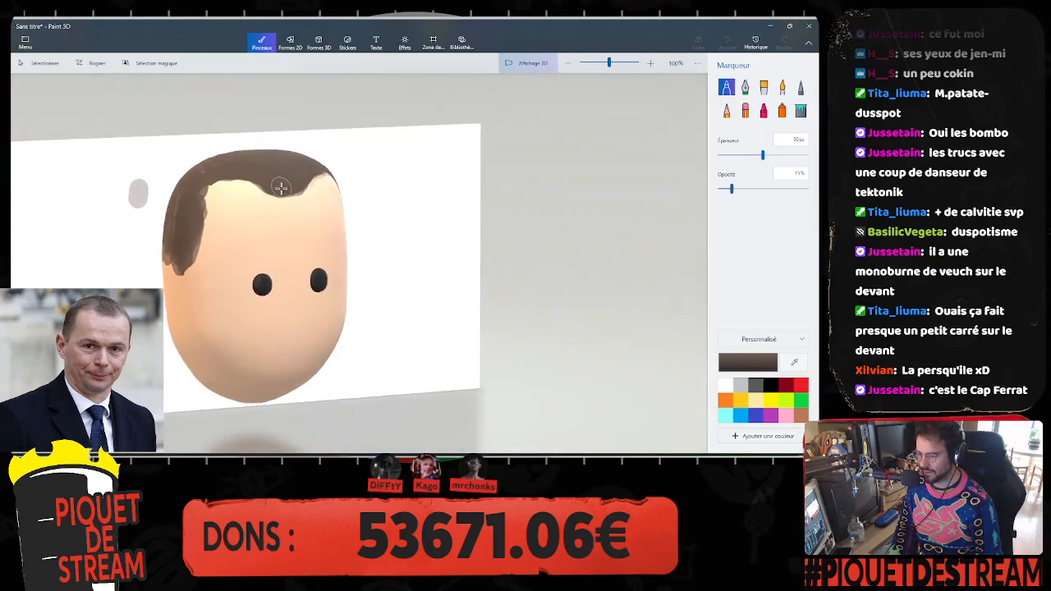
mouse_move(280, 188)
mouse_down()
mouse_move(301, 190)
mouse_move(270, 189)
mouse_move(311, 173)
mouse_up()
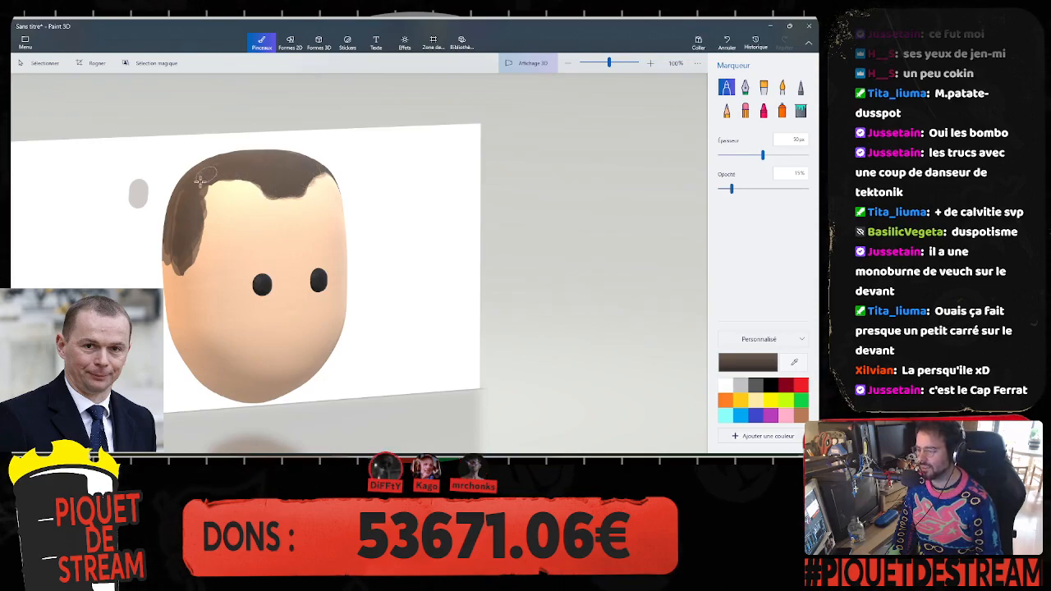
right_drag(195, 208, 260, 235)
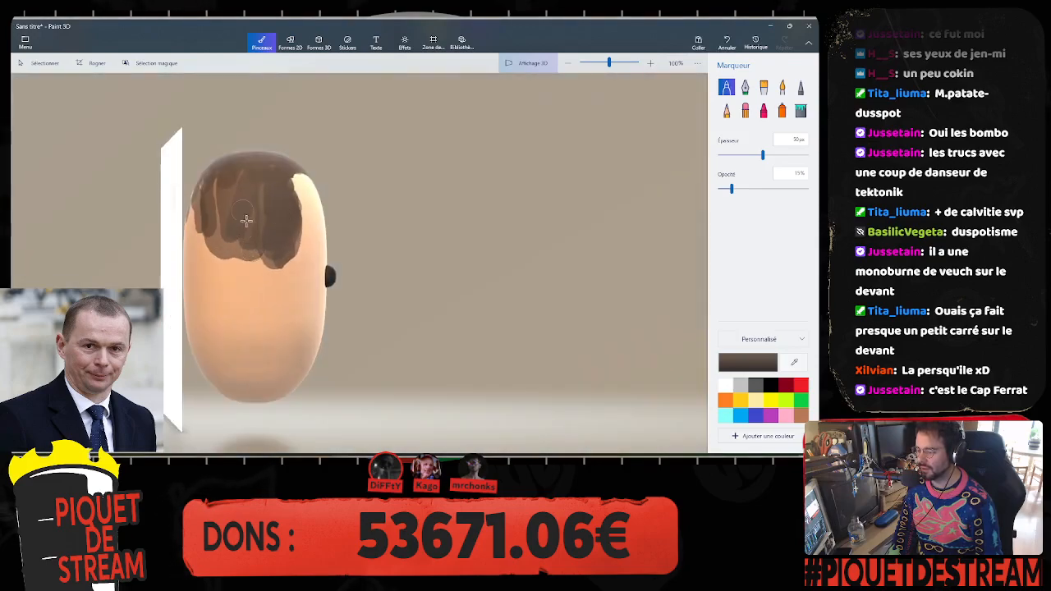
right_drag(218, 180, 195, 195)
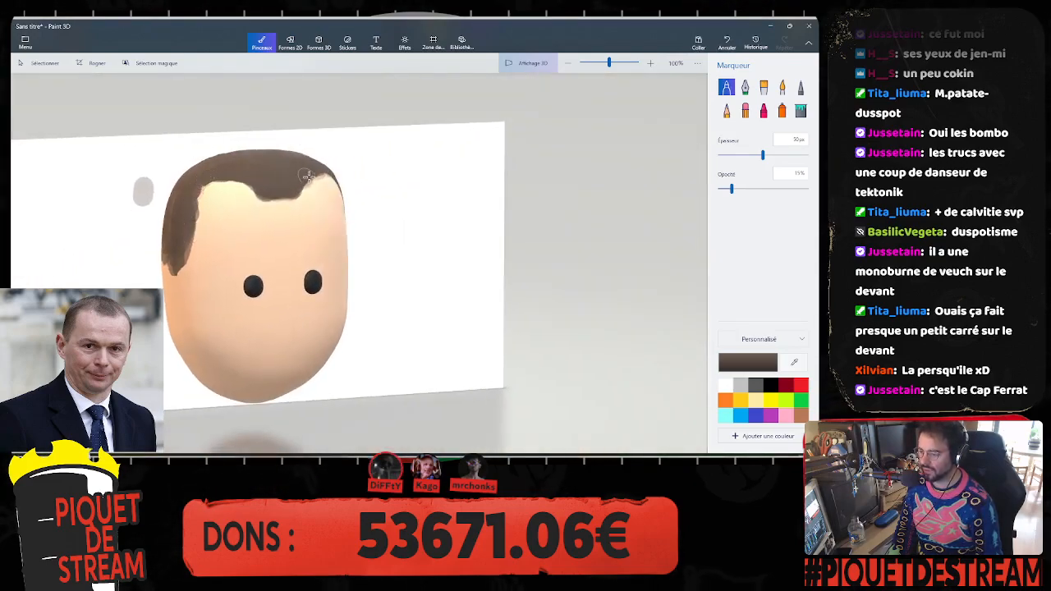
right_drag(308, 177, 239, 178)
right_drag(330, 192, 242, 168)
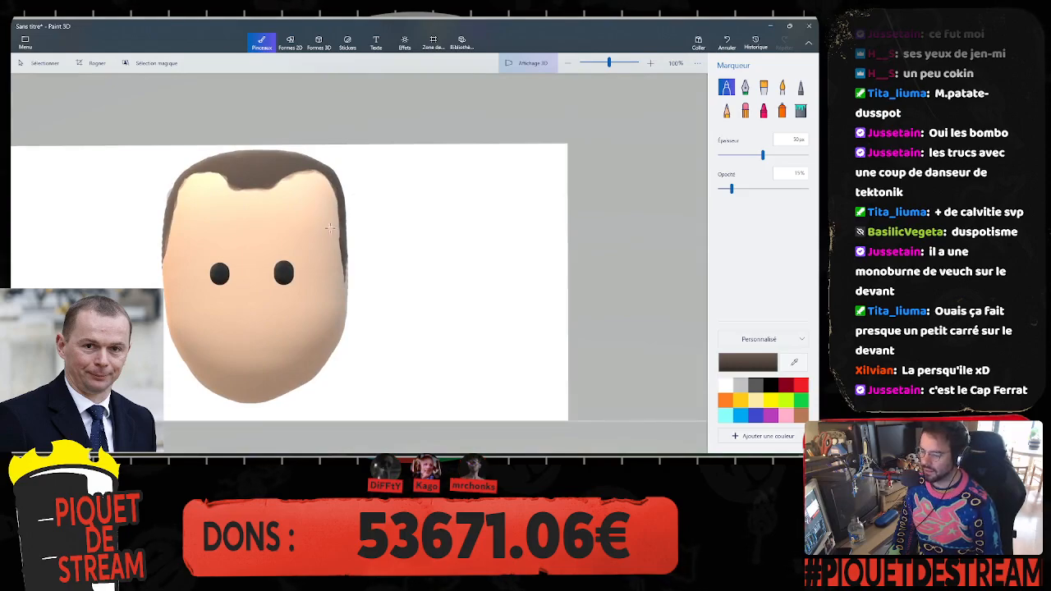
right_drag(241, 205, 238, 207)
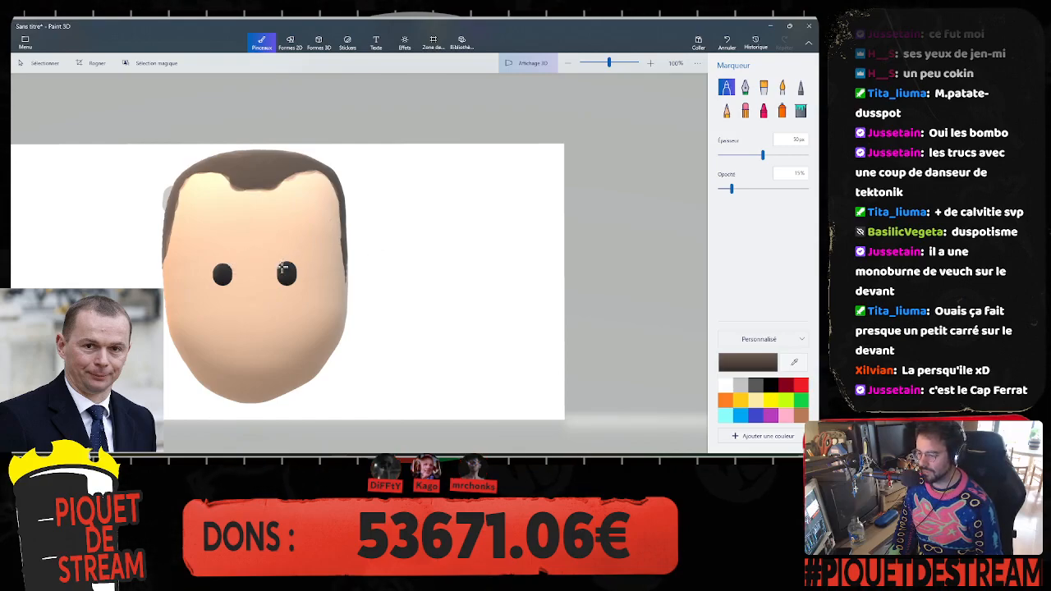
right_drag(283, 268, 278, 267)
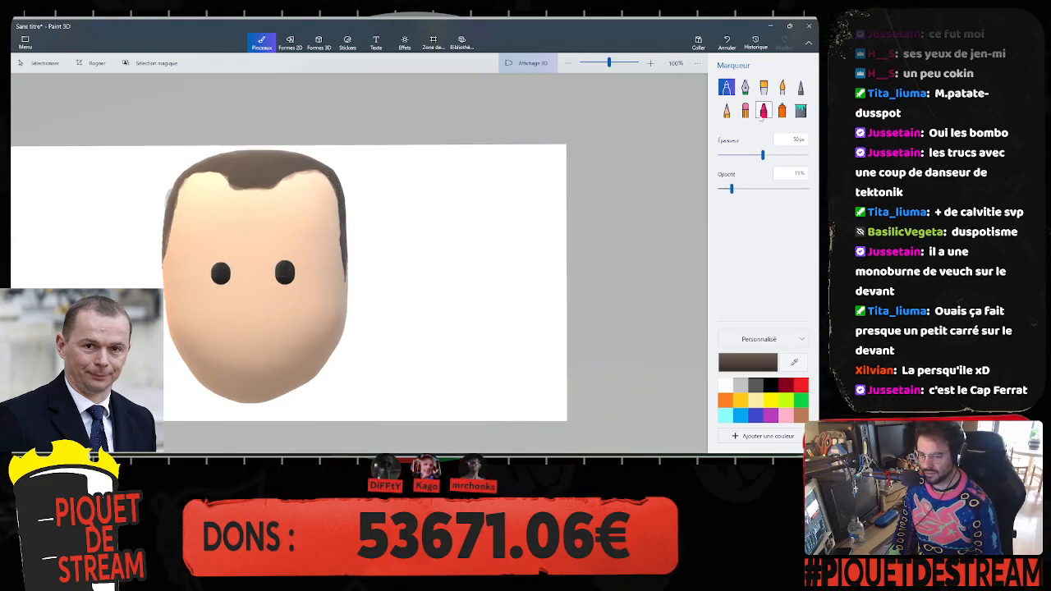
Step: Set the marker to 100% opacity, 27 px thickness and dark grey, try an eyebrow above the left eye and undo it
drag(732, 189, 808, 189)
drag(742, 156, 743, 156)
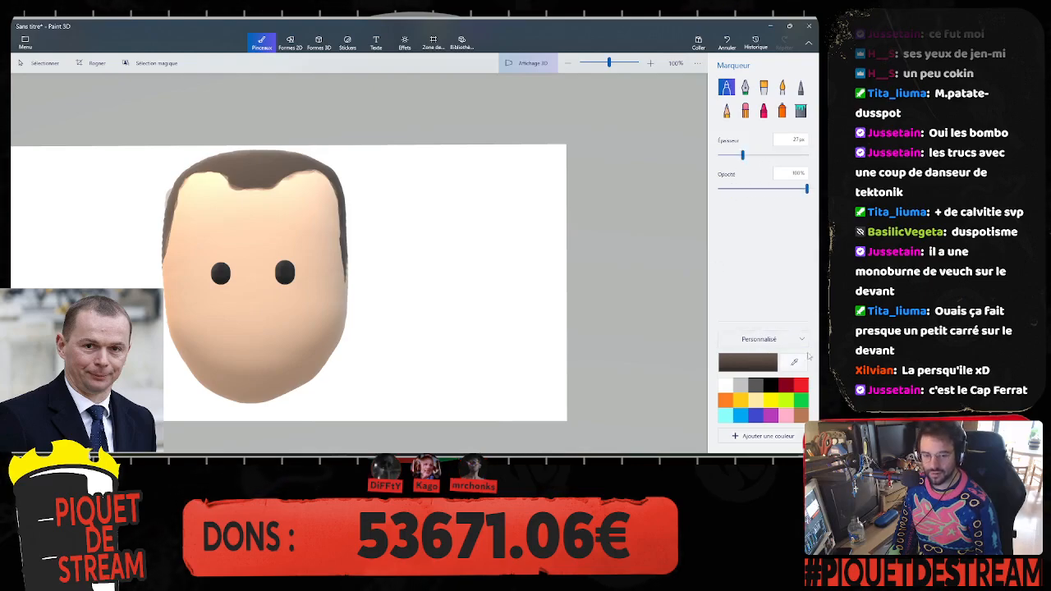
click(754, 385)
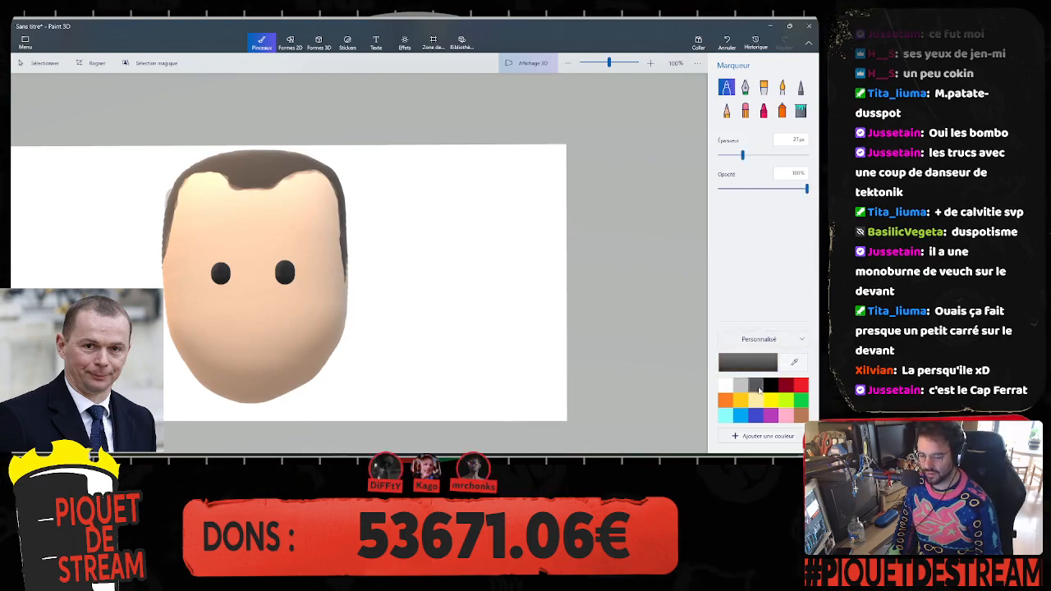
drag(233, 252, 198, 257)
key(ctrl+z)
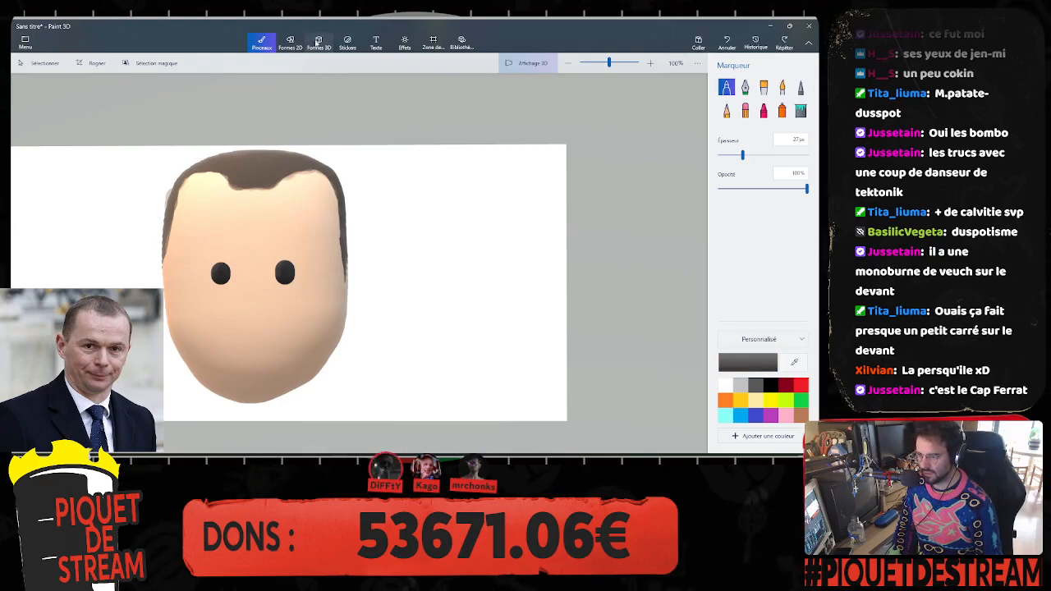
Step: Choose the 3D tube brush with a reduced thickness, try a dark grey eyebrow above the left eye and undo it
click(319, 43)
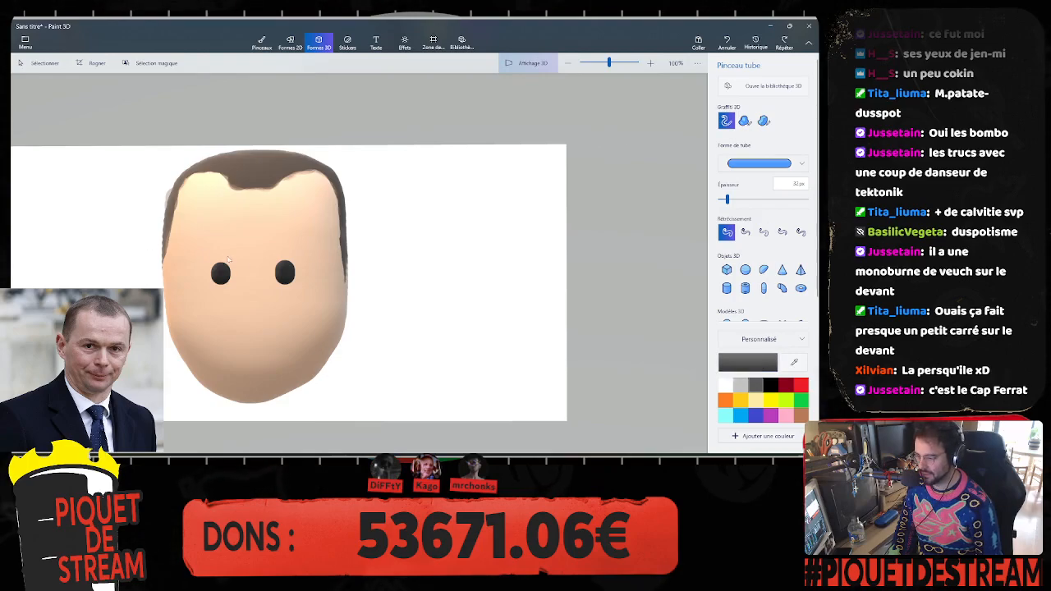
drag(234, 260, 191, 261)
key(ctrl+z)
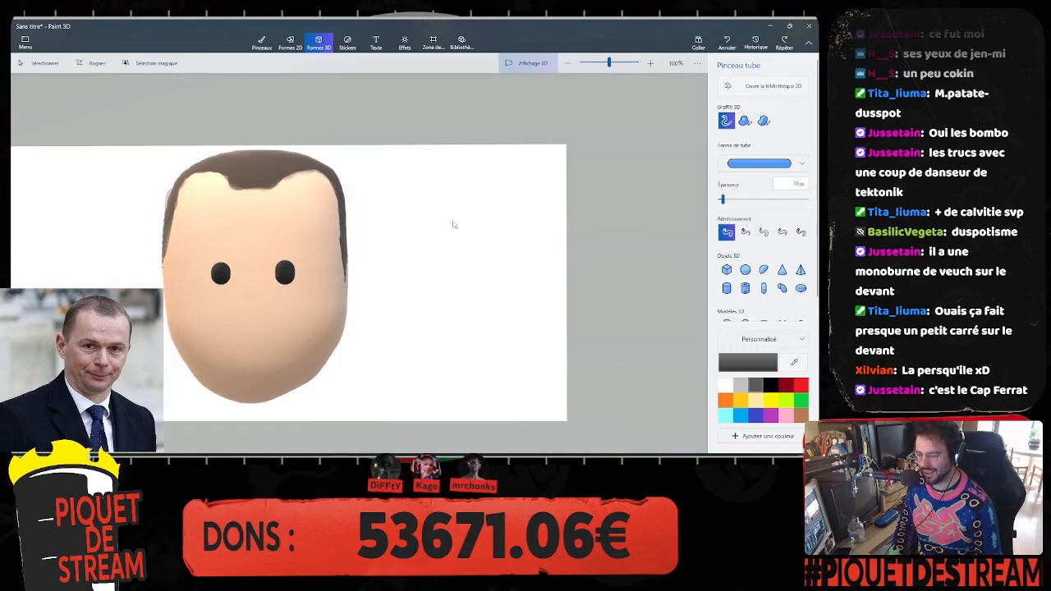
Step: Try two more dark grey tube strokes for the eyebrow above the left eye and undo both
mouse_move(234, 255)
mouse_down()
mouse_move(196, 261)
mouse_move(234, 258)
mouse_move(207, 254)
mouse_up()
key(ctrl+z)
key(ctrl+z)
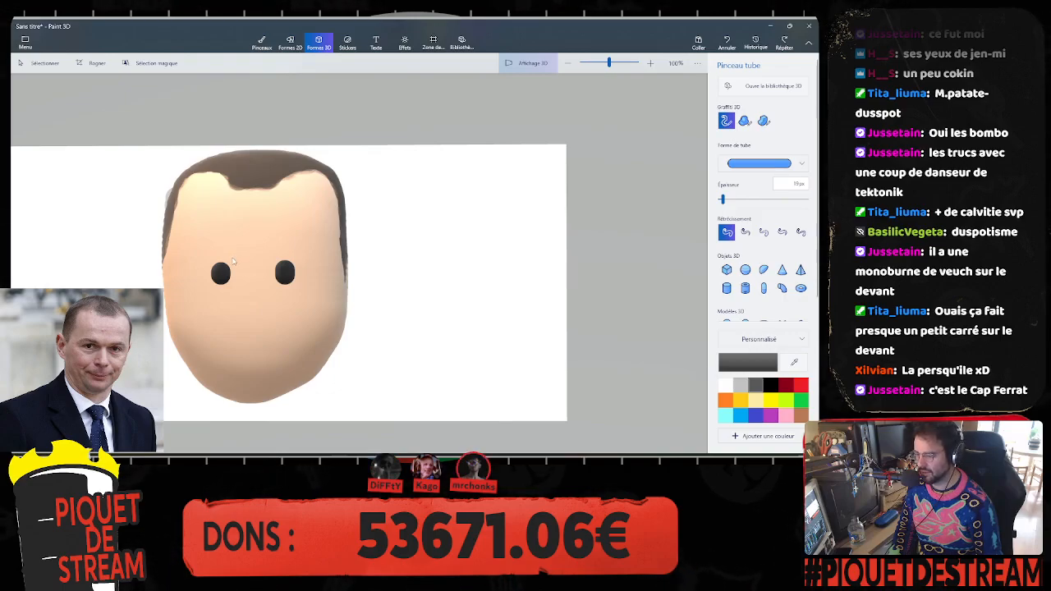
drag(233, 260, 190, 258)
key(ctrl+z)
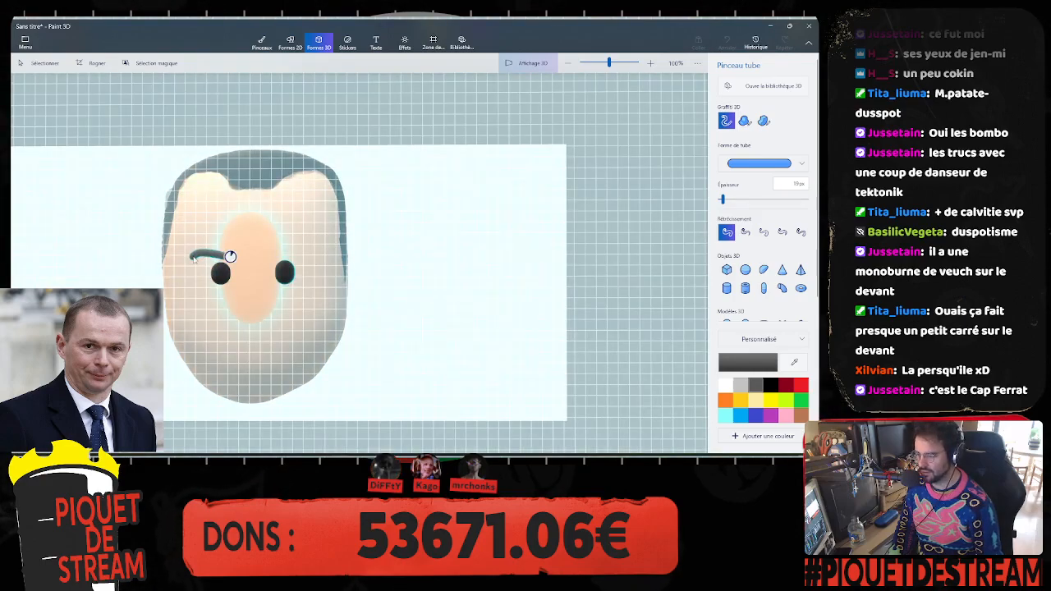
Step: Draw a short, slightly arched dark grey tube eyebrow above the left eye and adjust its tilt and position
drag(231, 257, 230, 257)
drag(214, 219, 211, 220)
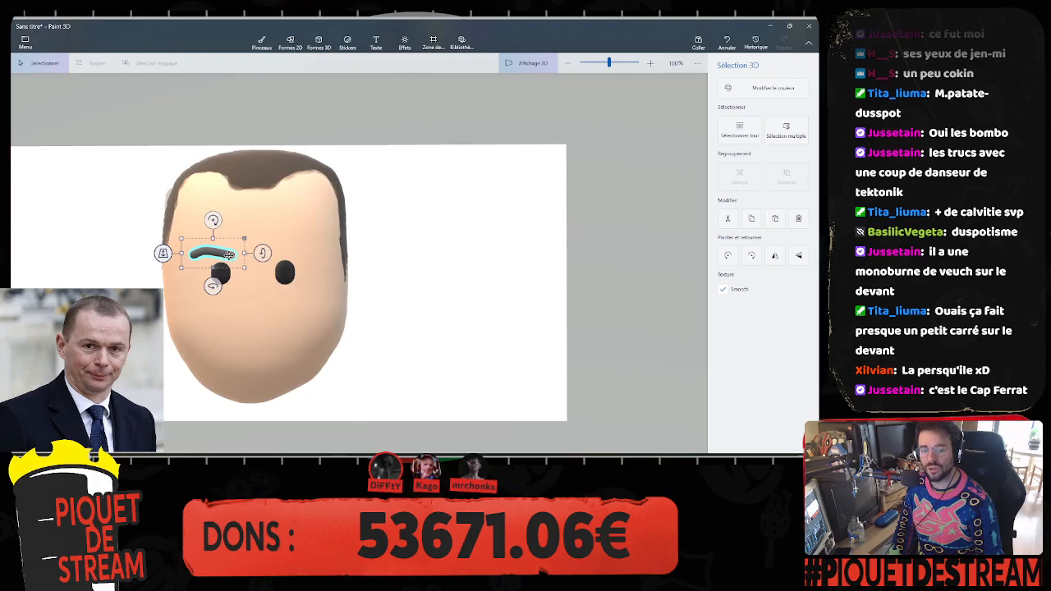
drag(226, 255, 234, 252)
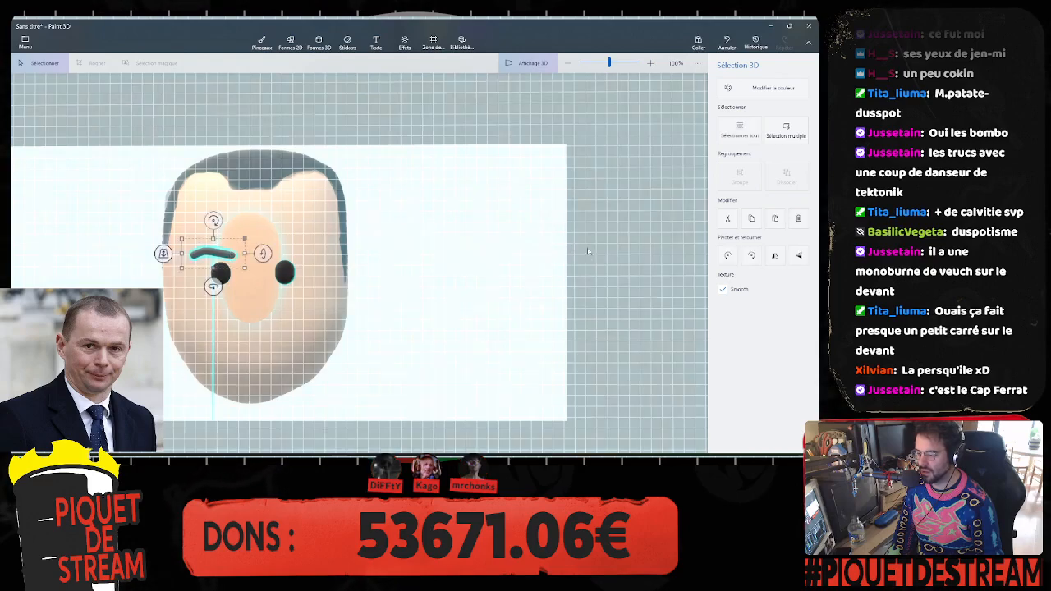
click(436, 299)
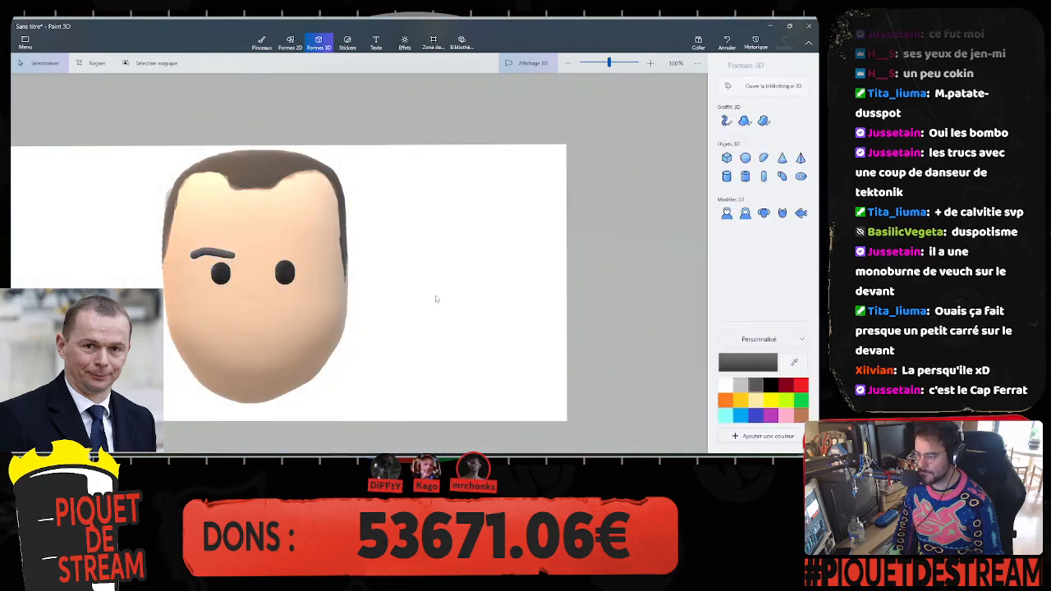
Step: Try to draw a matching dark grey eyebrow above the right eye with the 3D tube brush, discarding both strokes
click(726, 121)
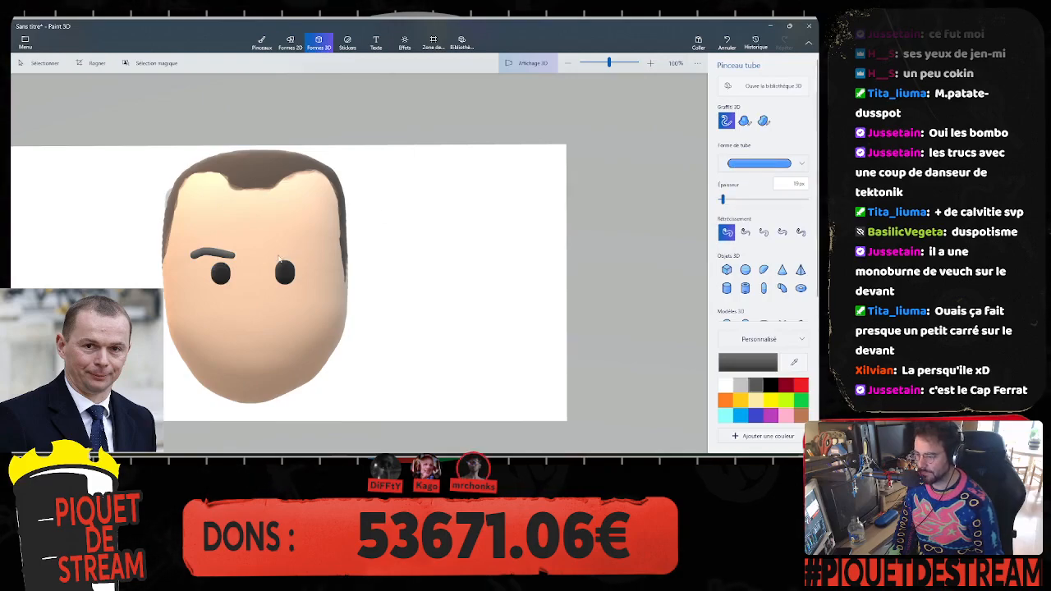
drag(279, 260, 278, 256)
click(308, 253)
key(Escape)
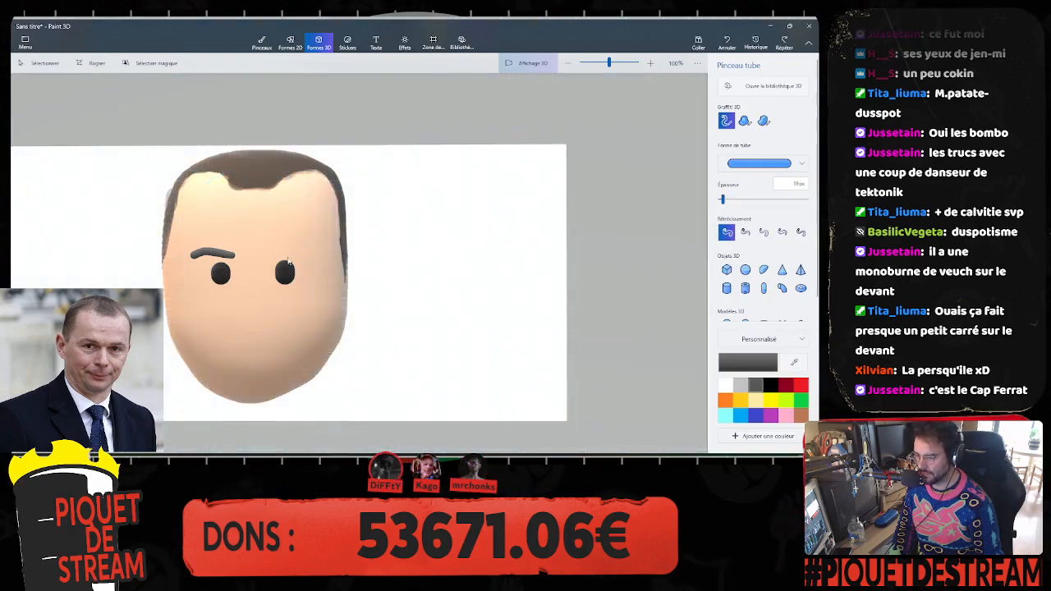
click(277, 256)
click(297, 255)
key(Escape)
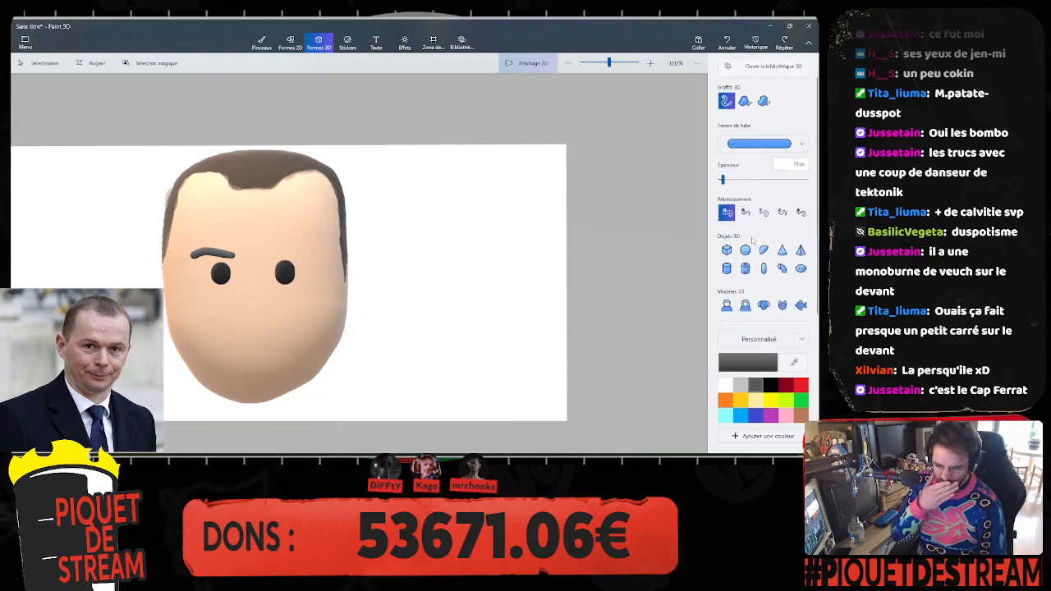
Step: Select the existing dark eyebrow, rotate it slightly and reposition it above the left-hand eye
click(745, 121)
click(727, 120)
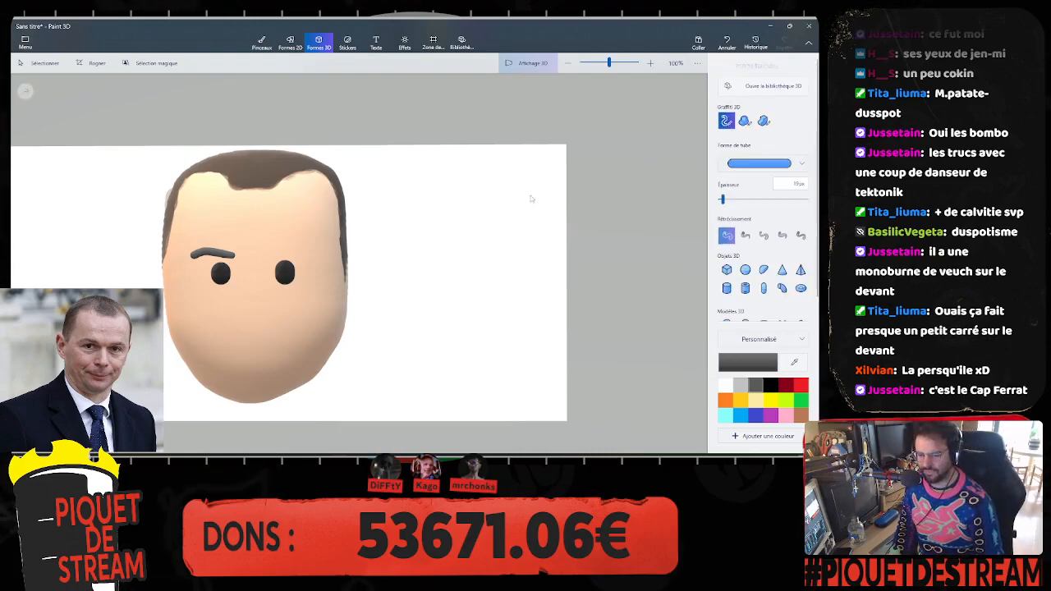
drag(195, 255, 201, 255)
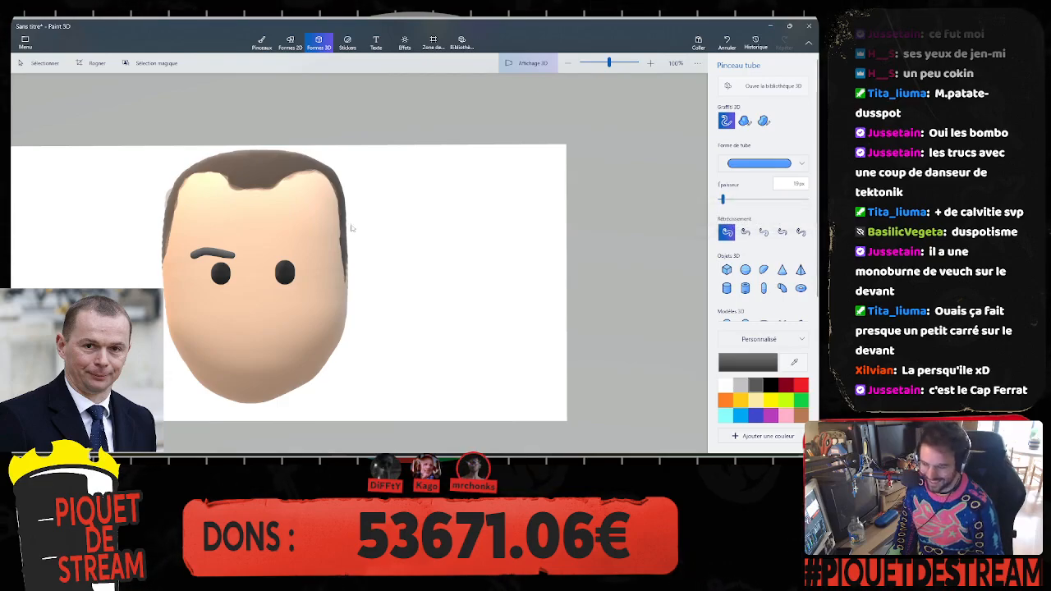
click(42, 62)
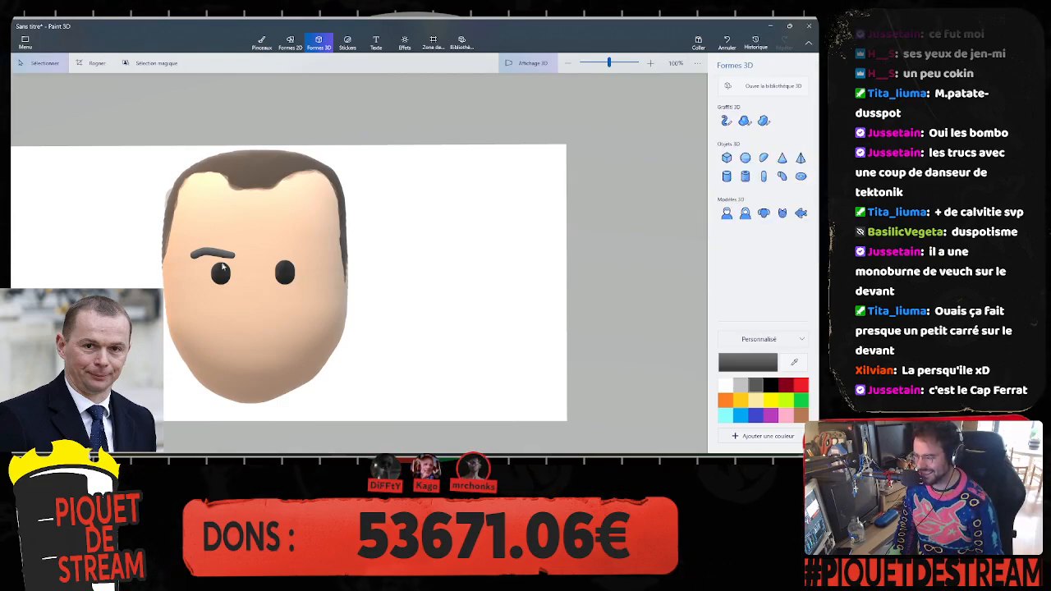
click(227, 256)
drag(205, 218, 206, 218)
click(415, 270)
click(210, 254)
mouse_move(216, 254)
mouse_down()
mouse_move(218, 221)
mouse_move(209, 224)
mouse_move(225, 260)
mouse_move(213, 253)
mouse_up()
click(462, 274)
click(214, 253)
click(324, 92)
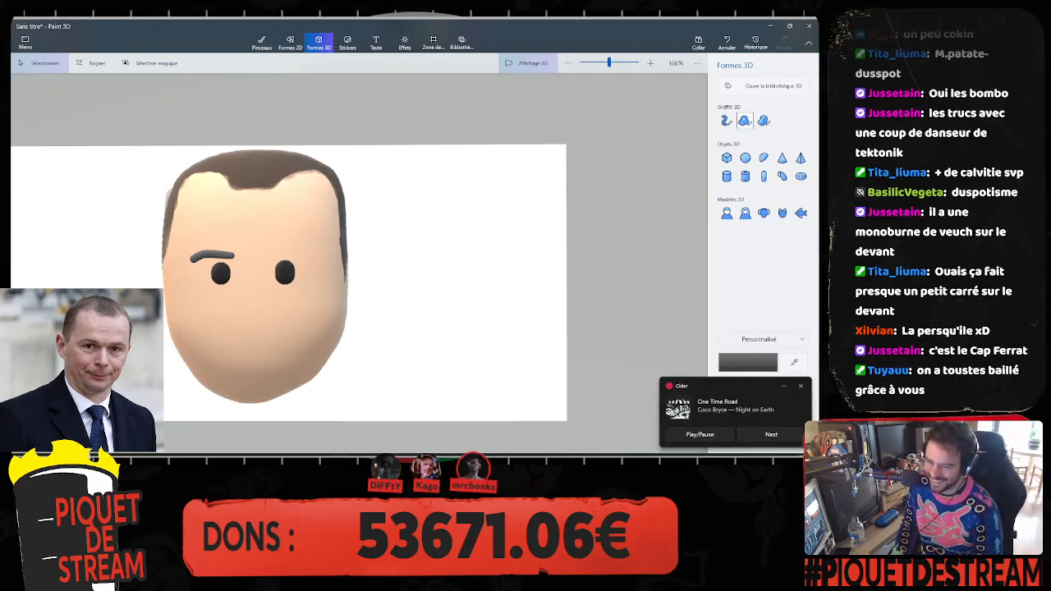
Step: Draw a dark tube eyebrow above the right-hand eye with the fourth tapering style, redoing the stroke until the shape fits
click(726, 121)
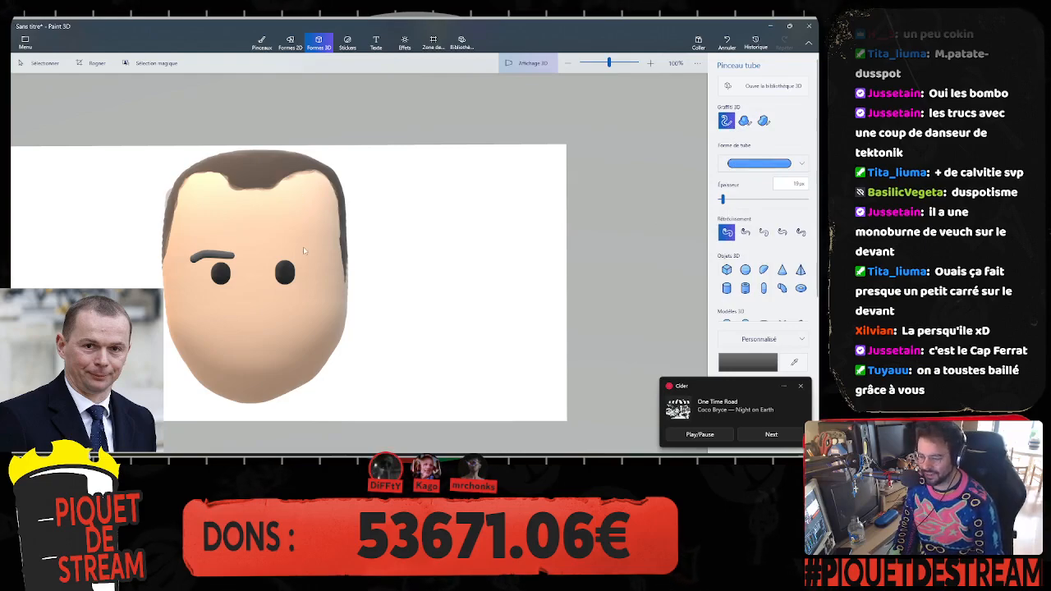
drag(278, 258, 306, 259)
key(ctrl+z)
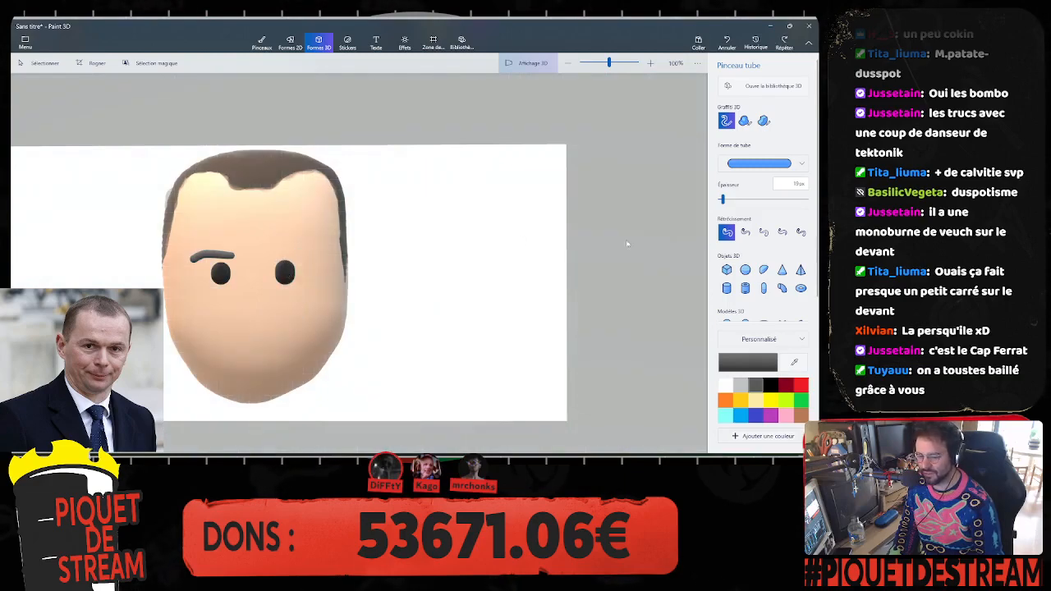
click(745, 232)
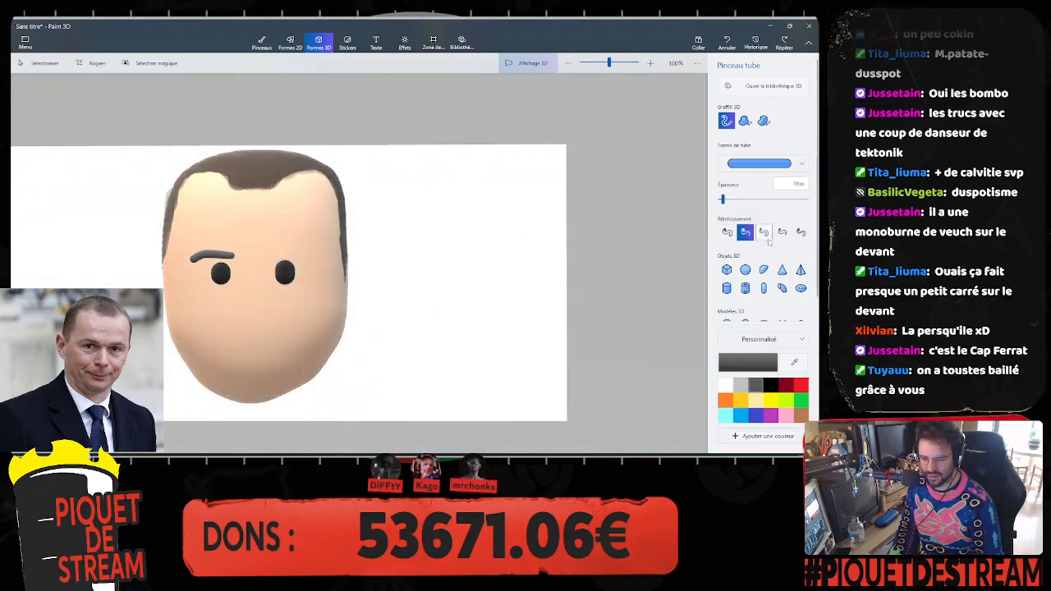
click(782, 232)
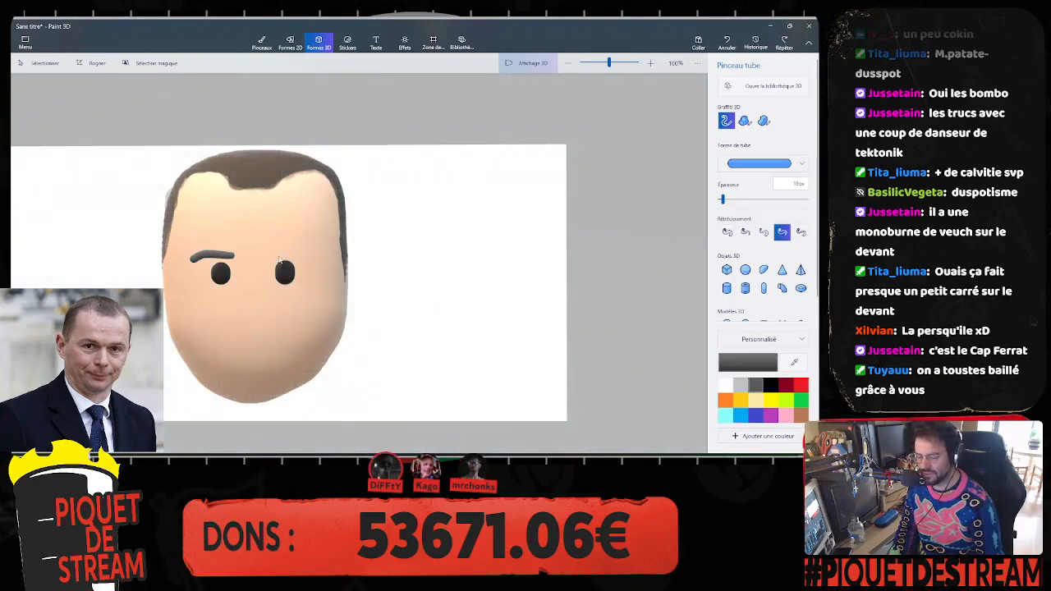
drag(279, 261, 311, 257)
key(ctrl+z)
key(ctrl+z)
key(ctrl+z)
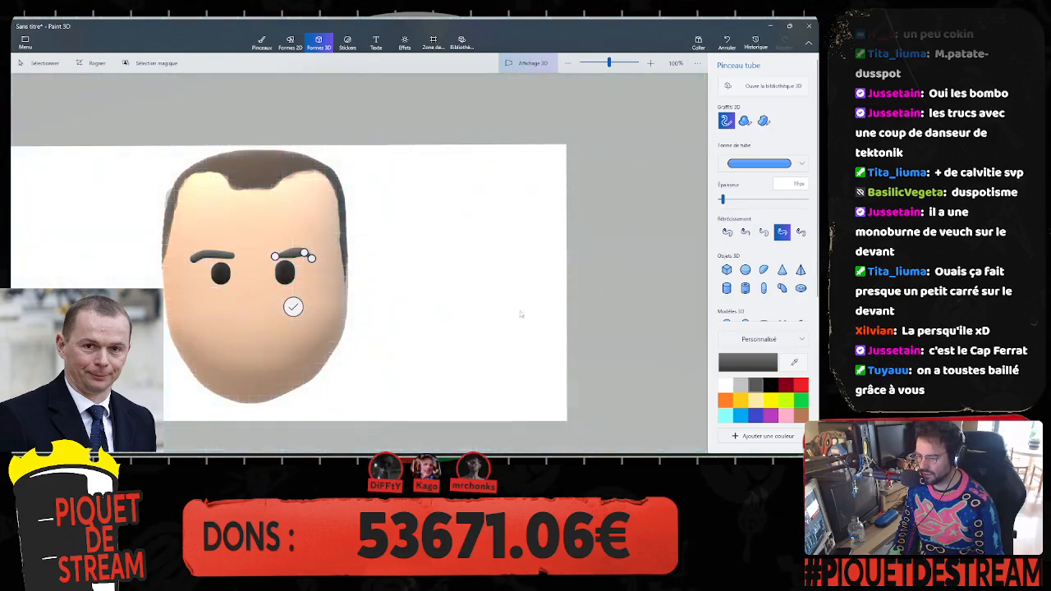
click(293, 306)
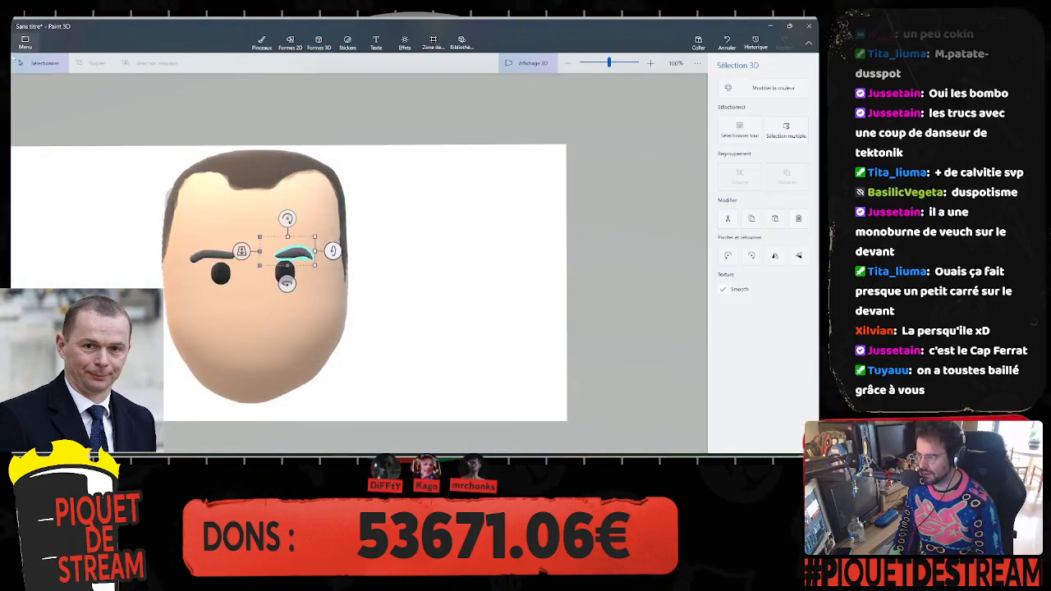
Step: Move the right-hand eyebrow slightly down over its eye and rotate it a little clockwise
drag(287, 255, 285, 258)
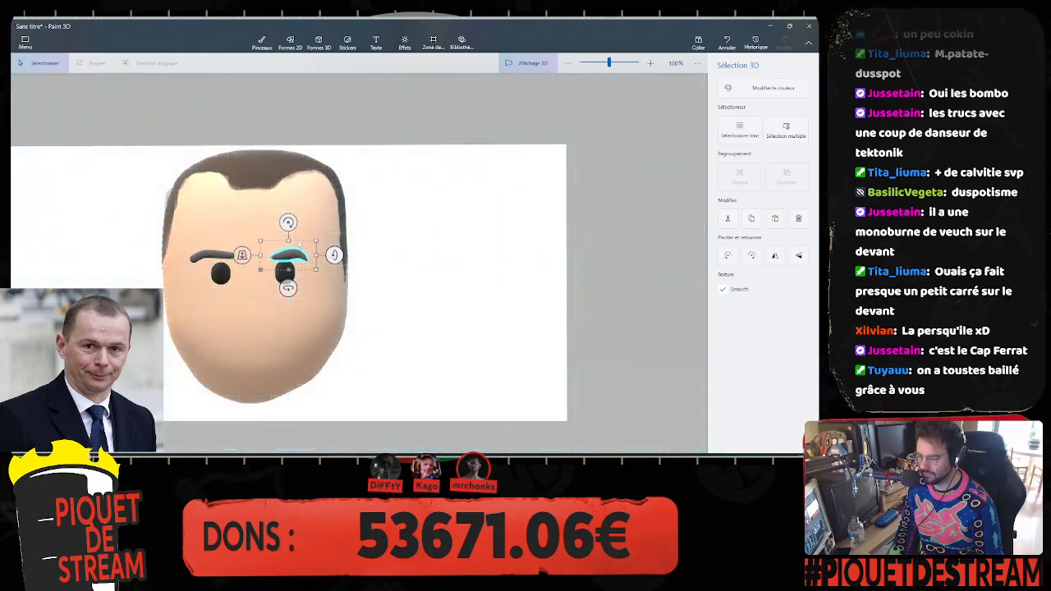
drag(288, 219, 295, 225)
click(384, 265)
Step: Move the uniform-thickness eyebrow off the face to the empty canvas area on the left
click(199, 261)
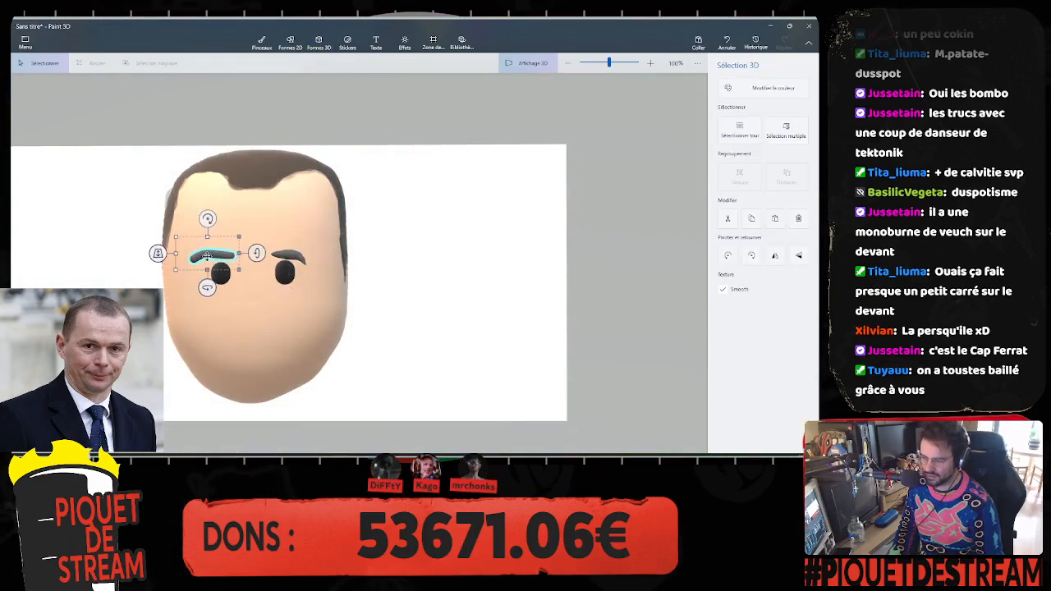
drag(202, 256, 84, 242)
click(397, 142)
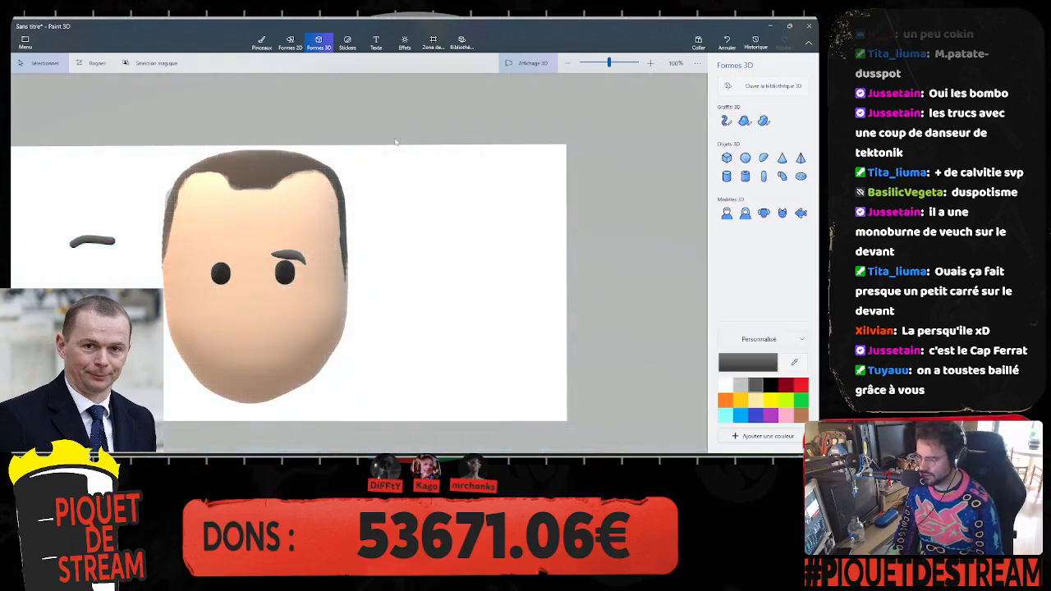
Step: Draw a tapered tube eyebrow above the left-hand eye, redoing the stroke as needed, and adjust its position
click(726, 120)
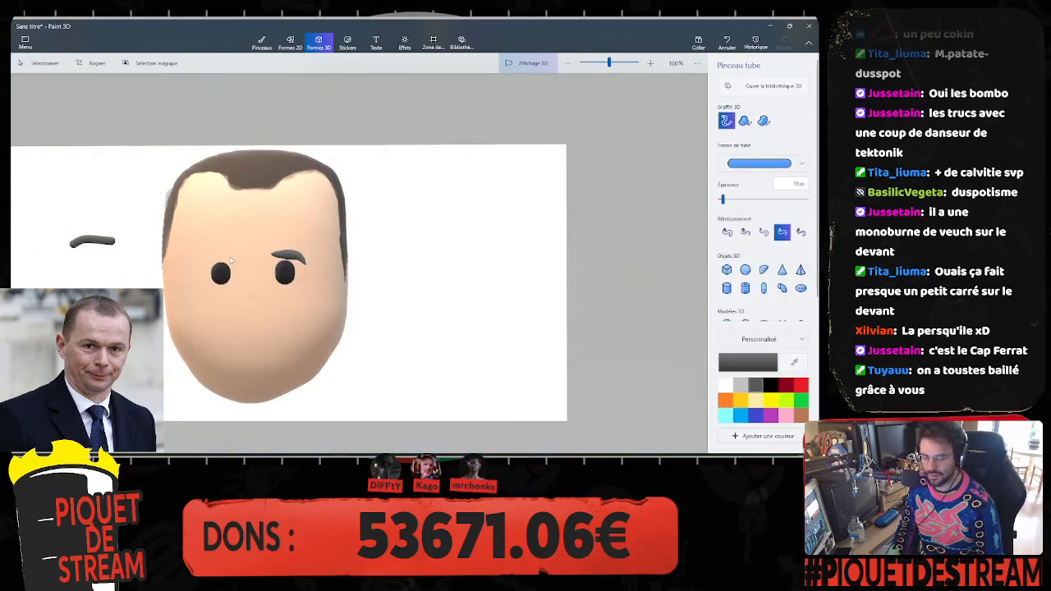
drag(231, 259, 198, 265)
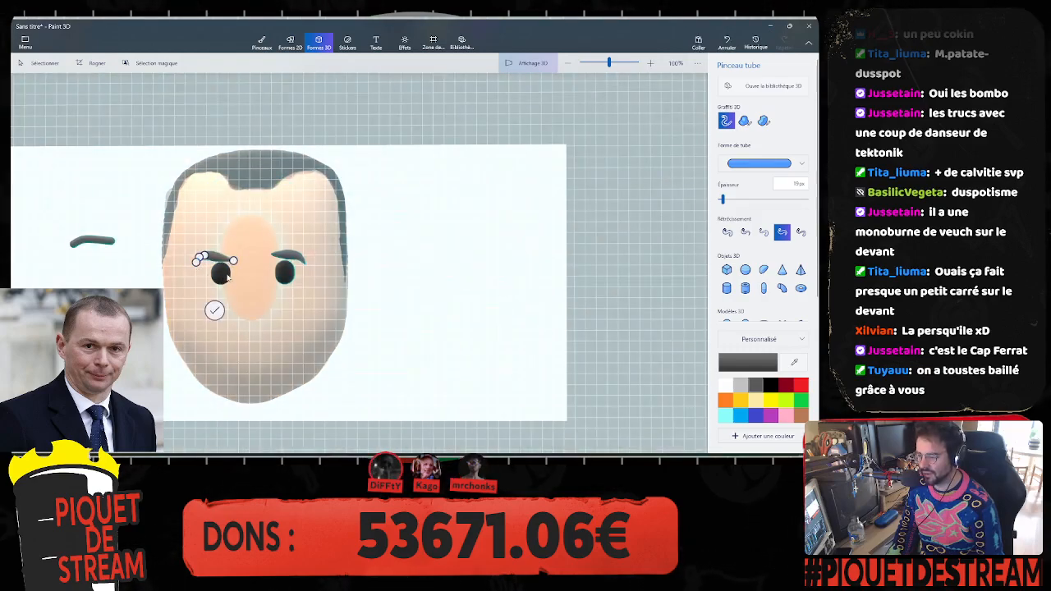
key(ctrl+z)
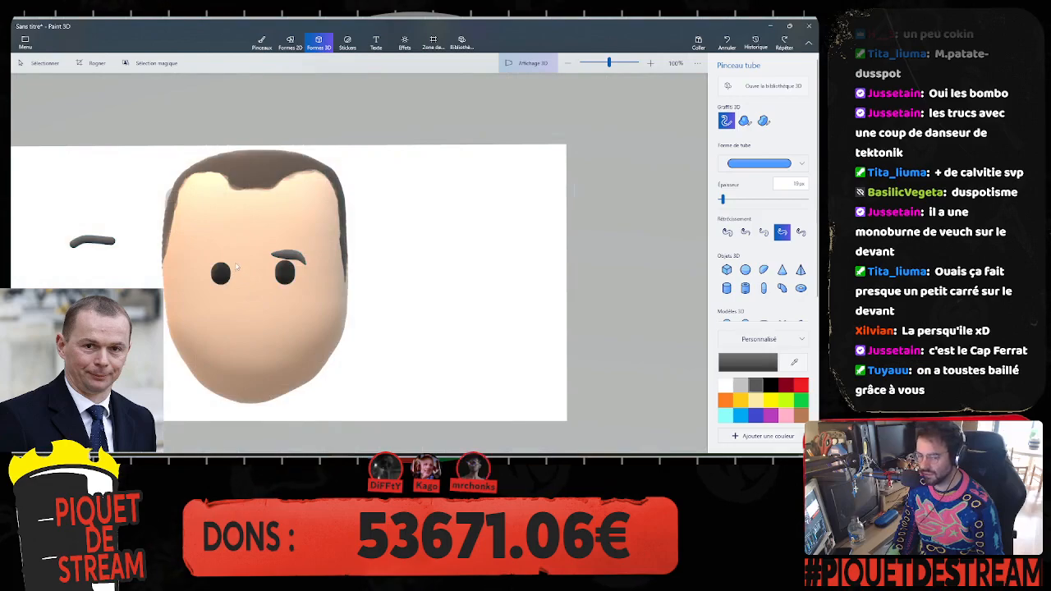
drag(237, 263, 189, 259)
key(ctrl+z)
key(ctrl+z)
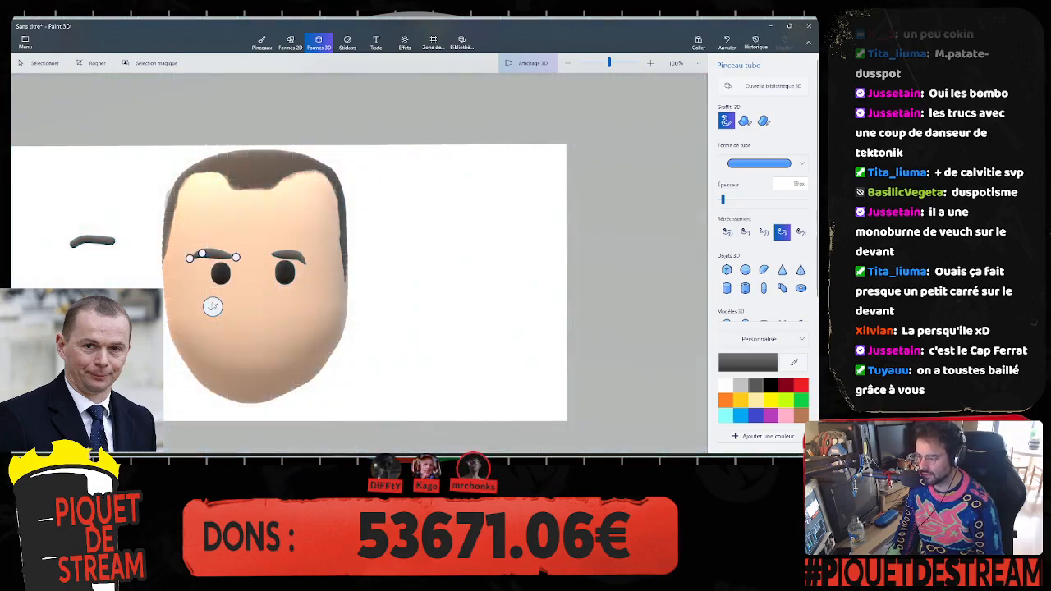
click(213, 307)
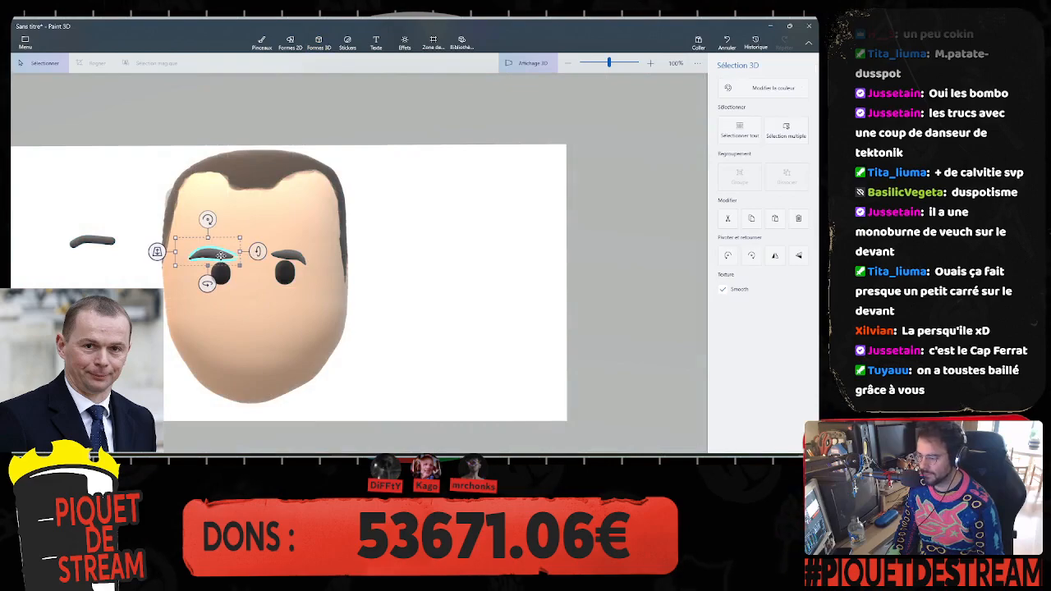
drag(220, 256, 222, 255)
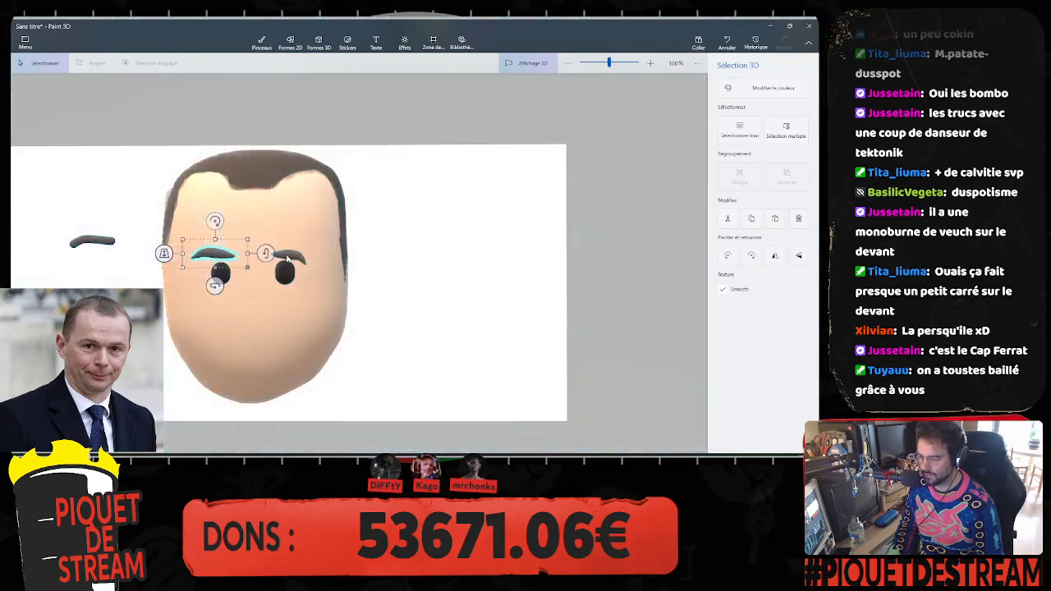
Step: Delete the right-hand eyebrow and place a copy of the left-hand one above the right-hand eye
click(287, 255)
key(Delete)
click(216, 257)
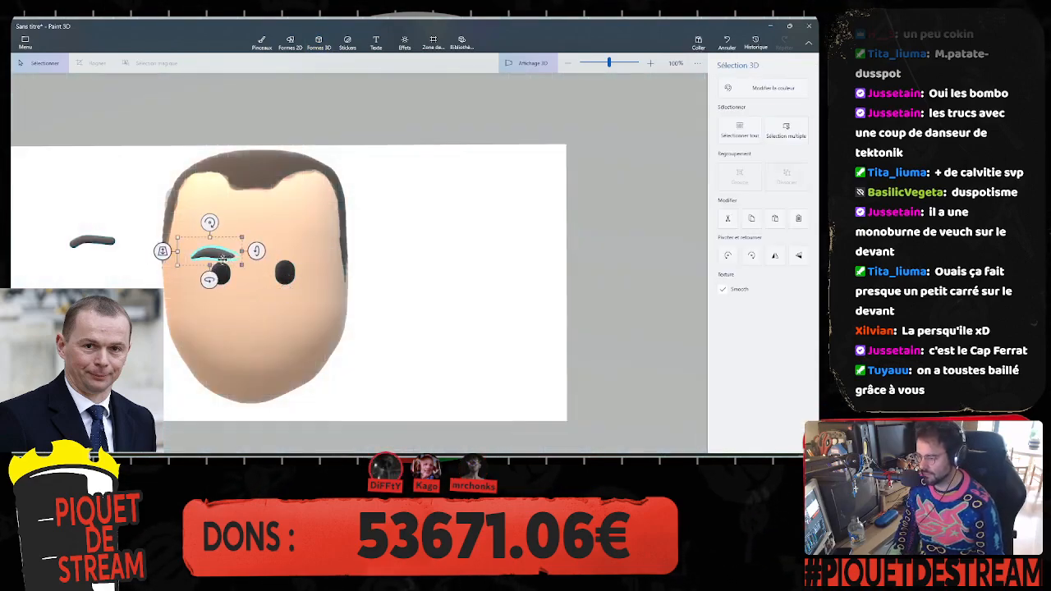
drag(216, 257, 284, 256)
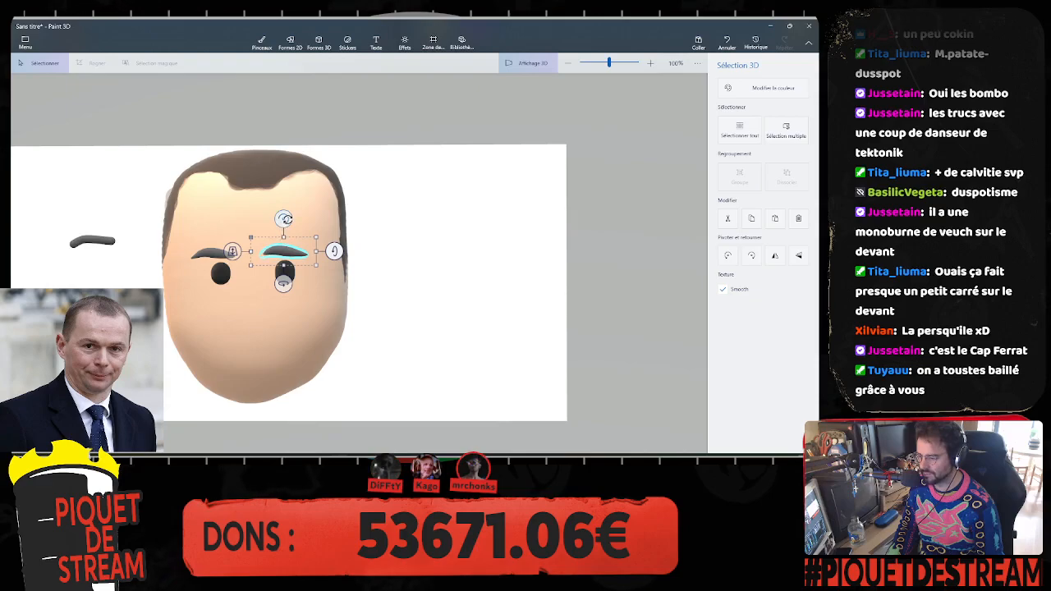
Step: Check the copied eyebrow from above, undo the stray rotation and shift it slightly outward over the right-hand eye
right_drag(385, 211, 298, 263)
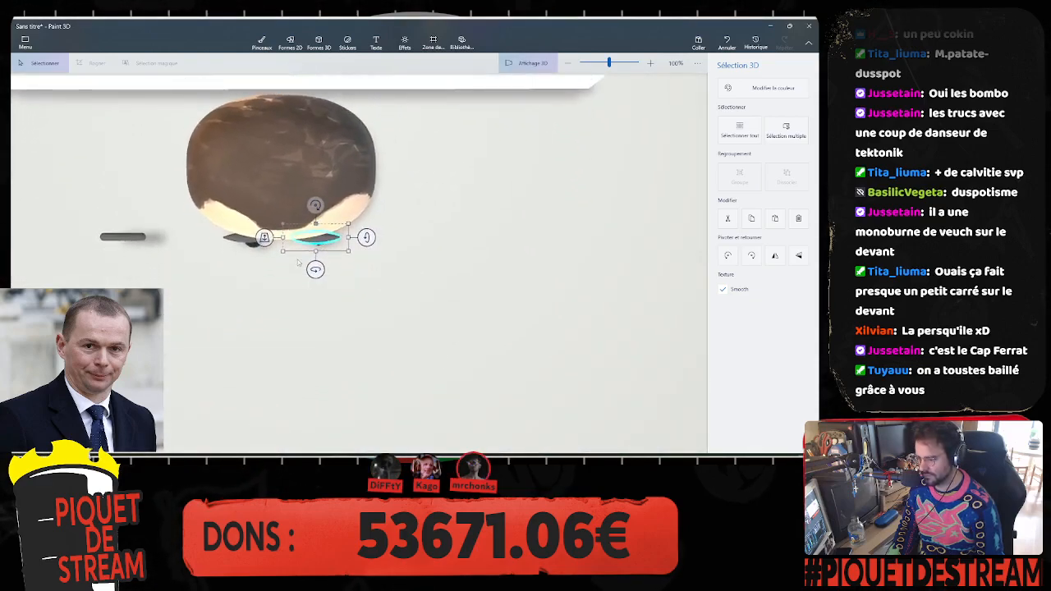
drag(315, 206, 317, 270)
key(ctrl+z)
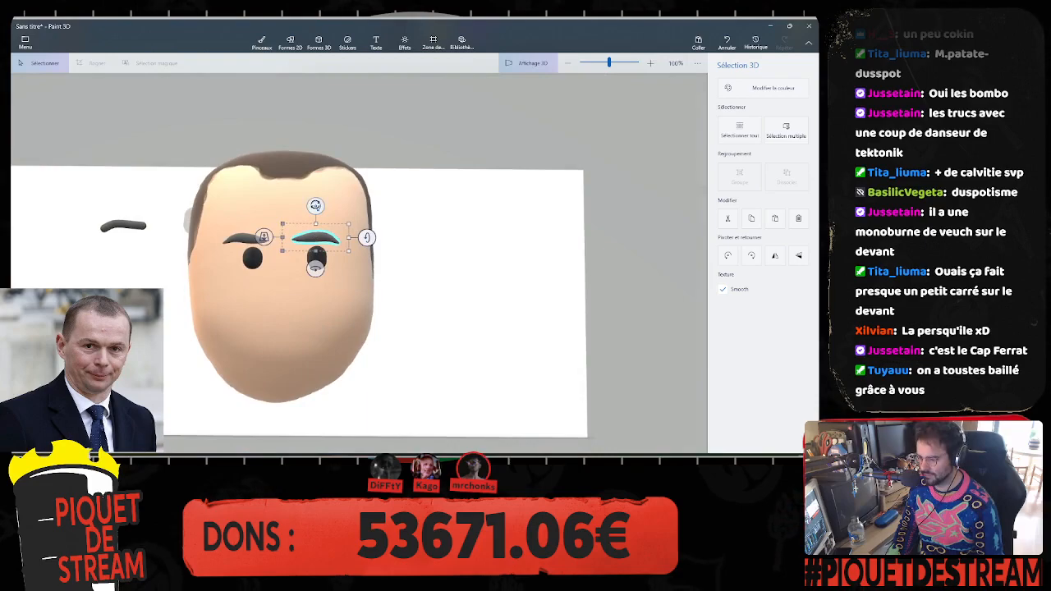
drag(321, 239, 329, 238)
click(429, 261)
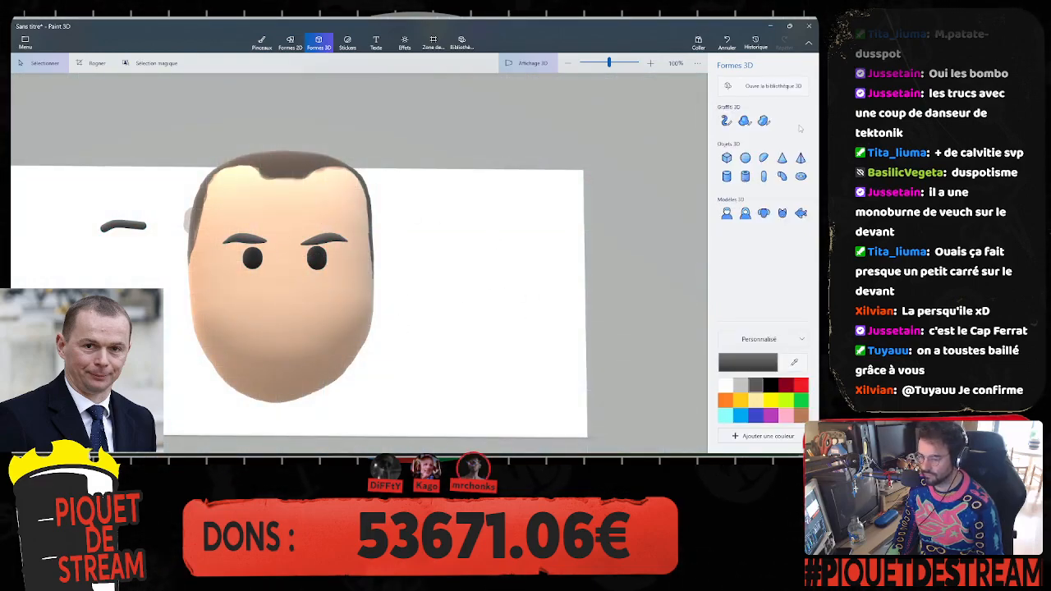
Step: Reset the tube brush to no tapering and draw a narrow vertical 3D cube block in the nose area
click(727, 122)
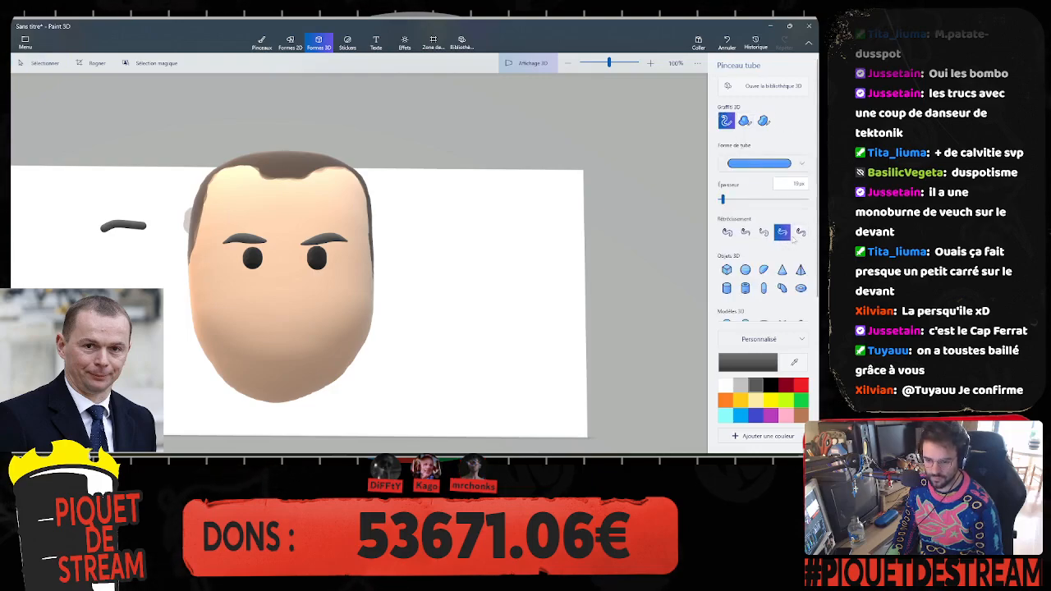
click(728, 233)
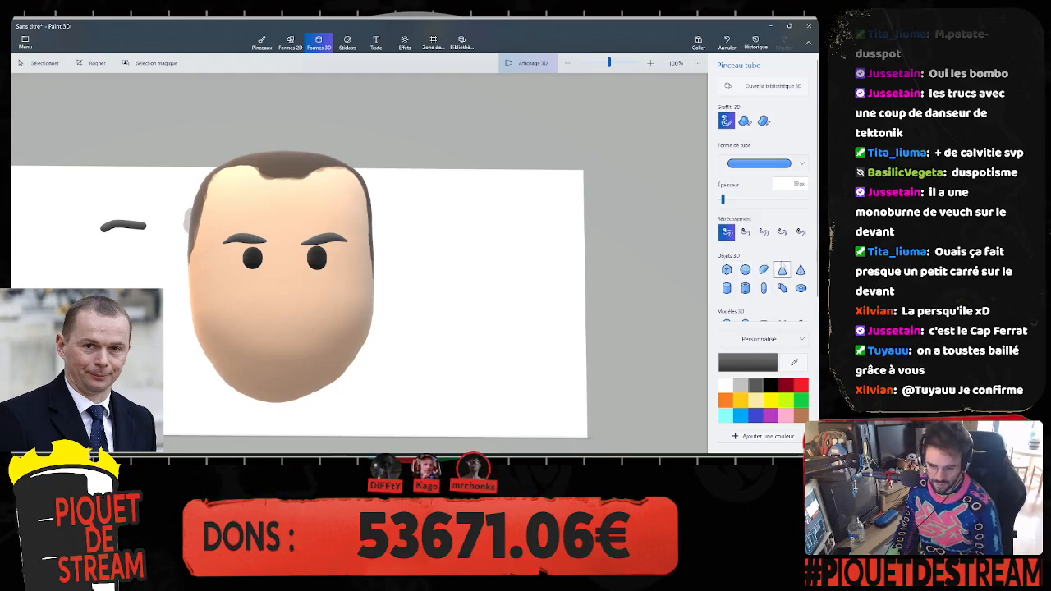
click(727, 269)
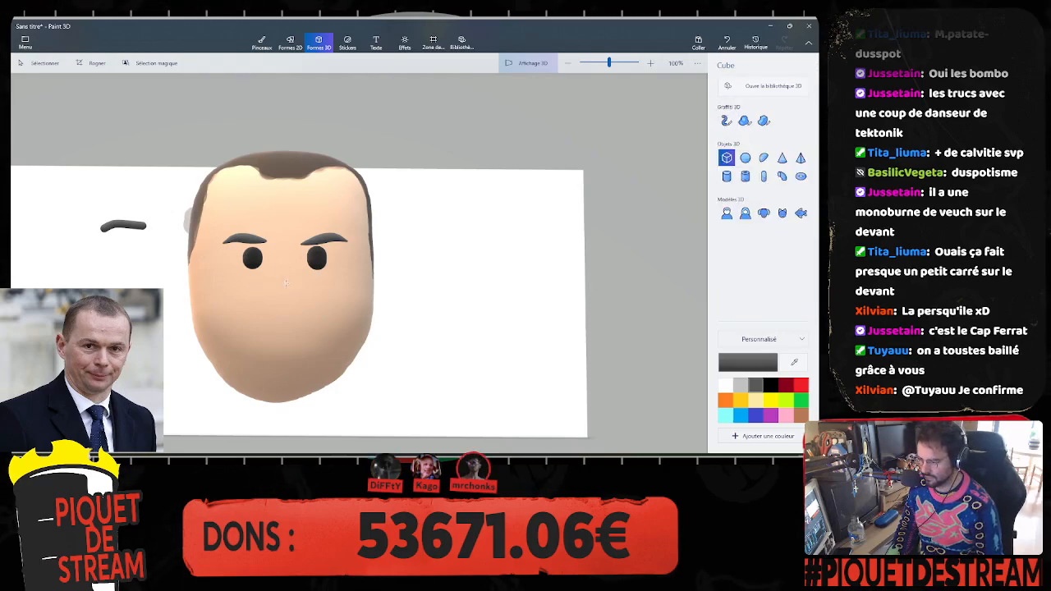
drag(286, 284, 301, 318)
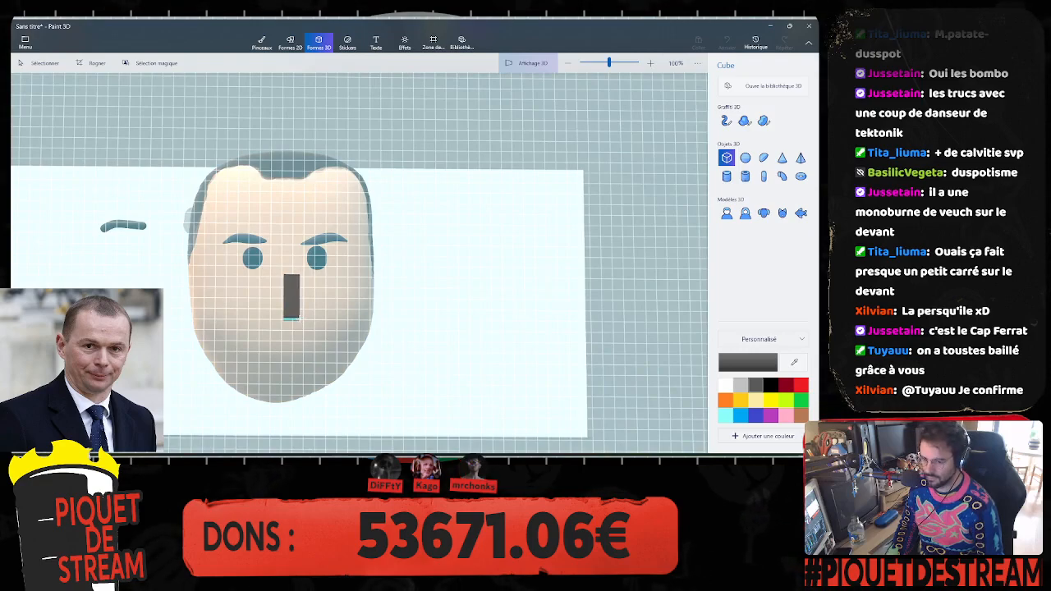
Step: Move the nose block up between the eyes and stretch it slightly downward
drag(290, 295, 282, 263)
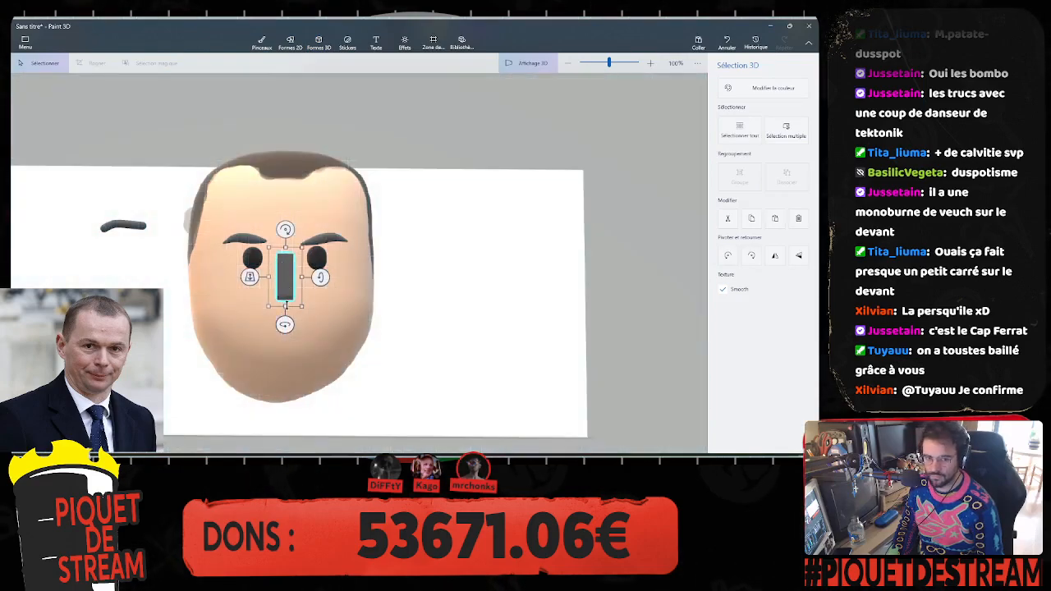
click(286, 311)
click(285, 300)
drag(284, 300, 284, 299)
Step: Try to set the nose block against the front of the face in side view and tilt it, and undo its placement
right_drag(422, 281, 526, 276)
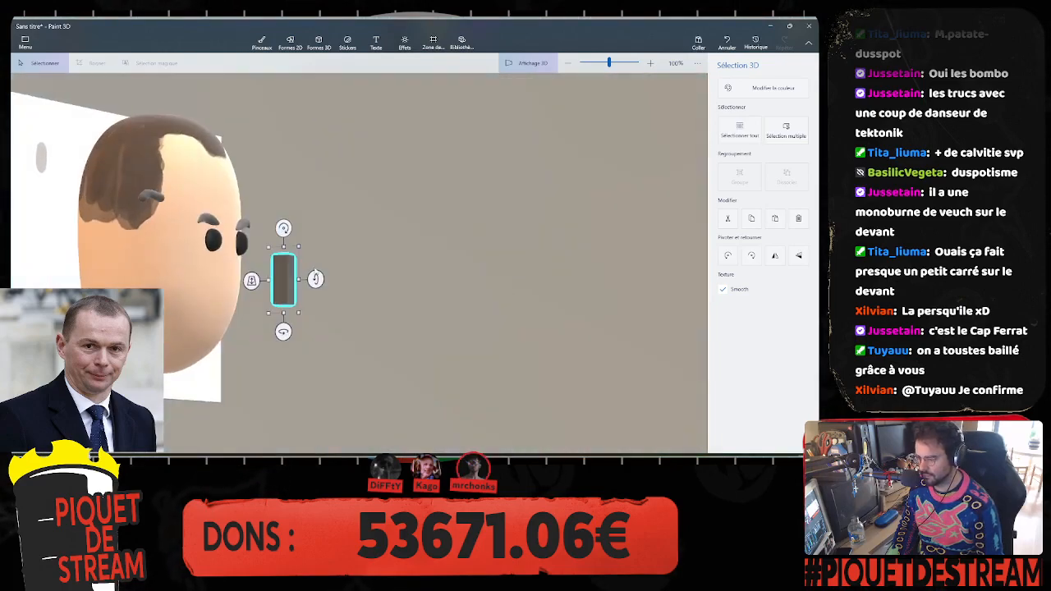
right_drag(345, 283, 387, 285)
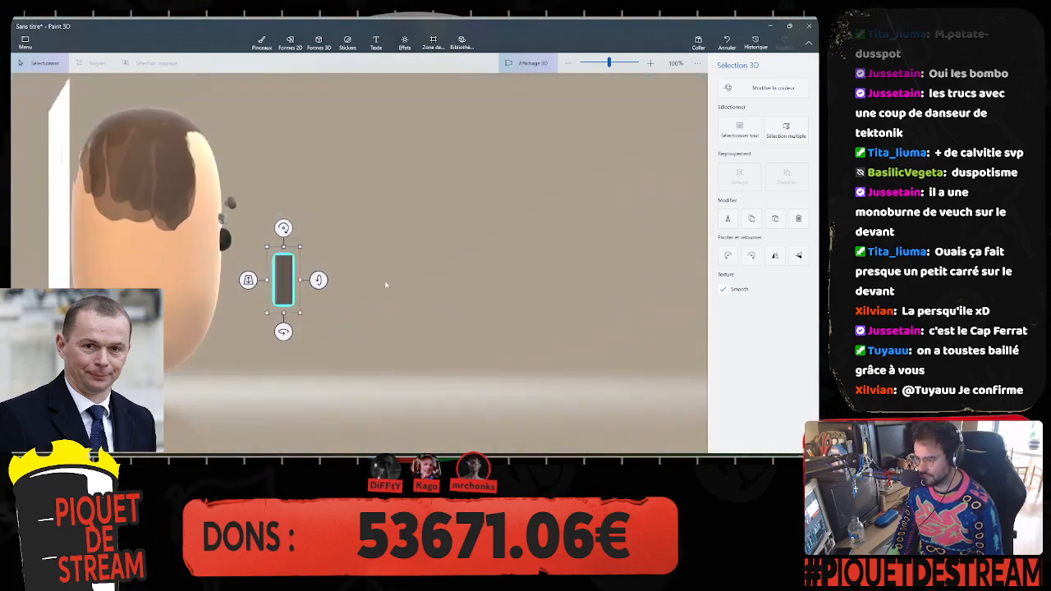
drag(281, 277, 224, 267)
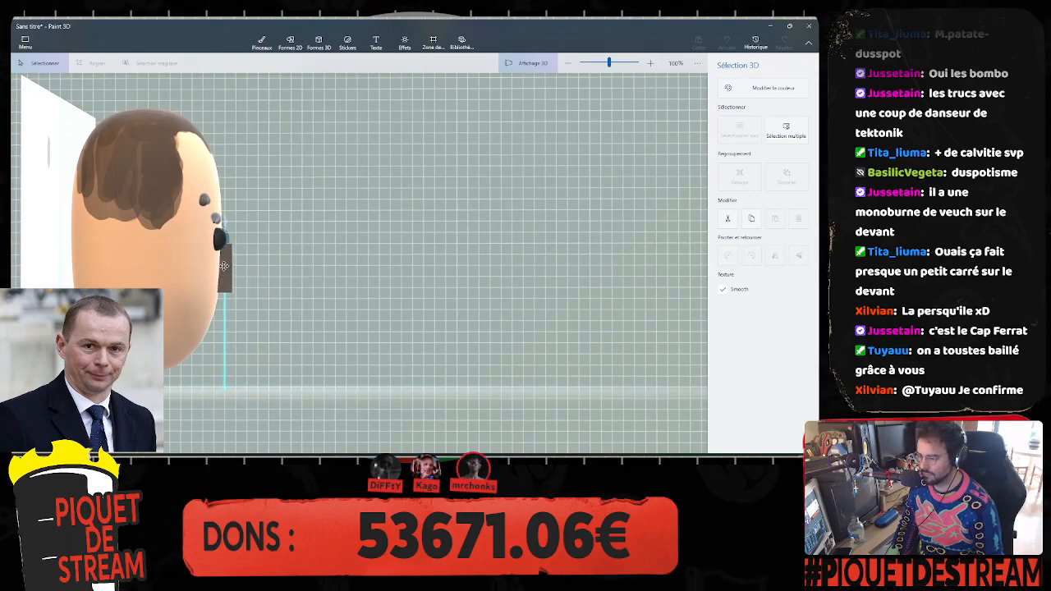
drag(225, 215, 216, 216)
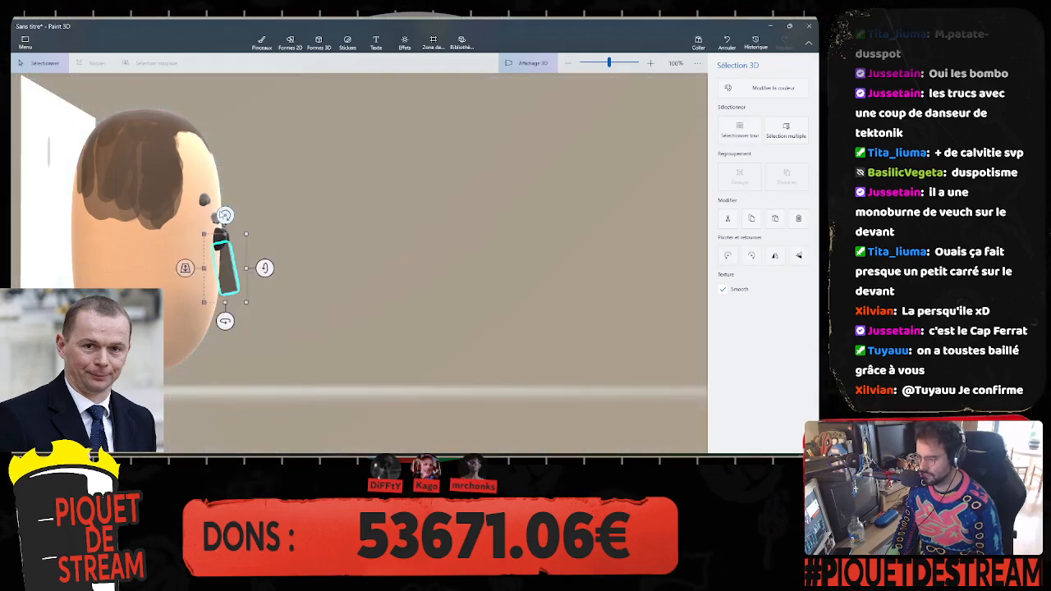
key(ctrl+z)
key(ctrl+v)
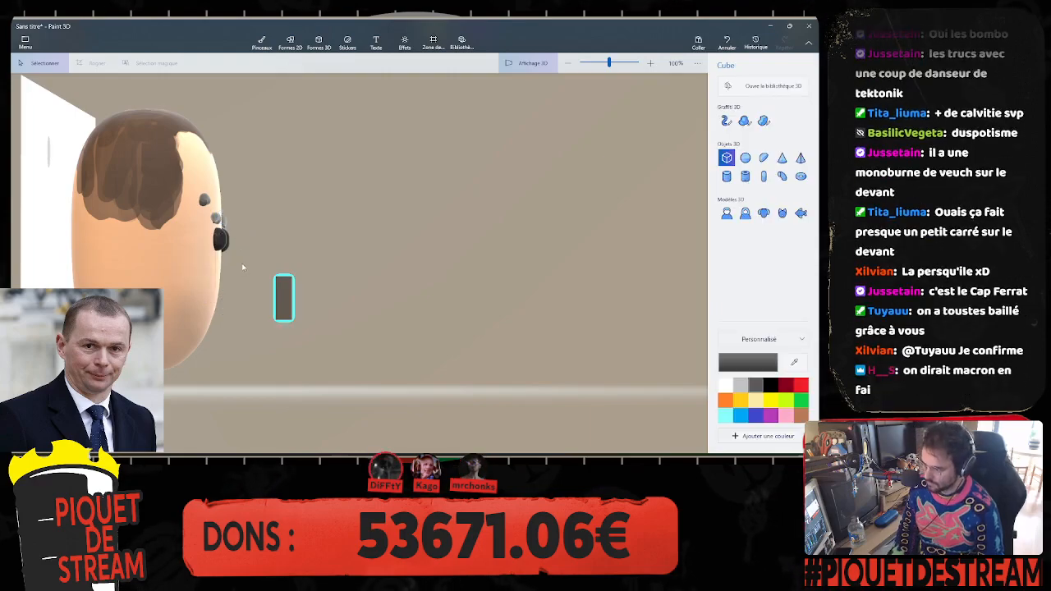
right_drag(410, 279, 284, 292)
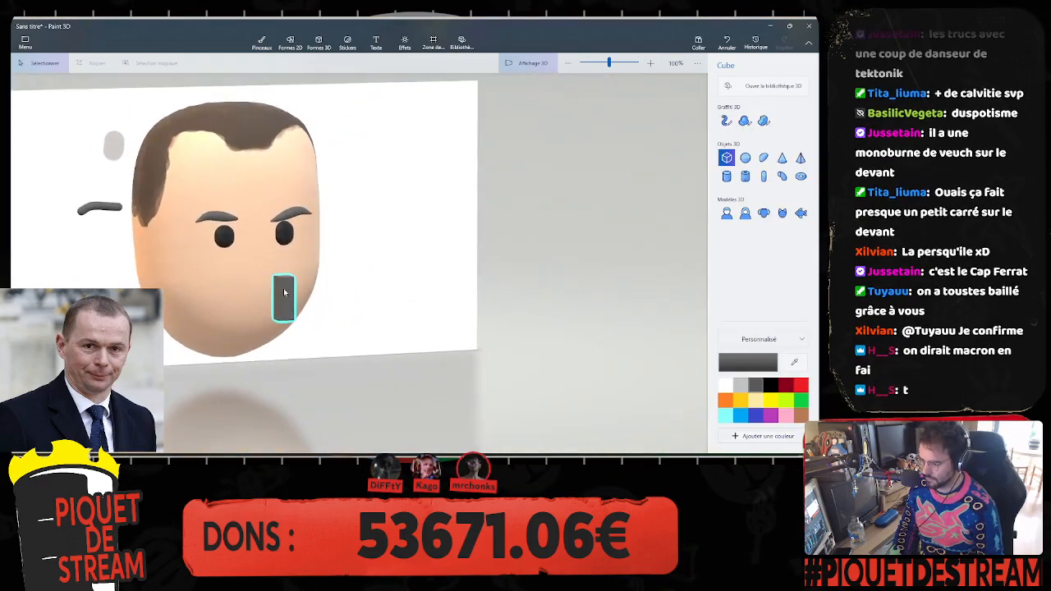
Step: Move the nose block up between the eyes and set it back against the front of the face
click(284, 293)
drag(279, 292, 275, 251)
right_drag(345, 287, 435, 307)
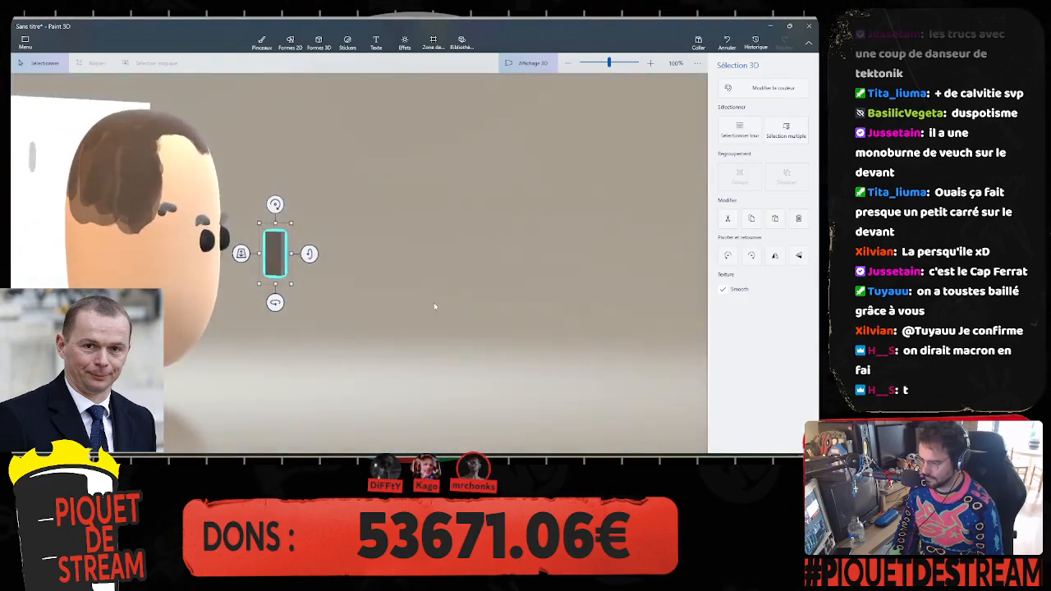
drag(275, 253, 220, 290)
click(222, 299)
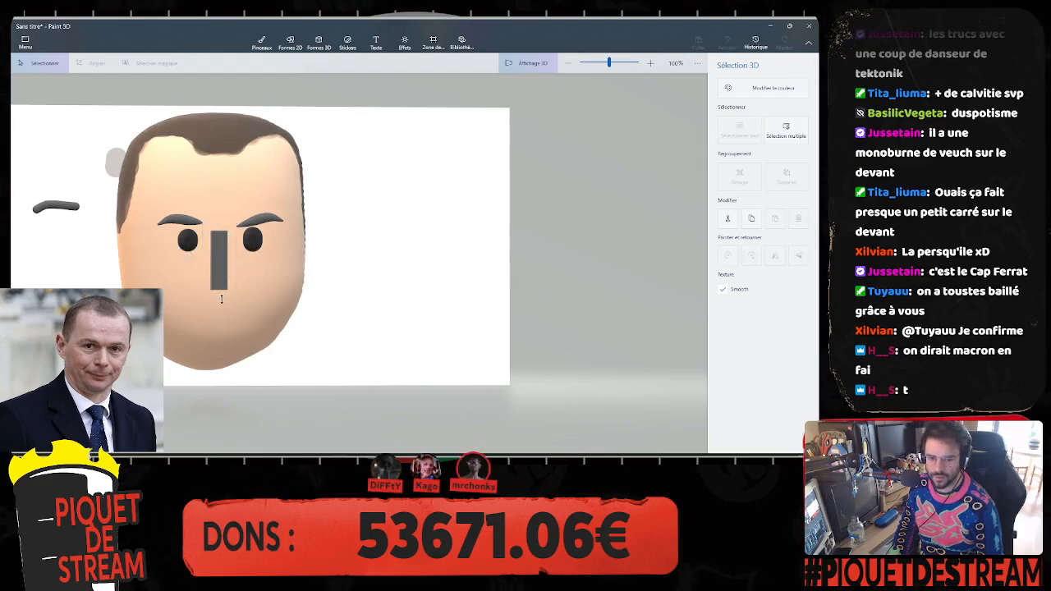
Step: Stretch the nose block slightly in side view so that its back reaches further into the face
drag(222, 295, 221, 295)
right_drag(238, 304, 420, 310)
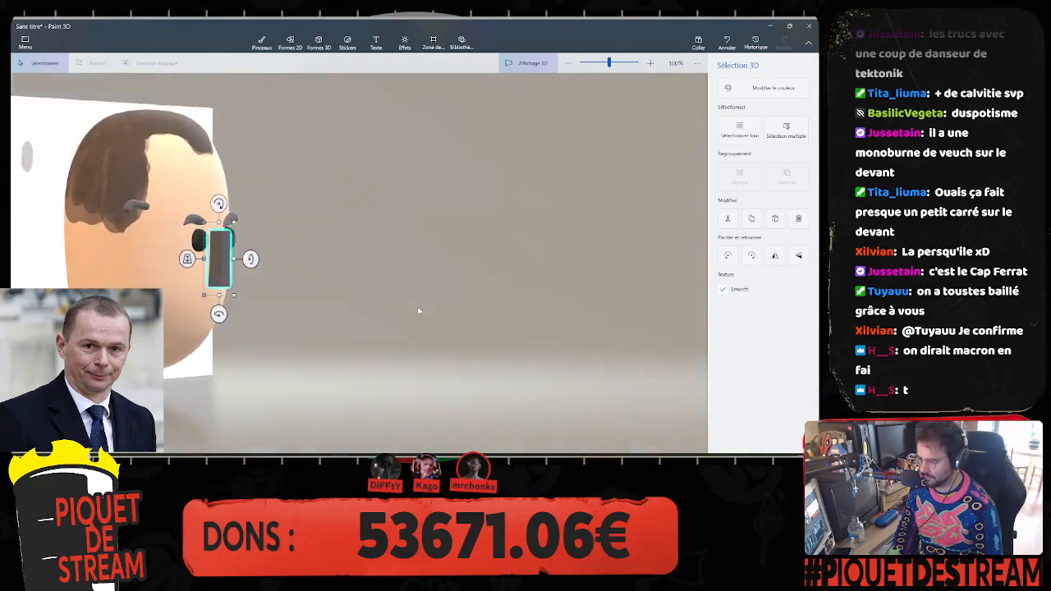
drag(204, 260, 194, 259)
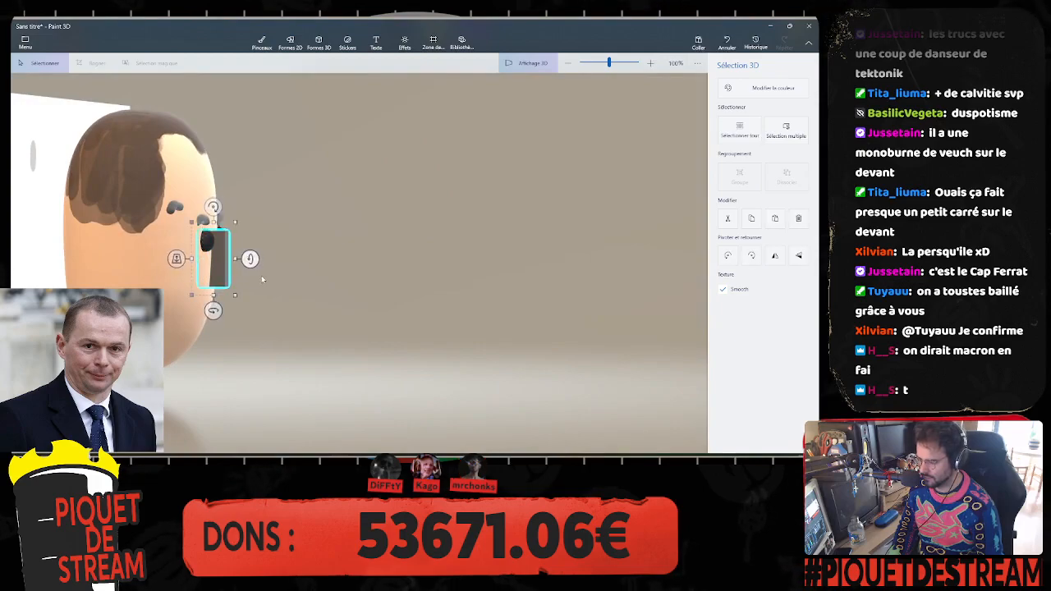
right_drag(271, 279, 520, 259)
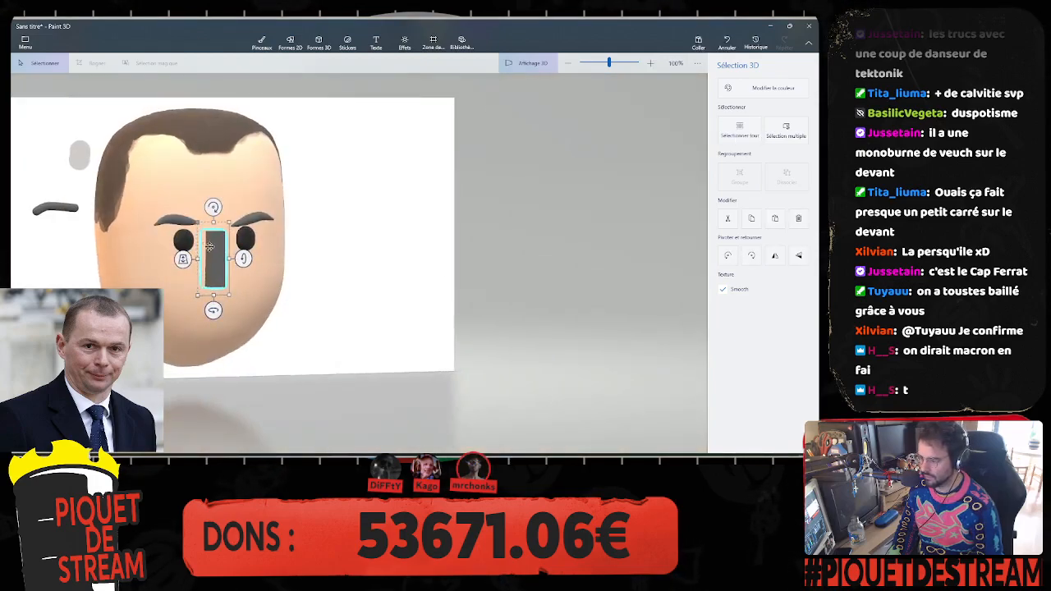
Step: Recolour the nose block with the skin tone sampled from the face
click(762, 87)
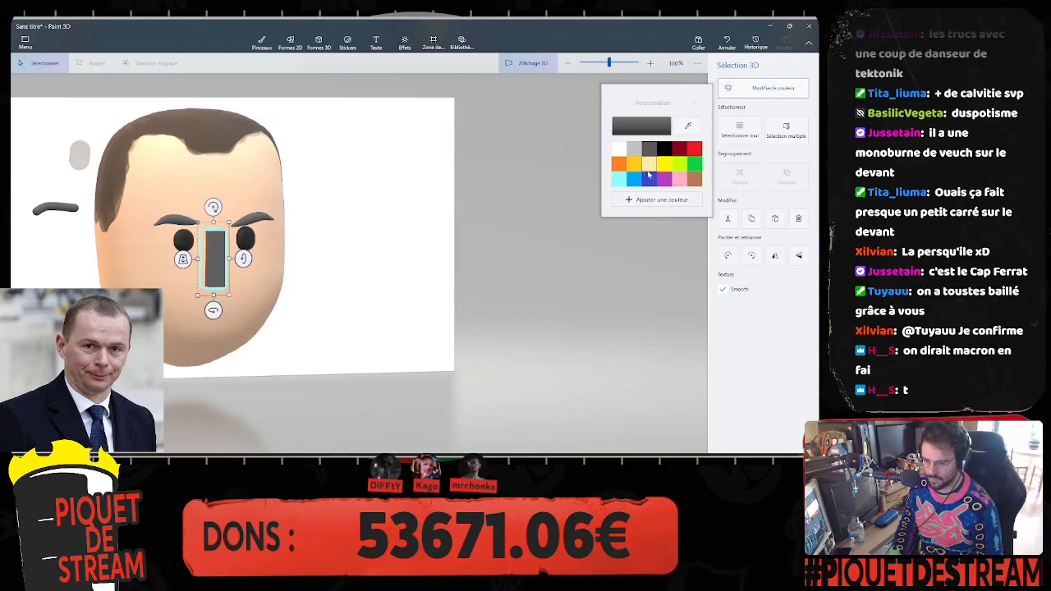
click(690, 126)
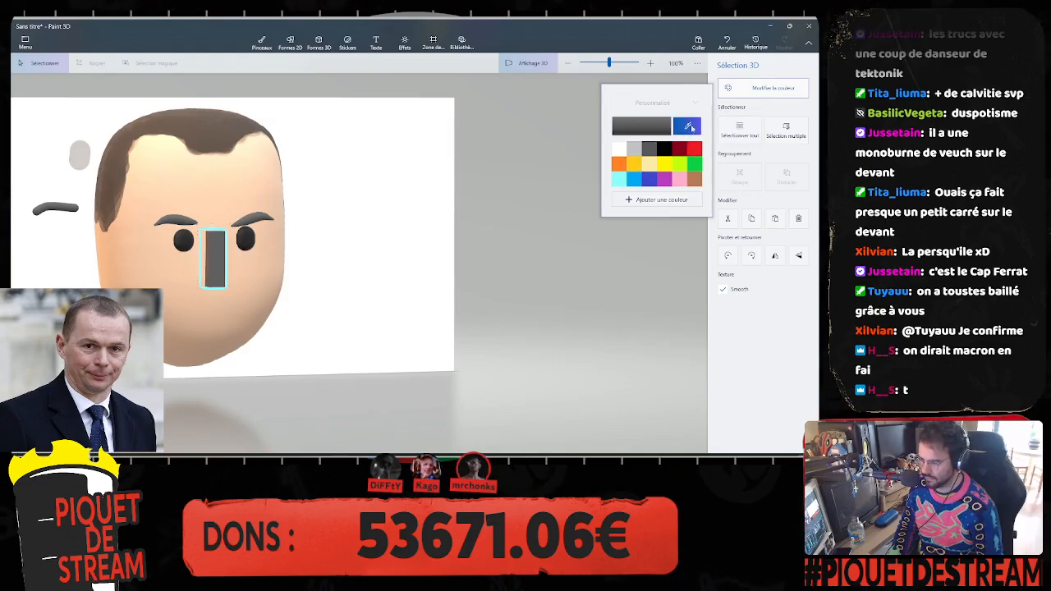
click(164, 250)
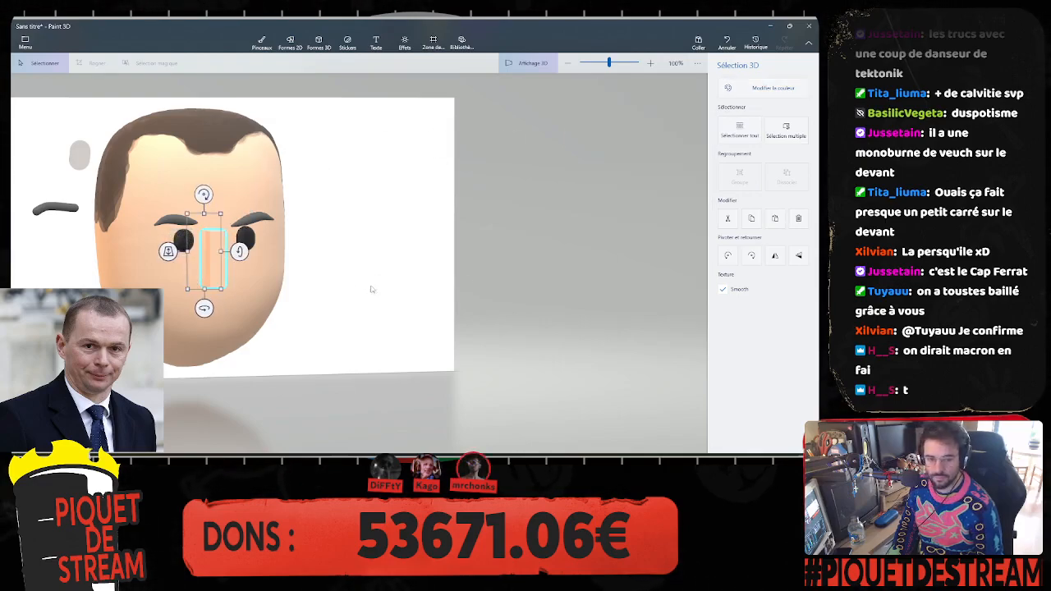
Step: Rotate the nose block slightly to straighten it and nudge it into line between the eyes, checking it from several angles
drag(371, 289, 449, 282)
right_drag(408, 228, 305, 243)
drag(213, 203, 198, 201)
drag(225, 270, 223, 270)
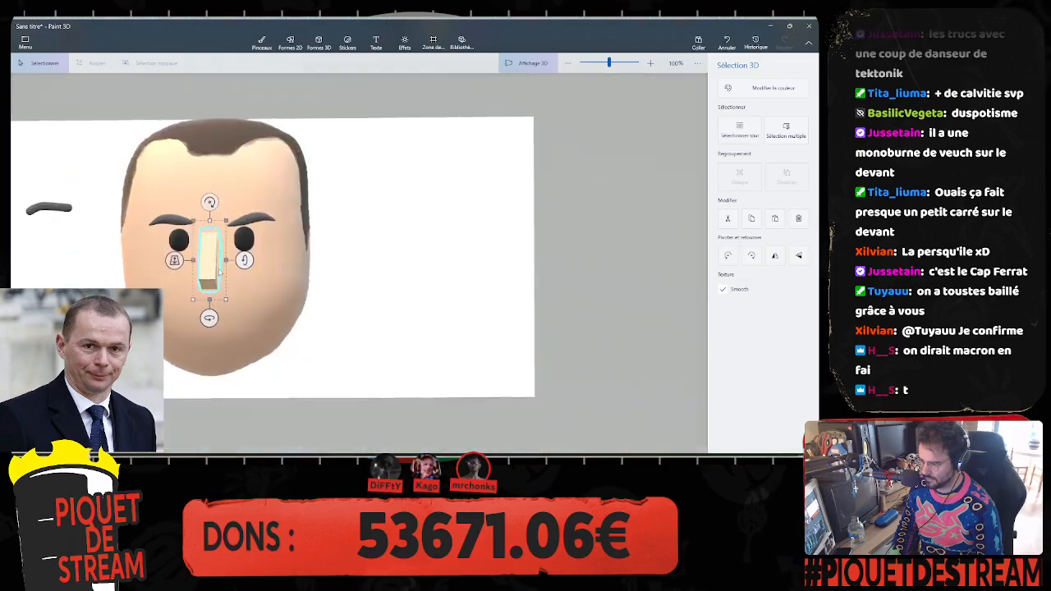
right_drag(233, 271, 331, 271)
drag(210, 202, 216, 203)
drag(220, 269, 220, 268)
right_drag(345, 275, 247, 297)
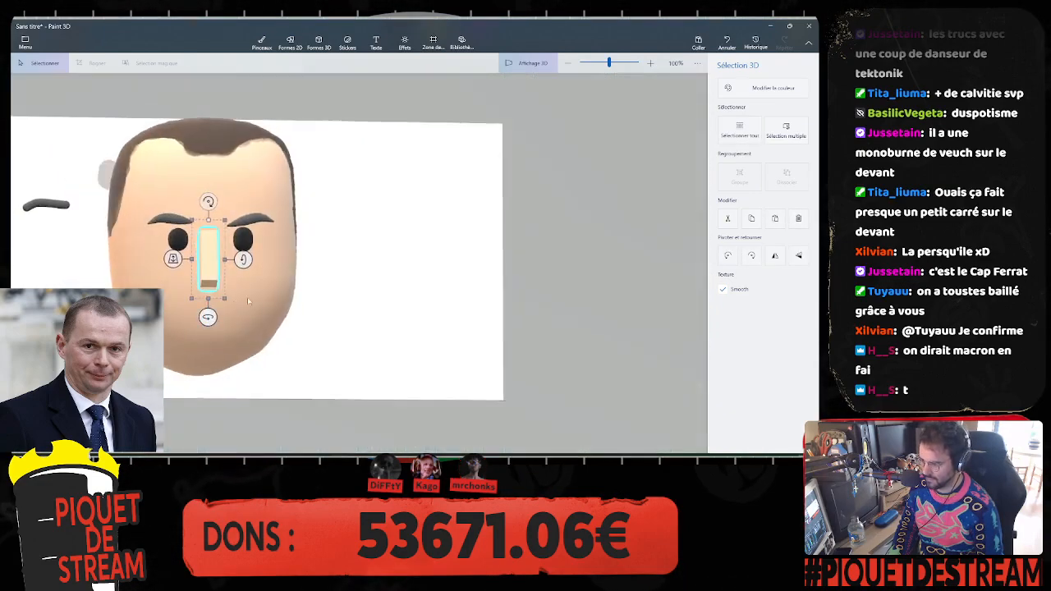
drag(212, 272, 211, 271)
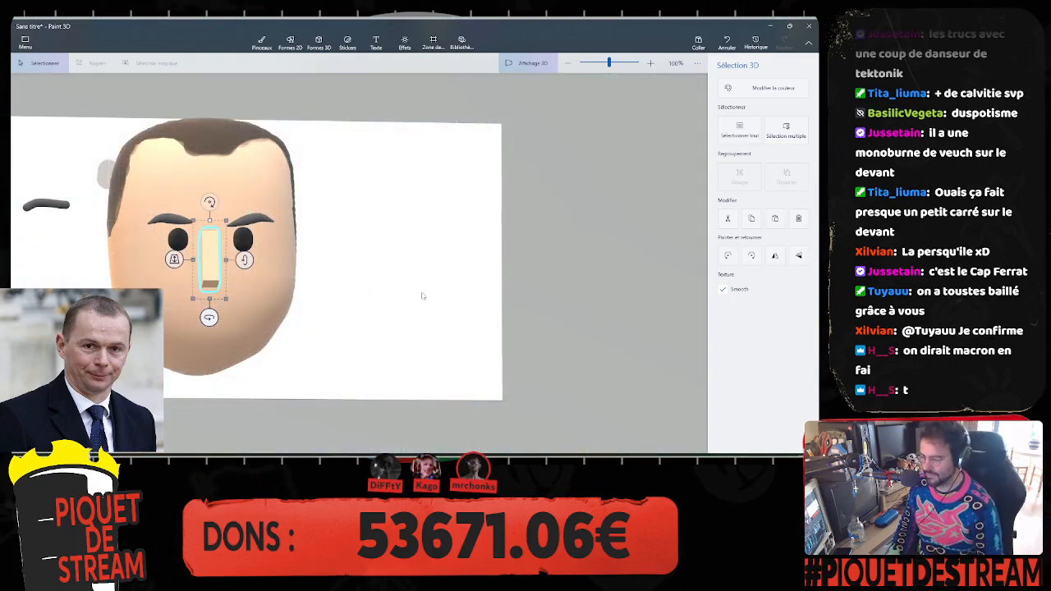
right_drag(383, 316, 371, 318)
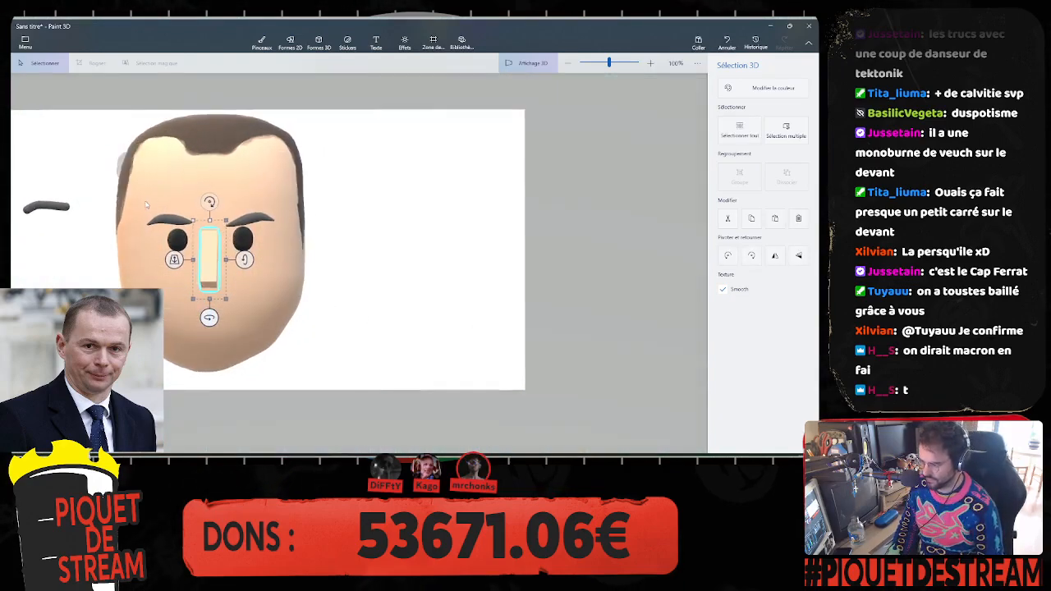
Step: Sample the face's skin tone as the marker colour and change it to a muted pink, RGB 225, 164, 142
click(261, 42)
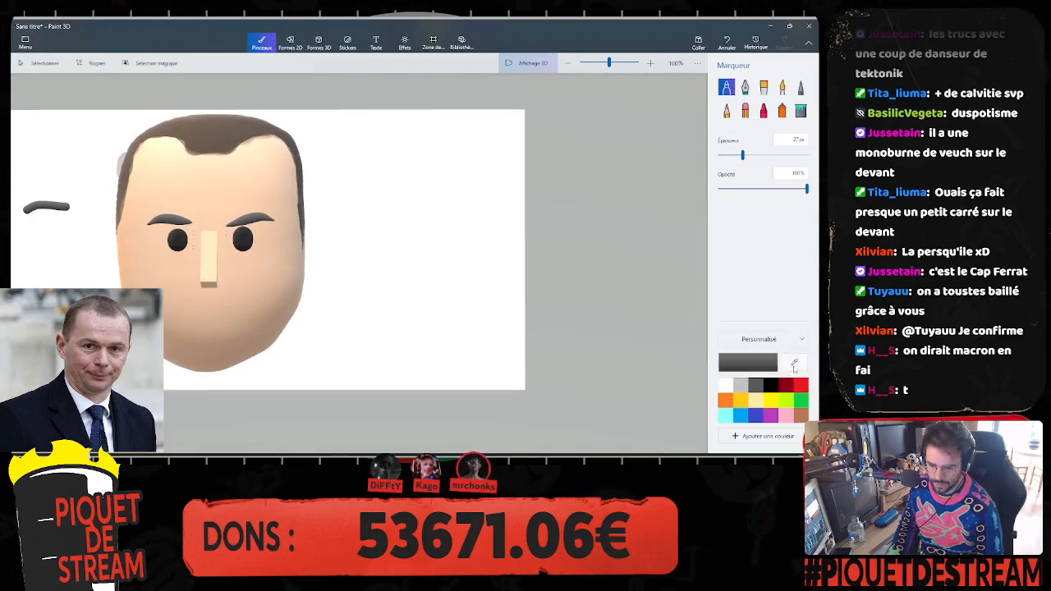
click(795, 362)
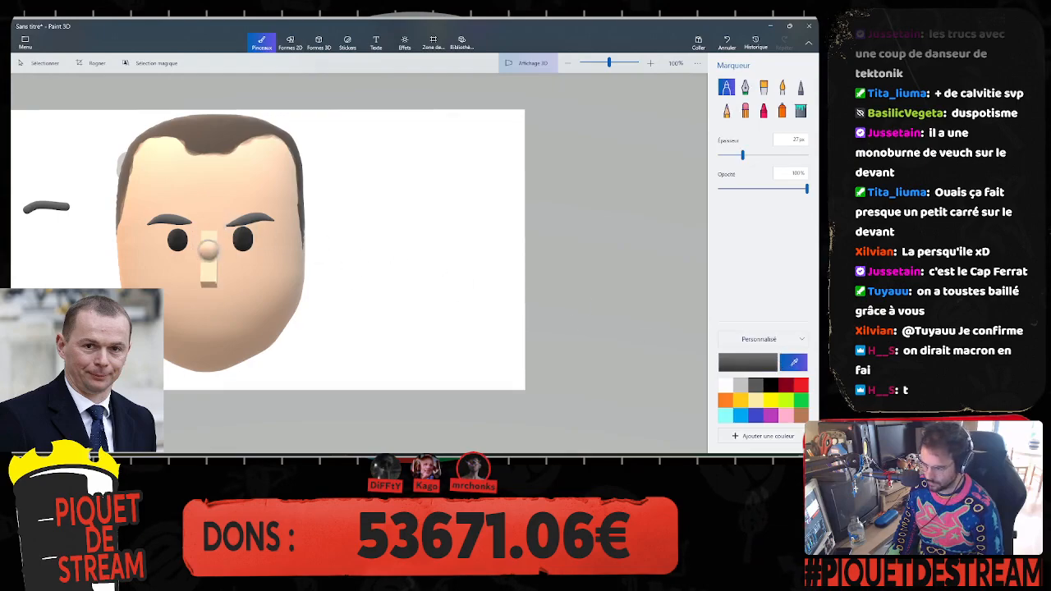
click(232, 276)
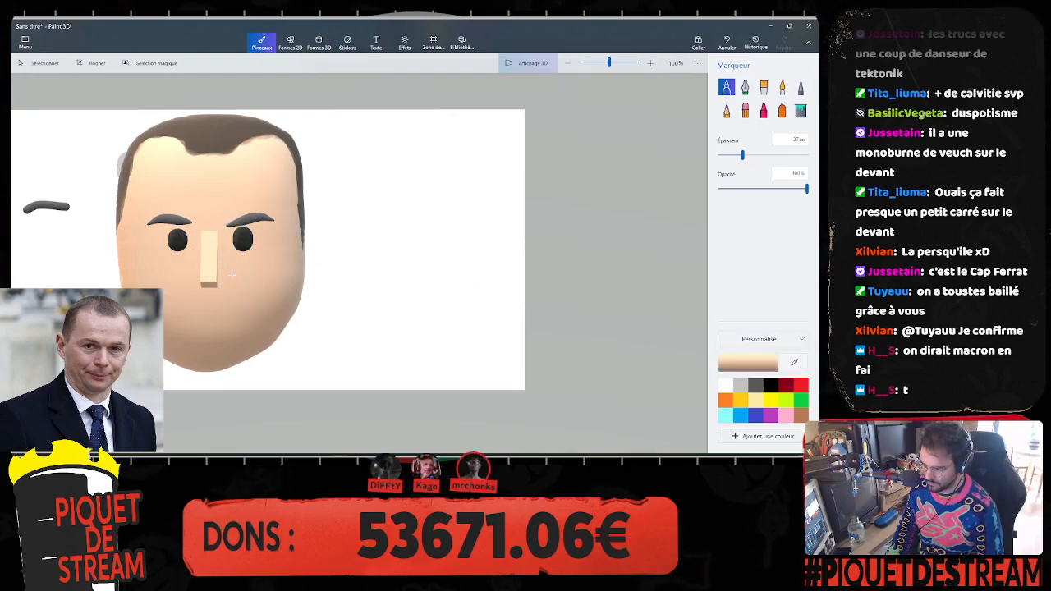
click(747, 363)
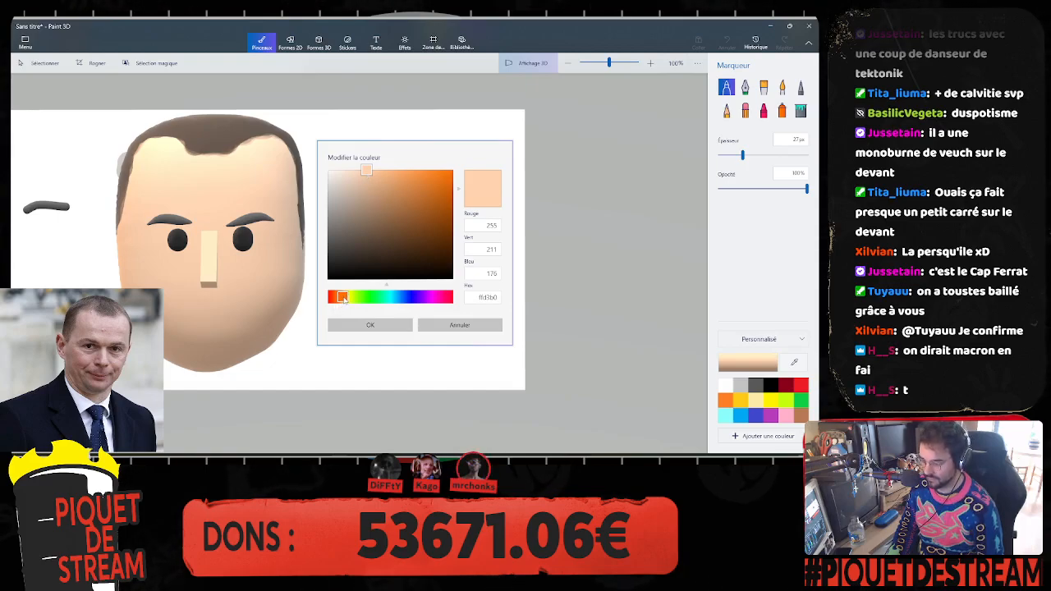
drag(342, 299, 343, 299)
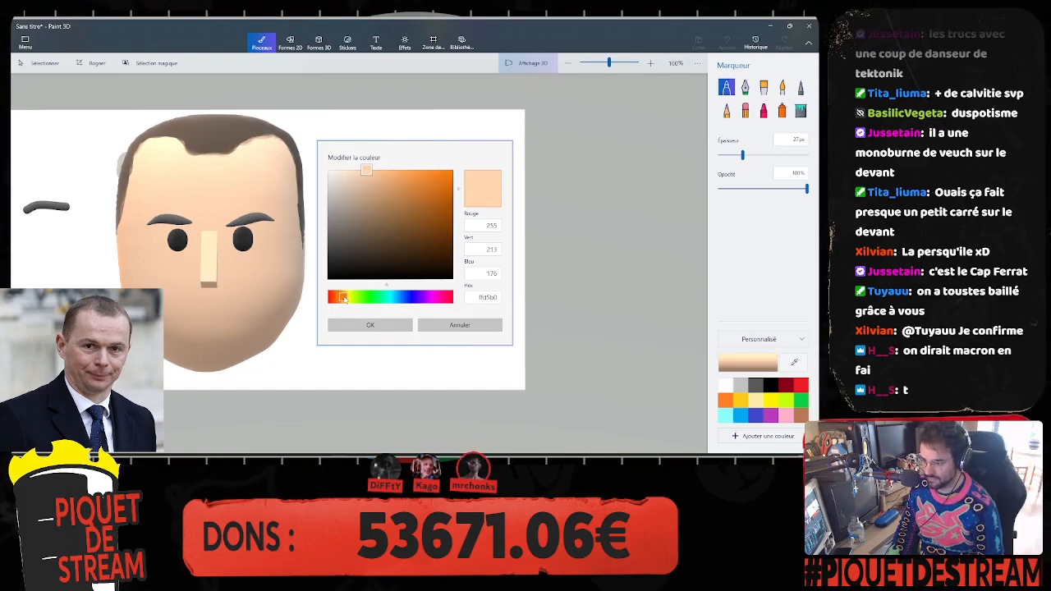
click(367, 174)
drag(366, 177, 367, 184)
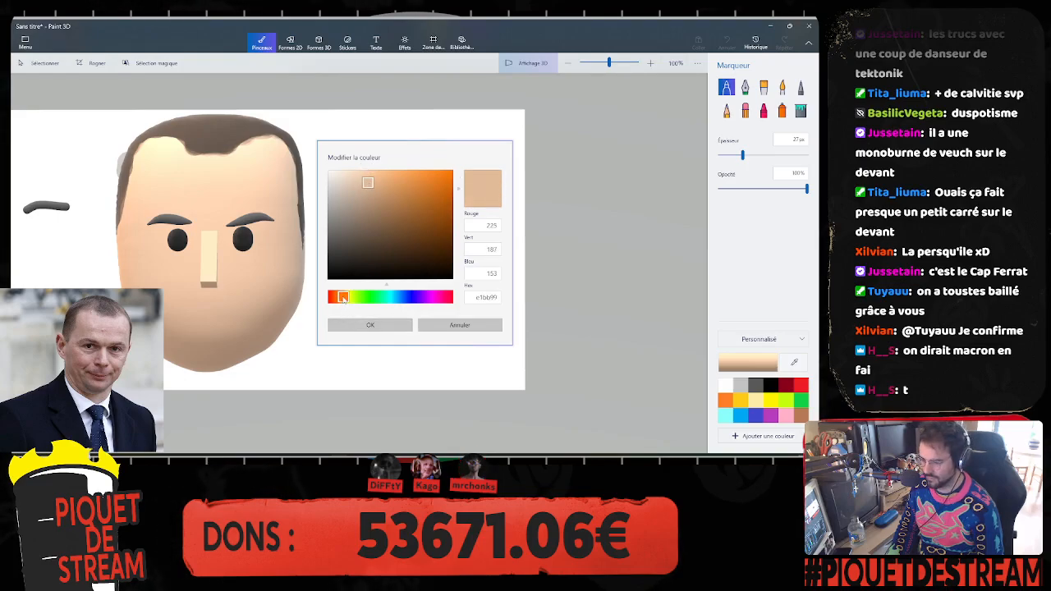
drag(343, 297, 340, 299)
drag(368, 182, 375, 184)
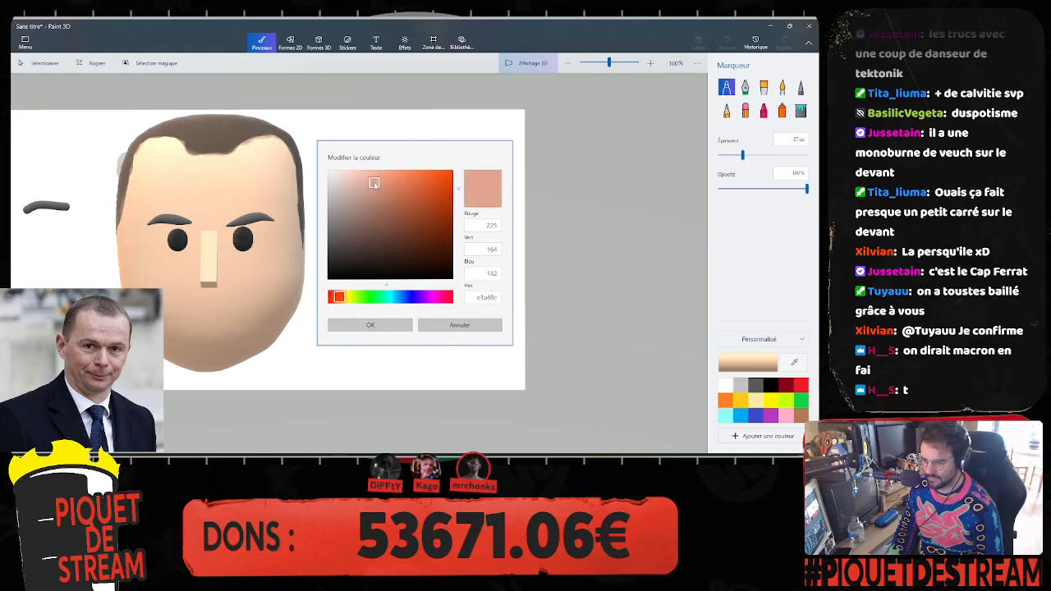
click(374, 326)
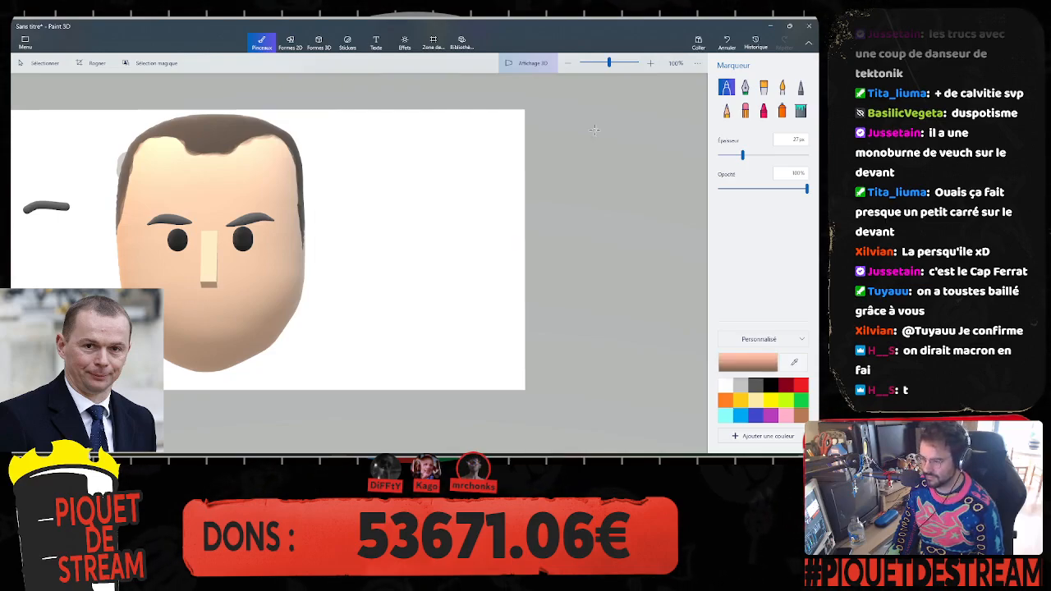
Step: Reduce the marker thickness to 12 px and frame the lower half of the face for the mouth
drag(733, 157, 732, 155)
scroll(265, 250, up, 1)
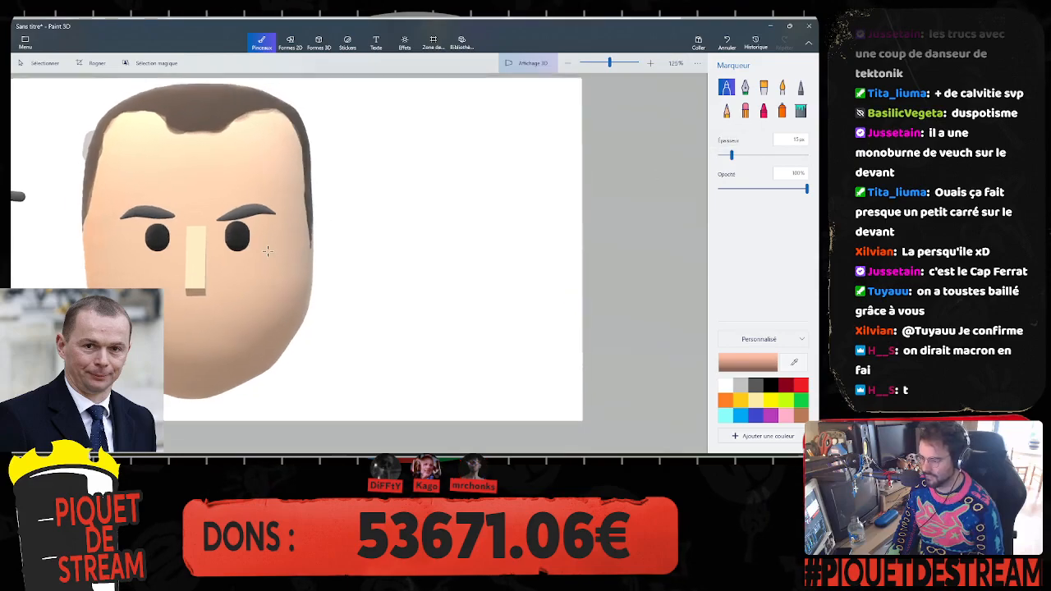
middle_drag(363, 249, 492, 206)
scroll(358, 272, up, 4)
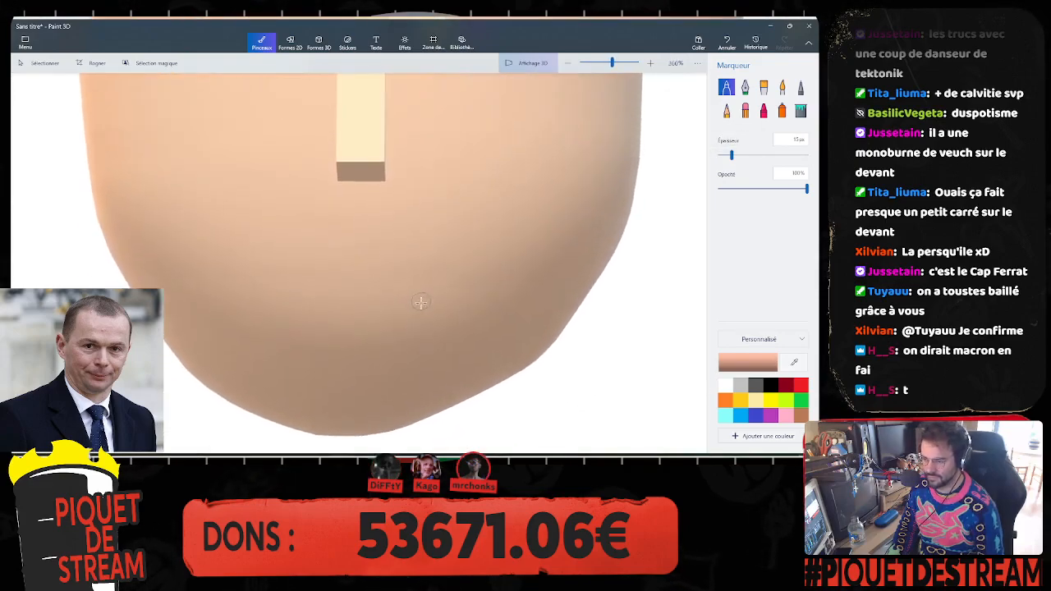
scroll(418, 274, down, 2)
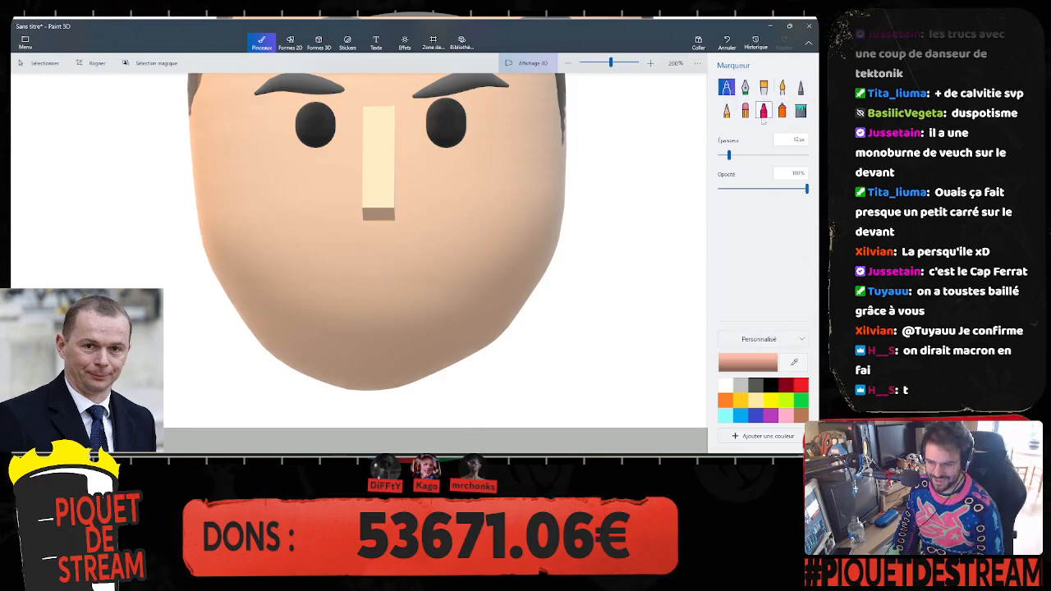
Step: Set the 3D tube brush to taper at both ends at 18 px, try a mouth stroke below the nose, and undo it
click(319, 41)
click(727, 123)
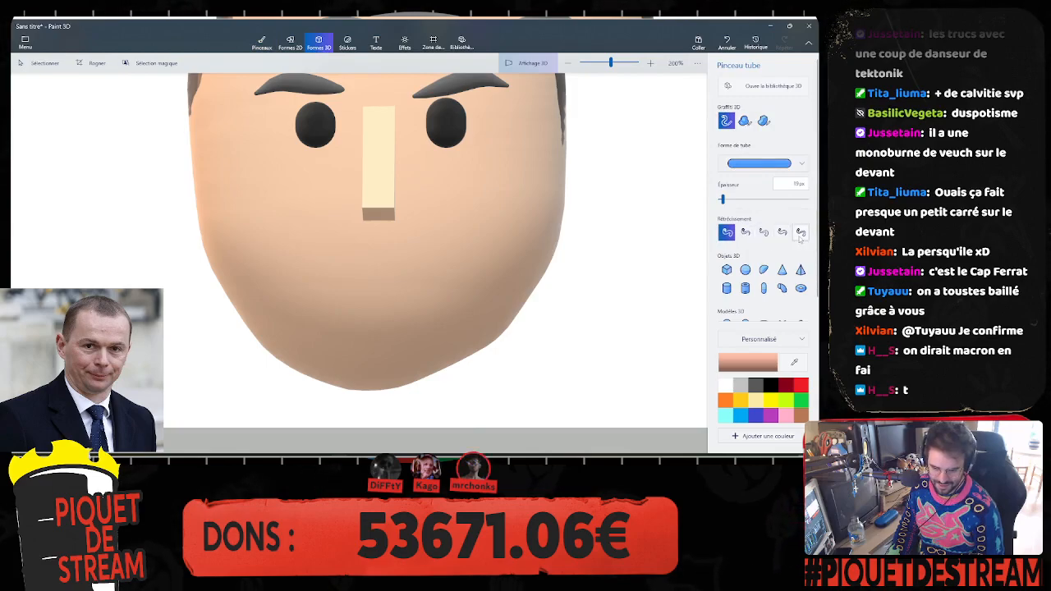
click(782, 232)
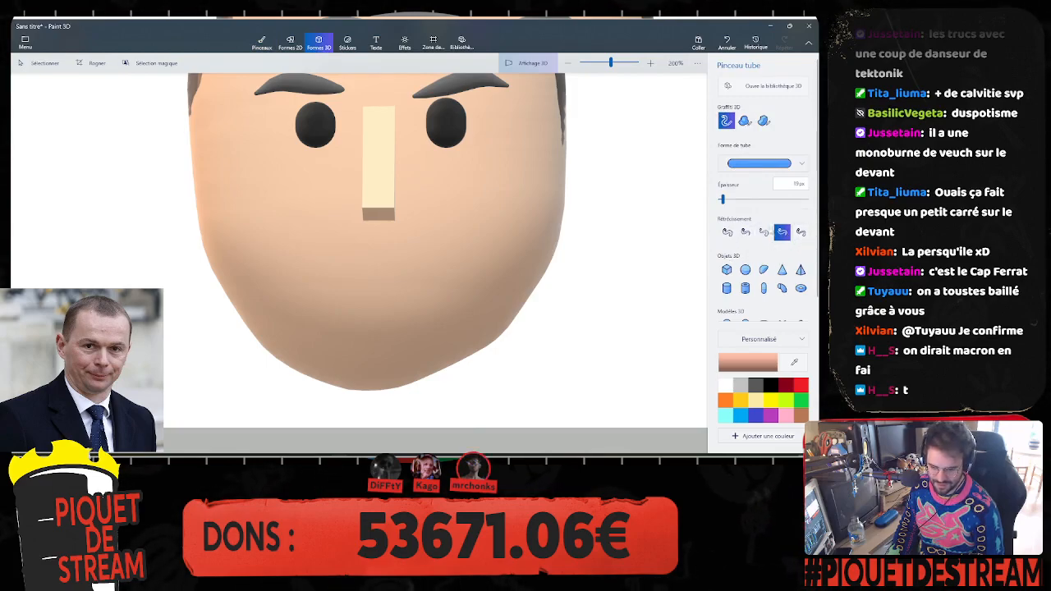
drag(723, 199, 725, 200)
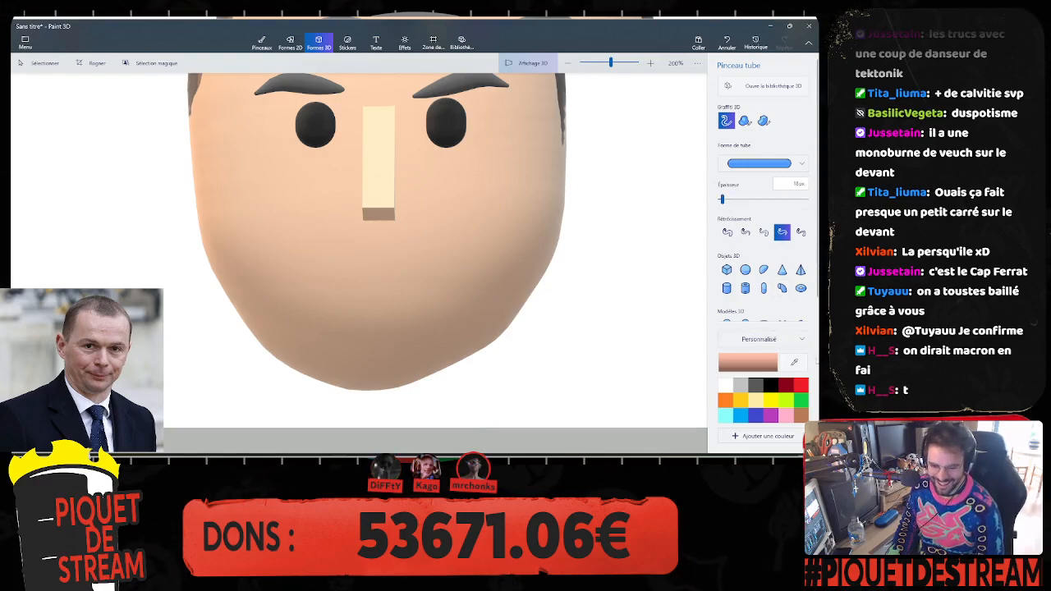
drag(321, 256, 427, 250)
key(ctrl+z)
Step: Change the tube colour to a stronger pink, RGB 227, 144, 115, and draw a smiling mouth curve below the nose
click(774, 368)
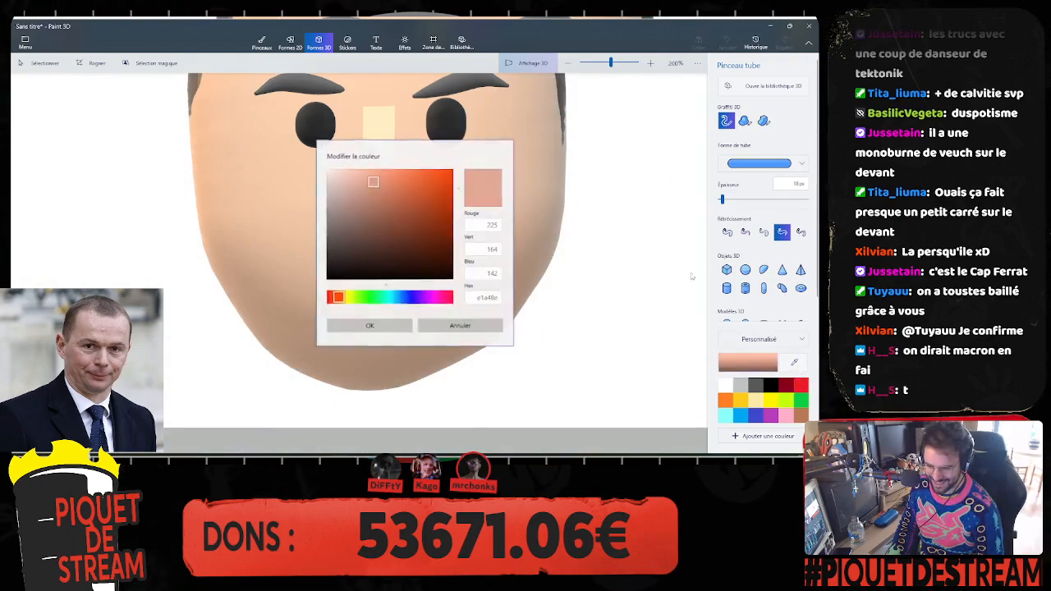
drag(374, 182, 389, 183)
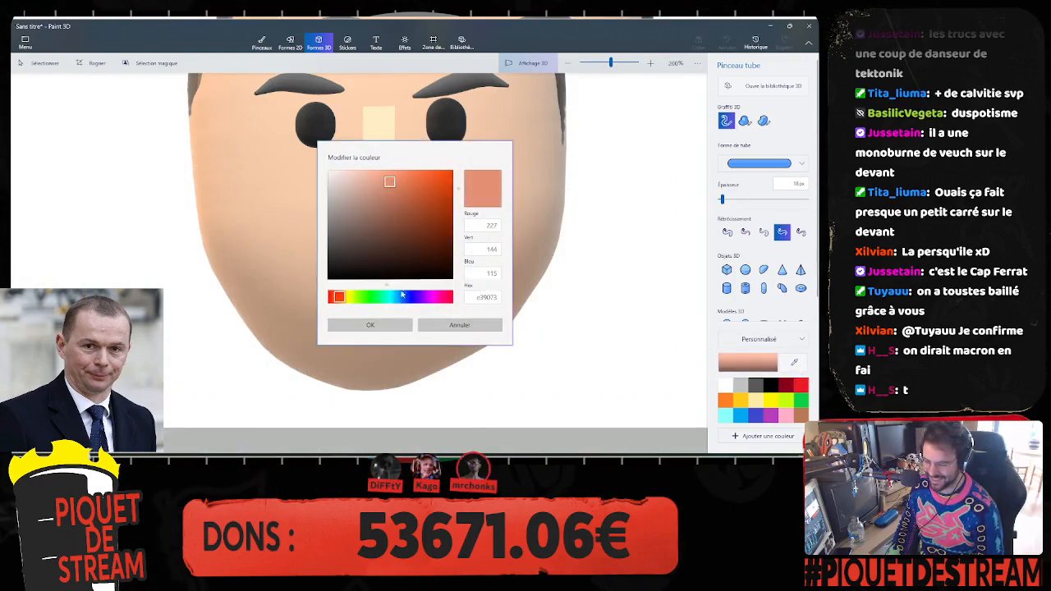
click(371, 326)
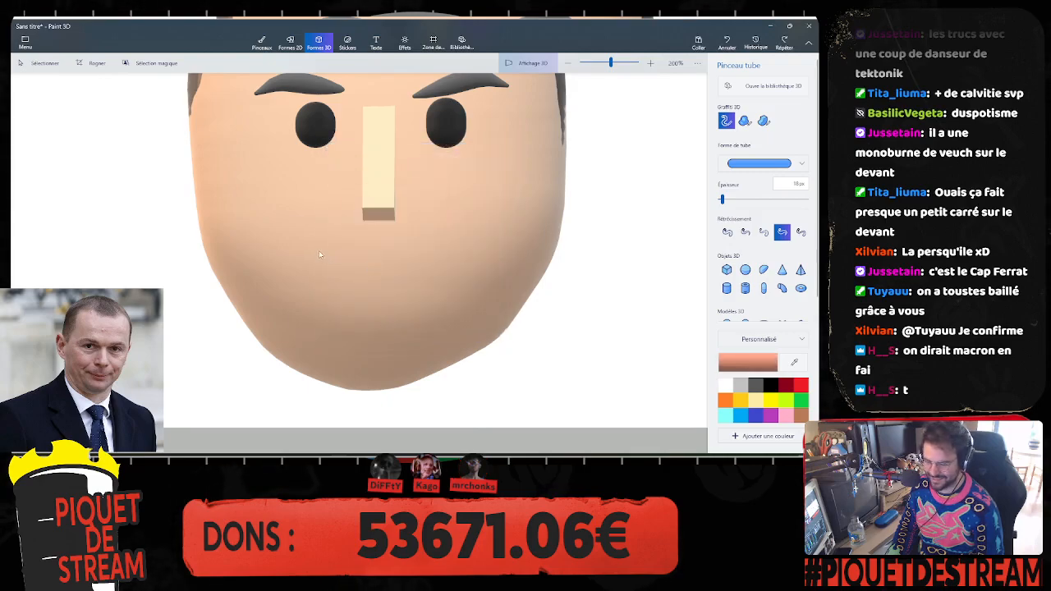
mouse_move(320, 255)
mouse_down()
mouse_move(394, 270)
mouse_move(440, 248)
mouse_up()
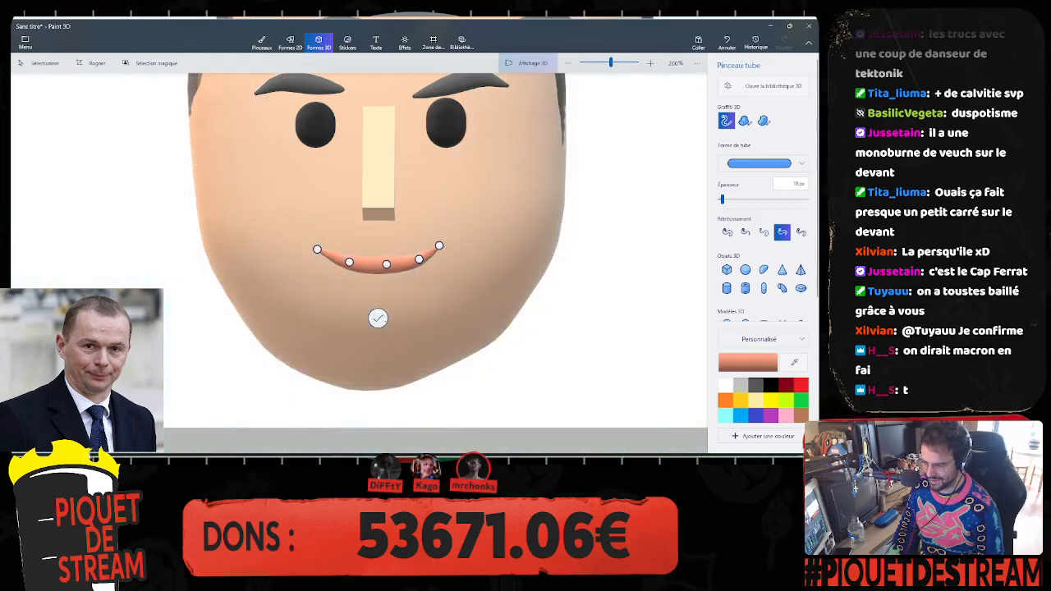
Step: Try to move the mouth slightly upward, and step back through the change with undo and redo
drag(379, 268, 383, 251)
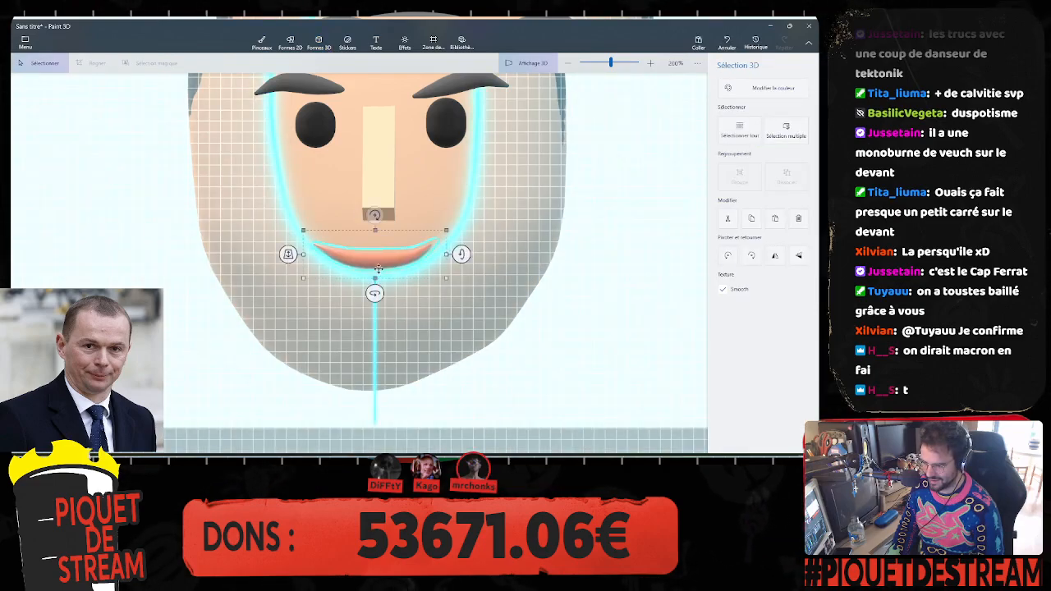
key(ctrl+z)
key(ctrl+z)
key(ctrl+y)
key(ctrl+y)
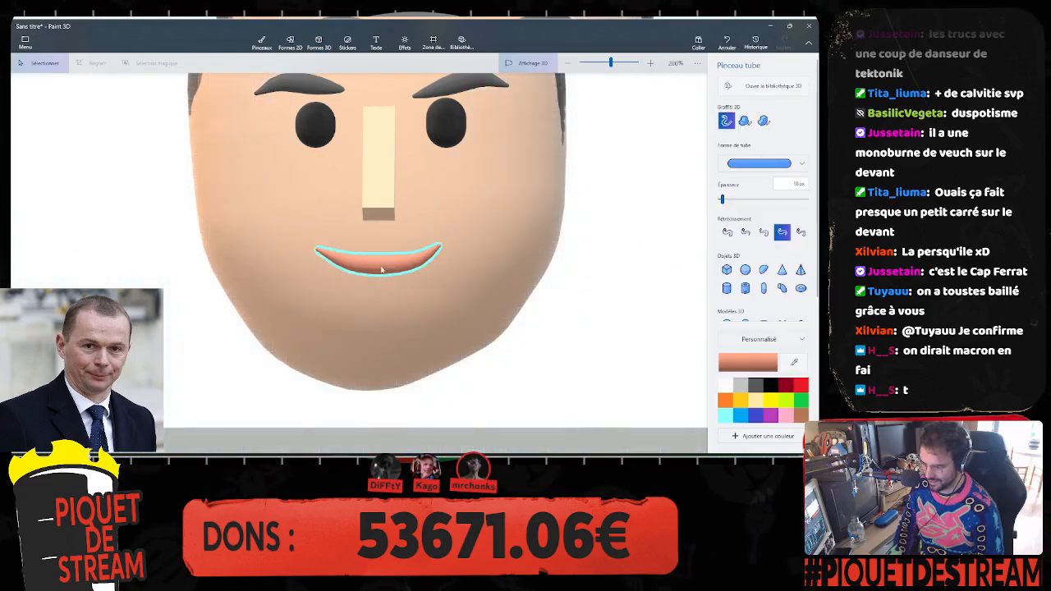
Step: Set the 3D tube thickness to 10 px, try a lower-lip stroke under the mouth, and delete it
click(624, 347)
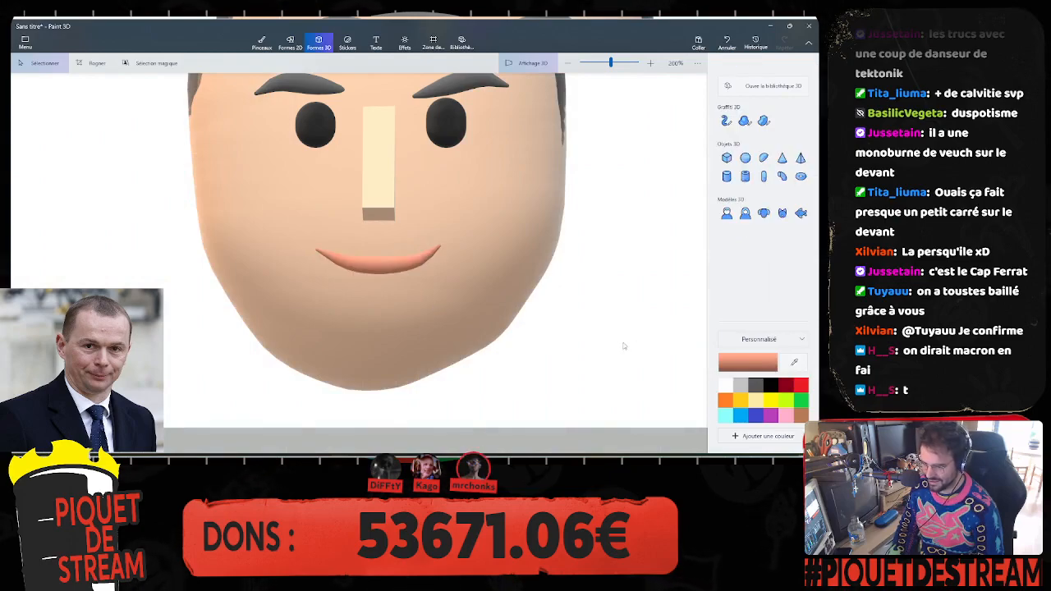
click(372, 268)
click(540, 304)
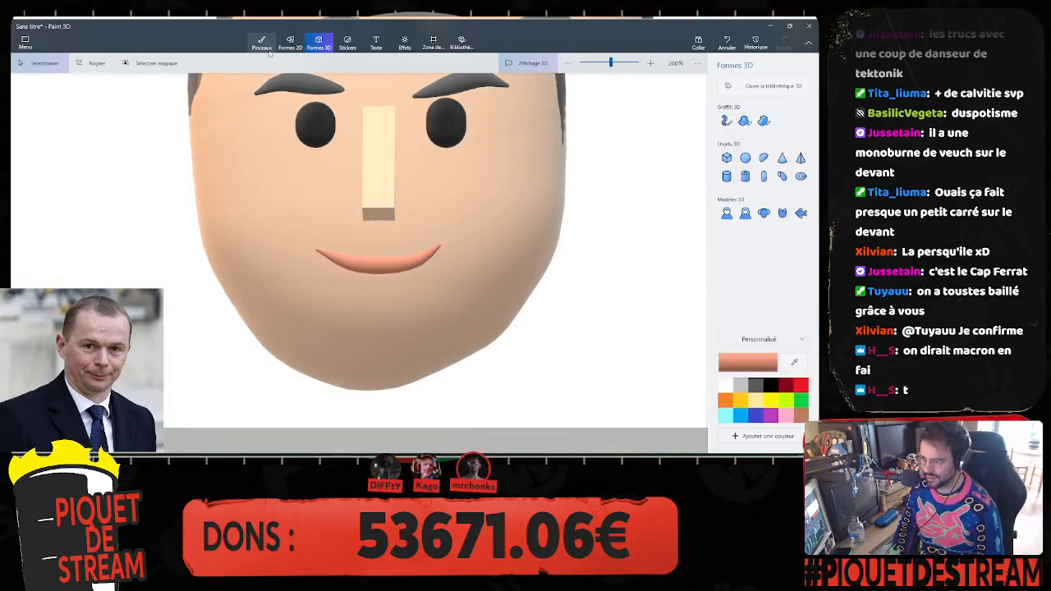
click(726, 121)
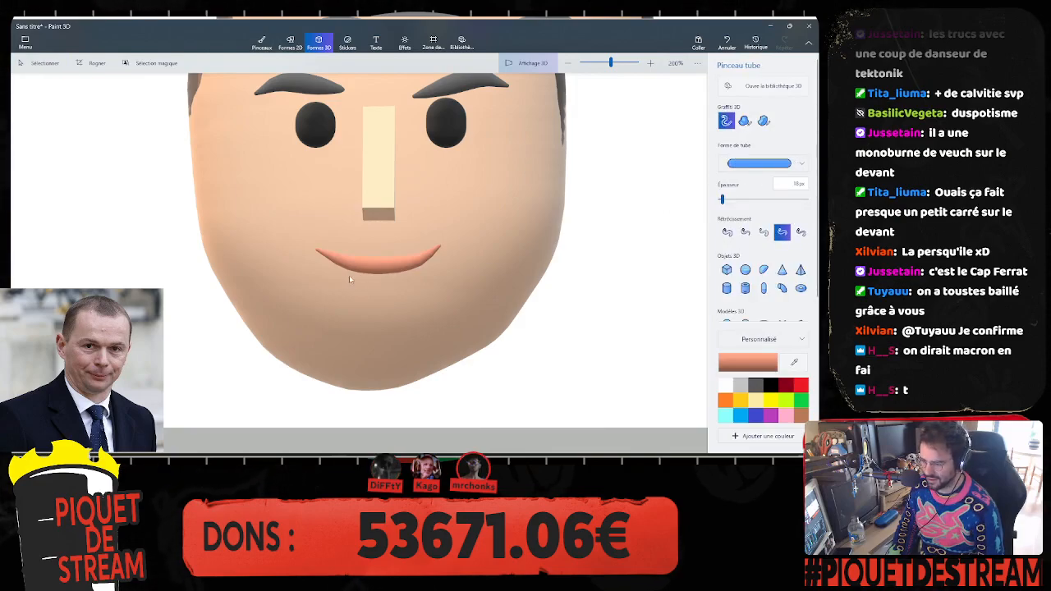
drag(346, 272, 419, 269)
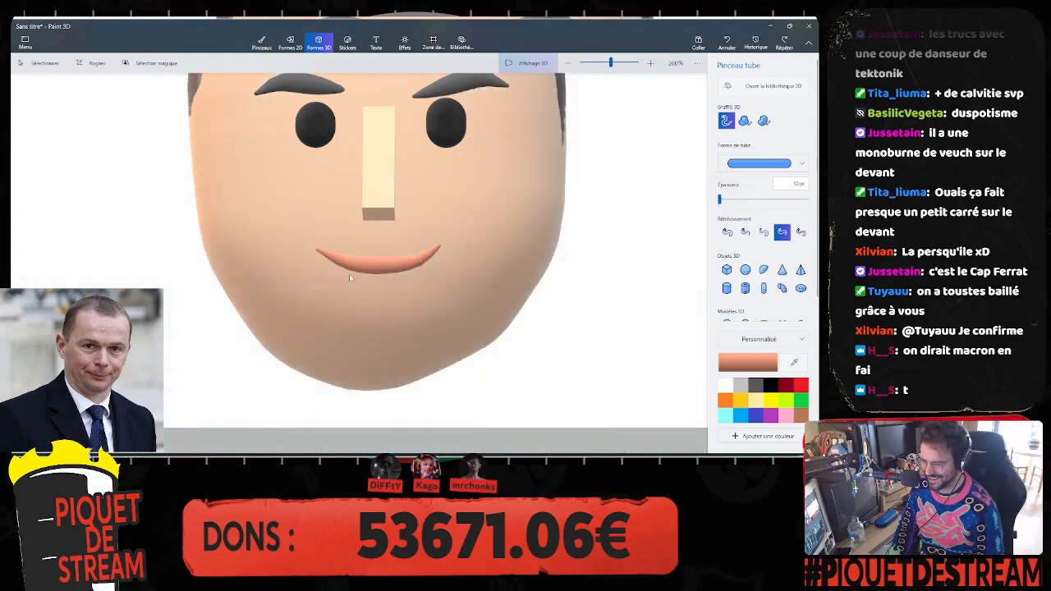
drag(349, 275, 419, 269)
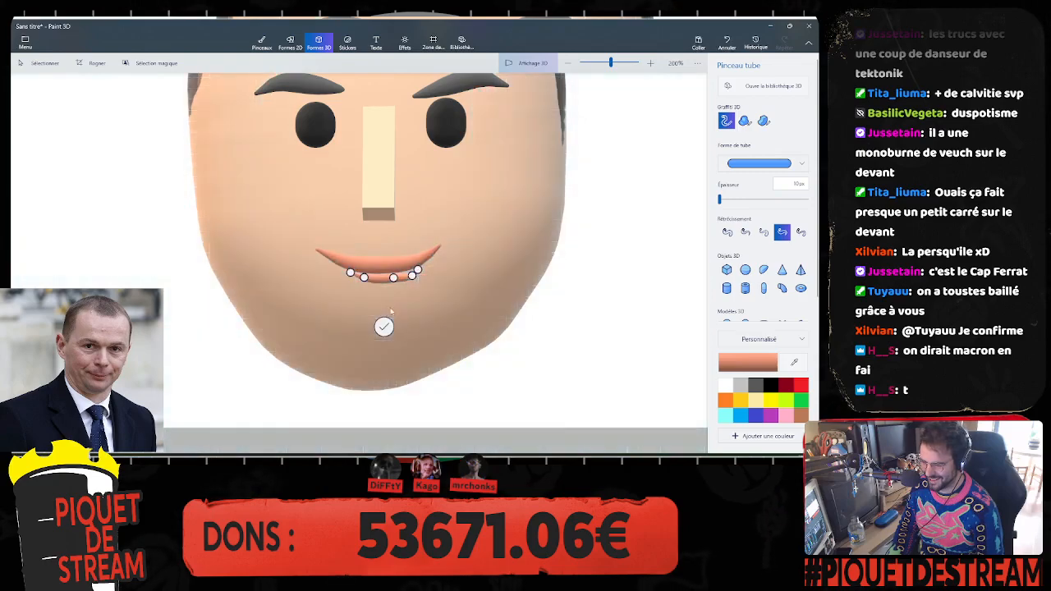
click(384, 327)
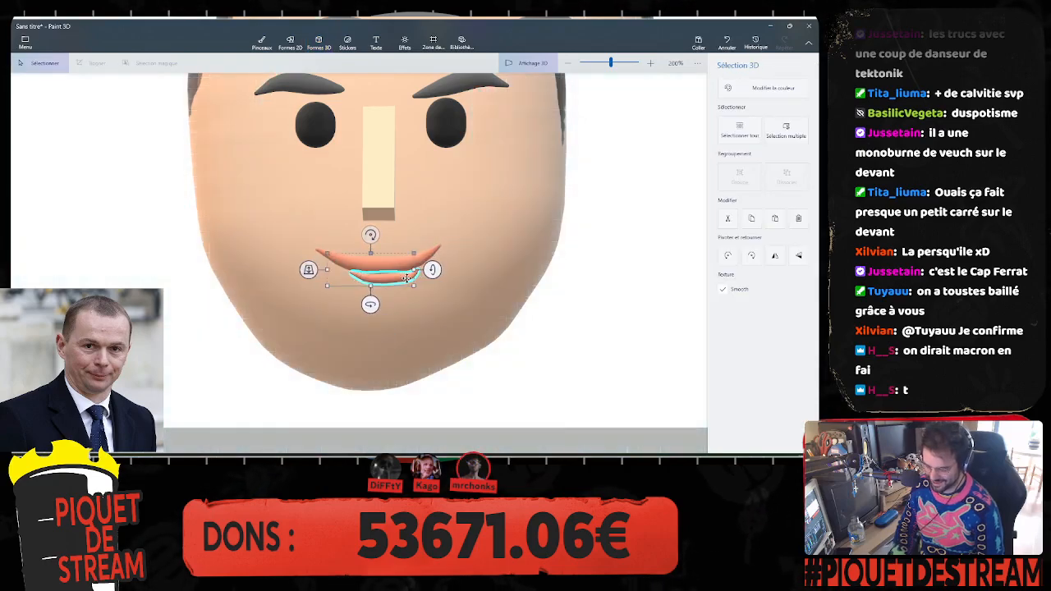
key(Delete)
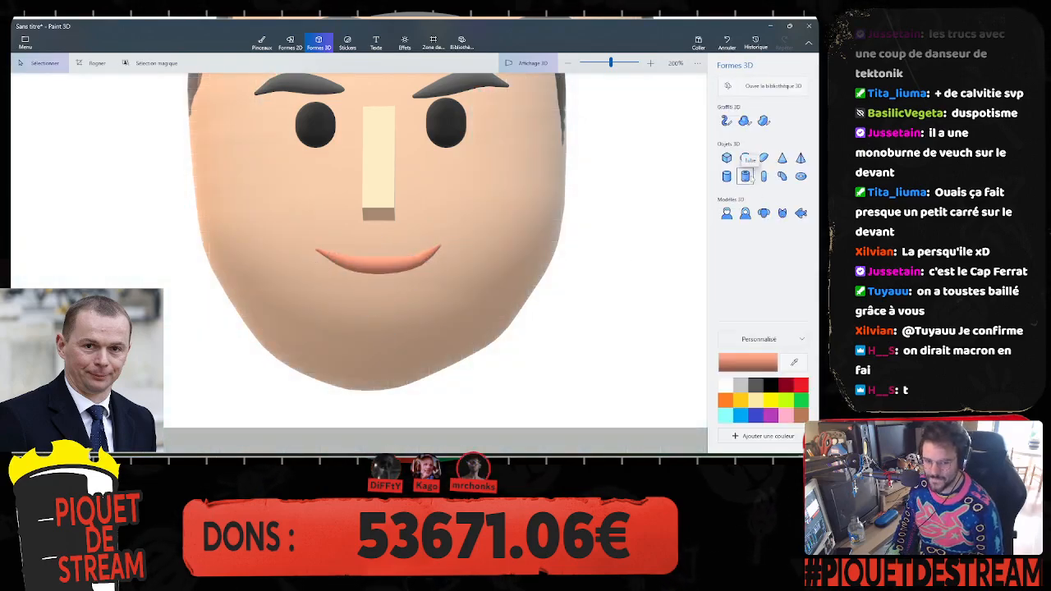
Step: Draw a short curved lower lip just under the mouth with the 10 px tapered 3D tube
click(726, 121)
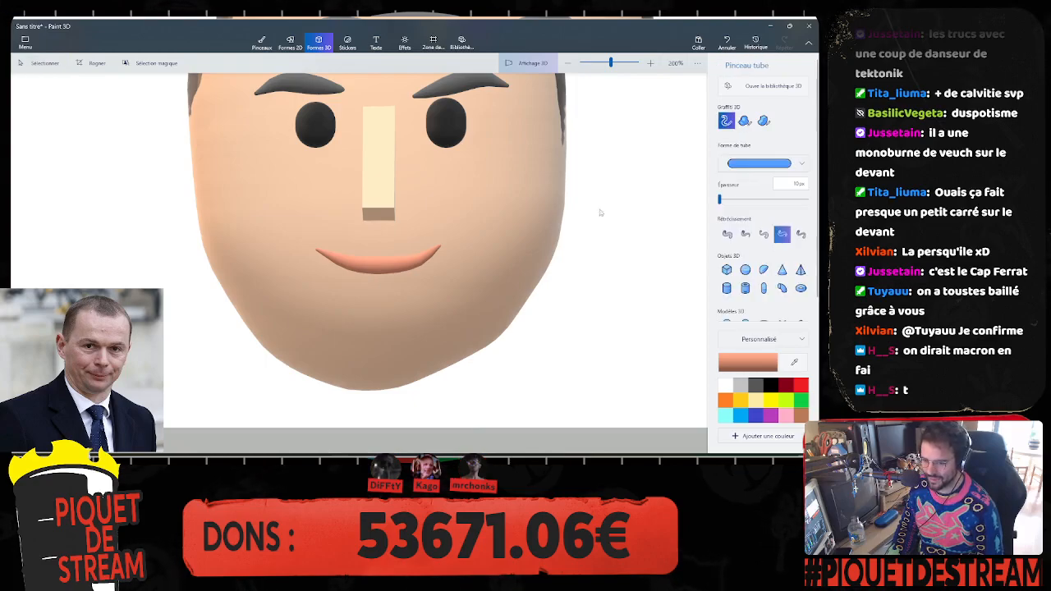
click(353, 271)
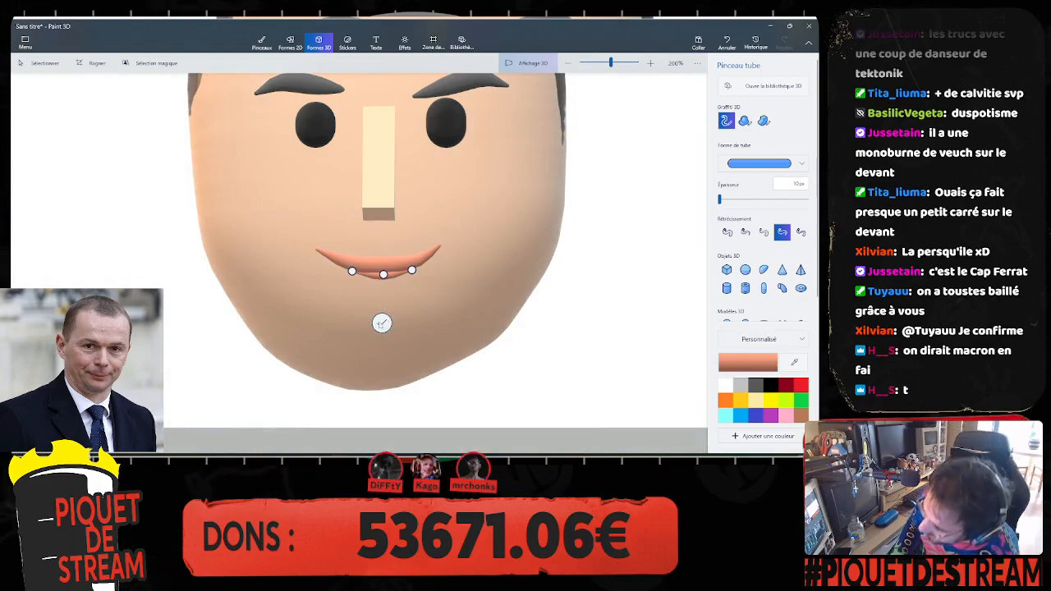
click(382, 323)
Step: Adjust the lower lip's height, width and position to fit under the mouth, undoing the last adjustment
click(365, 285)
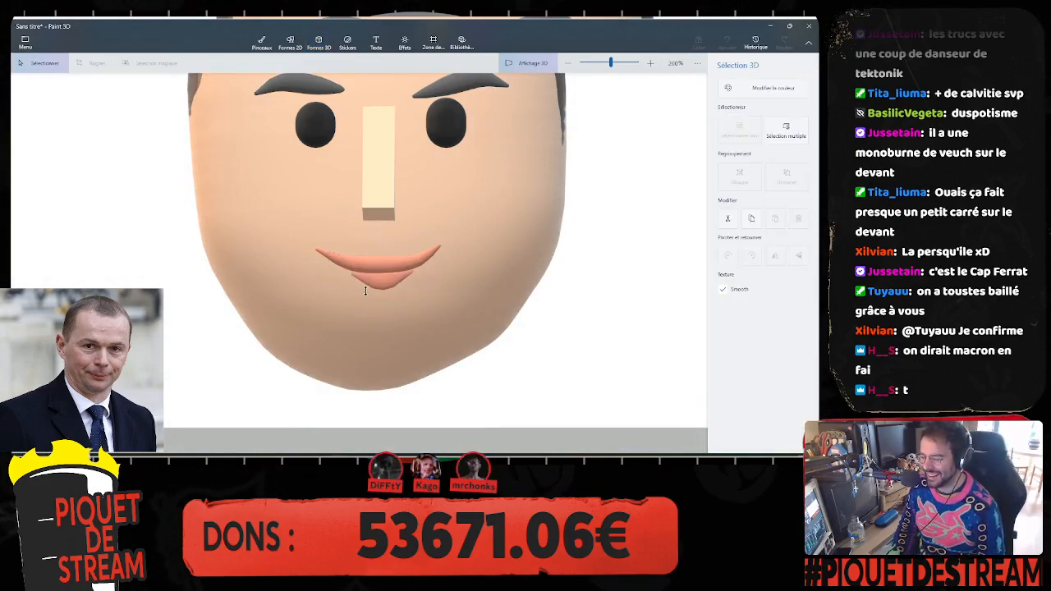
click(348, 278)
click(342, 275)
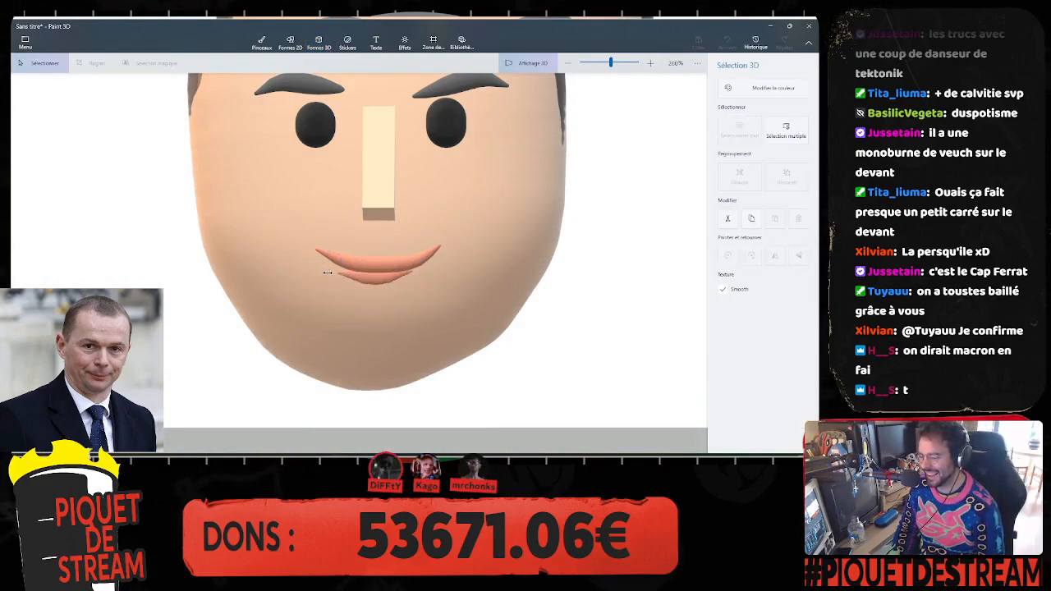
click(411, 278)
drag(423, 276, 425, 276)
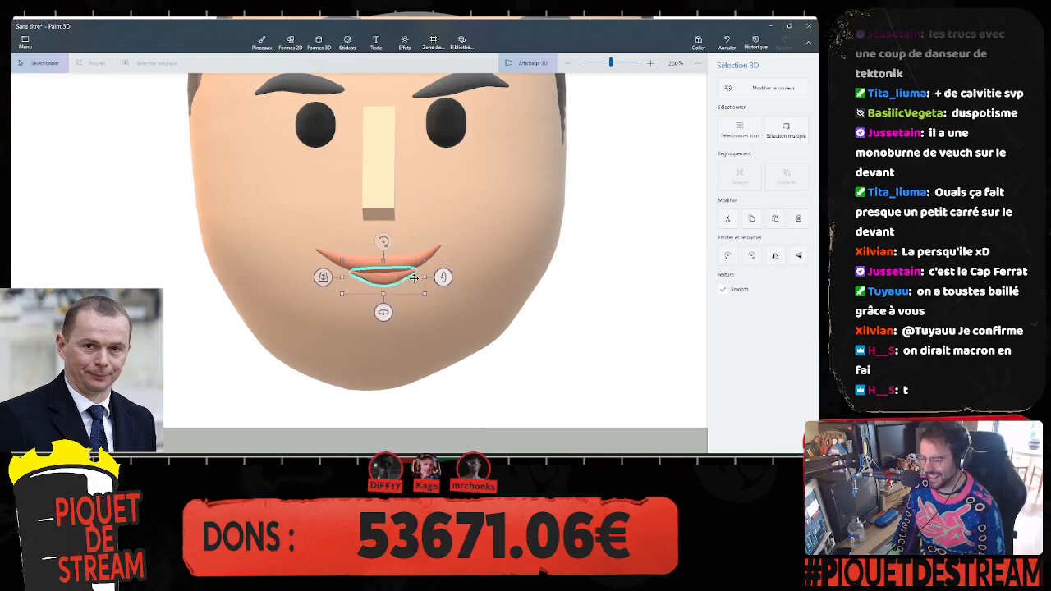
drag(323, 277, 323, 284)
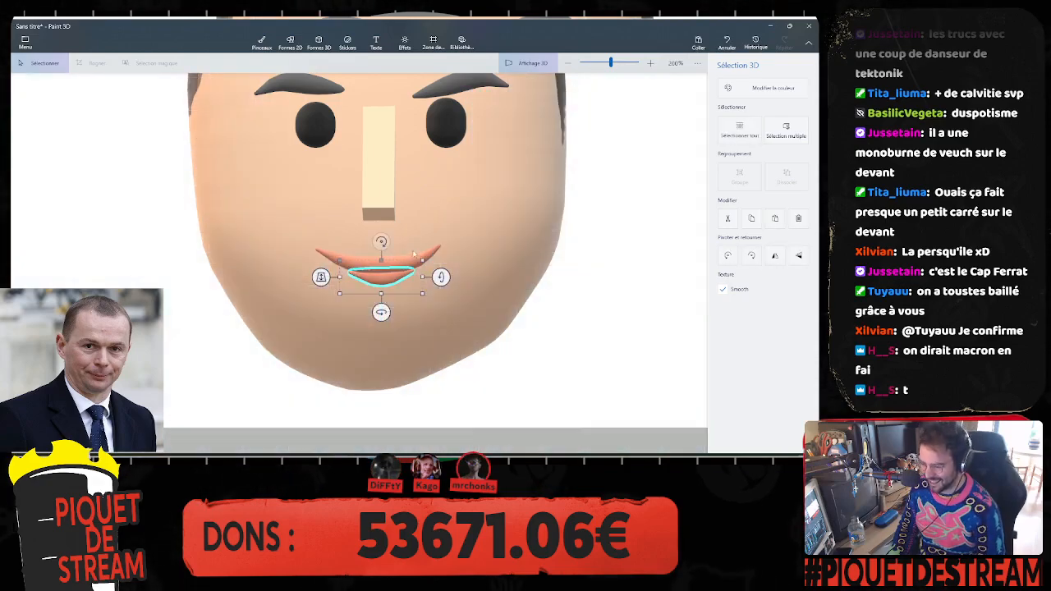
key(ctrl+z)
Step: Flatten the upper lip slightly, then select both lips and nudge them down together
drag(378, 238, 381, 245)
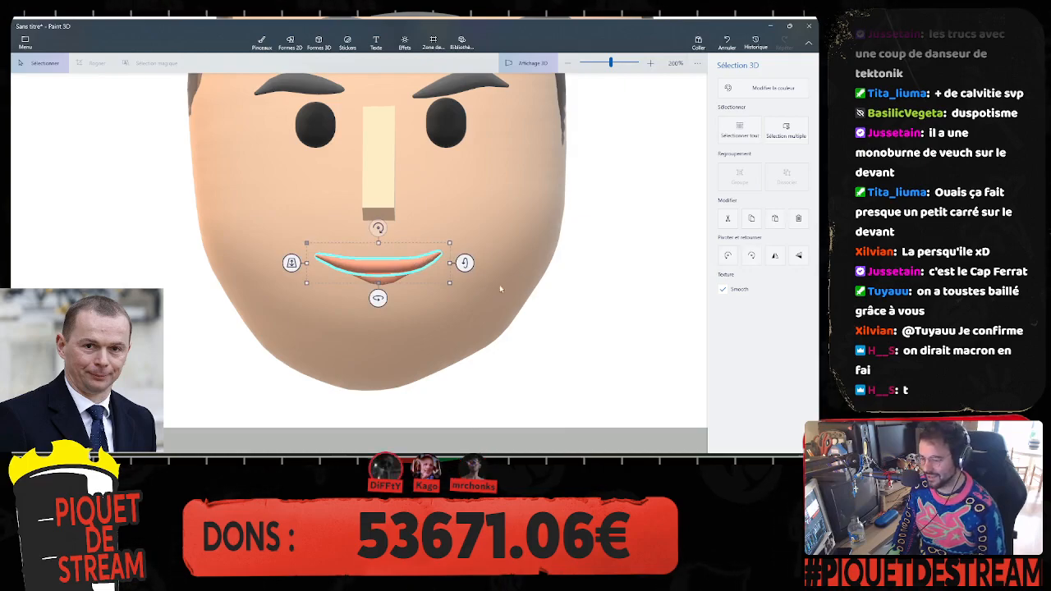
click(407, 285)
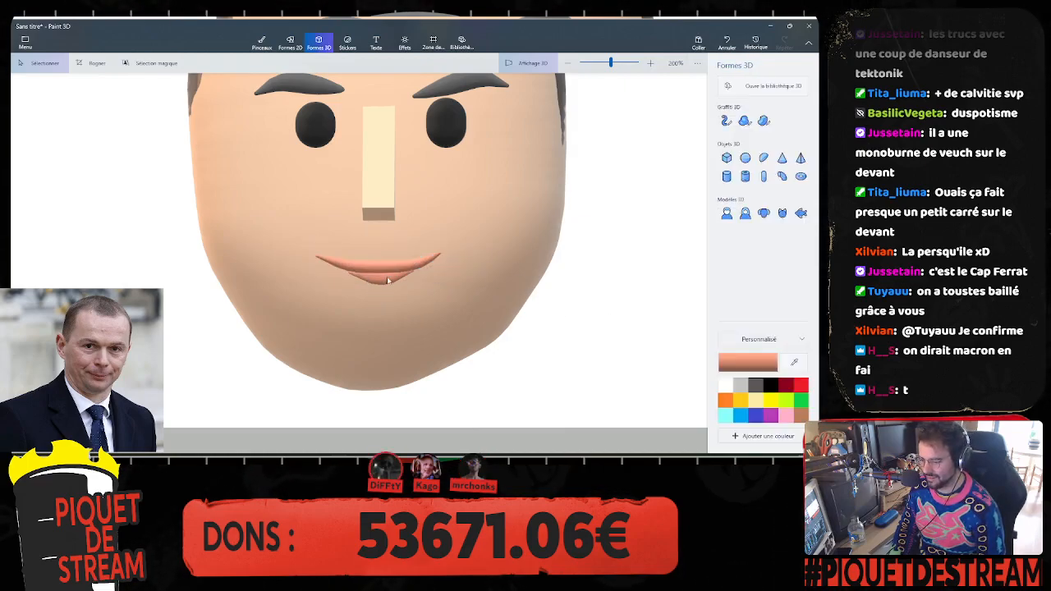
ctrl+click(389, 279)
ctrl+click(439, 257)
drag(388, 273, 389, 276)
click(580, 314)
Step: Reduce the height of the grouped eyes to make them rounder and move them up beneath the eyebrows
right_drag(580, 315, 491, 240)
scroll(607, 316, down, 1)
scroll(607, 316, down, 2)
scroll(492, 235, up, 3)
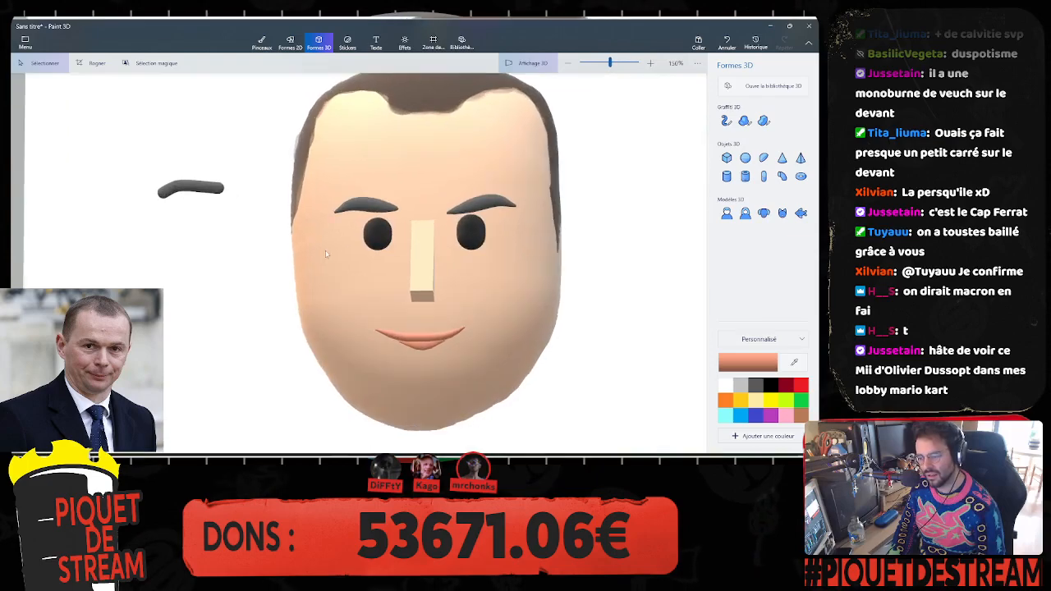
click(392, 234)
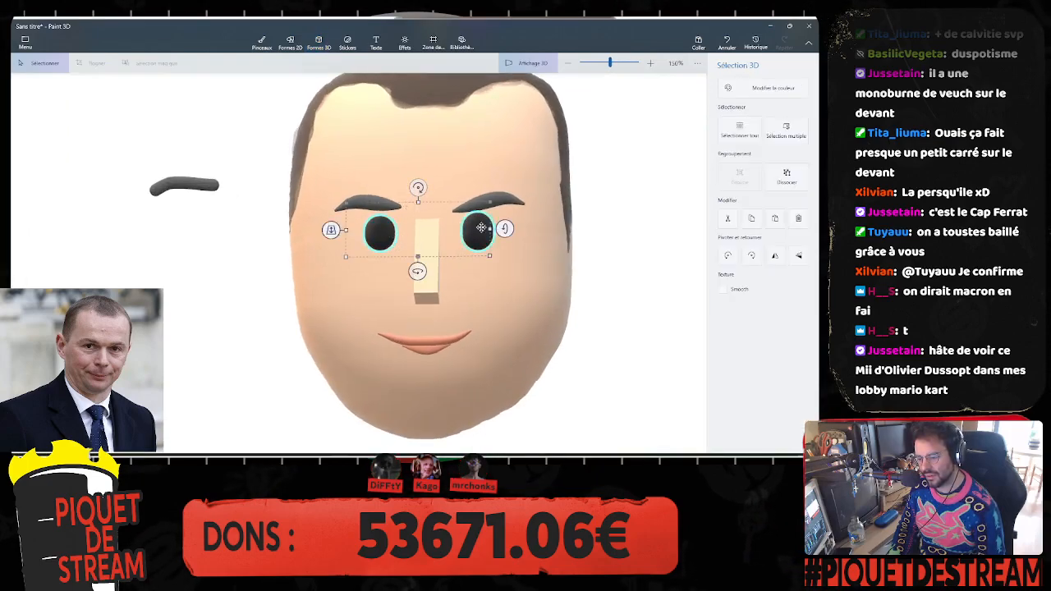
mouse_move(418, 201)
mouse_down()
mouse_move(418, 214)
mouse_move(431, 213)
mouse_up()
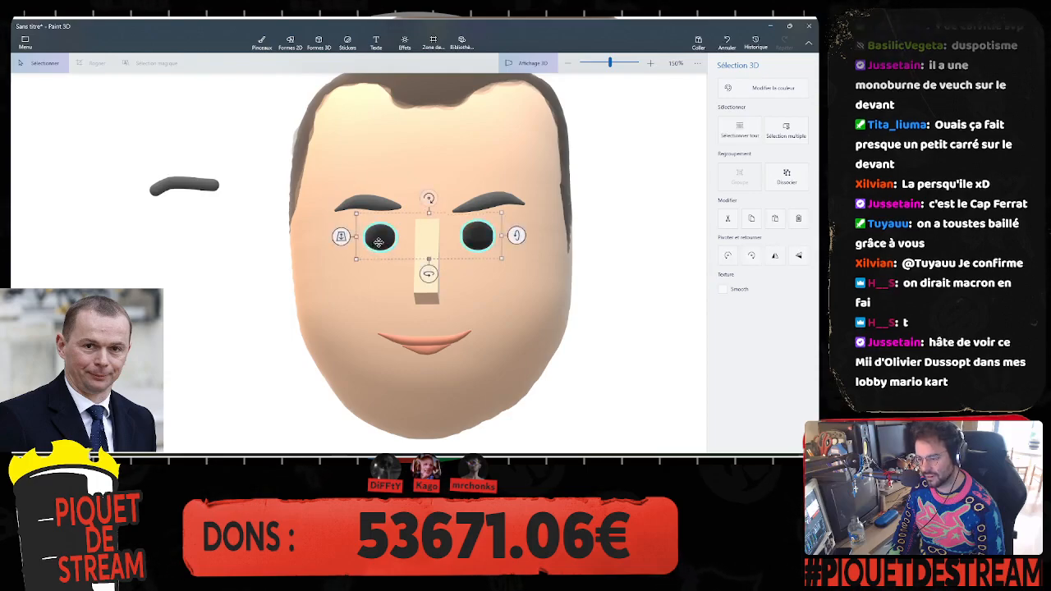
drag(379, 242, 379, 234)
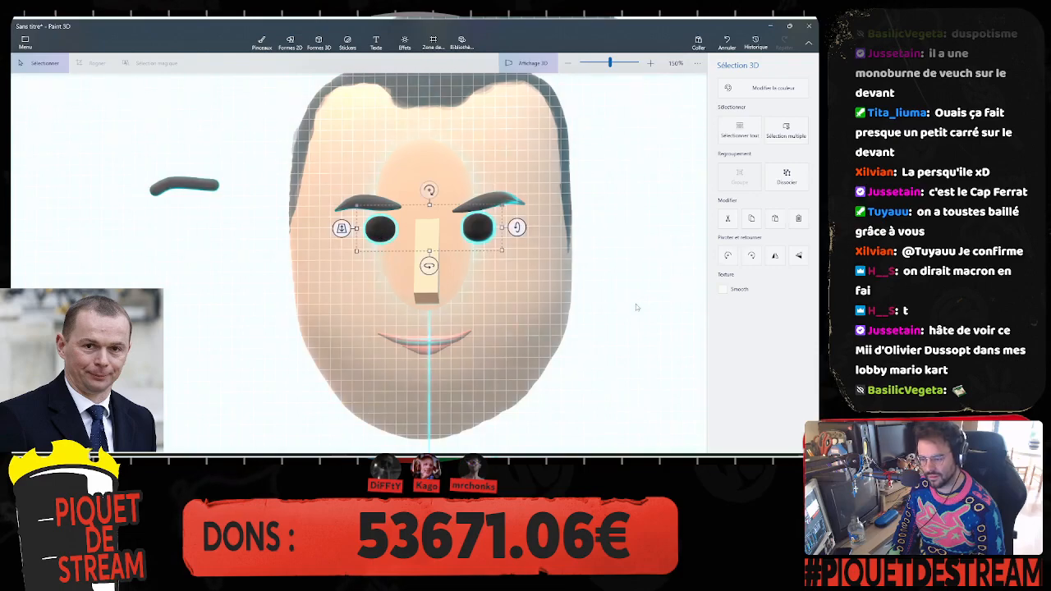
click(636, 304)
Step: Widen the grouped eyes outward on both sides, increase their height slightly, and fine-tune their placement under the eyebrows
right_drag(484, 280, 528, 279)
scroll(588, 272, down, 3)
scroll(588, 274, down, 1)
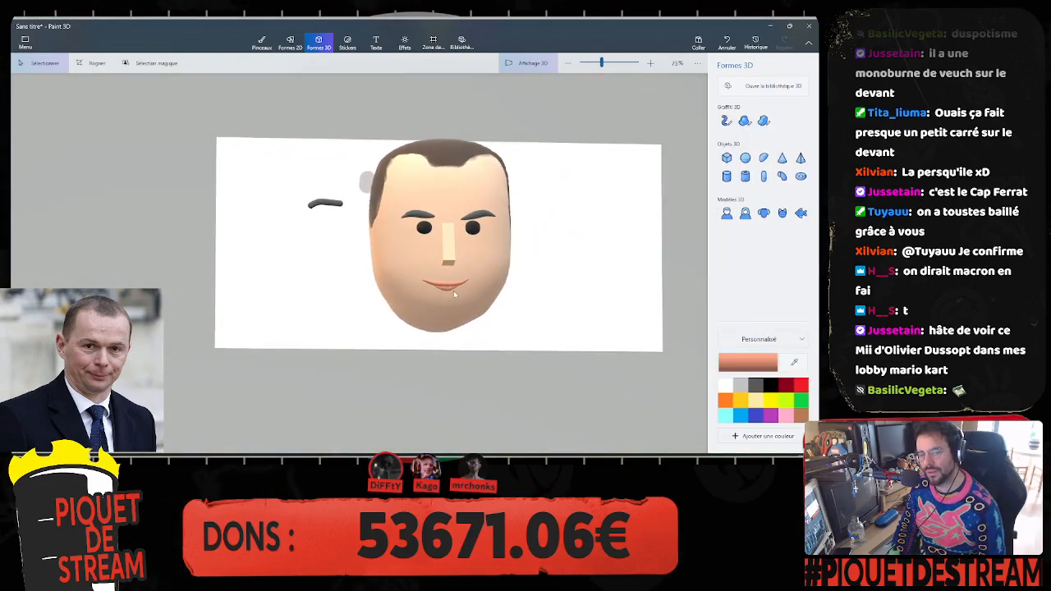
scroll(466, 246, up, 3)
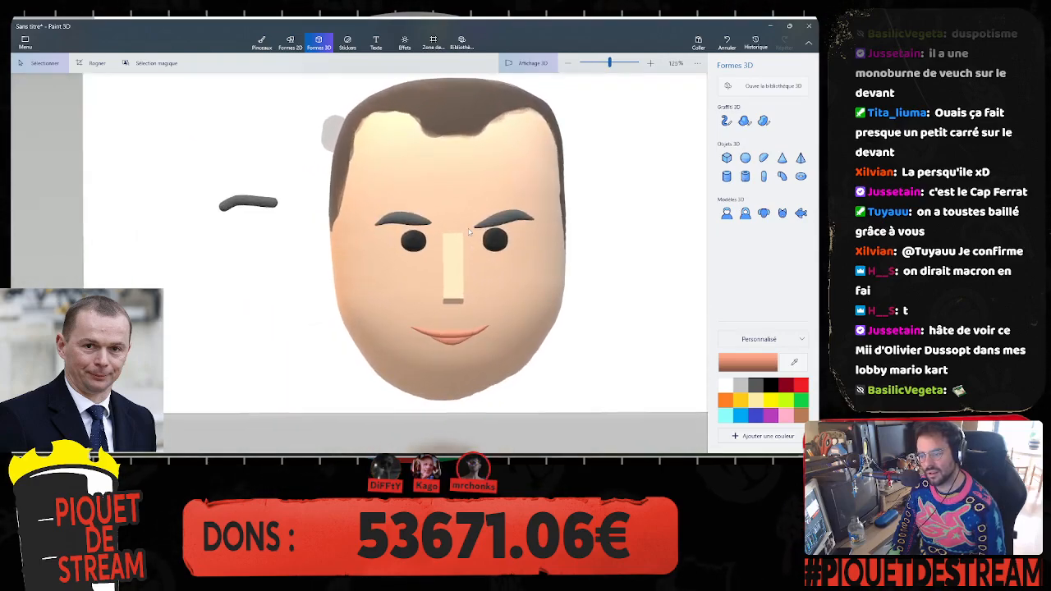
scroll(491, 245, up, 1)
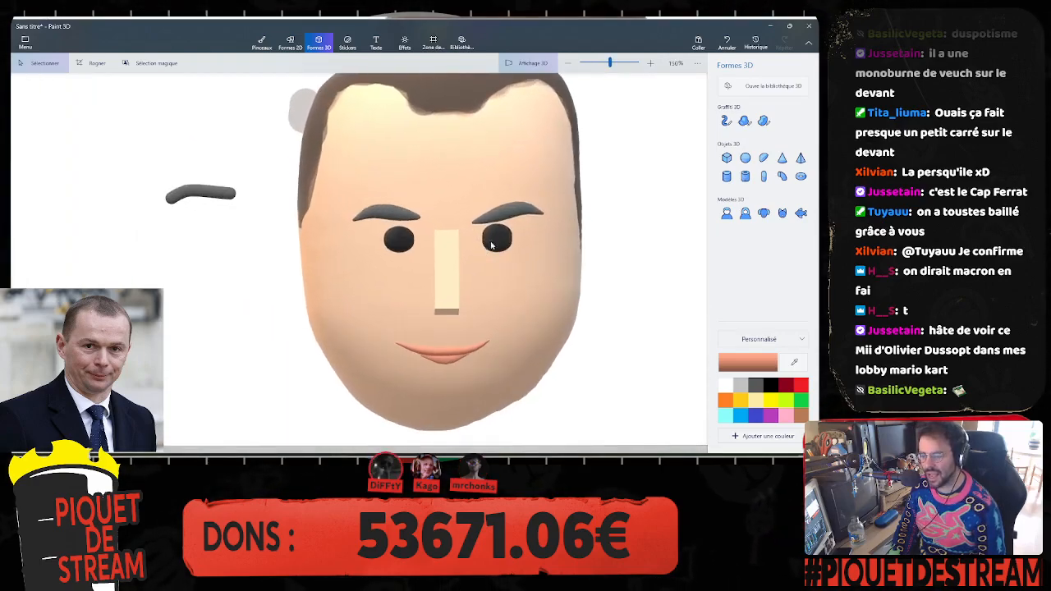
click(492, 243)
click(498, 236)
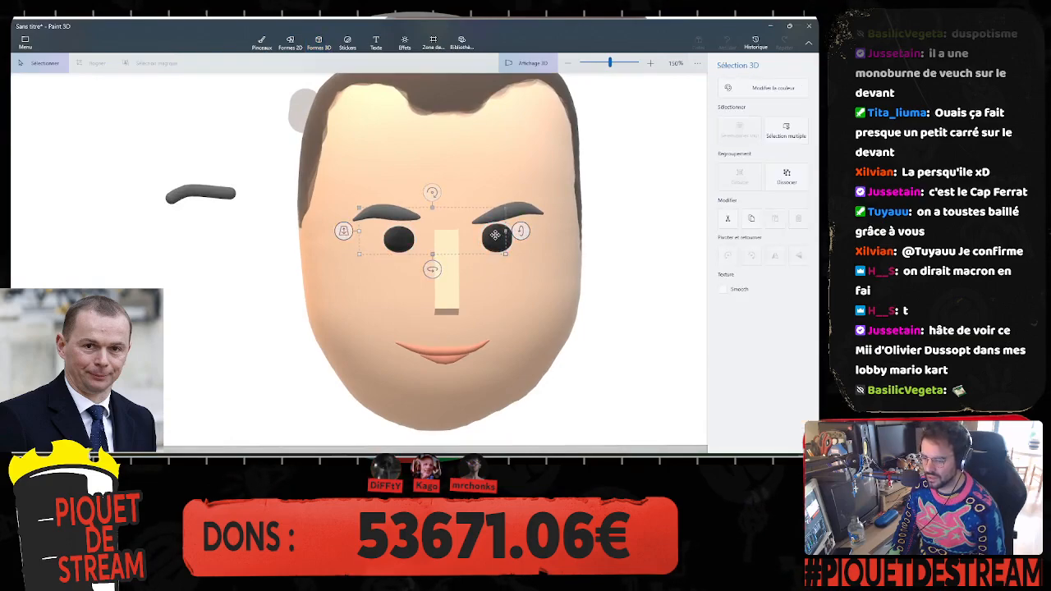
drag(505, 231, 514, 232)
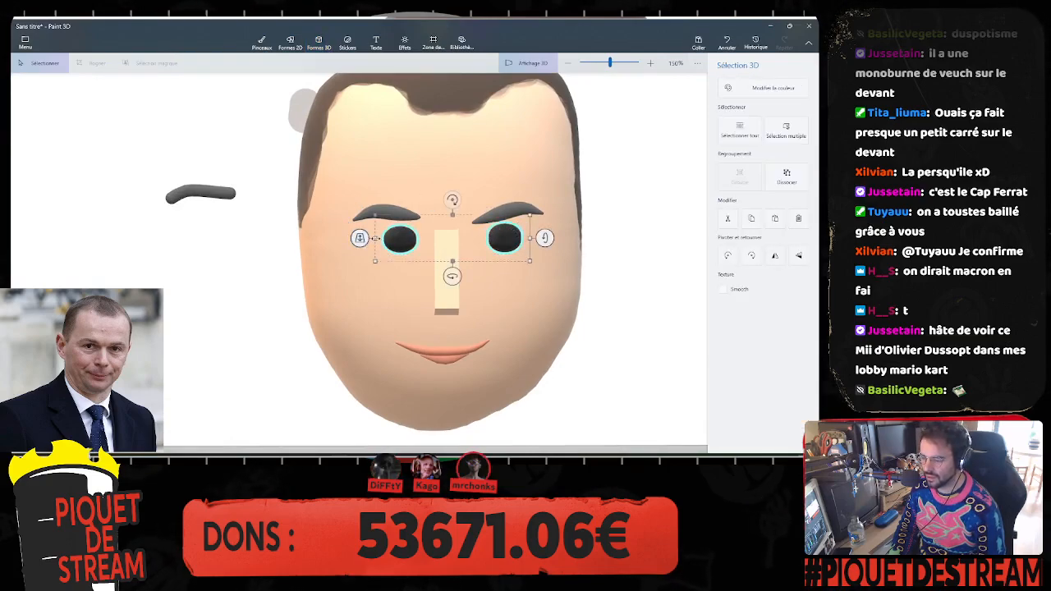
drag(359, 238, 347, 238)
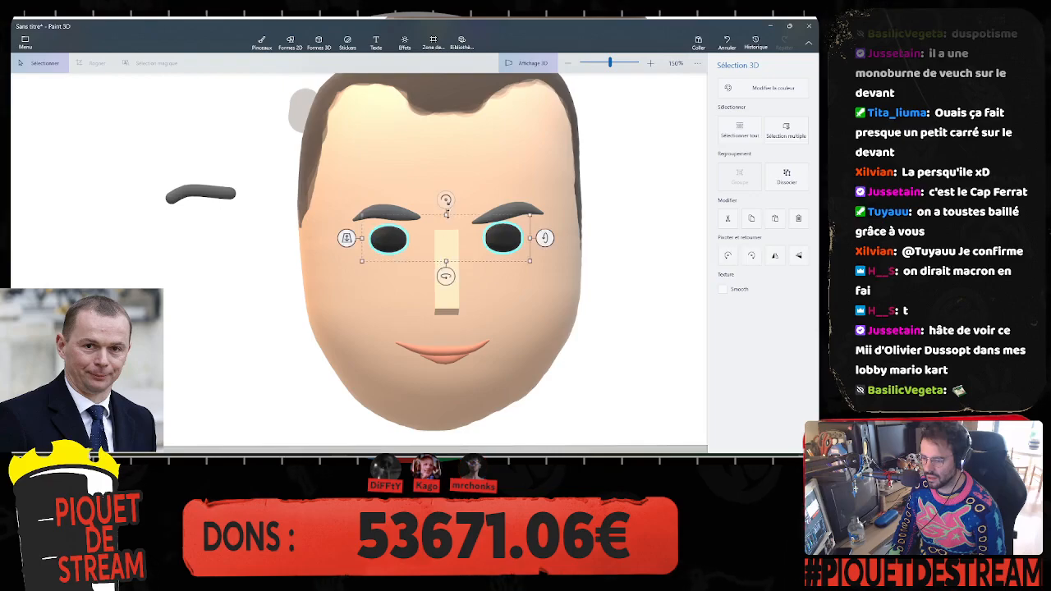
drag(446, 215, 446, 208)
drag(445, 262, 500, 244)
click(621, 294)
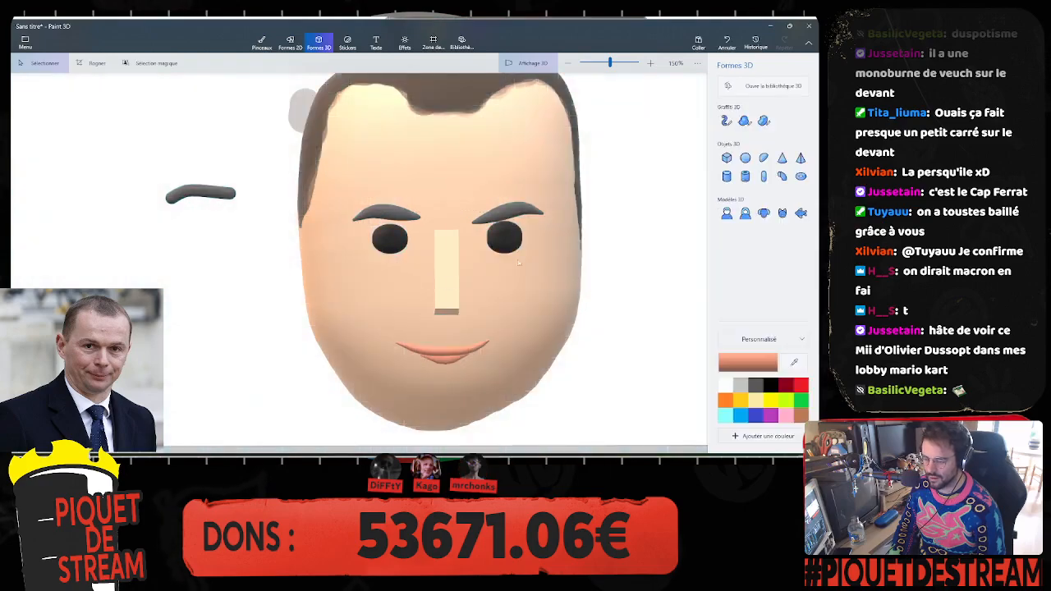
click(380, 240)
drag(346, 234, 347, 231)
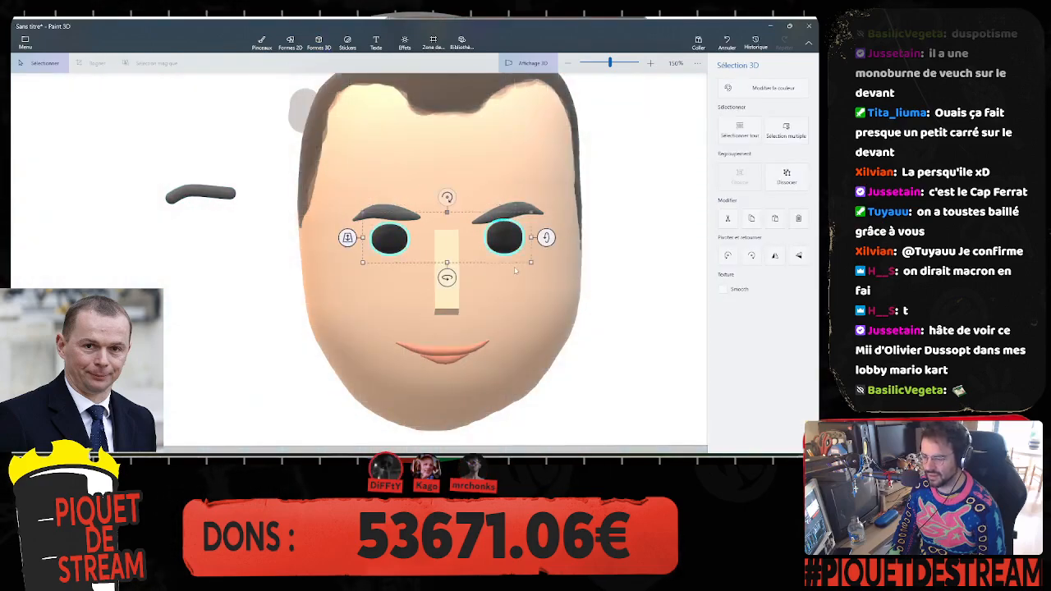
drag(509, 243, 509, 243)
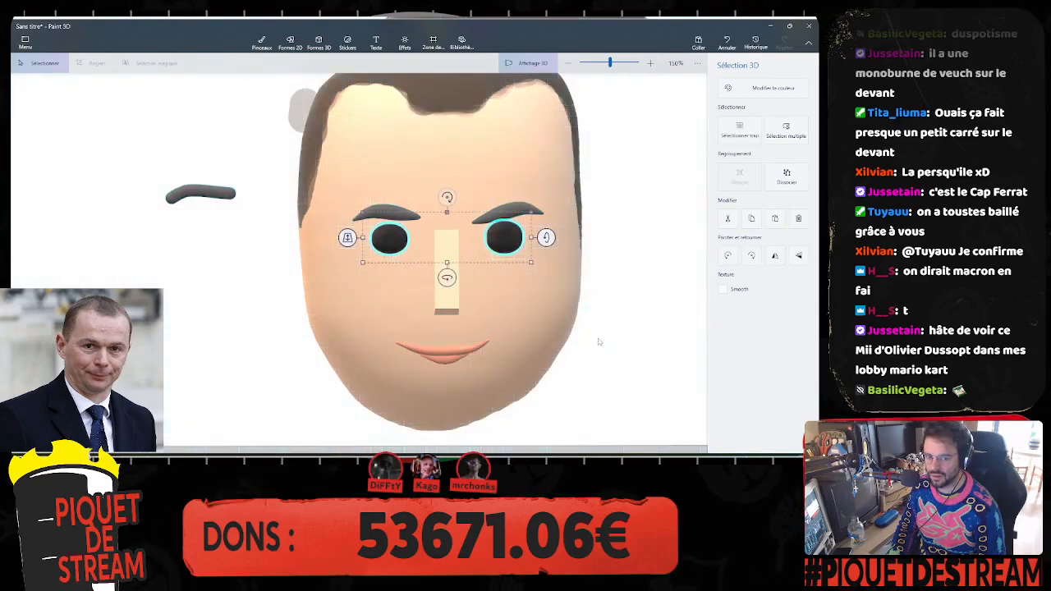
click(601, 336)
Step: Delete the spare dark eyebrow stroke floating beside the head
right_drag(601, 336, 665, 322)
middle_drag(664, 321, 509, 316)
right_drag(509, 316, 355, 323)
click(196, 165)
key(Delete)
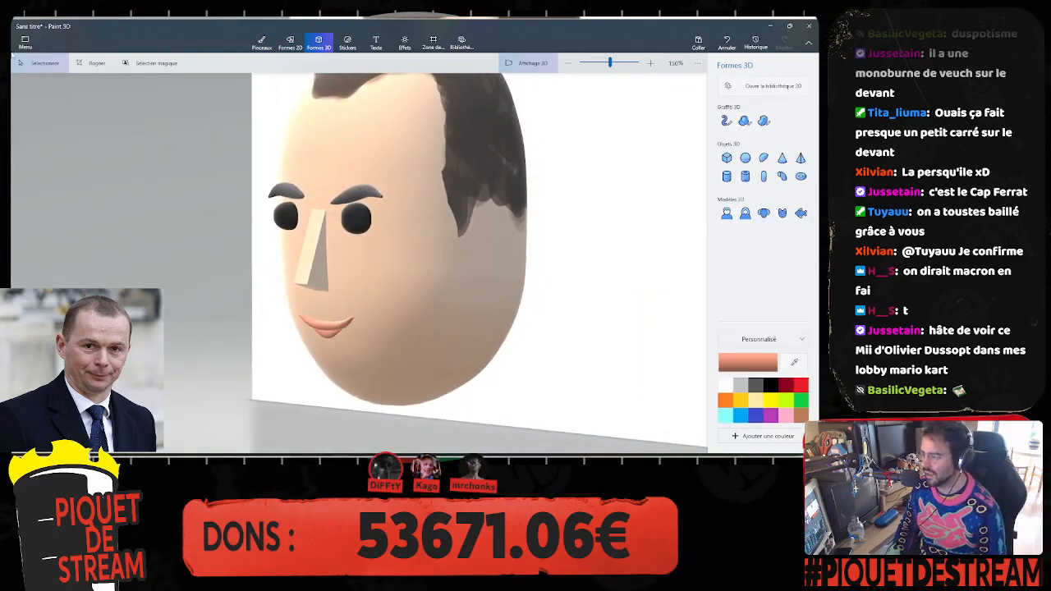
Step: Save the head as a Paint 3D project named "dussopt"
click(25, 42)
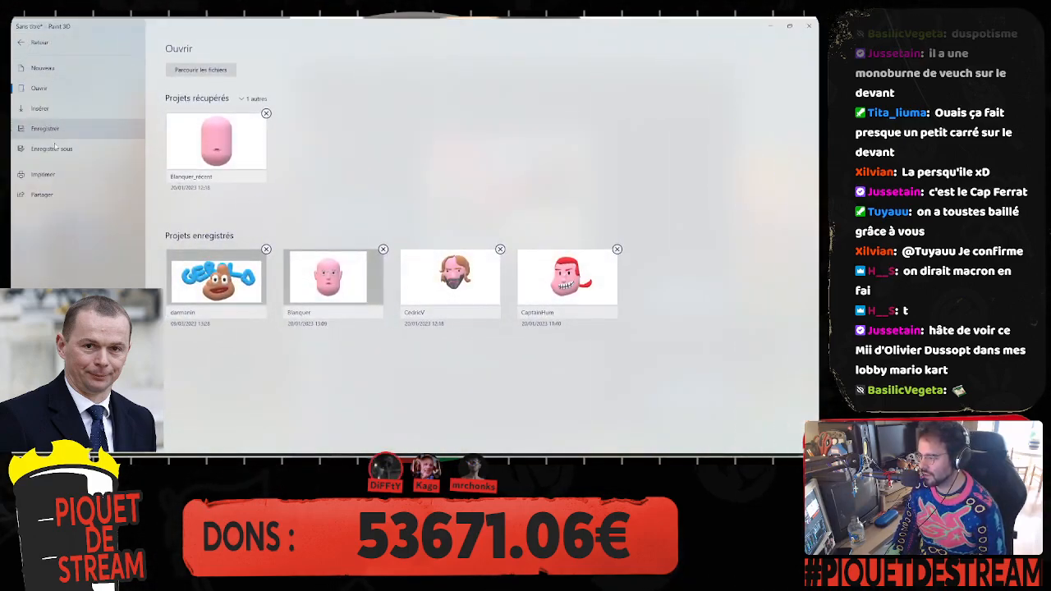
click(51, 149)
click(187, 190)
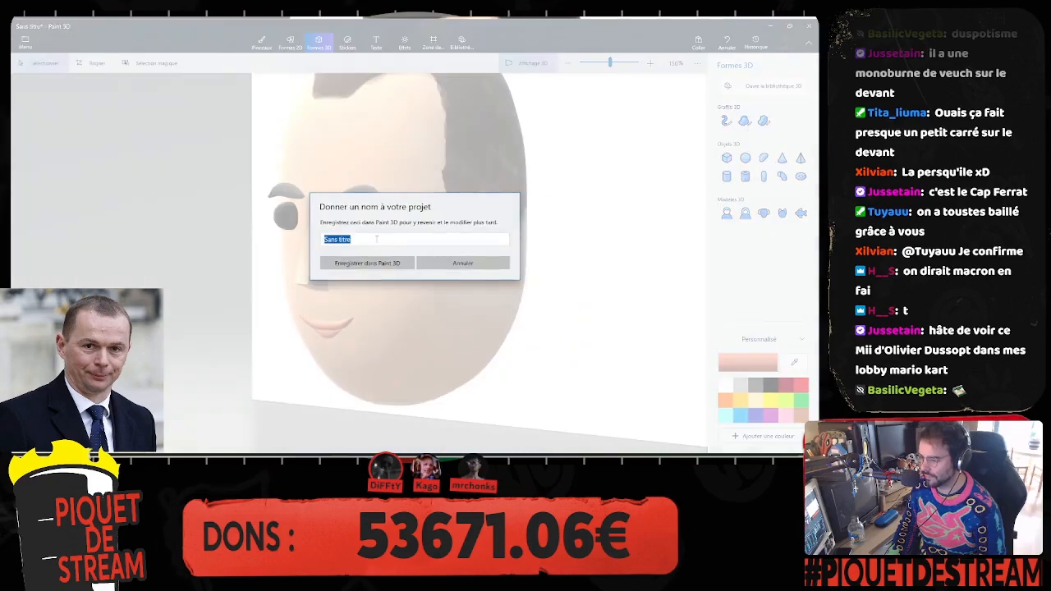
text(dussopt)
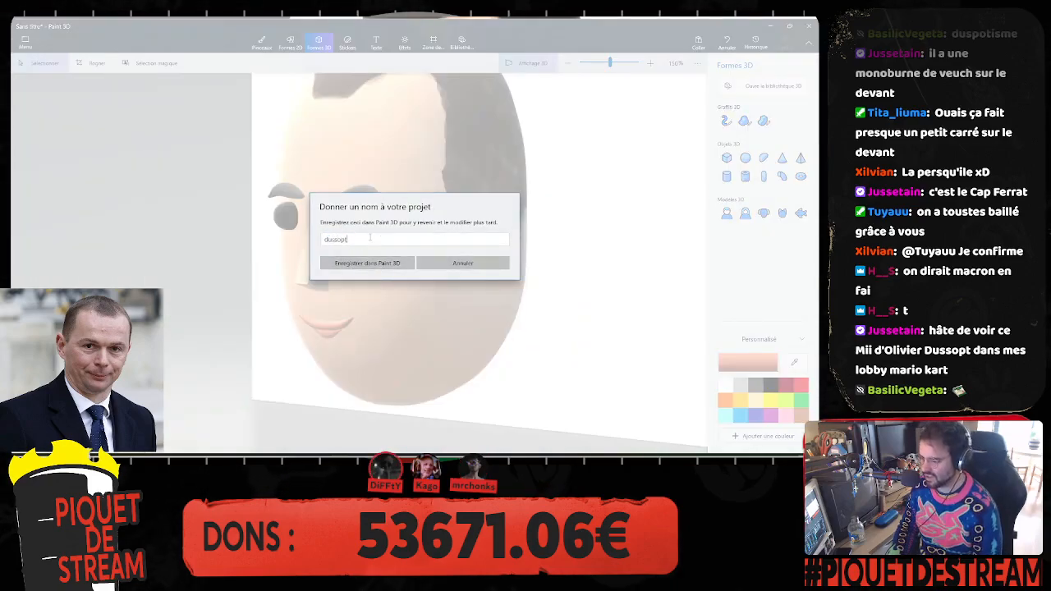
key(Left)
key(shift+Left)
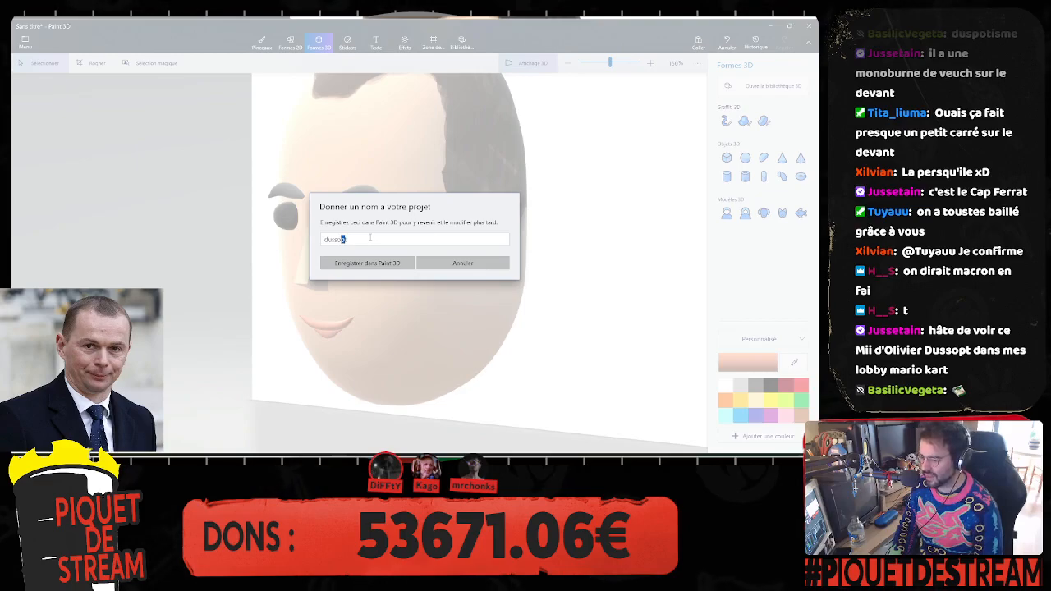
double_click(368, 239)
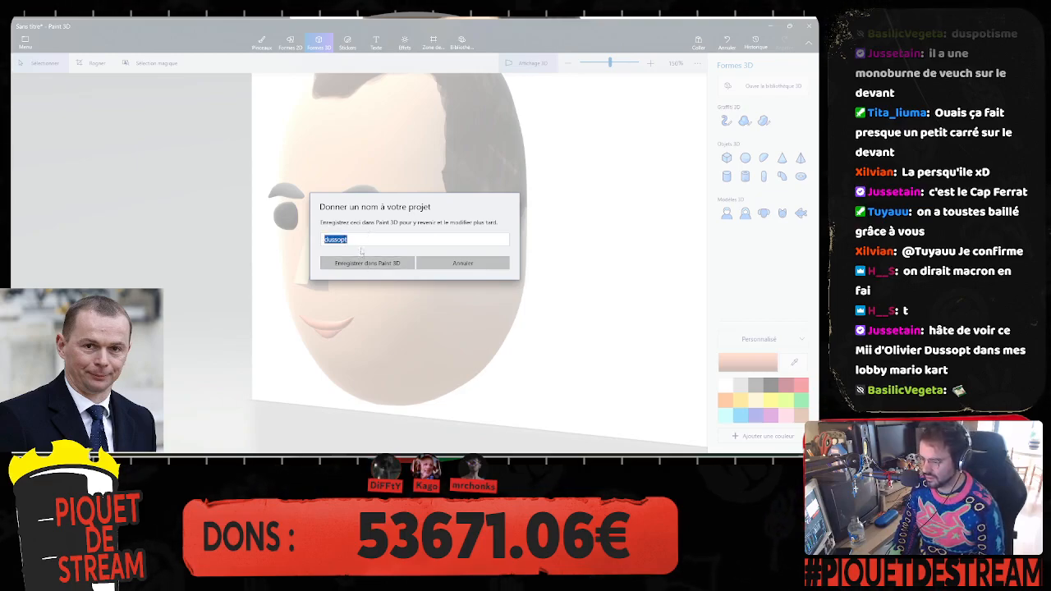
click(368, 239)
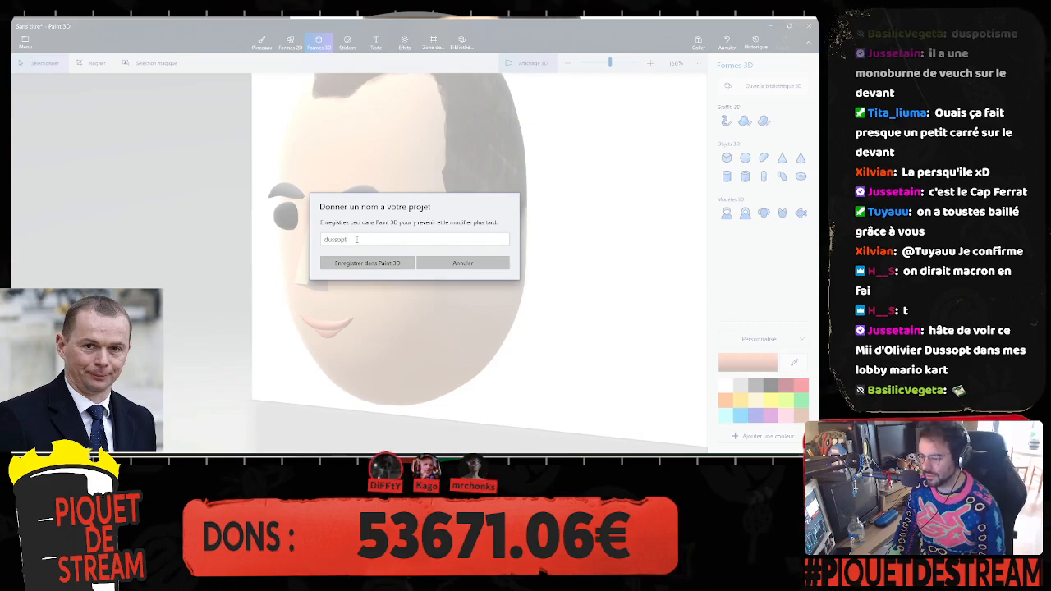
click(370, 263)
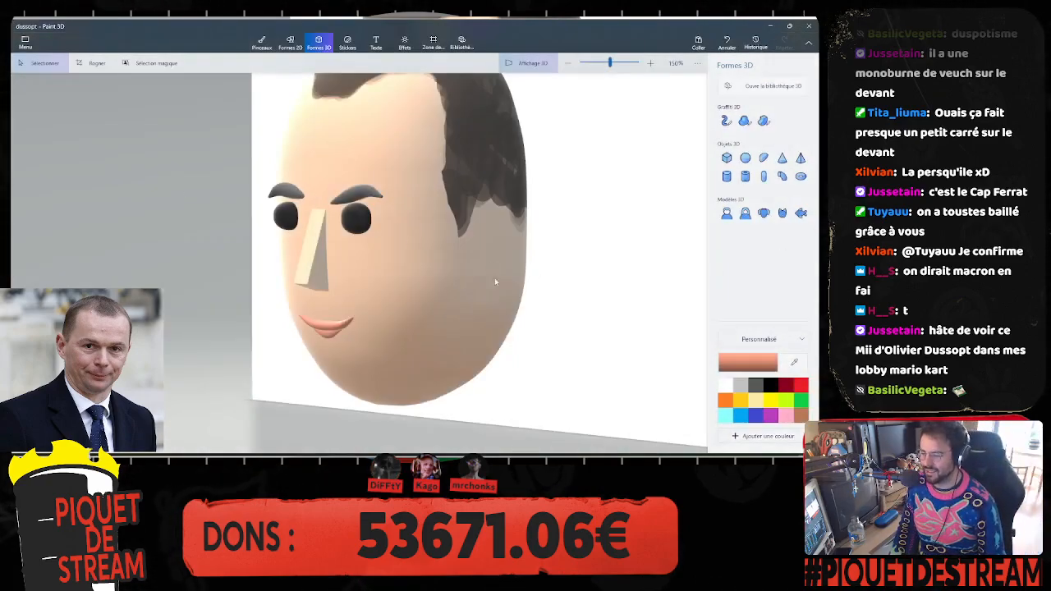
Step: Choose the 3D tube brush and sample the skin colour from the head's cheek as its colour
middle_drag(450, 287, 450, 321)
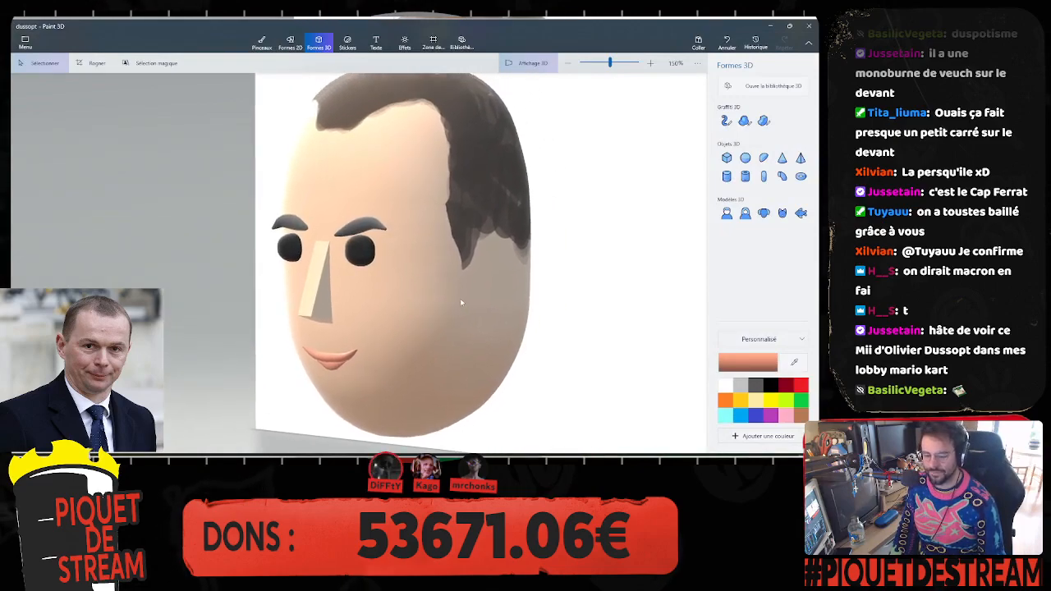
right_drag(461, 302, 542, 300)
click(726, 121)
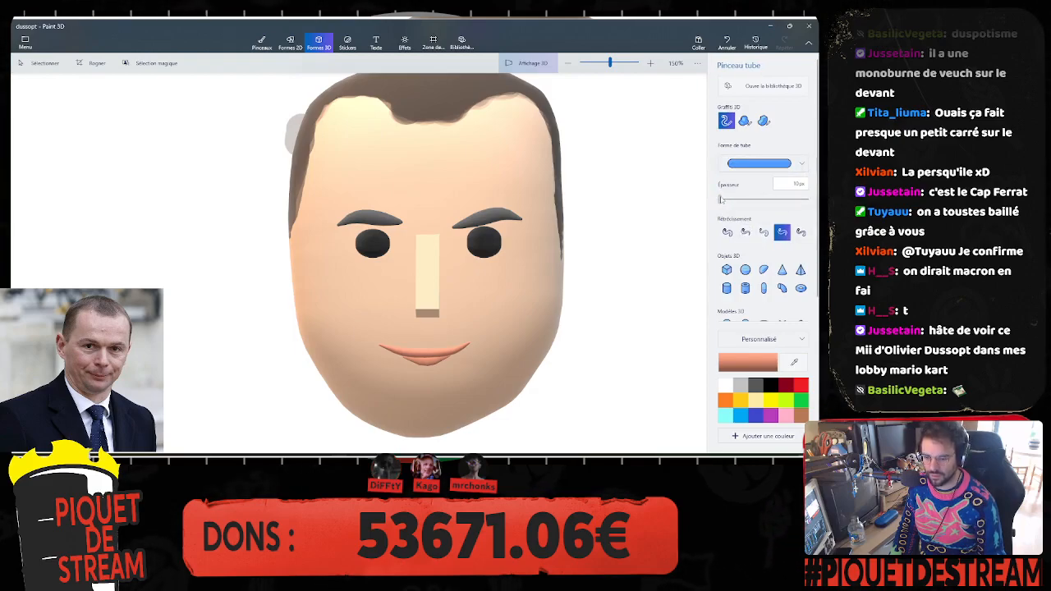
click(794, 362)
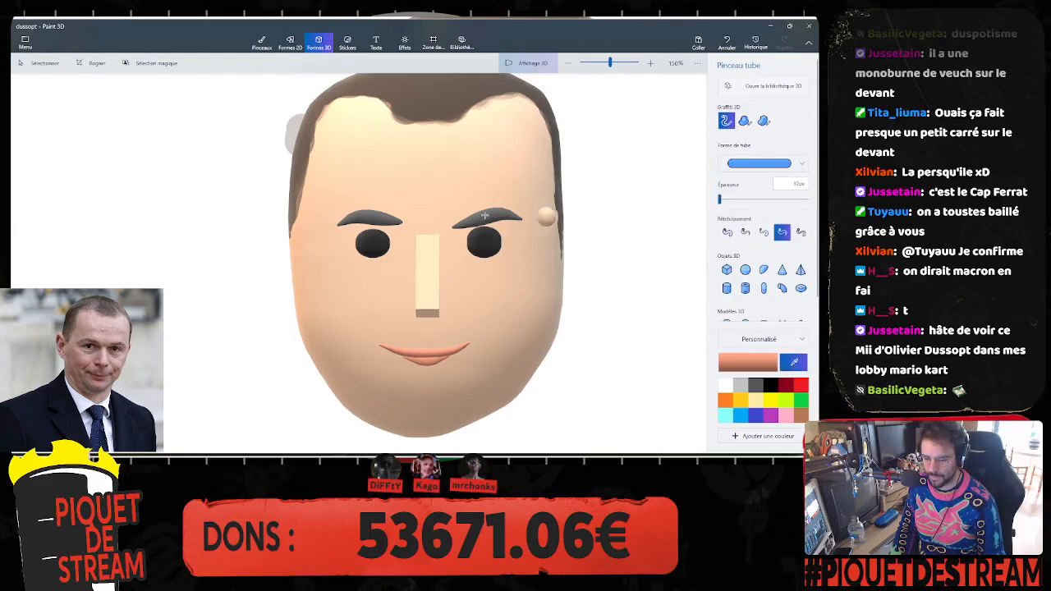
click(505, 310)
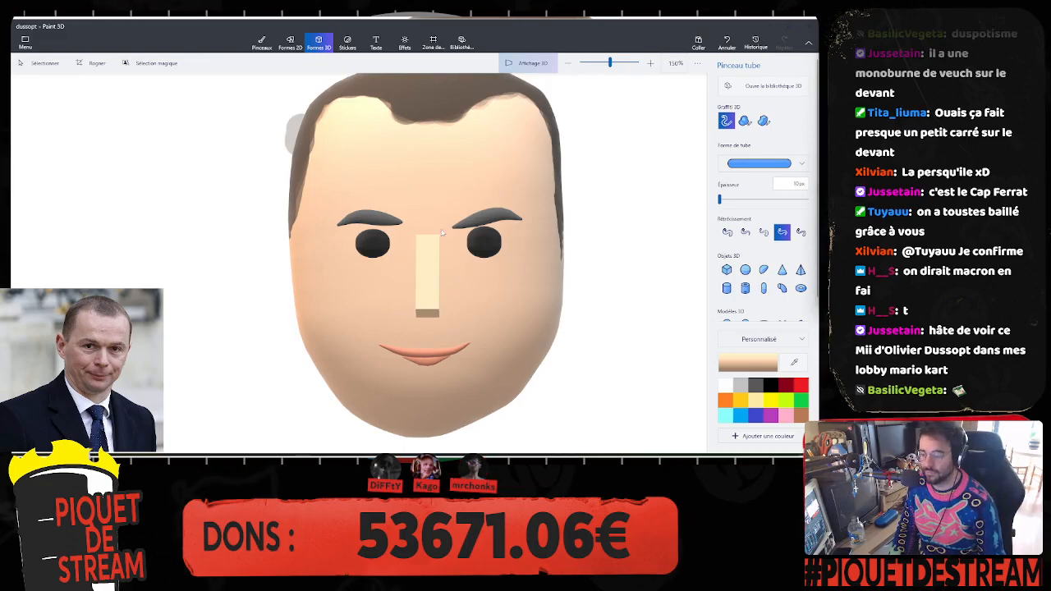
Step: Examine the whole head from the front and from slightly turned angles to judge the placement of the facial features
right_drag(594, 241, 634, 239)
right_drag(555, 235, 507, 233)
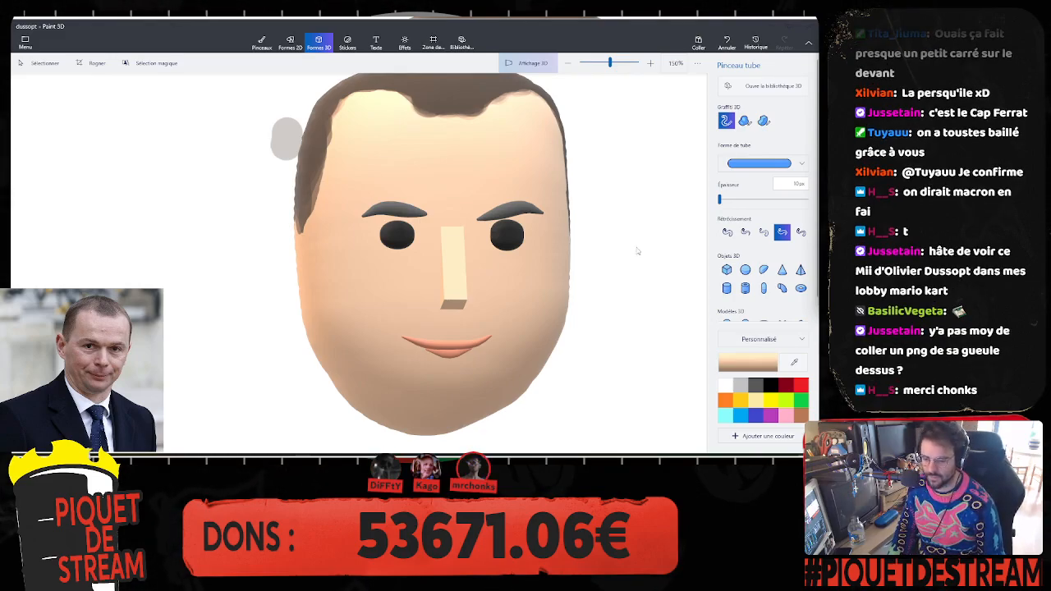
click(658, 22)
right_drag(650, 230, 636, 228)
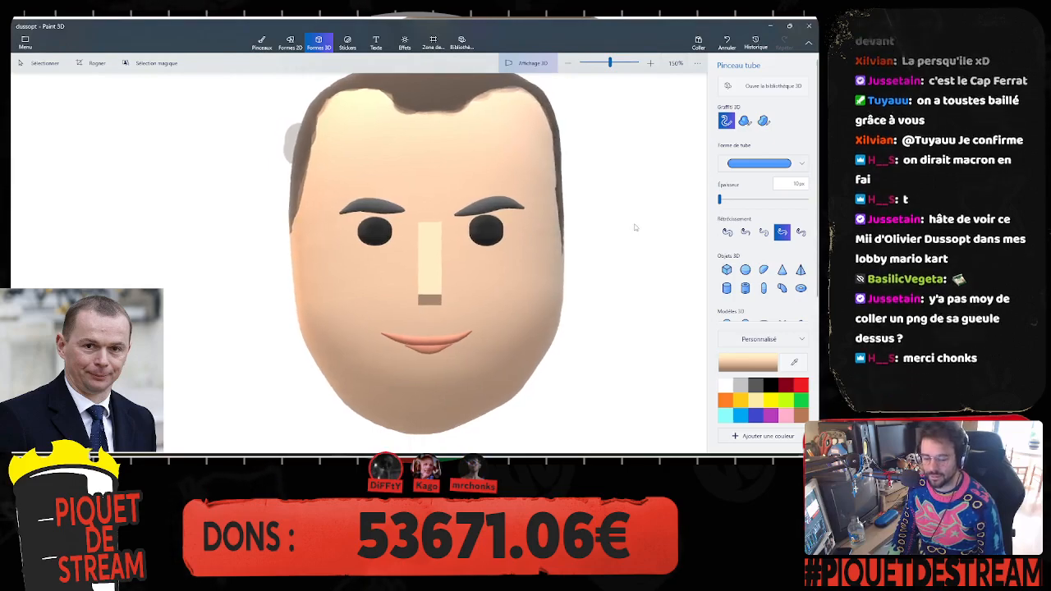
scroll(635, 228, down, 3)
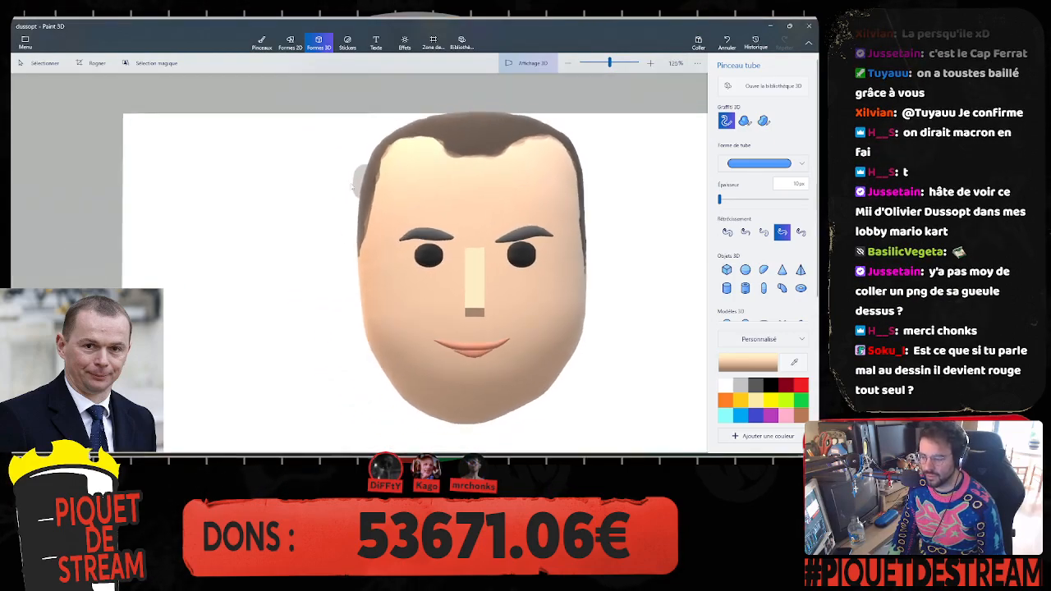
right_drag(399, 194, 437, 210)
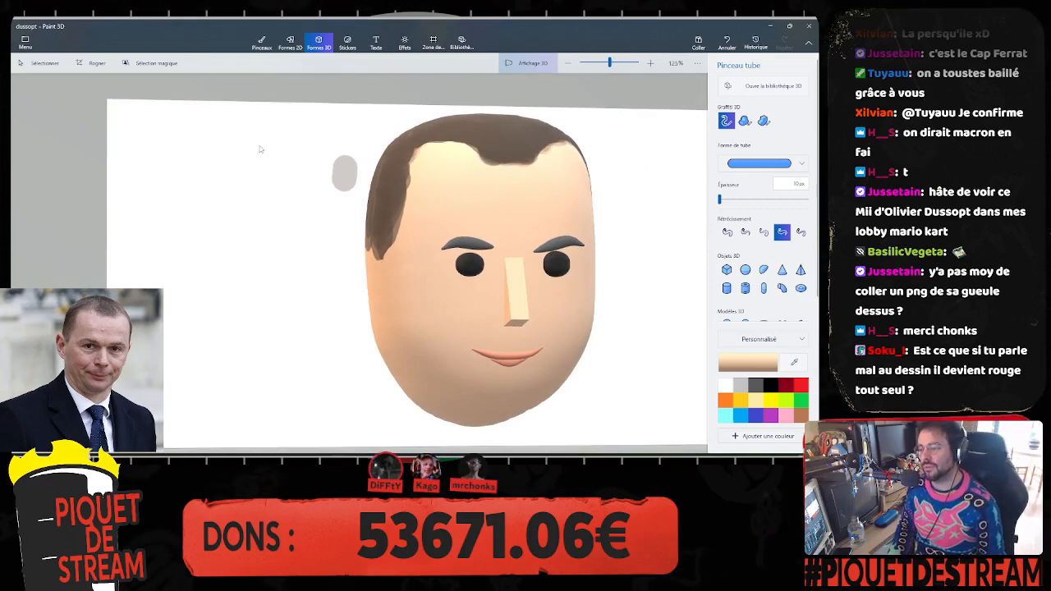
right_drag(305, 211, 273, 217)
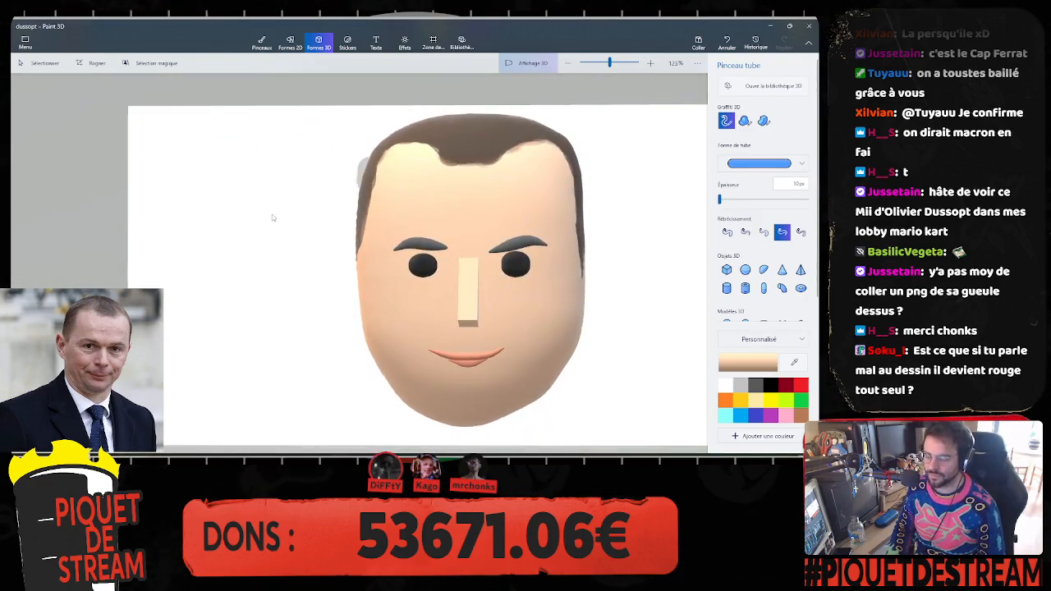
right_drag(273, 217, 410, 263)
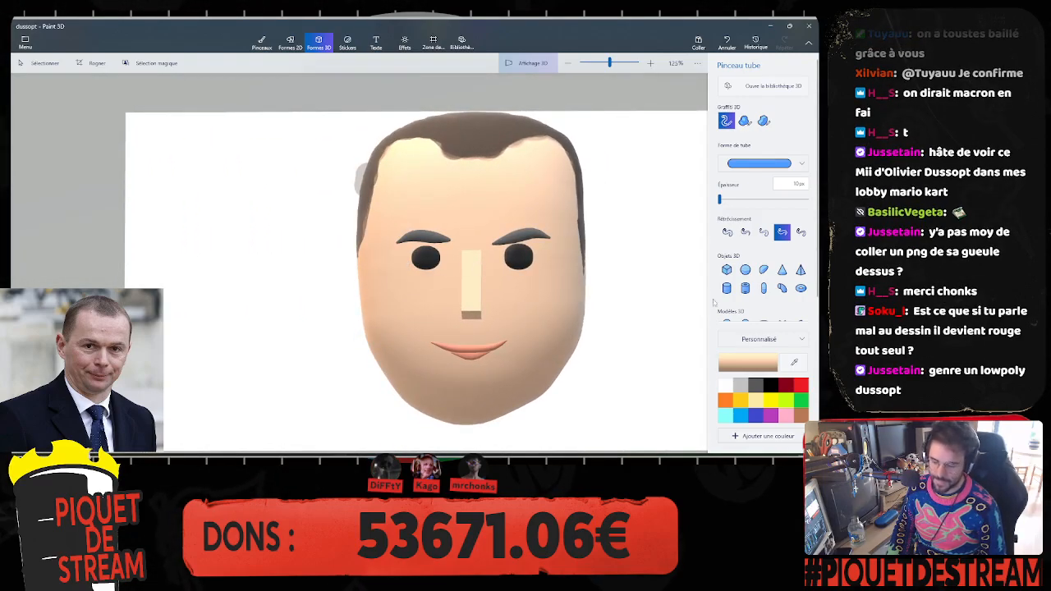
mouse_move(548, 295)
right_down()
mouse_move(559, 296)
mouse_move(542, 290)
right_up()
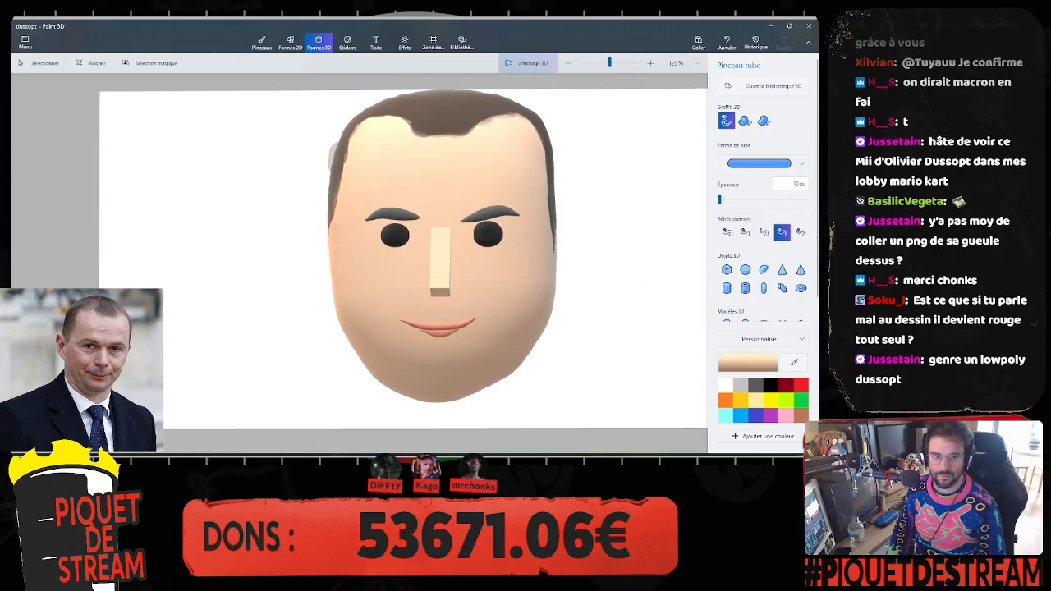
scroll(457, 335, up, 1)
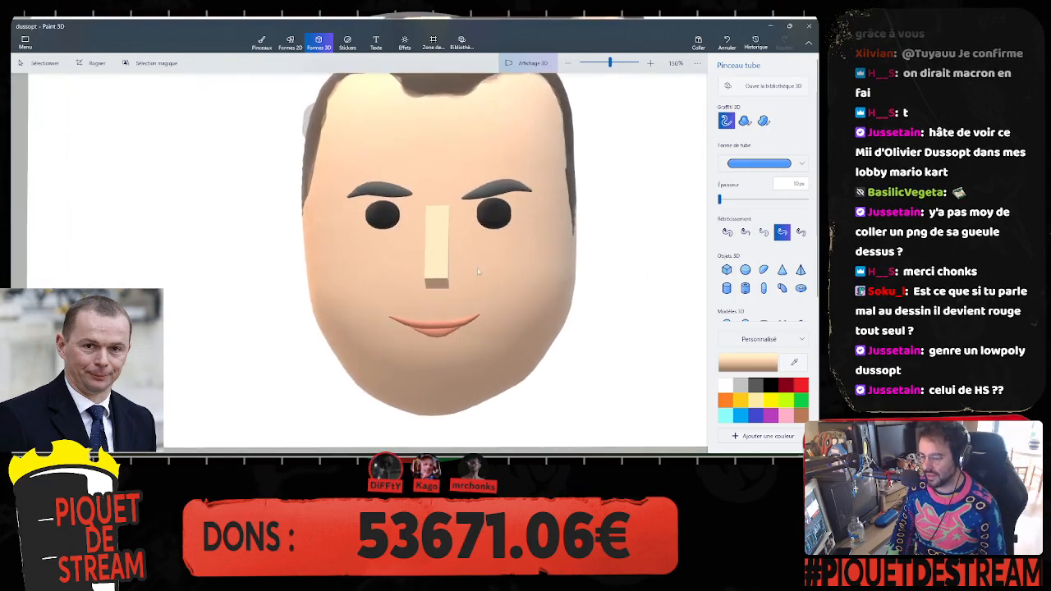
right_drag(478, 271, 636, 136)
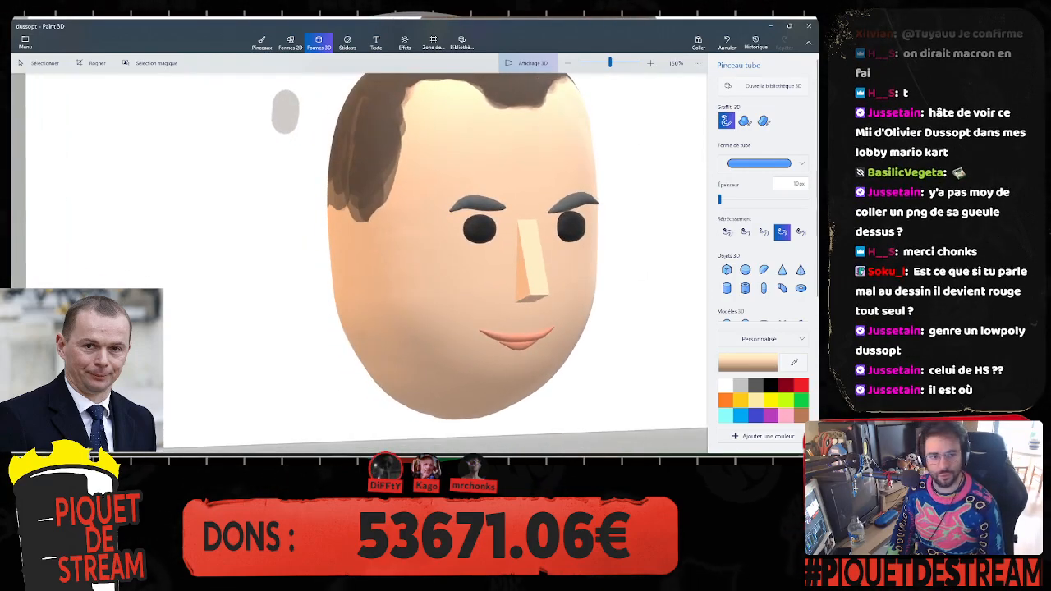
Step: Switch to the browser and study the frontal and side-facing reference photos, enlarging the coughing photo to 180%
key(alt+Tab)
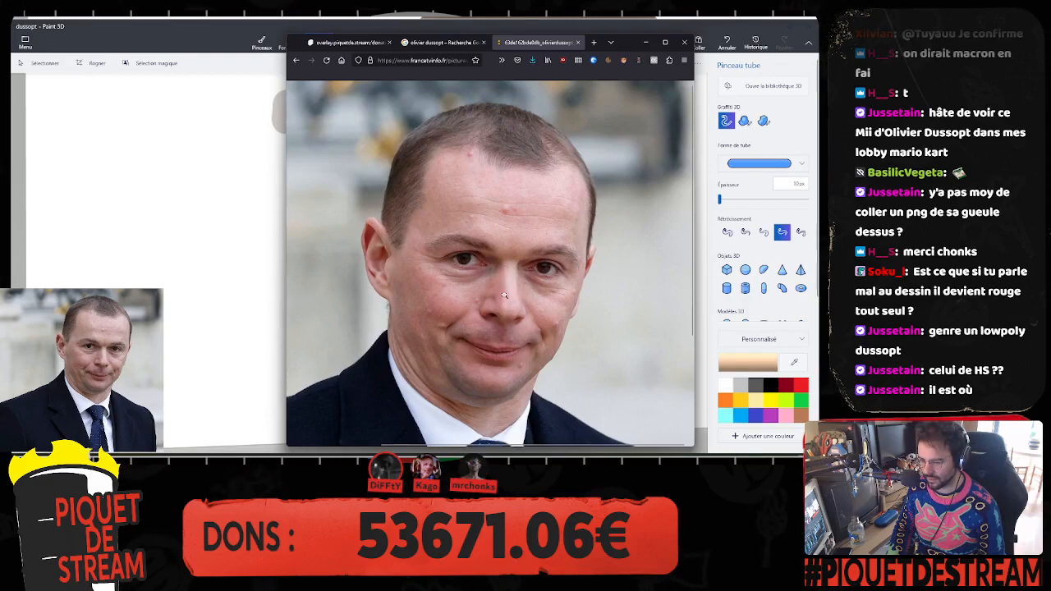
click(647, 42)
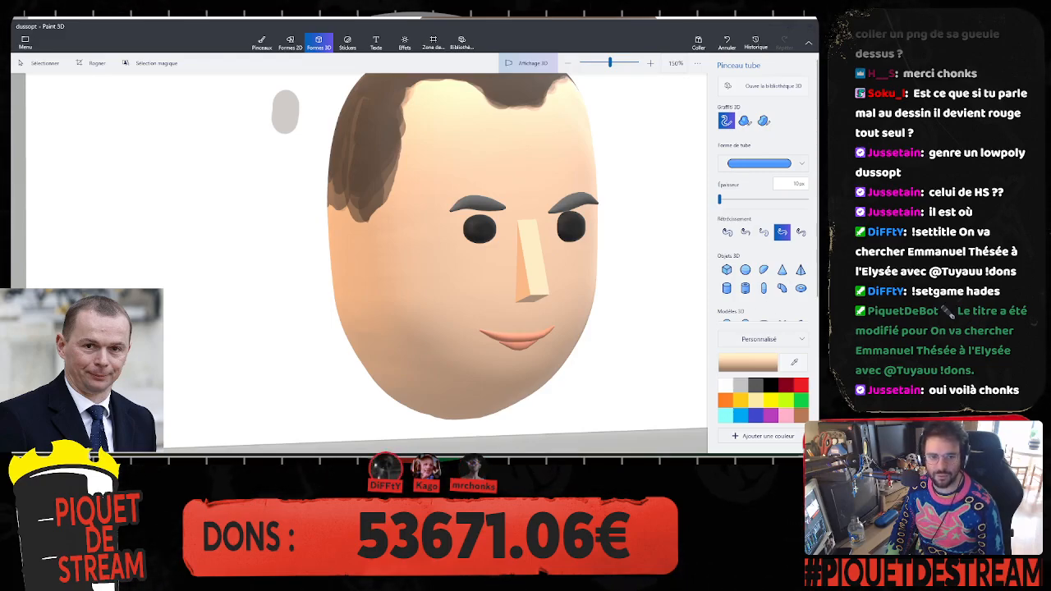
mouse_move(817, 66)
mouse_down()
mouse_move(314, 70)
mouse_move(335, 60)
mouse_up()
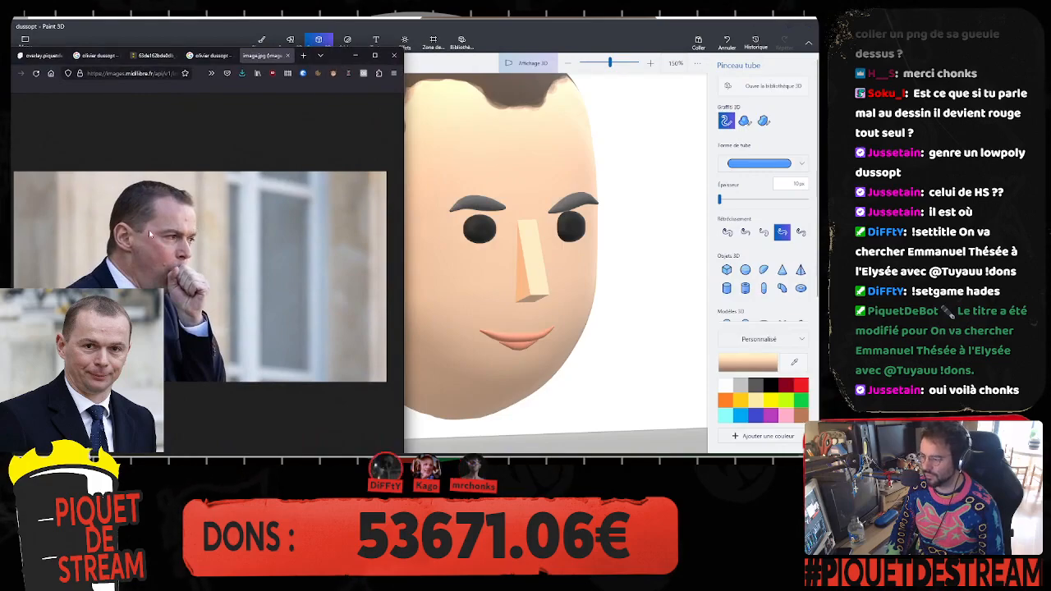
ctrl+scroll(149, 230, up, 5)
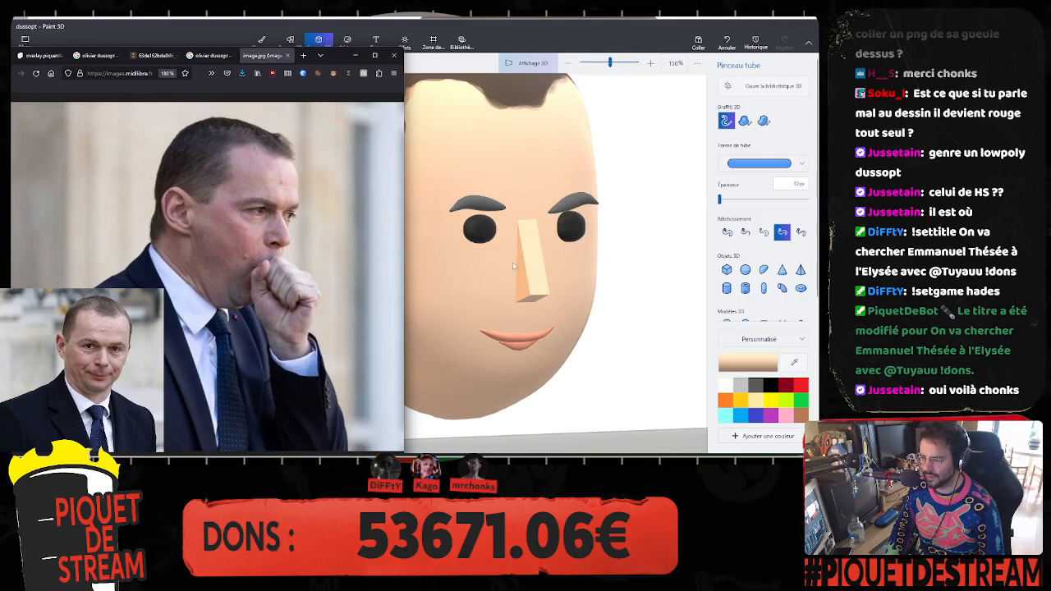
click(355, 55)
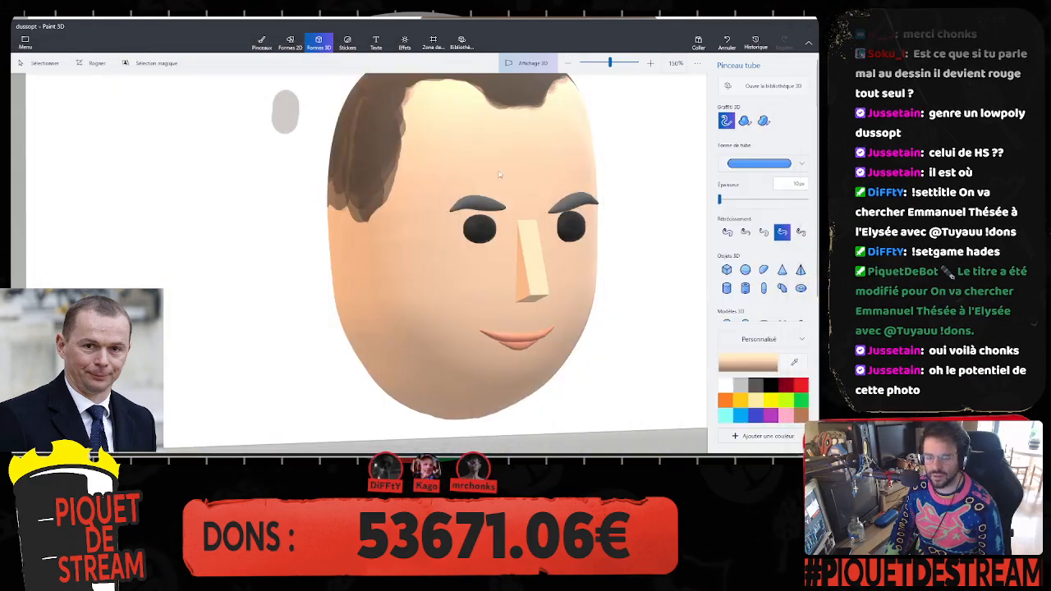
Step: Turn off the 3D view so the head faces straight on, and frame the face at 200%
drag(634, 264, 562, 262)
scroll(575, 263, down, 5)
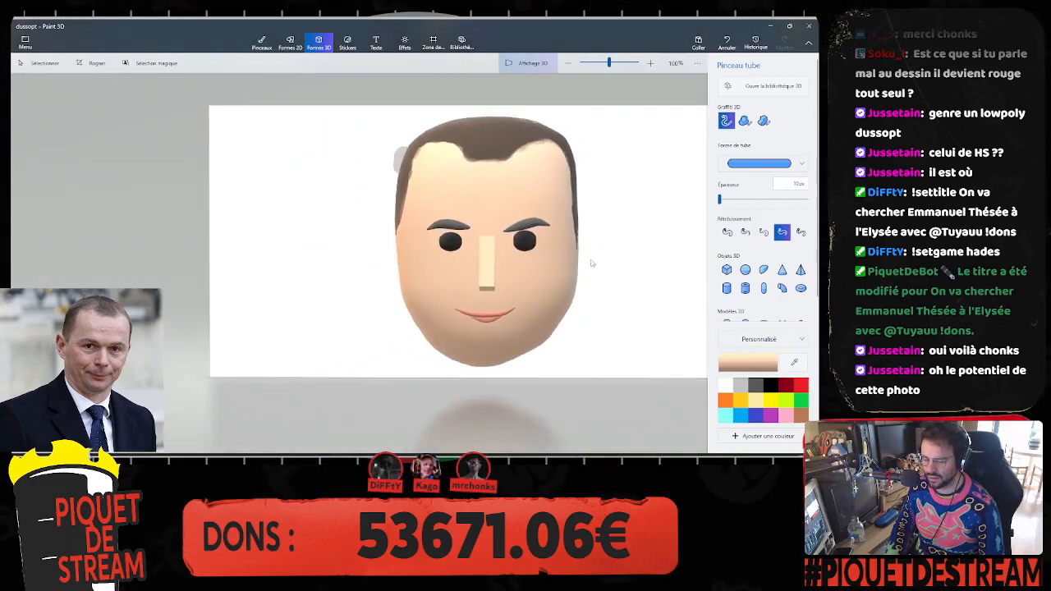
drag(605, 257, 536, 220)
scroll(548, 265, up, 5)
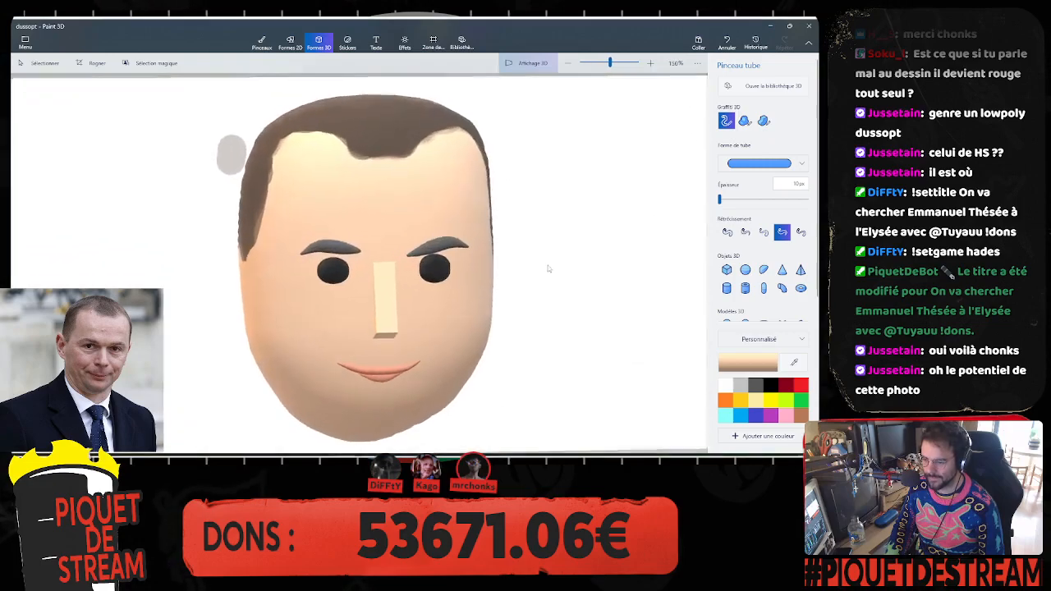
right_drag(498, 243, 515, 228)
click(541, 63)
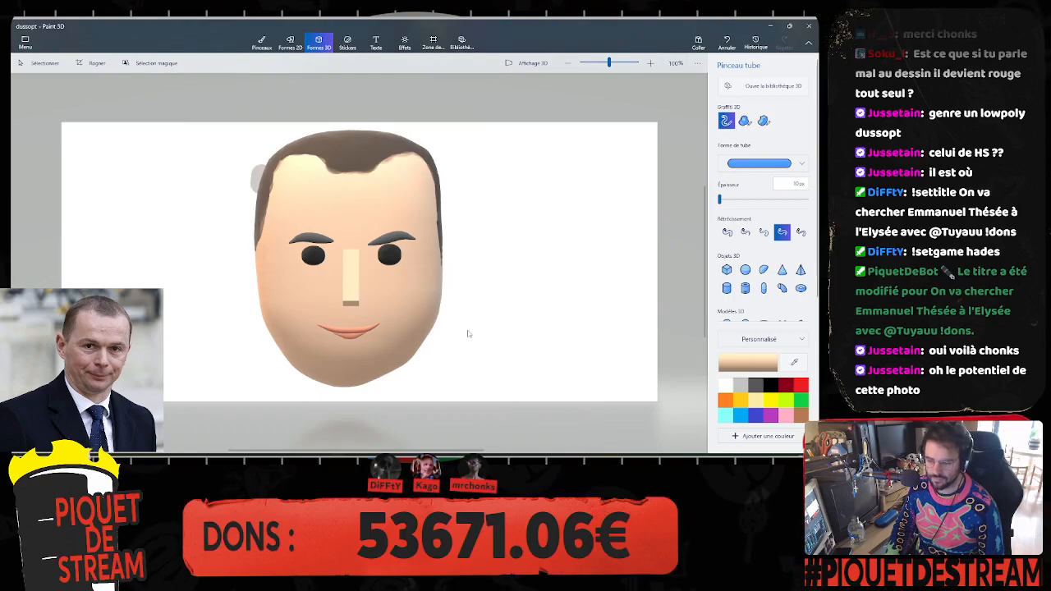
scroll(389, 205, up, 5)
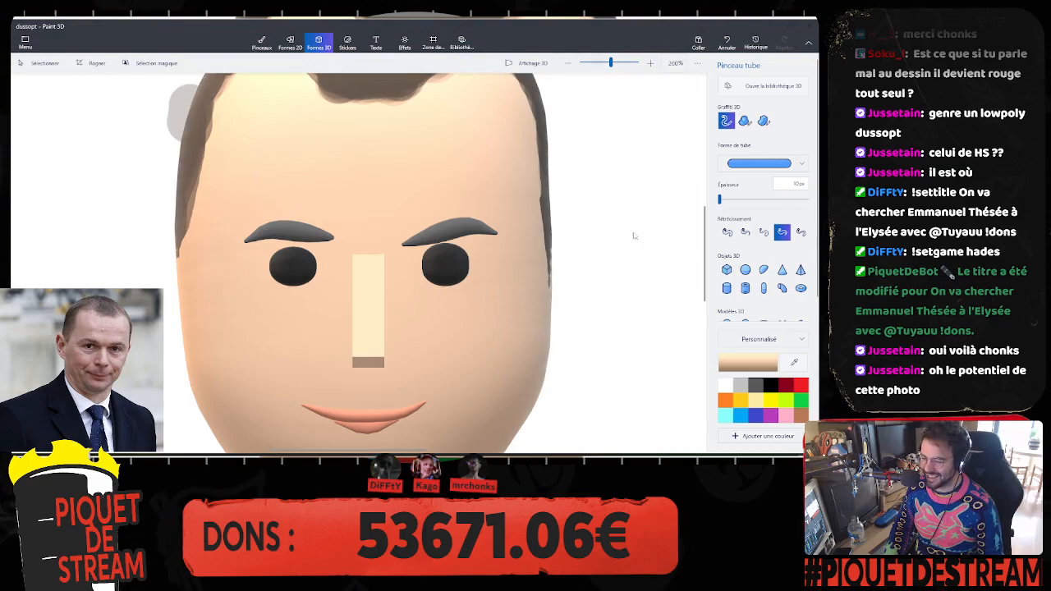
Step: Check the coughing reference photo again, then place a tiny skin-coloured tube mark on the forehead above the nose
mouse_move(817, 88)
mouse_down()
mouse_move(565, 46)
mouse_move(528, 61)
mouse_up()
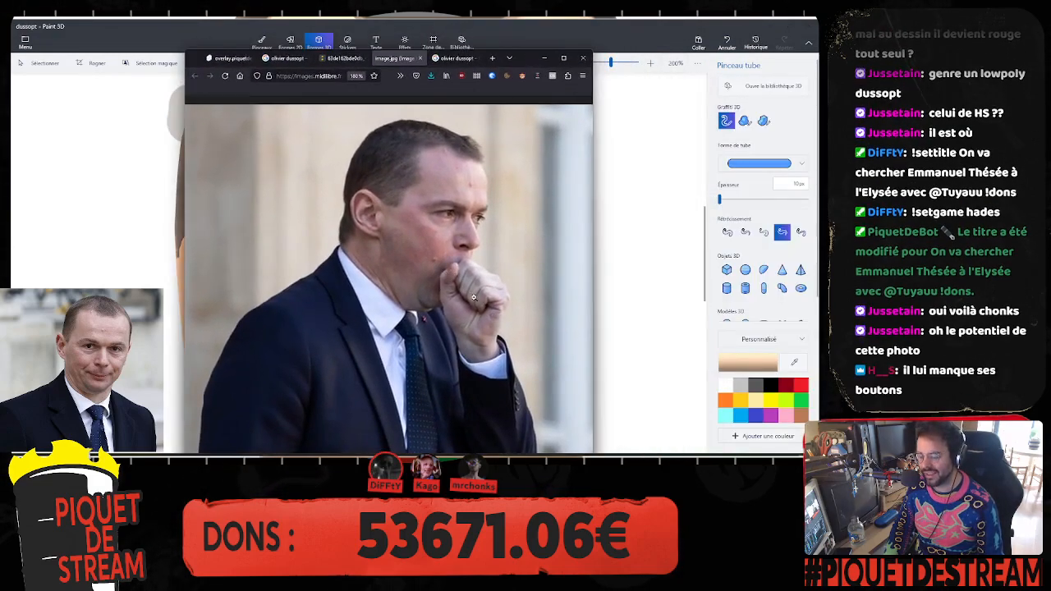
click(544, 58)
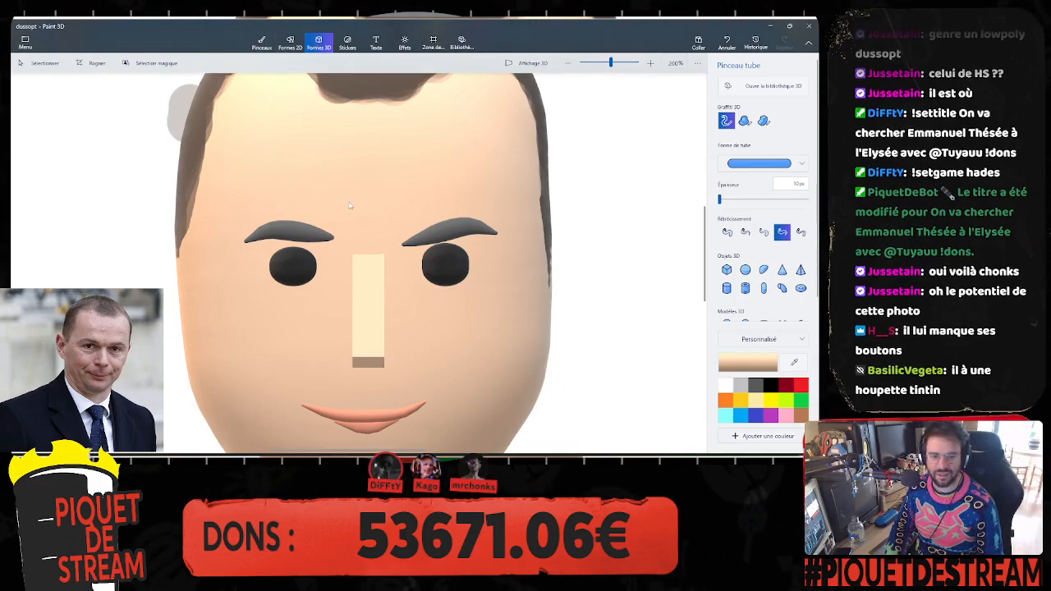
click(365, 171)
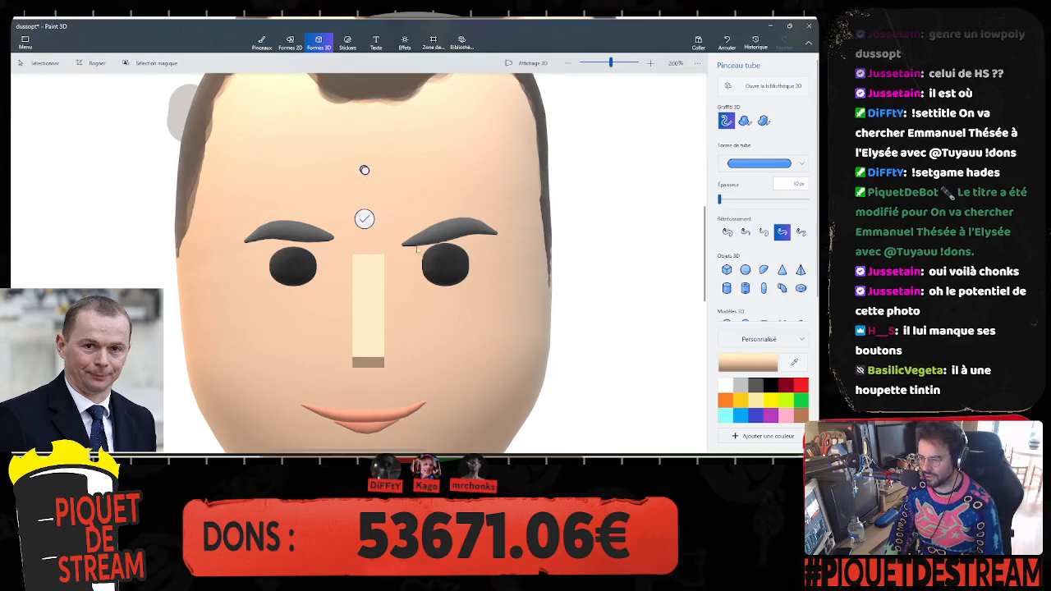
scroll(378, 227, up, 10)
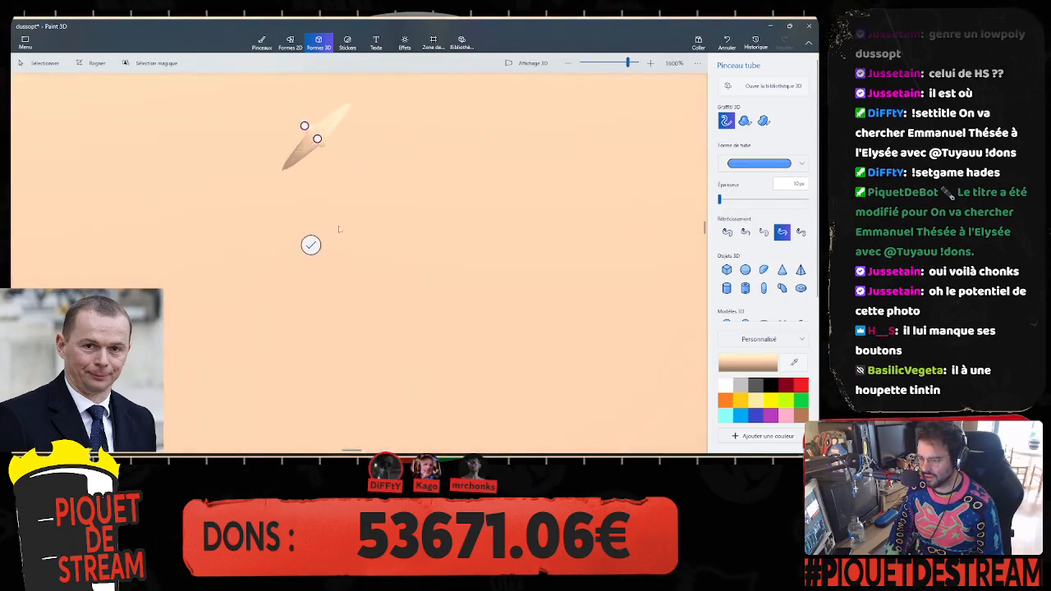
click(287, 260)
scroll(323, 190, down, 2)
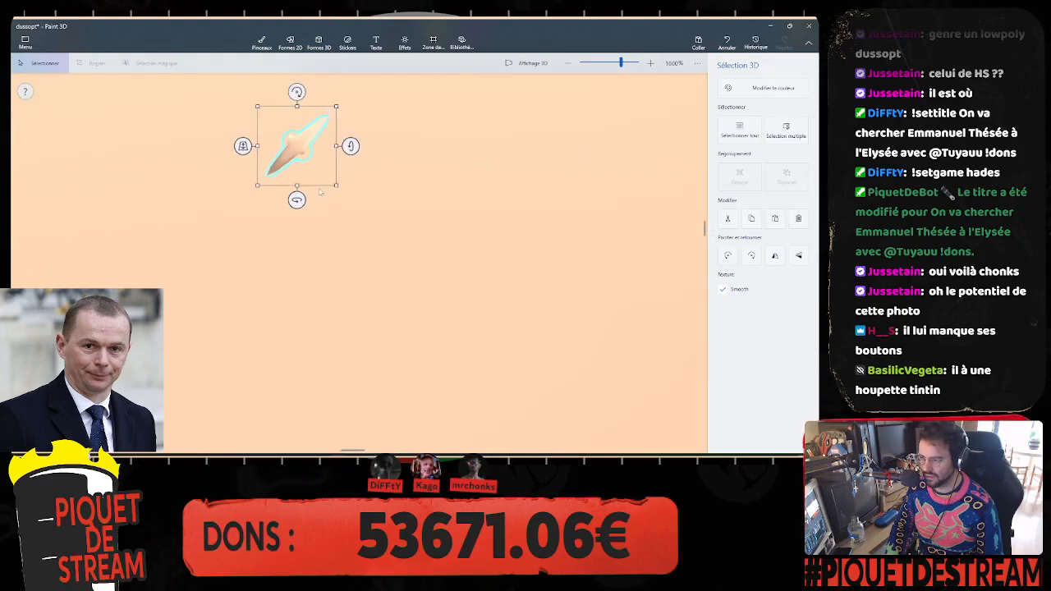
scroll(324, 192, up, 3)
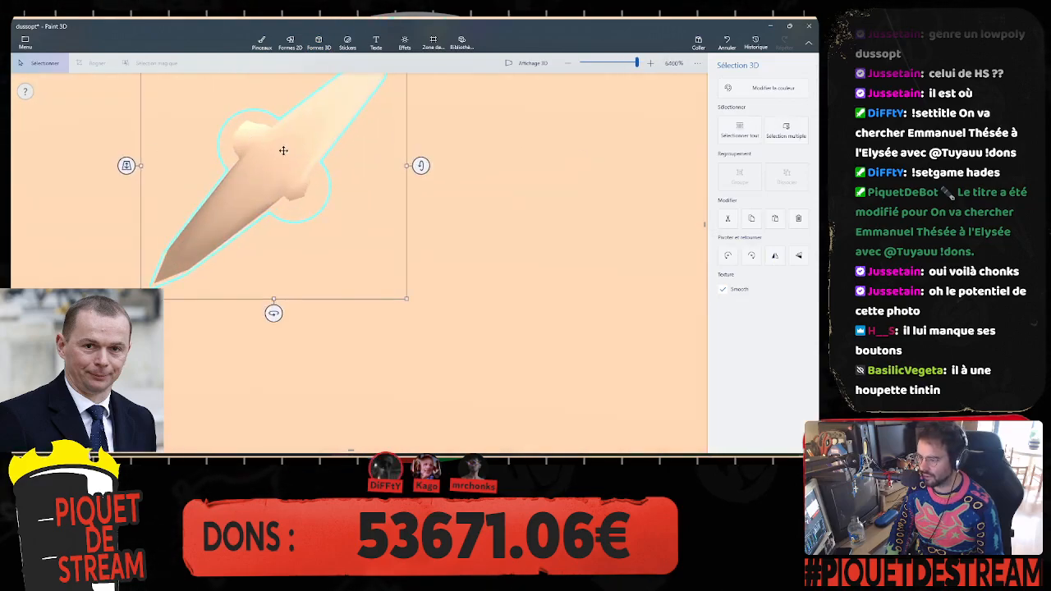
Step: Place a round, untapered skin-coloured tube dot as a wart on the forehead above the nose and enlarge it slightly
scroll(284, 150, down, 5)
click(261, 43)
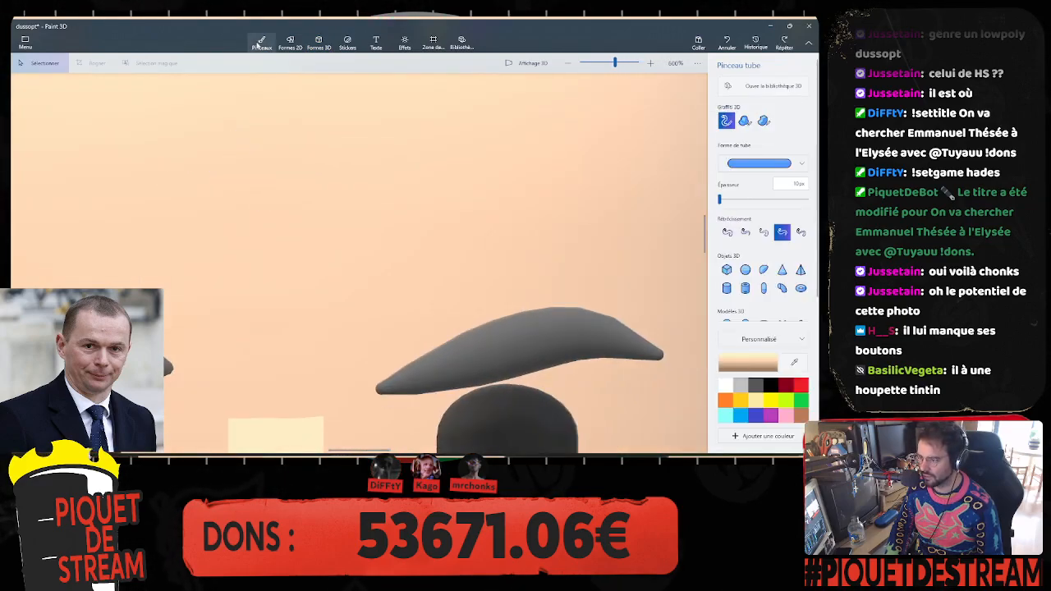
click(290, 43)
click(319, 43)
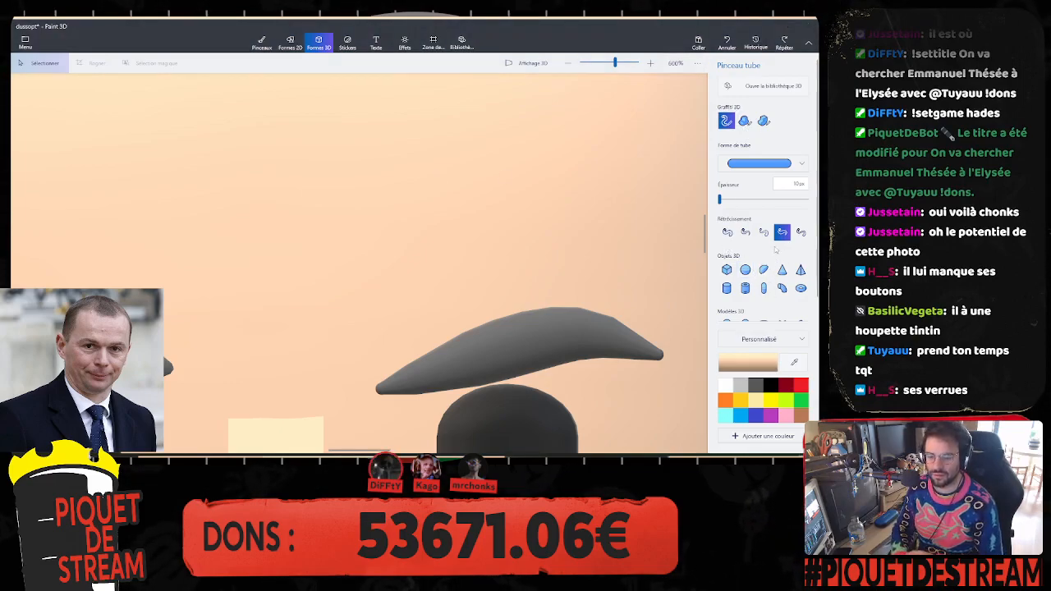
click(728, 232)
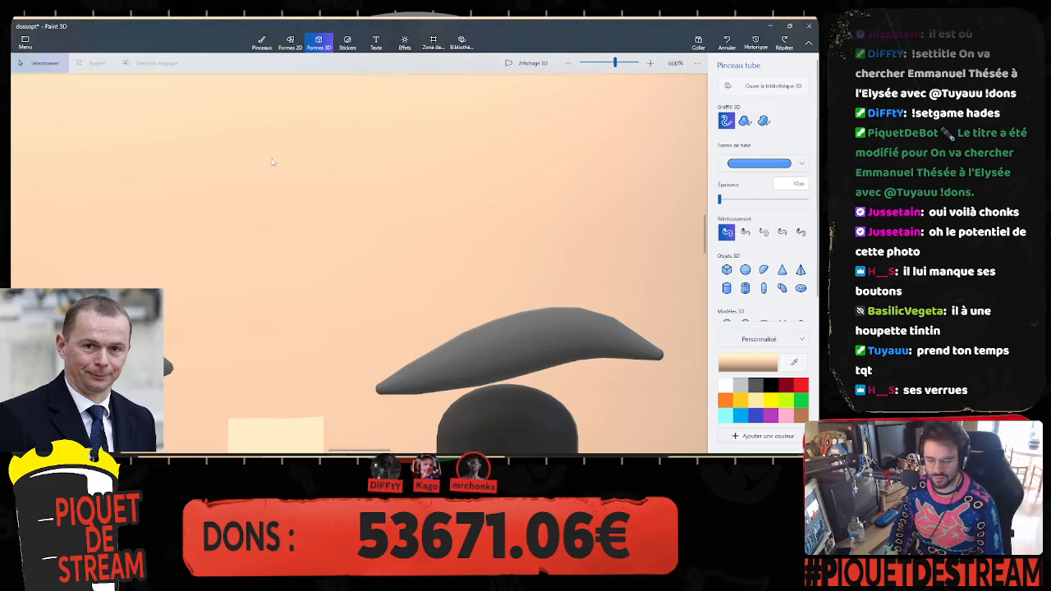
click(271, 159)
click(271, 219)
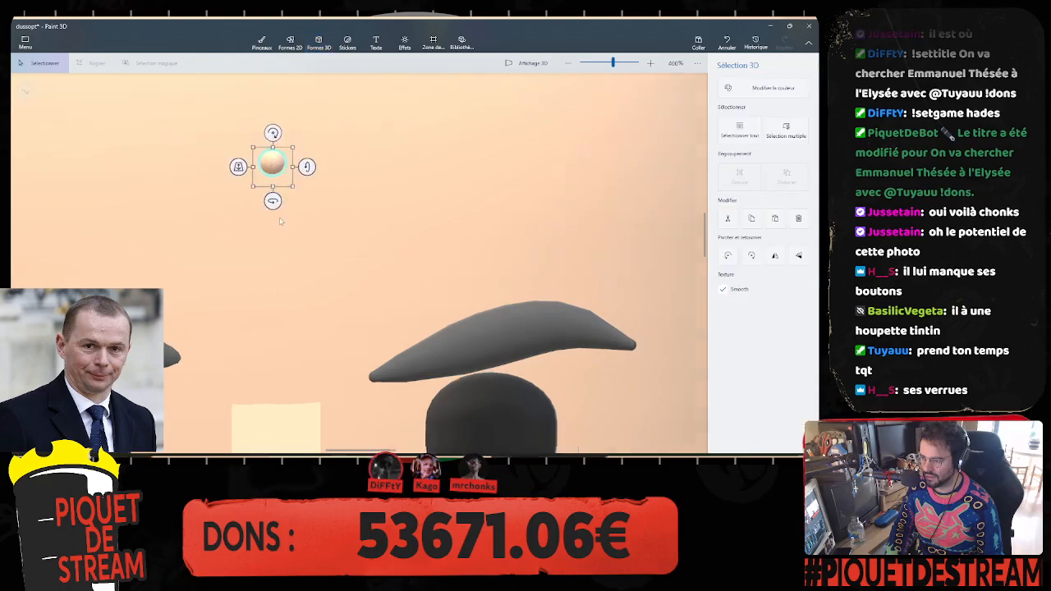
middle_drag(266, 208, 379, 237)
drag(300, 172, 312, 177)
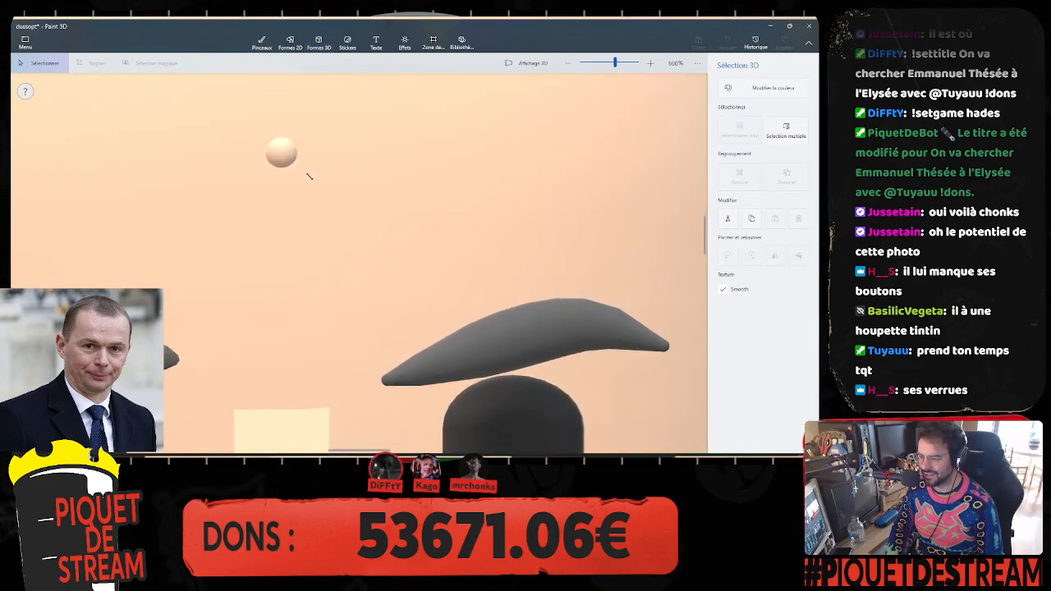
click(281, 152)
scroll(304, 206, down, 5)
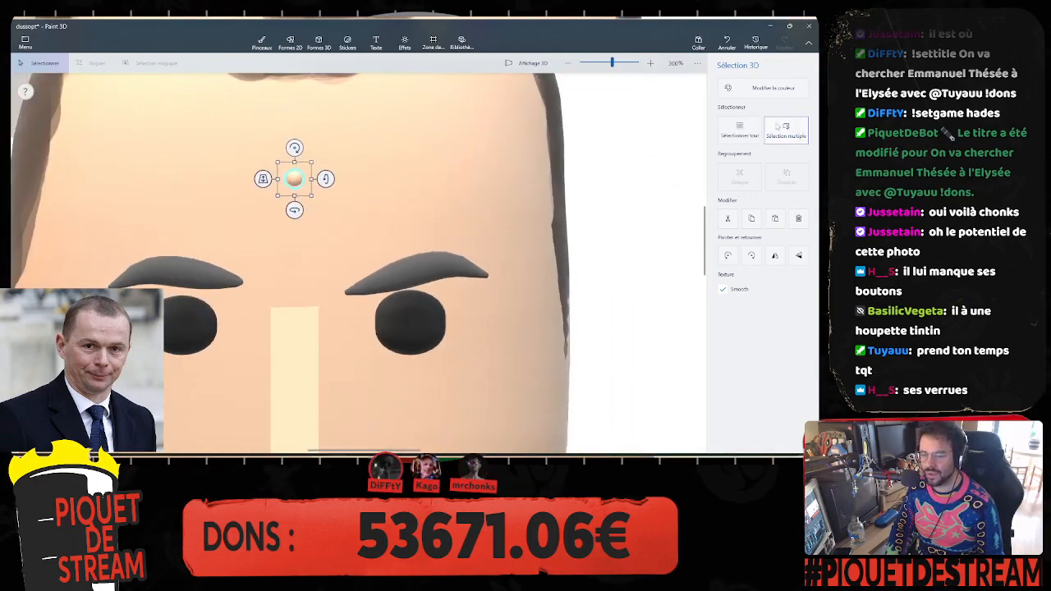
Step: Recolour the forehead wart with a sampled skin tone shifted towards pink, red 255, green 198, blue 176
click(769, 90)
click(685, 130)
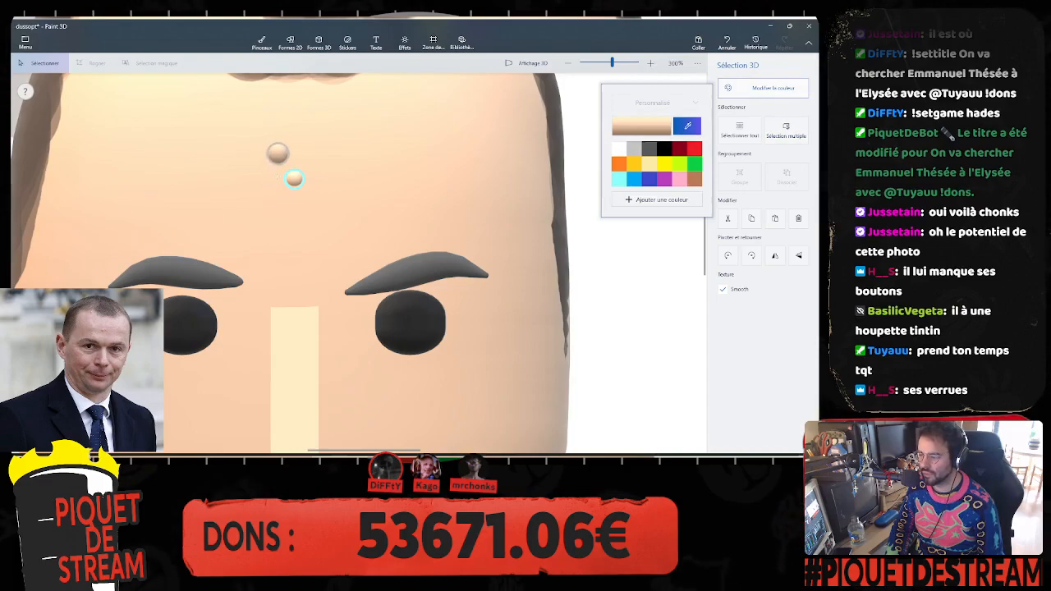
click(276, 154)
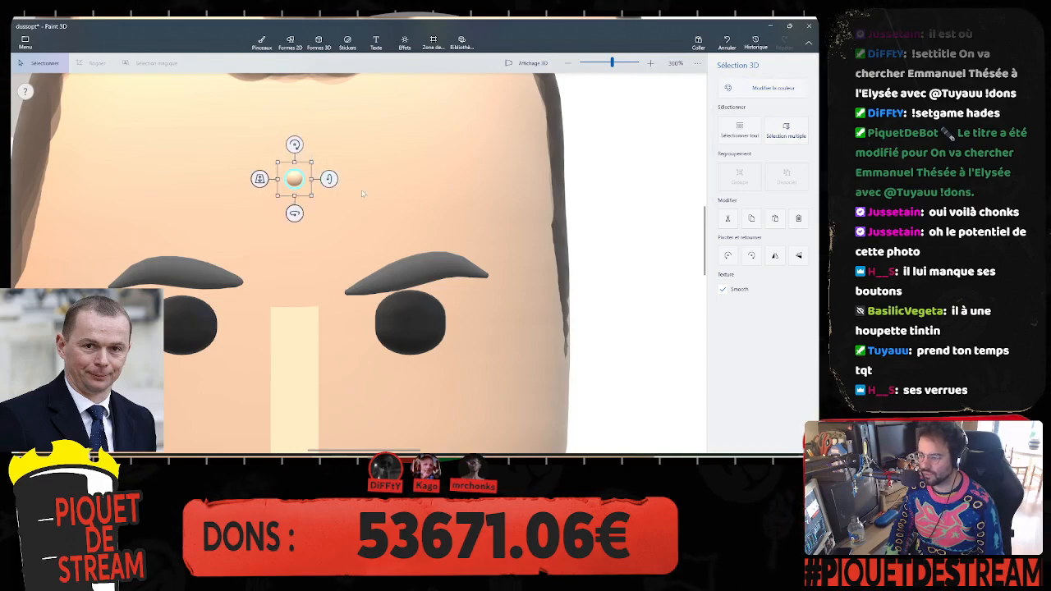
click(765, 88)
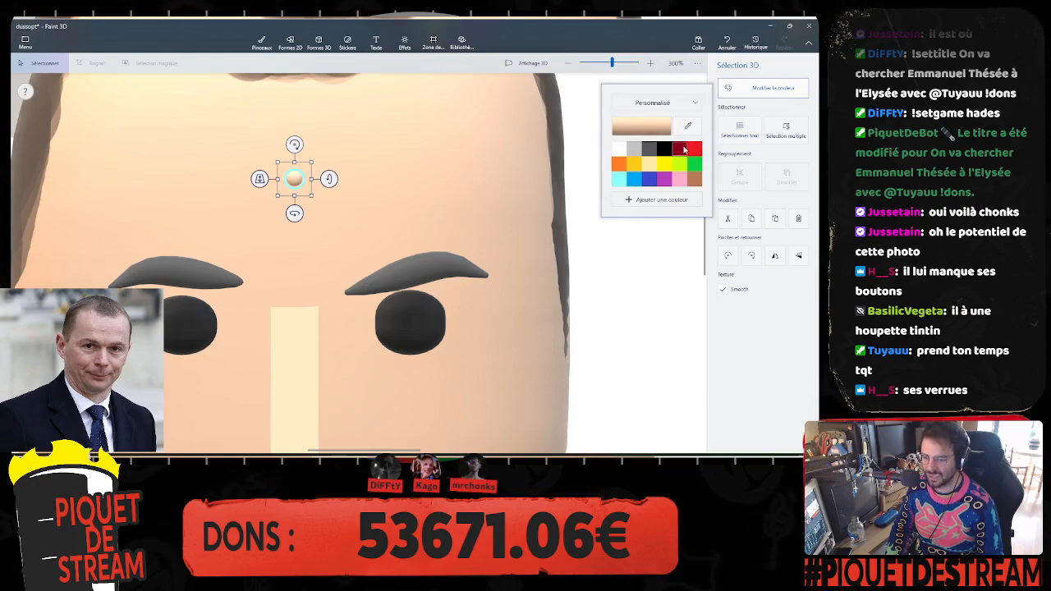
click(683, 124)
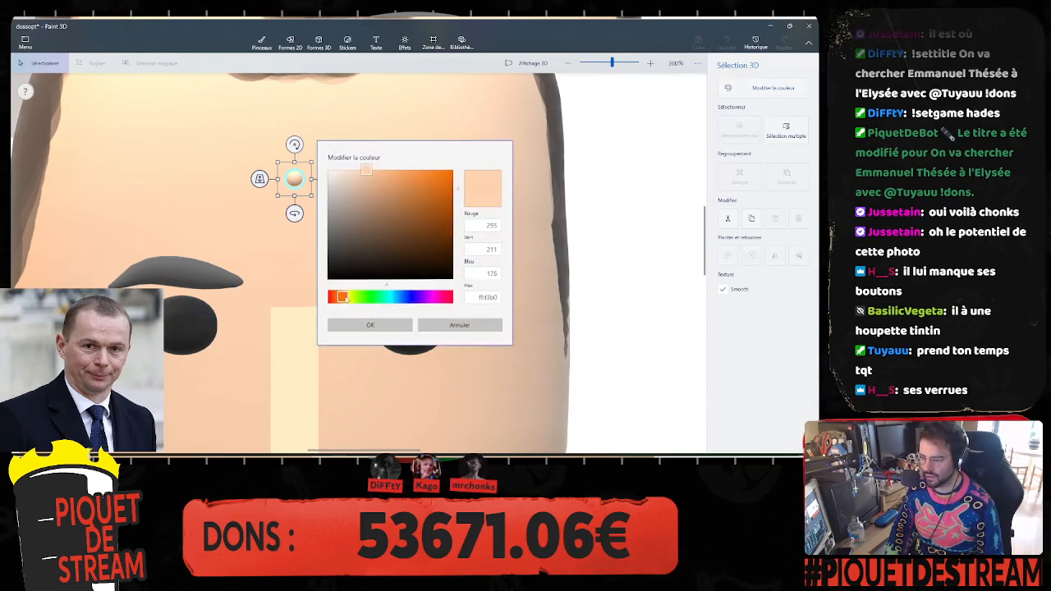
drag(346, 300, 344, 302)
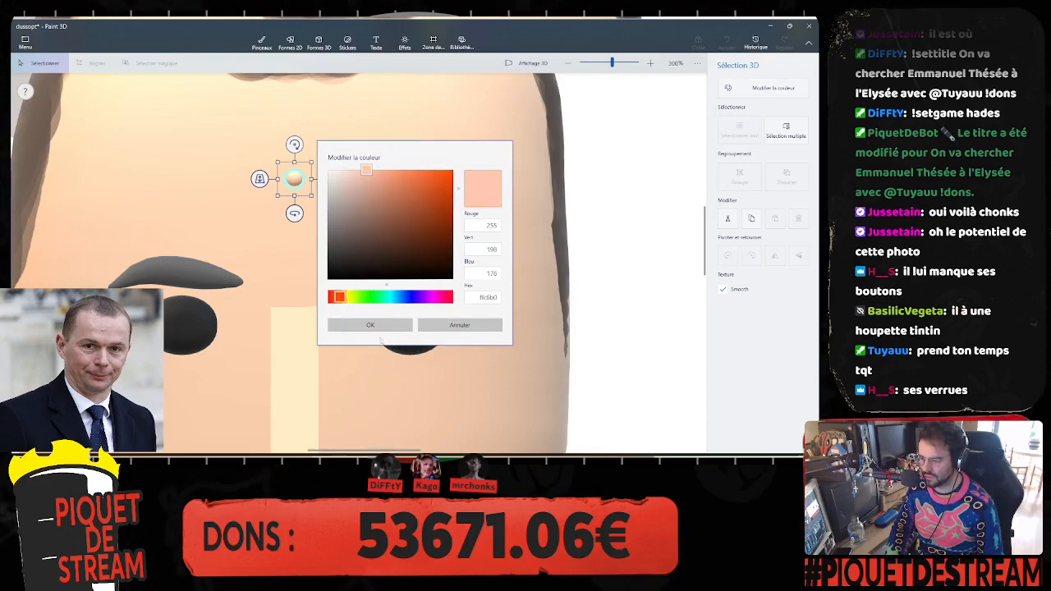
click(380, 326)
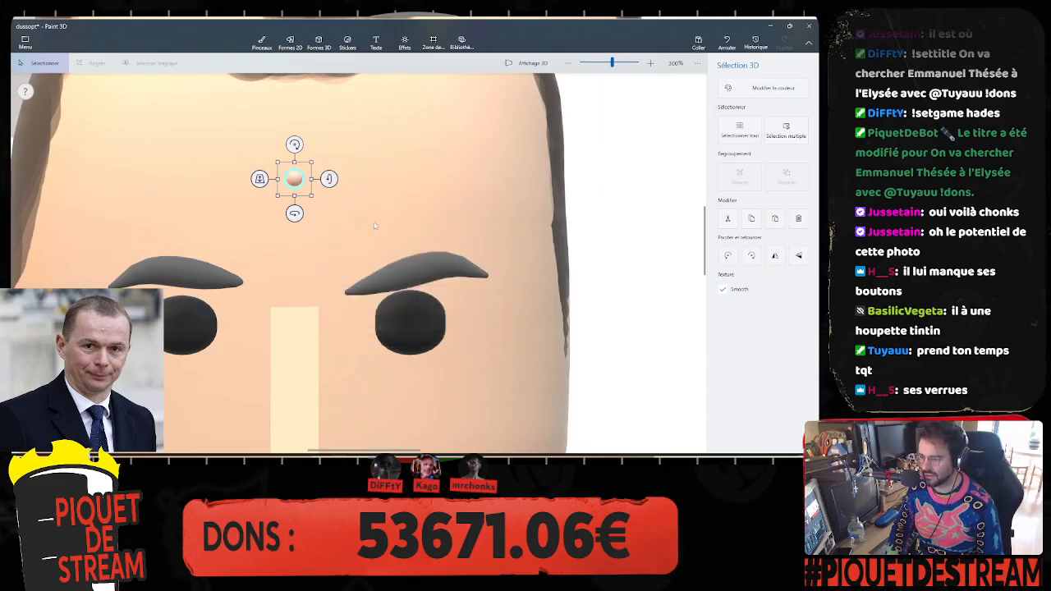
Step: Try to duplicate the forehead wart on the upper forehead and beside the nose, then undo the changes
middle_drag(376, 226, 475, 200)
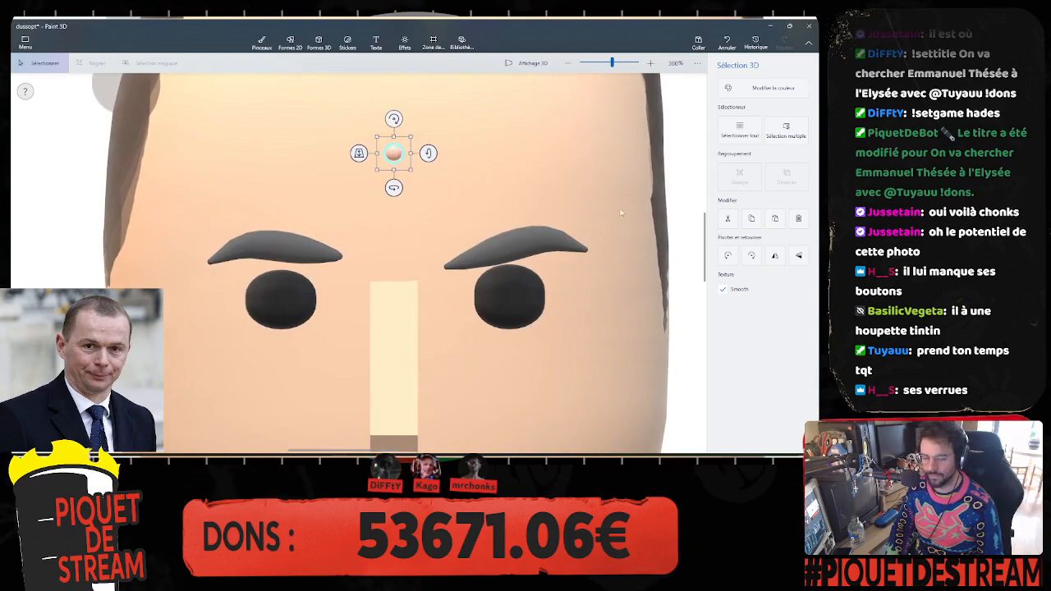
middle_drag(493, 130, 524, 256)
click(786, 129)
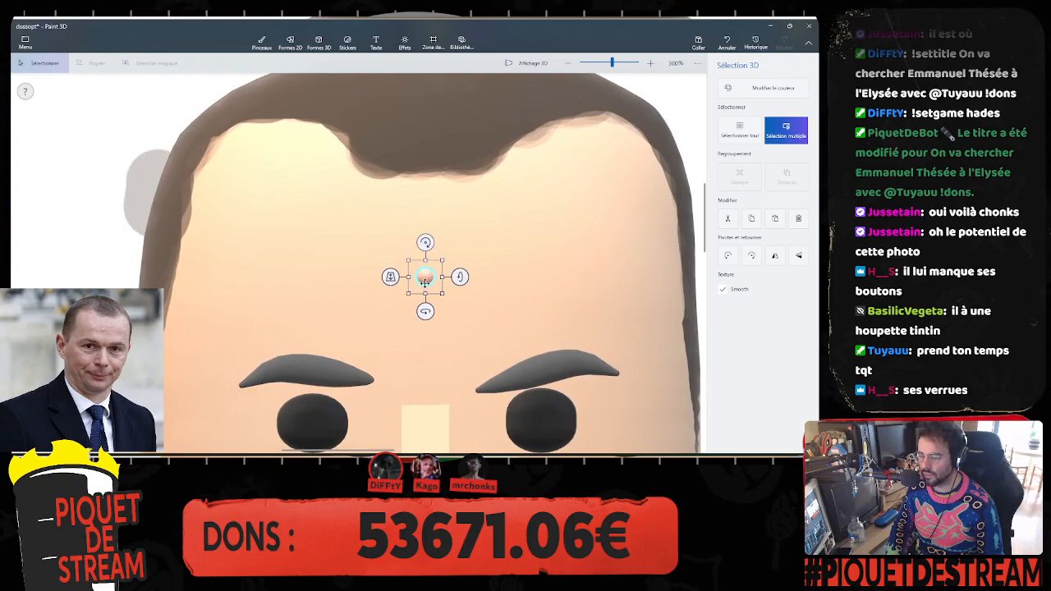
key(ctrl+v)
drag(425, 275, 335, 161)
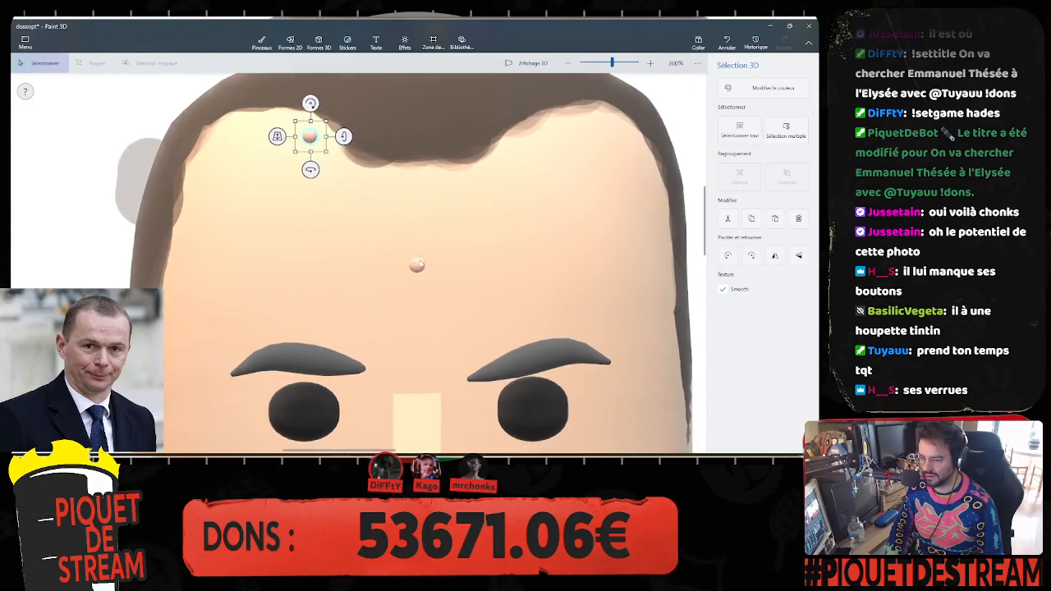
key(ctrl+v)
middle_drag(369, 315, 443, 158)
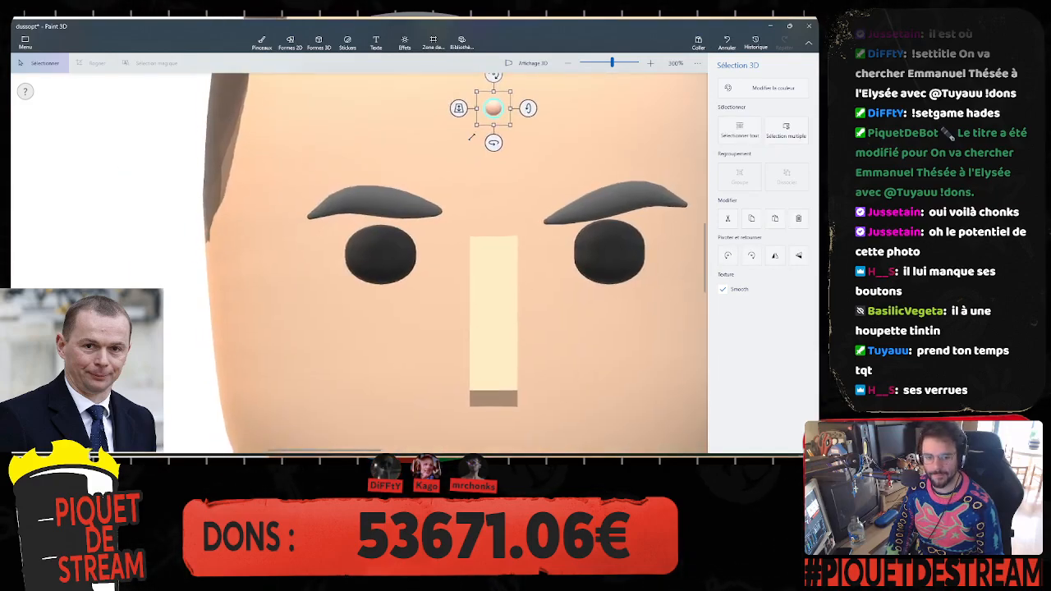
drag(495, 107, 447, 359)
key(ctrl+z)
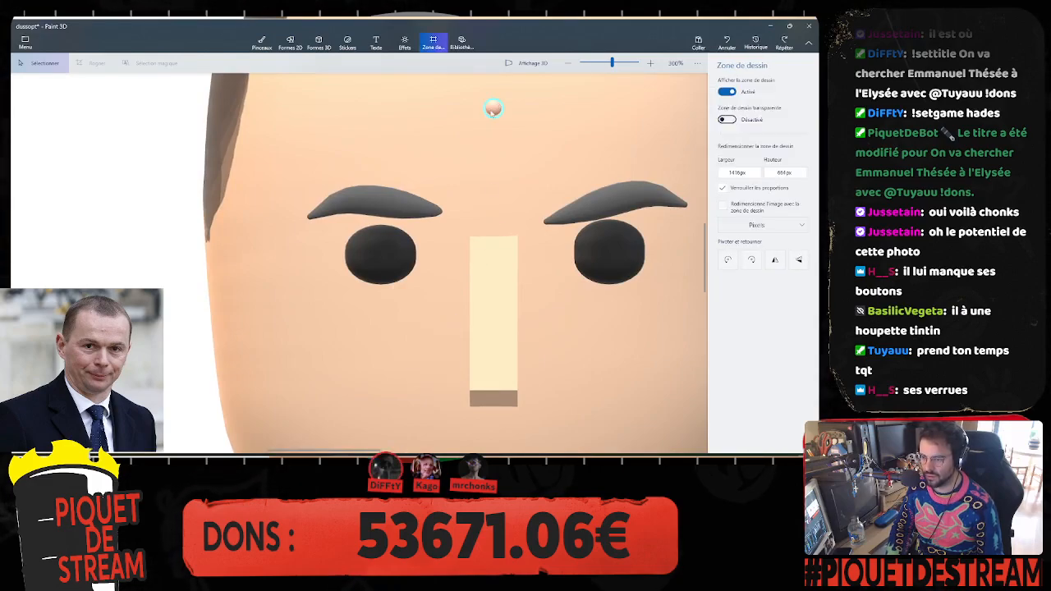
Step: Paste a copy of the forehead wart and place it, slightly smaller, beside the lower part of the nose
click(493, 108)
key(ctrl+v)
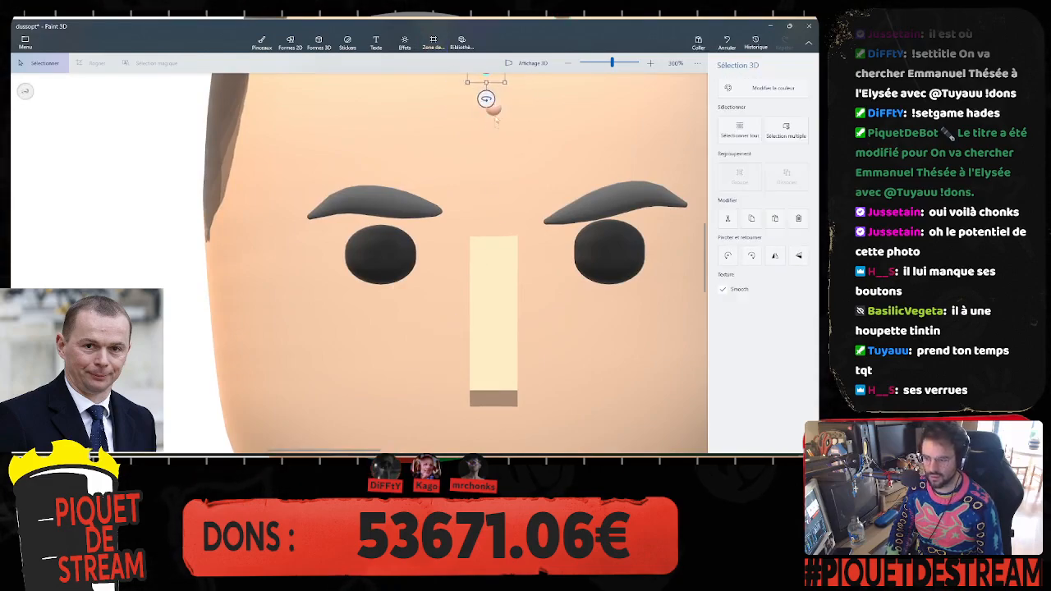
drag(494, 108, 456, 368)
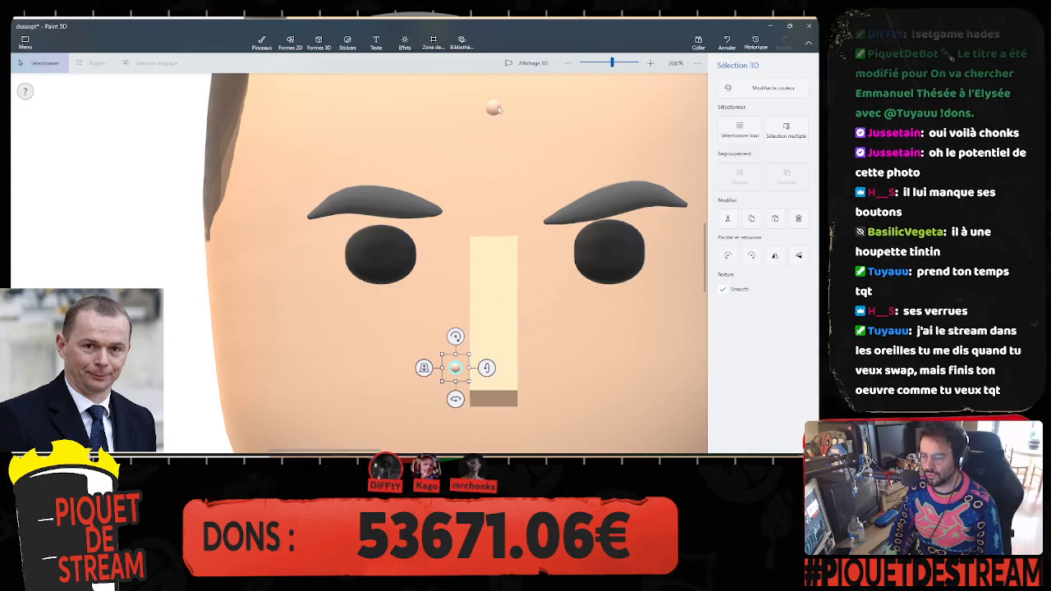
middle_drag(465, 291, 426, 194)
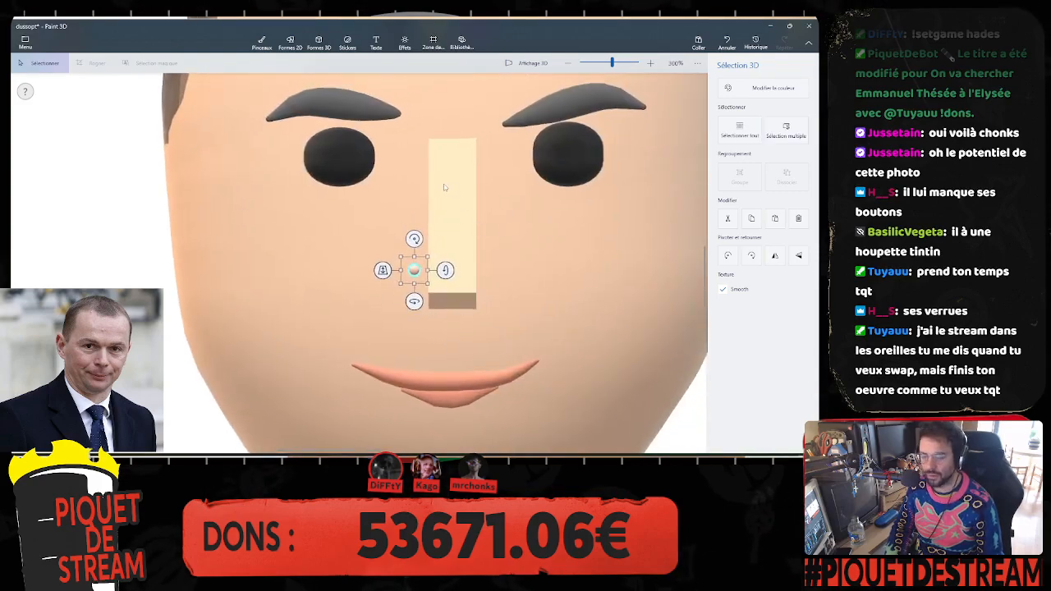
middle_drag(458, 186, 409, 197)
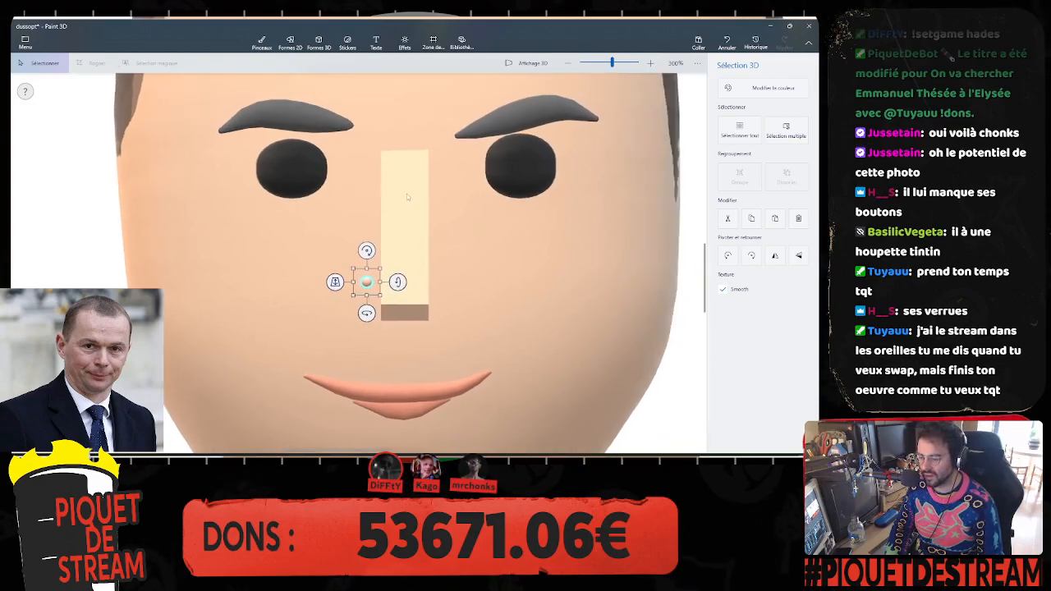
Step: Turn on the 3D view and seat the wart beside the nose against the face surface, checking it in profile
click(533, 62)
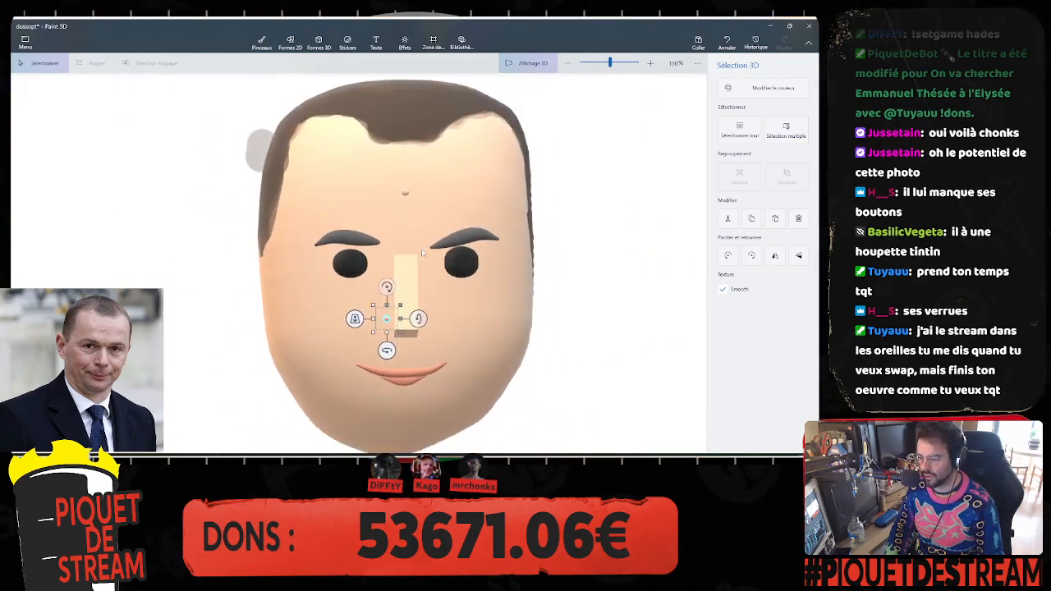
scroll(386, 245, up, 5)
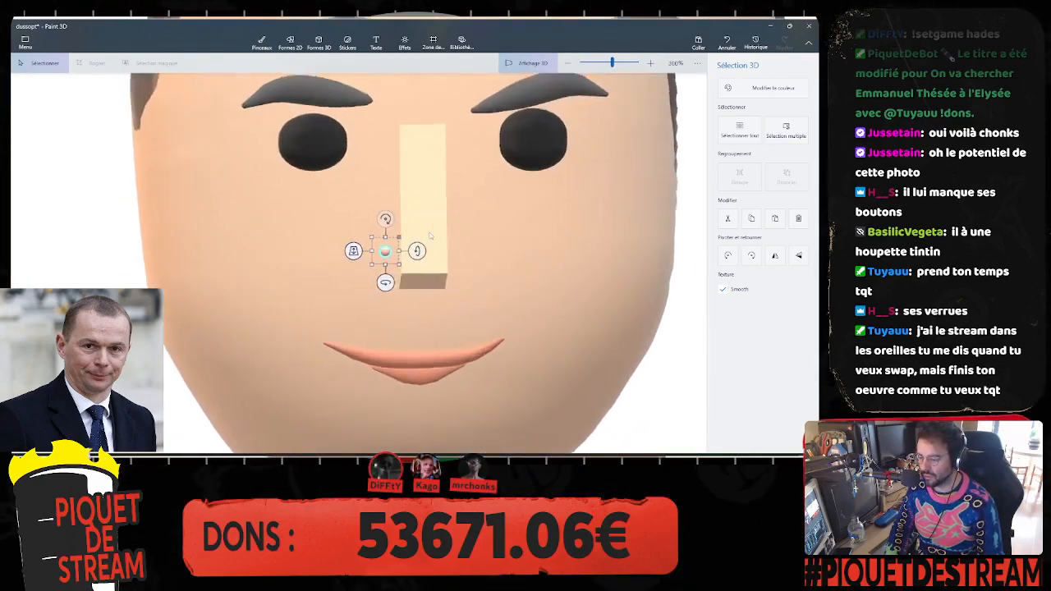
right_drag(424, 224, 575, 224)
drag(387, 261, 386, 262)
middle_drag(504, 178, 543, 256)
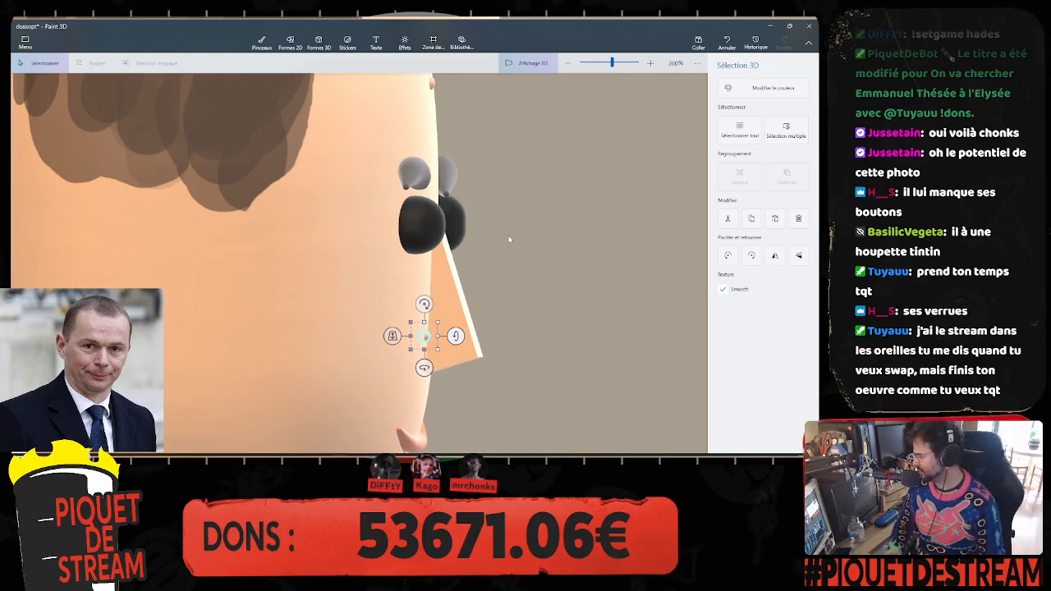
ctrl+scroll(418, 202, up, 3)
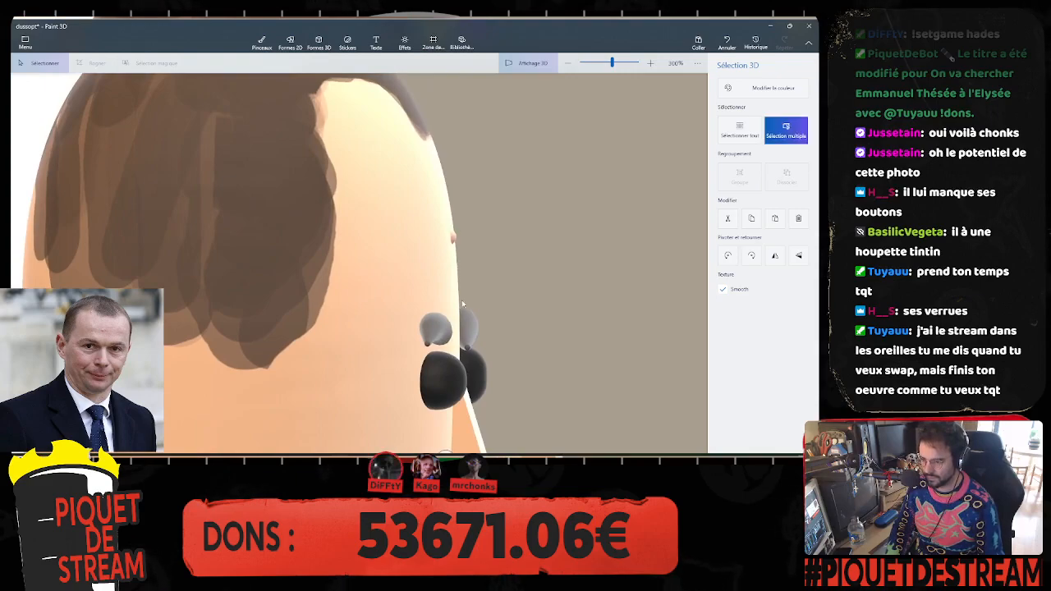
ctrl+scroll(423, 222, down, 3)
scroll(424, 227, down, 2)
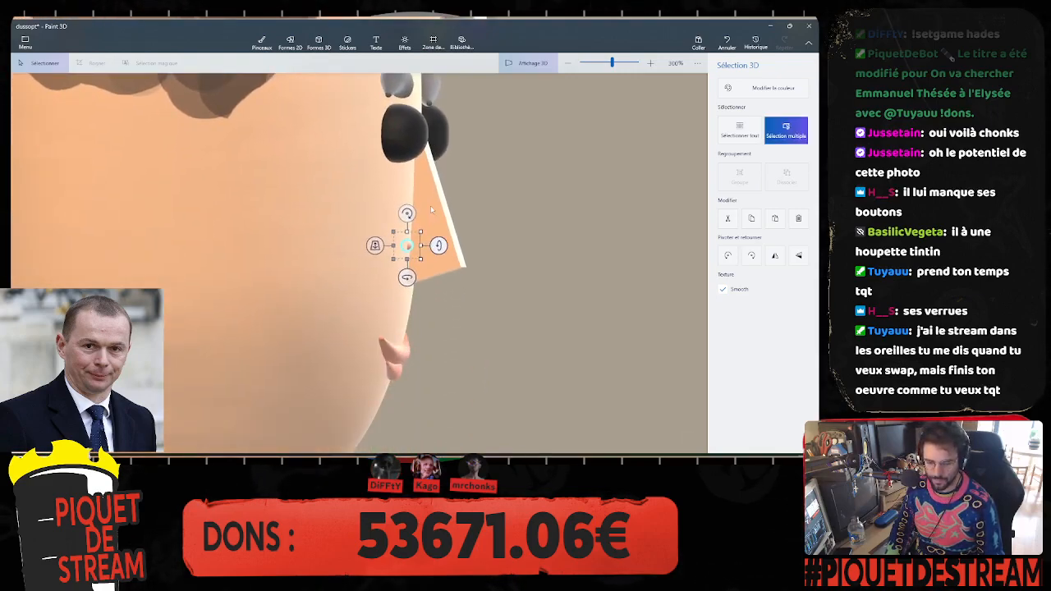
scroll(447, 197, down, 1)
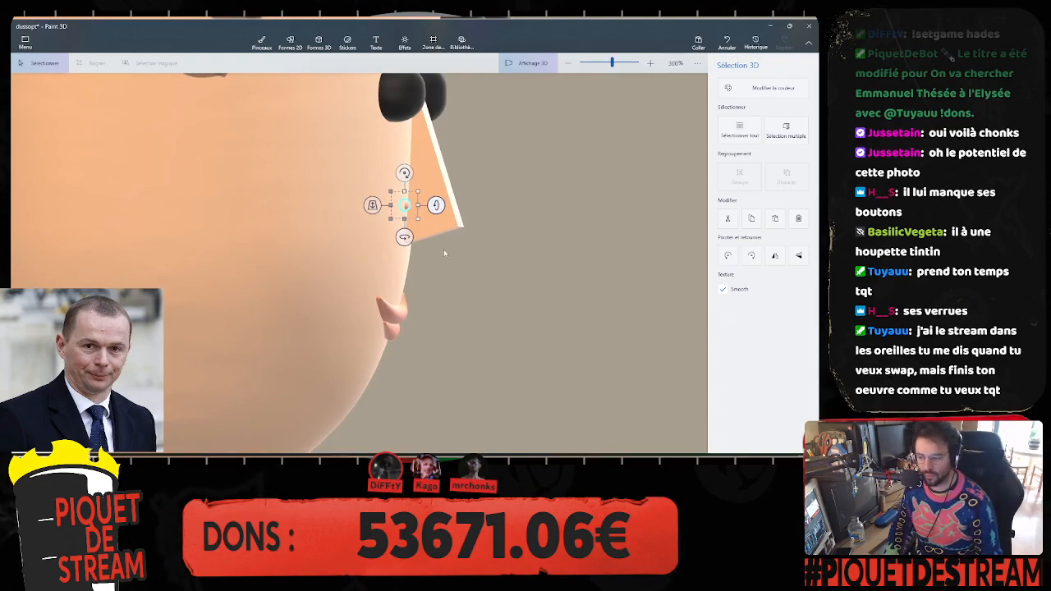
scroll(427, 253, down, 1)
scroll(433, 258, left, 1)
right_drag(439, 257, 373, 261)
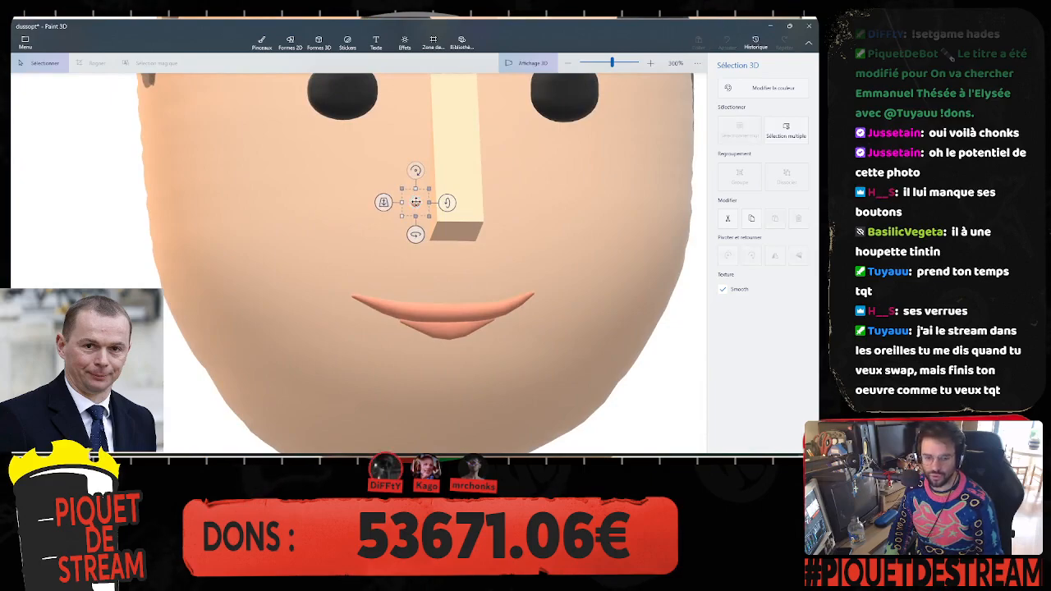
Step: Return to the flat front view and place a copy of the nose wart on the cheek above the mouth corner
key(ctrl)
right_drag(416, 217, 368, 282)
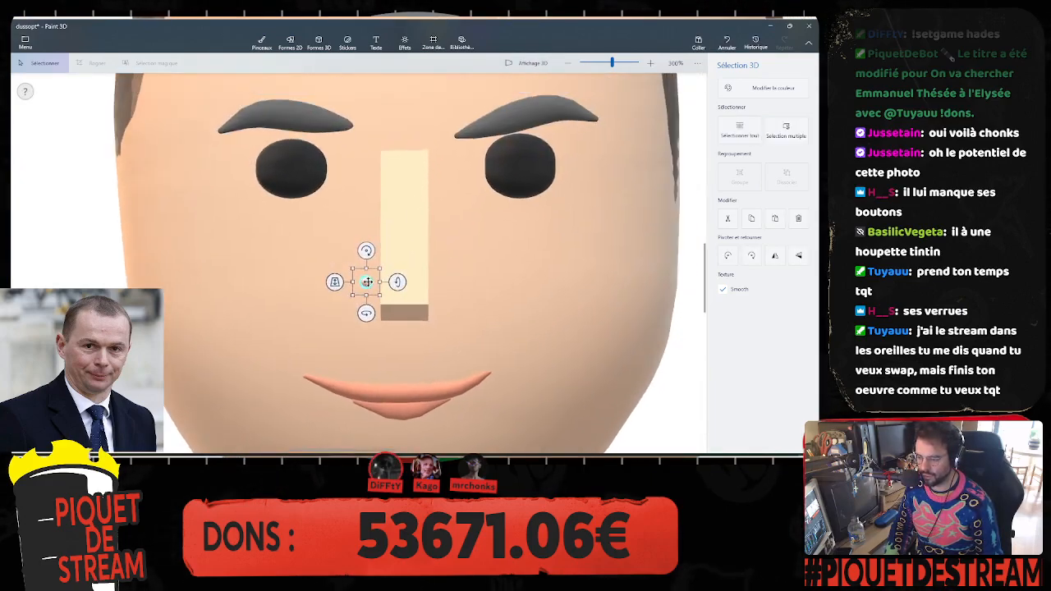
ctrl+click(368, 282)
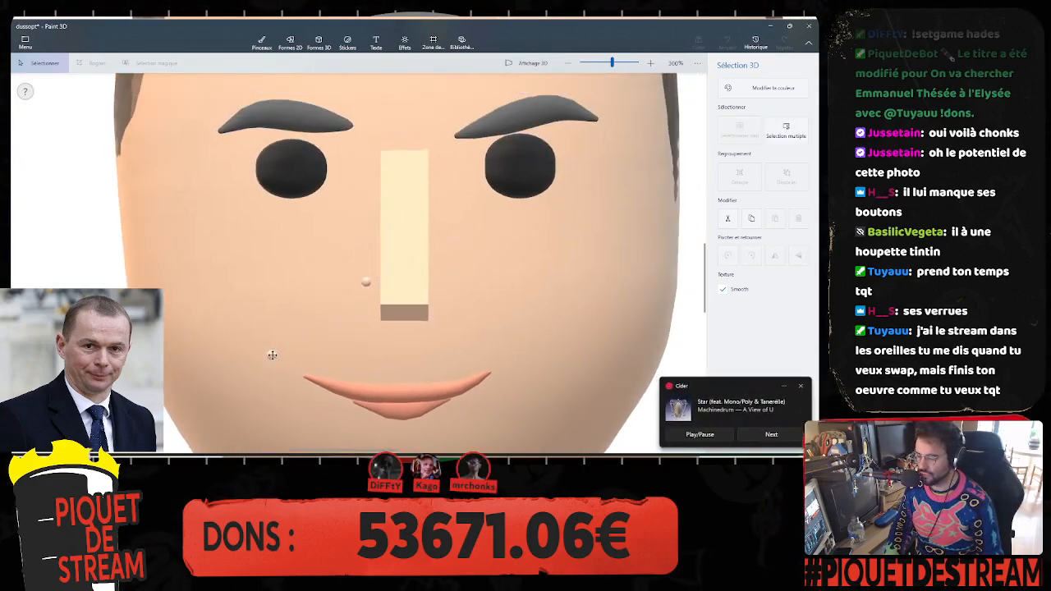
click(278, 354)
middle_drag(375, 337, 418, 303)
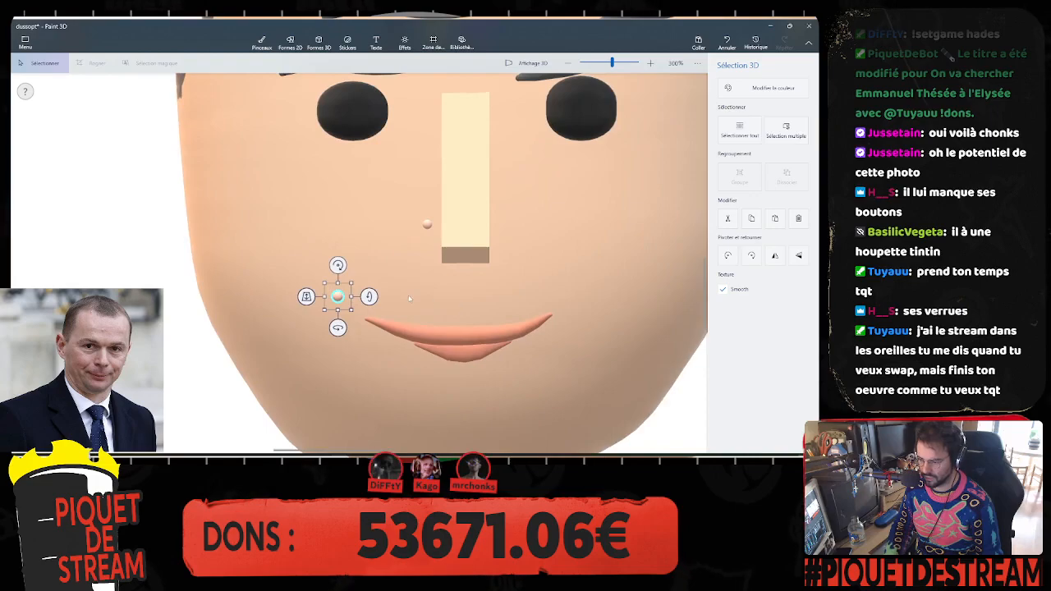
scroll(409, 298, up, 3)
Step: Turn on the 3D view and, from the side, move the cheek wart back against the curved face surface
click(527, 63)
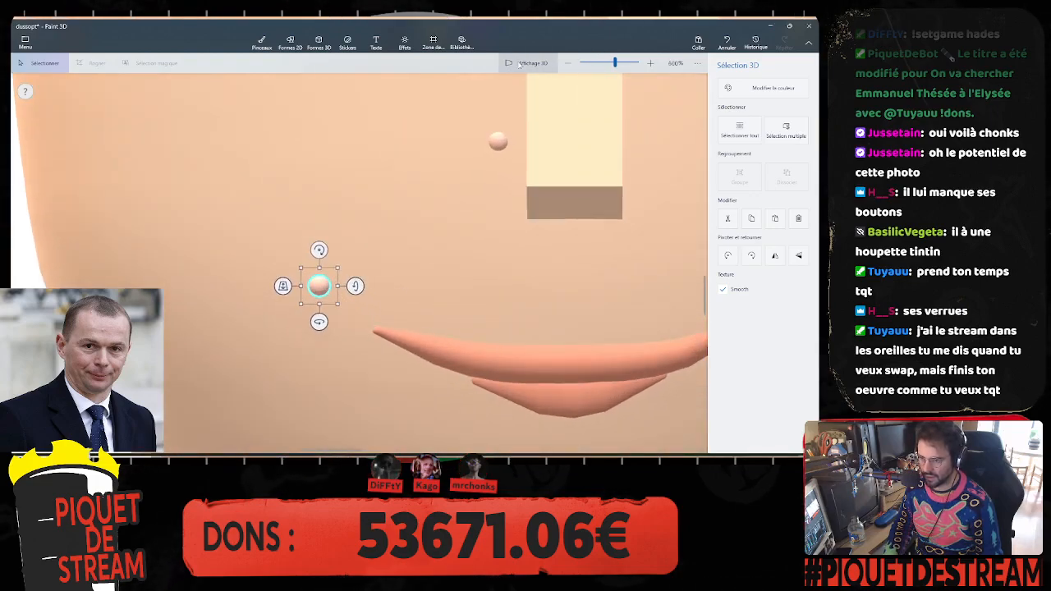
scroll(353, 267, down, 3)
right_drag(365, 274, 554, 287)
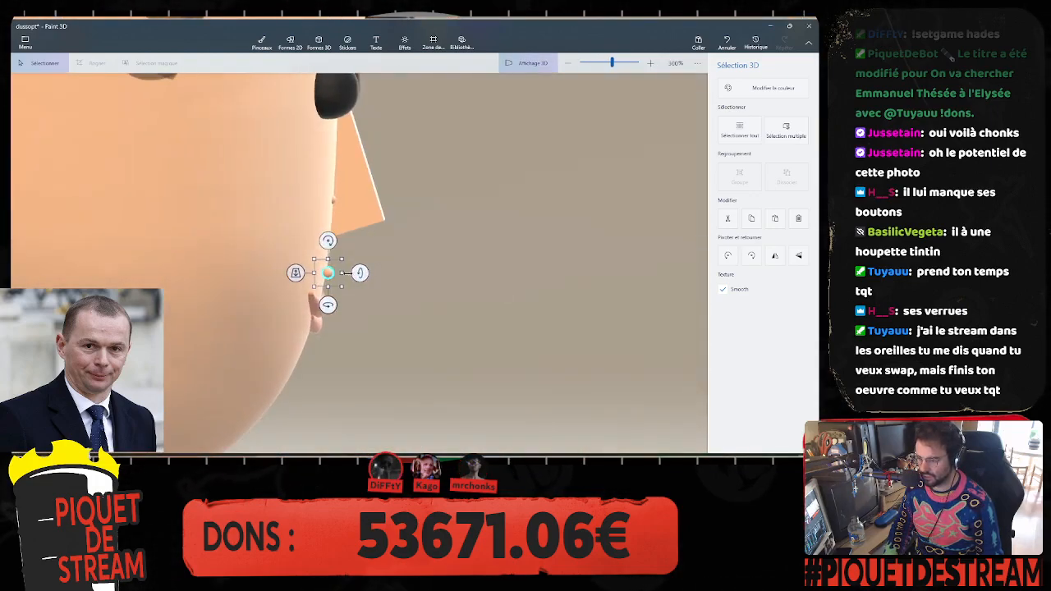
drag(328, 273, 305, 269)
right_drag(361, 274, 406, 281)
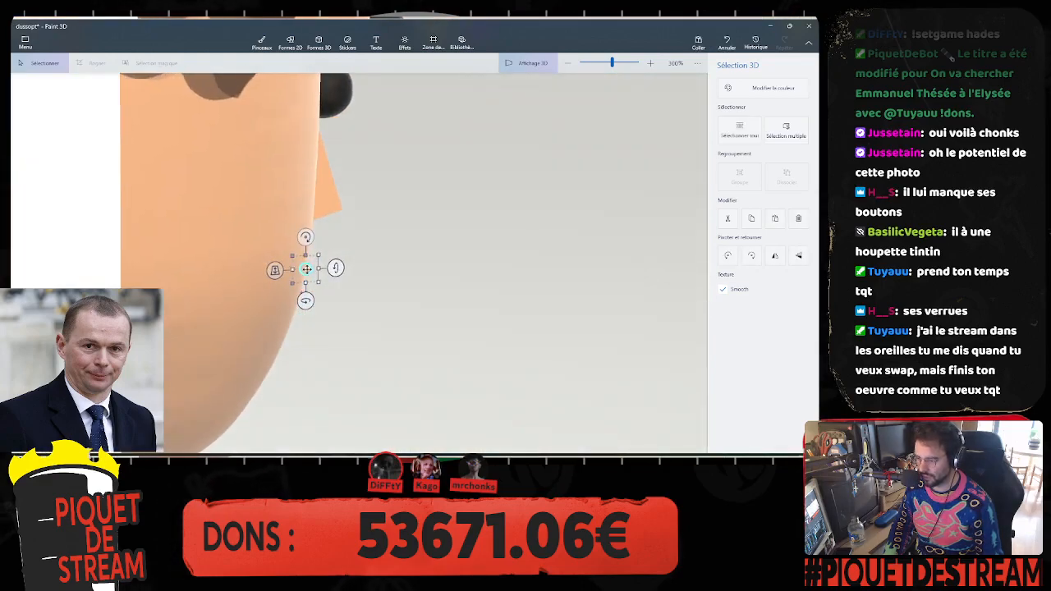
drag(306, 270, 305, 268)
right_drag(353, 272, 464, 273)
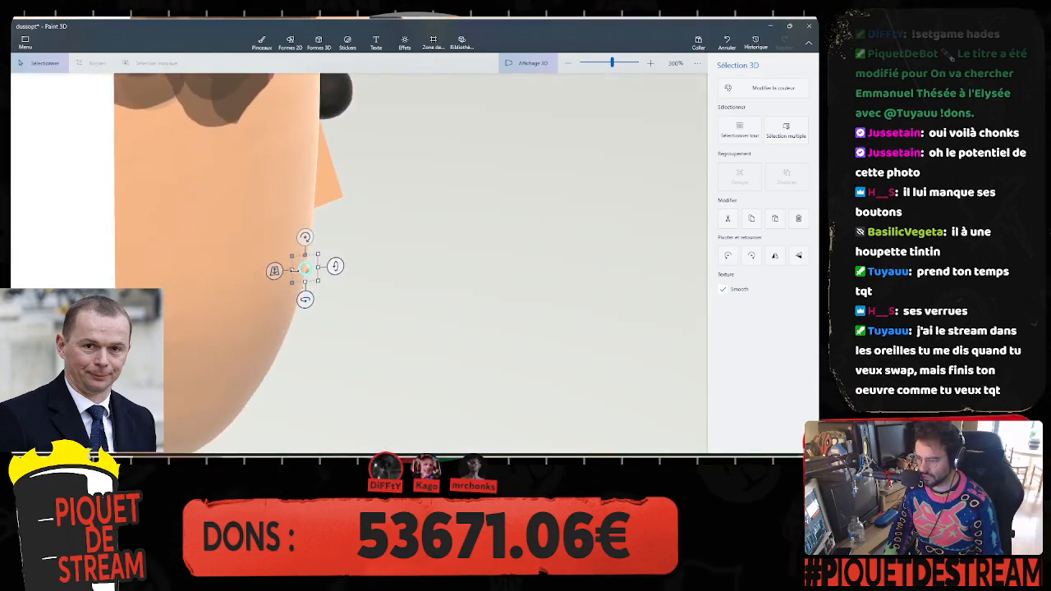
Step: Nudge the cheek wart against the face surface, widen it slightly, and check its seating in profile
drag(304, 269, 303, 268)
mouse_move(353, 272)
right_down()
mouse_move(506, 279)
mouse_move(353, 271)
right_up()
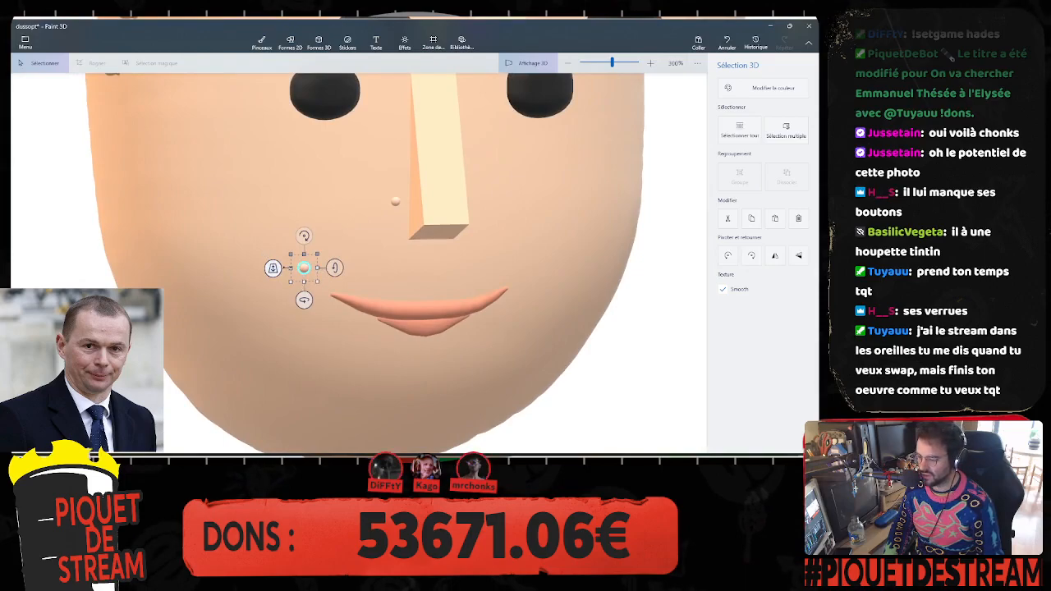
drag(293, 269, 291, 269)
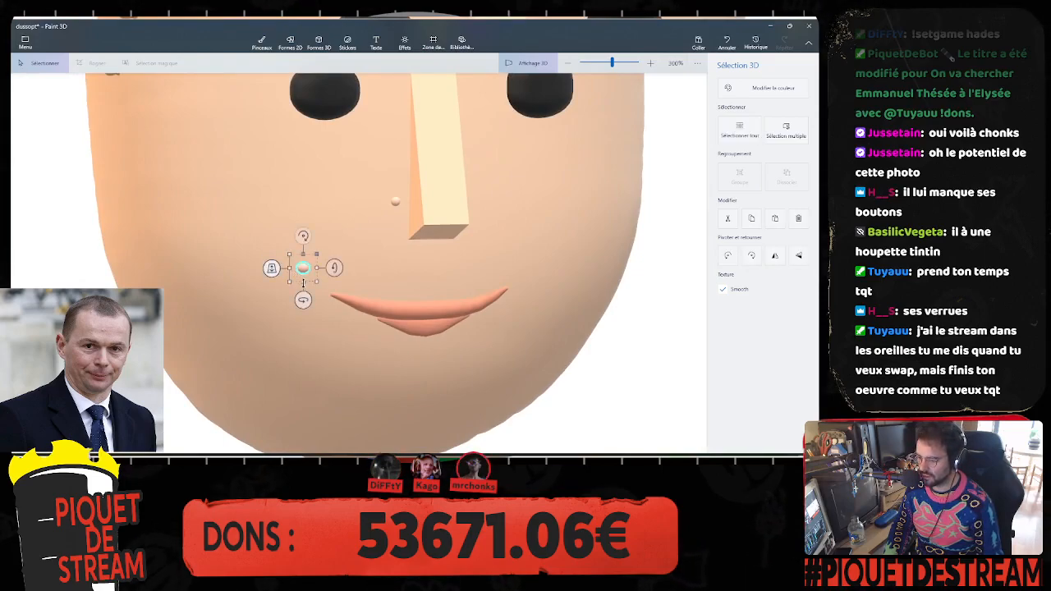
right_drag(304, 270, 526, 265)
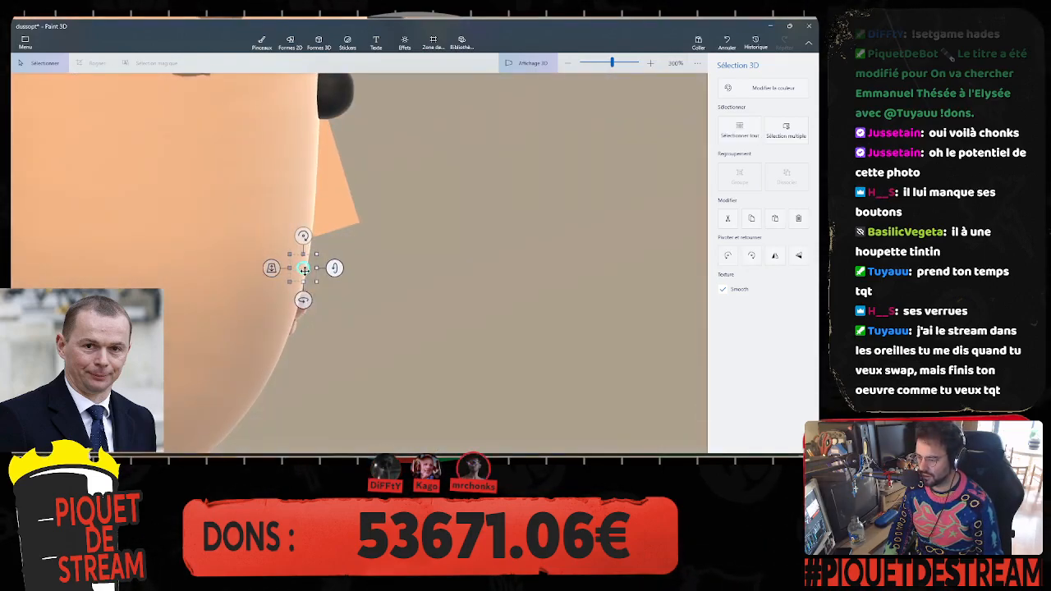
drag(303, 269, 303, 270)
right_drag(303, 270, 234, 280)
Step: Set up the marker with grey-brown colour 735d4a, 4 px thickness and 36% opacity
click(262, 41)
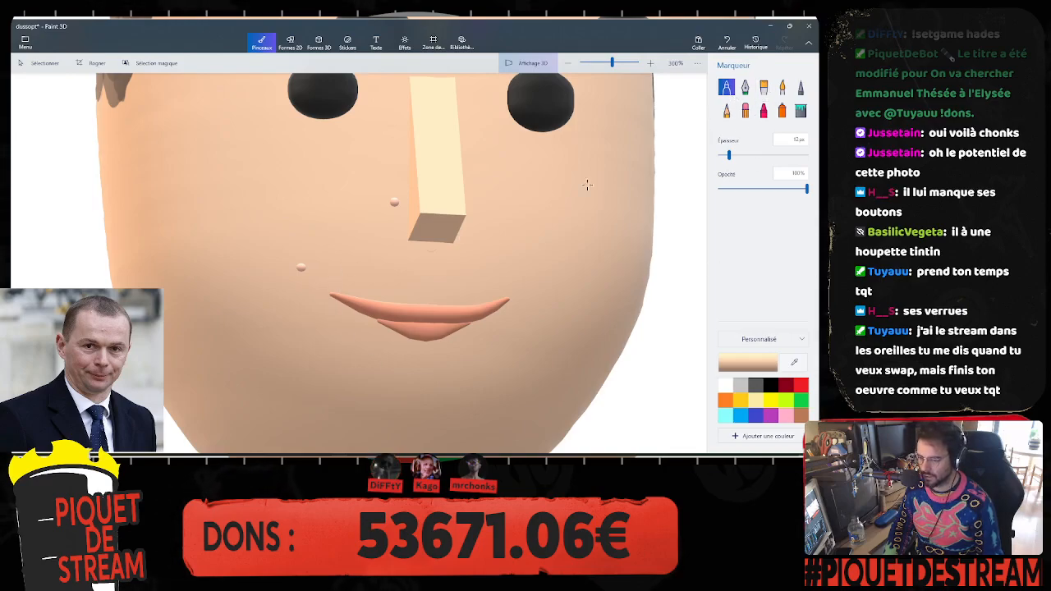
click(748, 362)
click(370, 174)
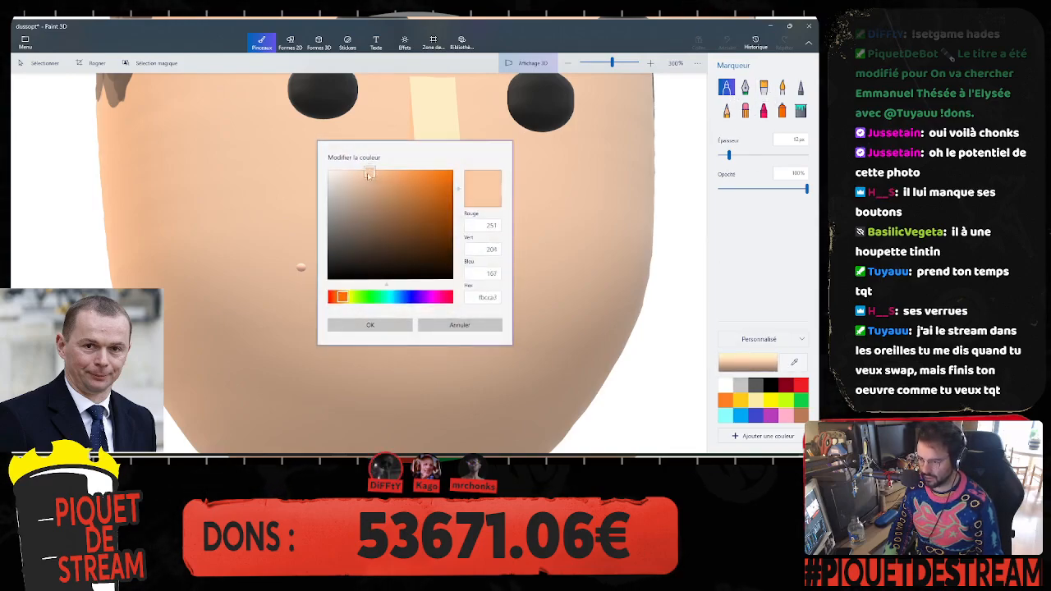
mouse_move(370, 174)
mouse_down()
mouse_move(359, 239)
mouse_move(359, 227)
mouse_move(373, 230)
mouse_up()
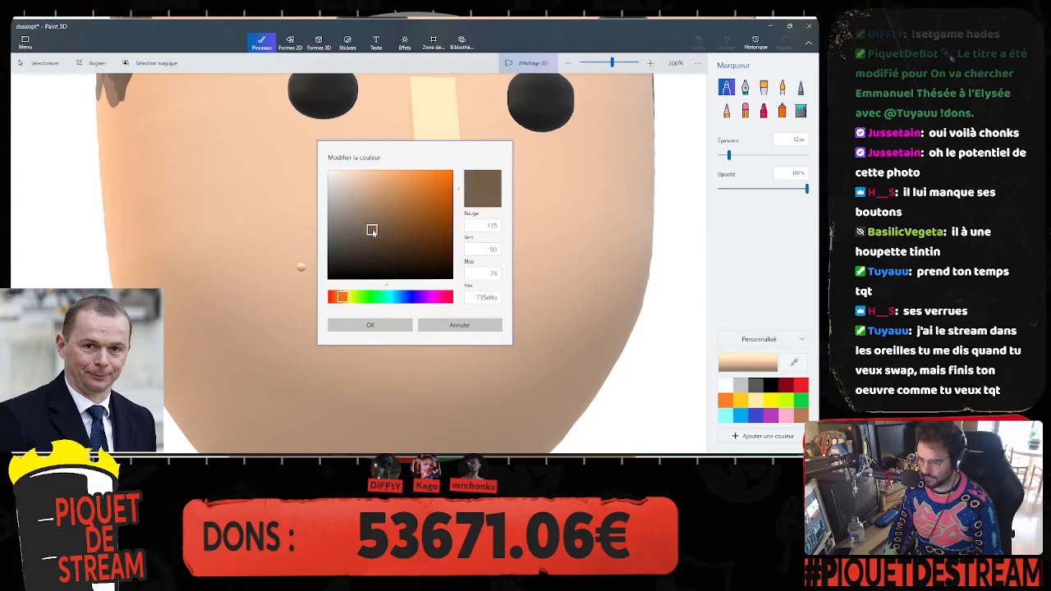
click(371, 325)
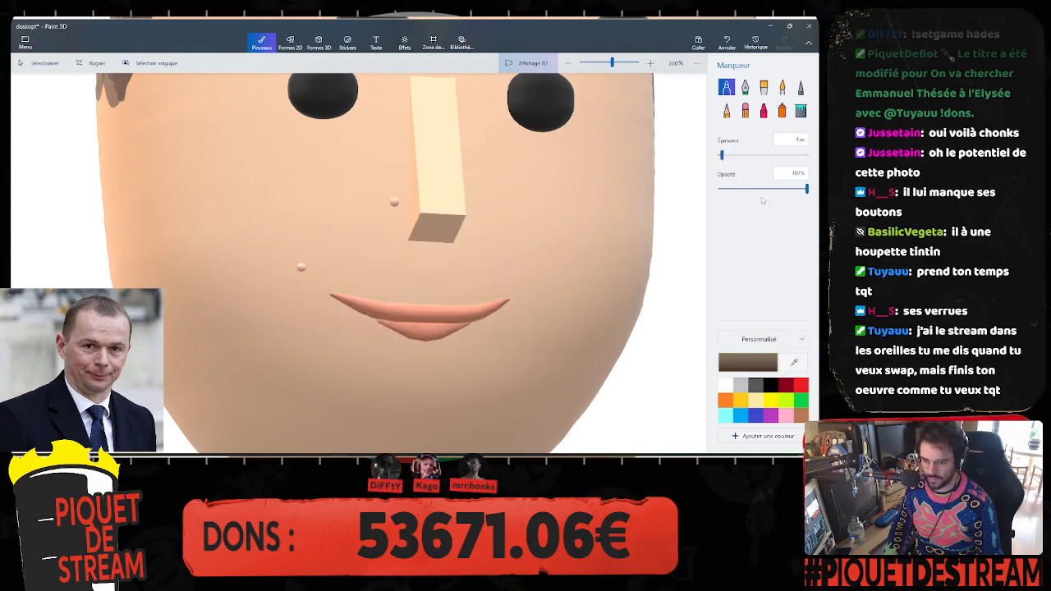
drag(757, 190, 750, 189)
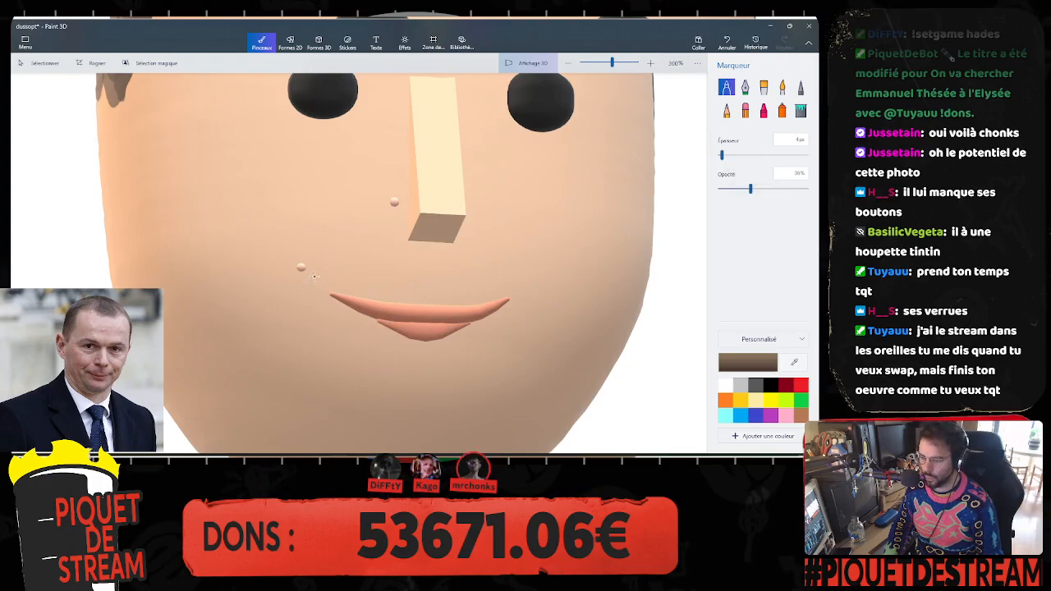
Step: Try marker strokes for the smile crease between the cheek wart and mouth corner, first at 4 px, then at 10 px with 31% opacity
drag(327, 274, 320, 308)
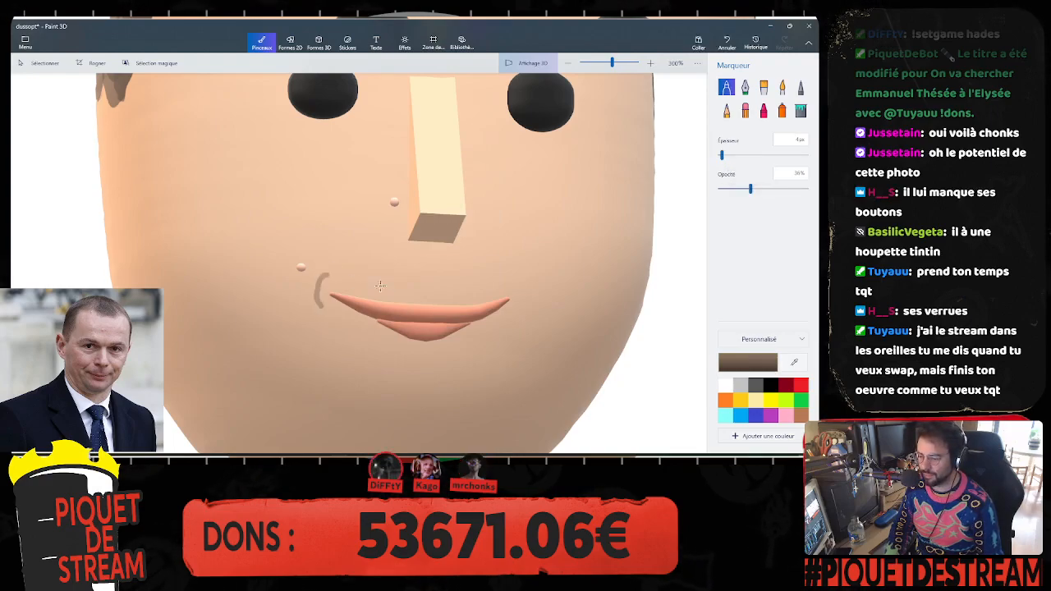
key(ctrl+z)
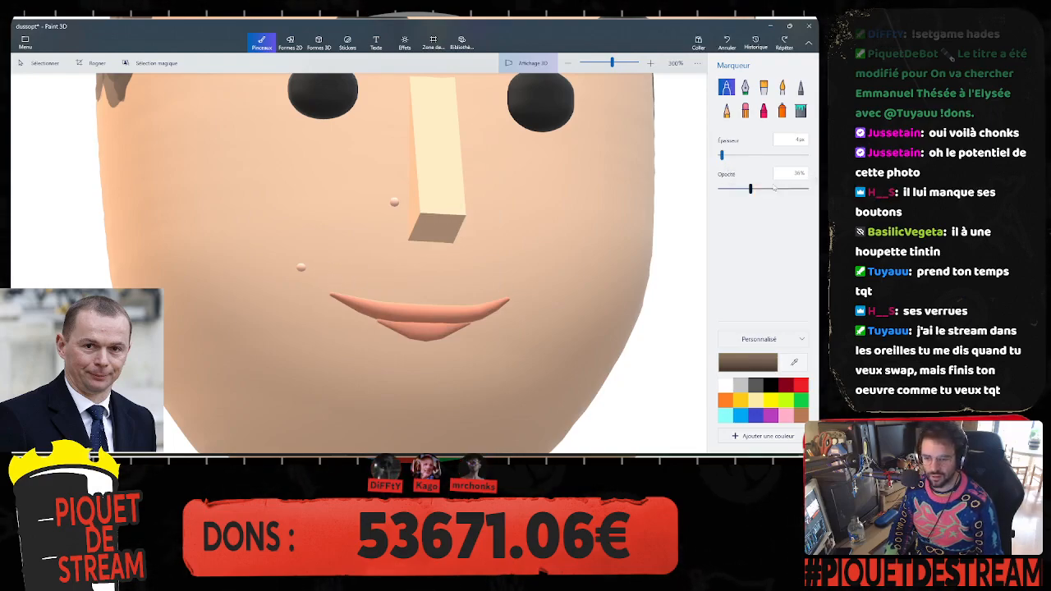
drag(721, 155, 726, 155)
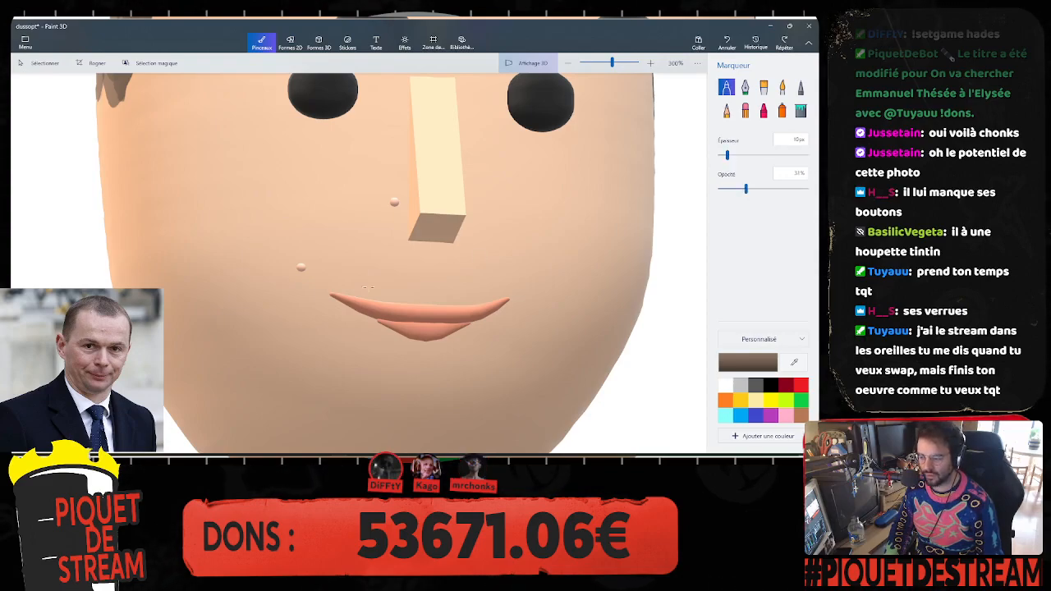
drag(322, 271, 308, 308)
key(ctrl+z)
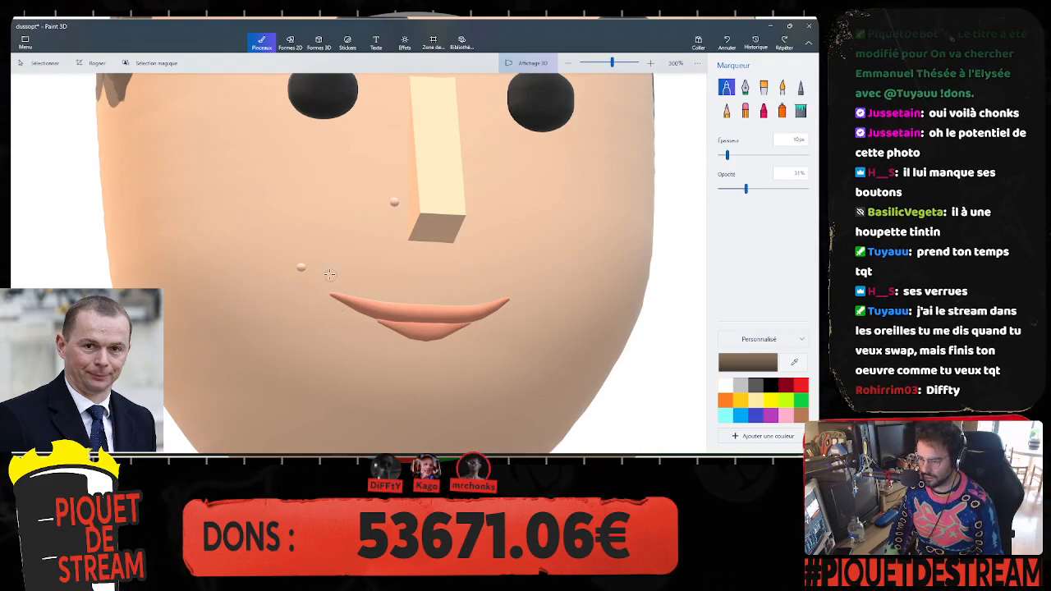
drag(328, 271, 309, 307)
key(ctrl+z)
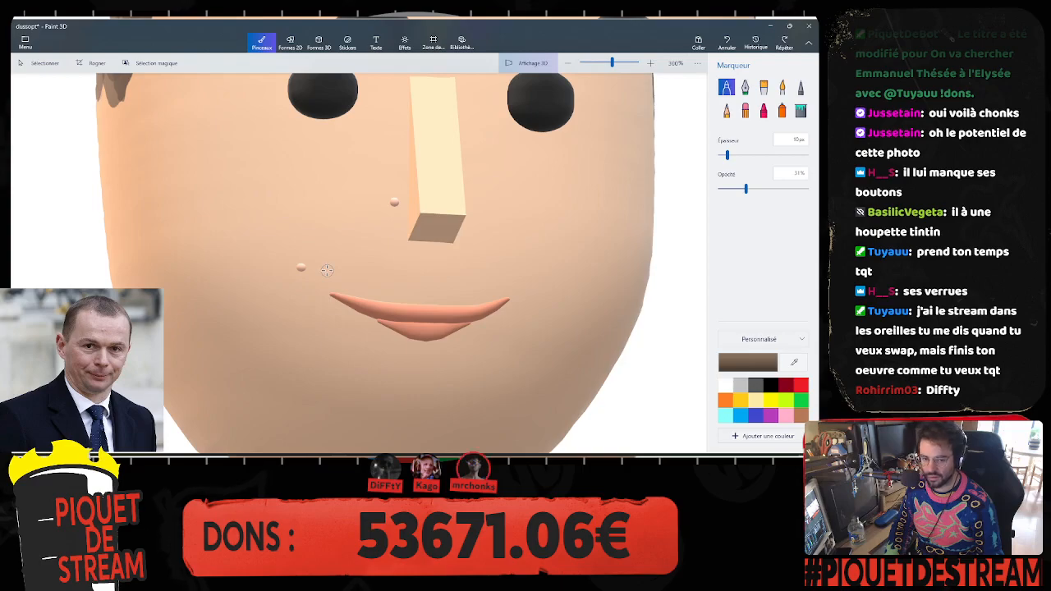
drag(324, 271, 299, 301)
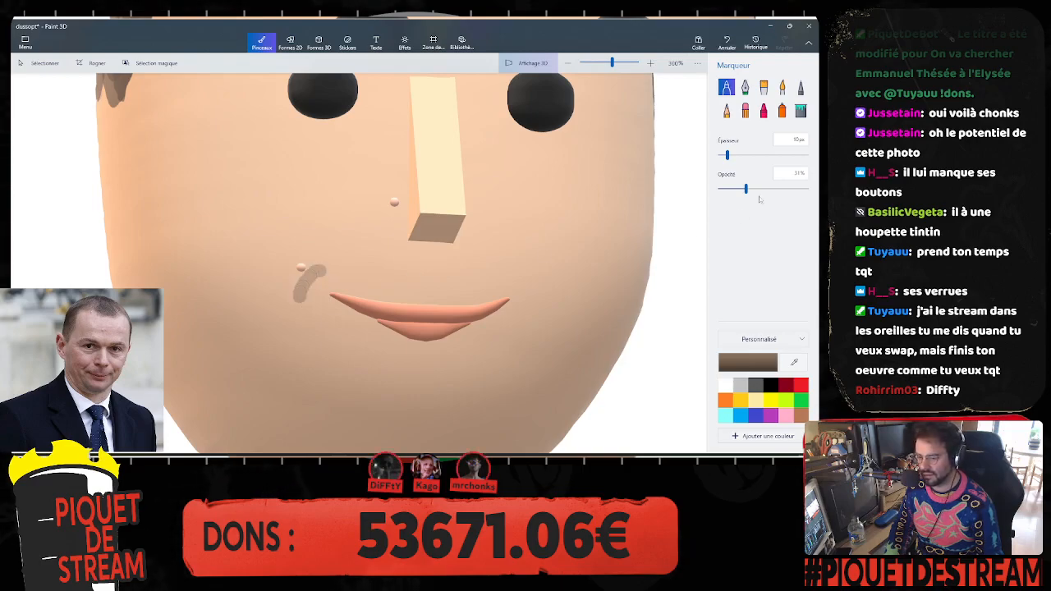
key(ctrl+z)
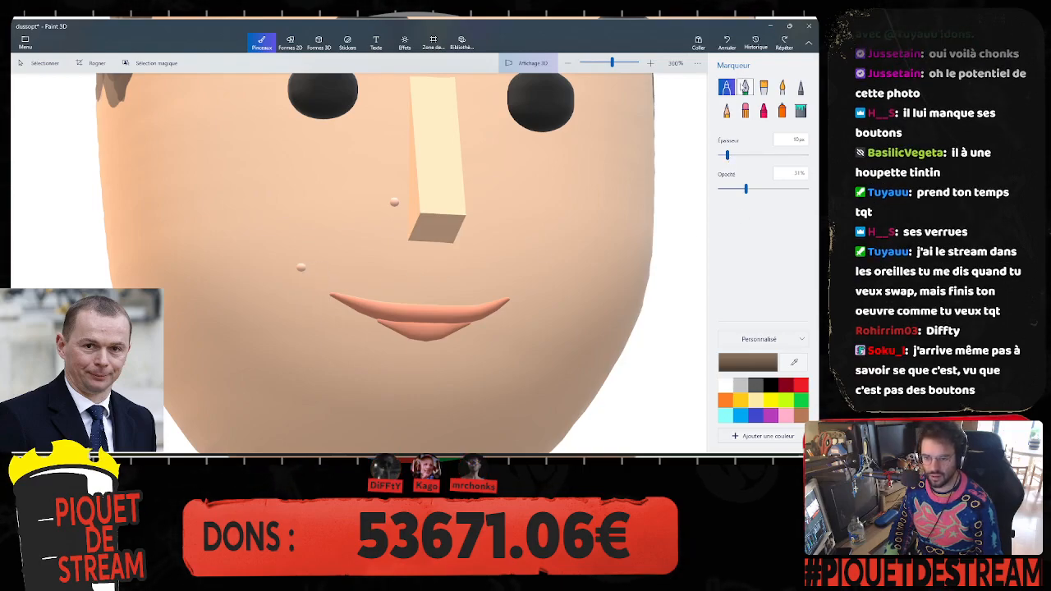
Step: Try the calligraphy pen for the smile crease below the cheek wart, at 15 px and 11 px thickness
click(744, 87)
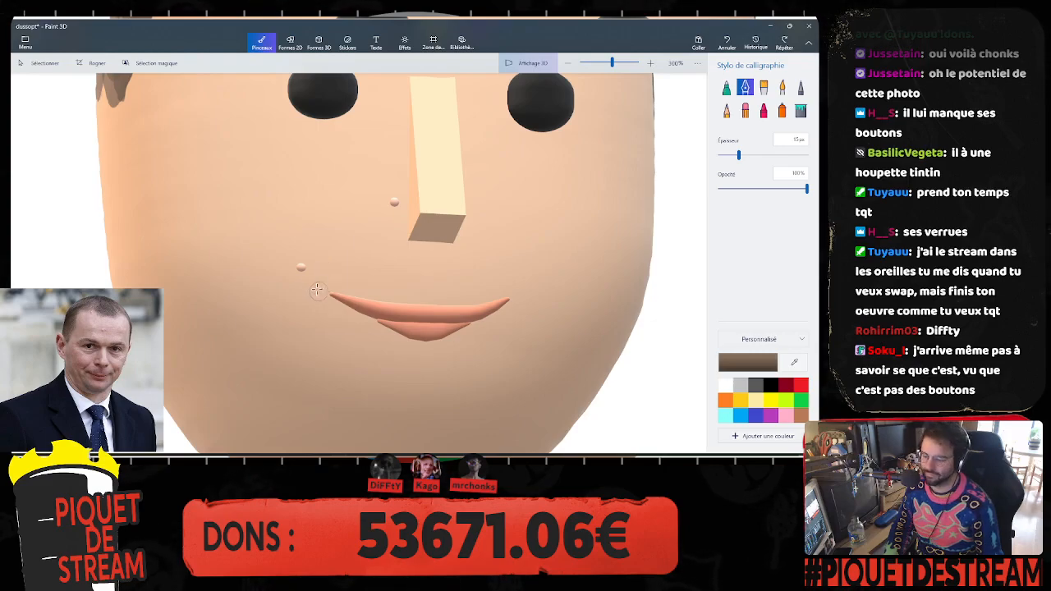
mouse_move(317, 290)
mouse_down()
mouse_move(306, 279)
mouse_move(306, 316)
mouse_up()
key(ctrl+z)
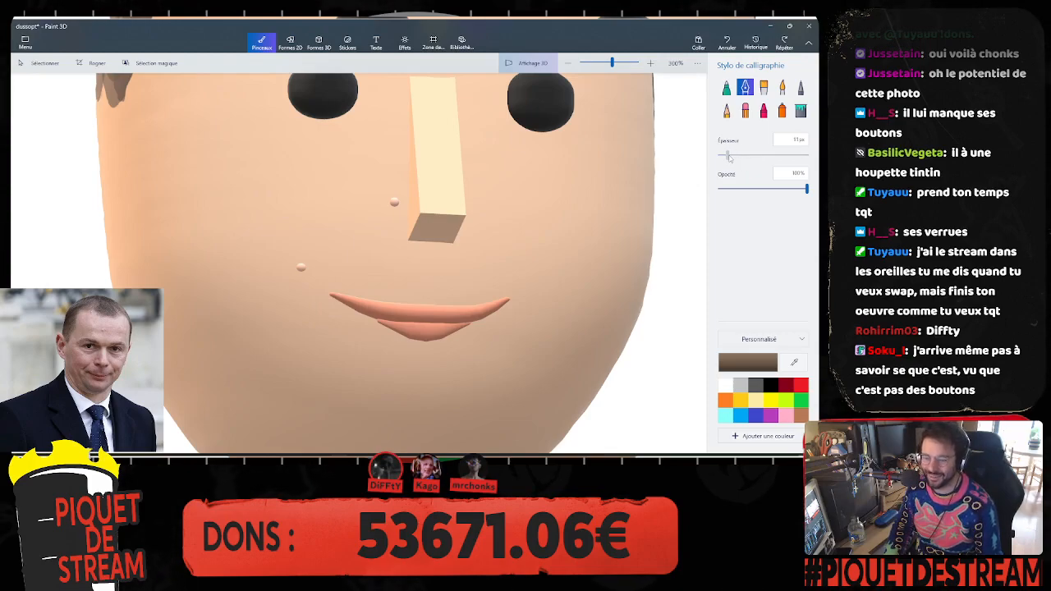
drag(327, 270, 300, 306)
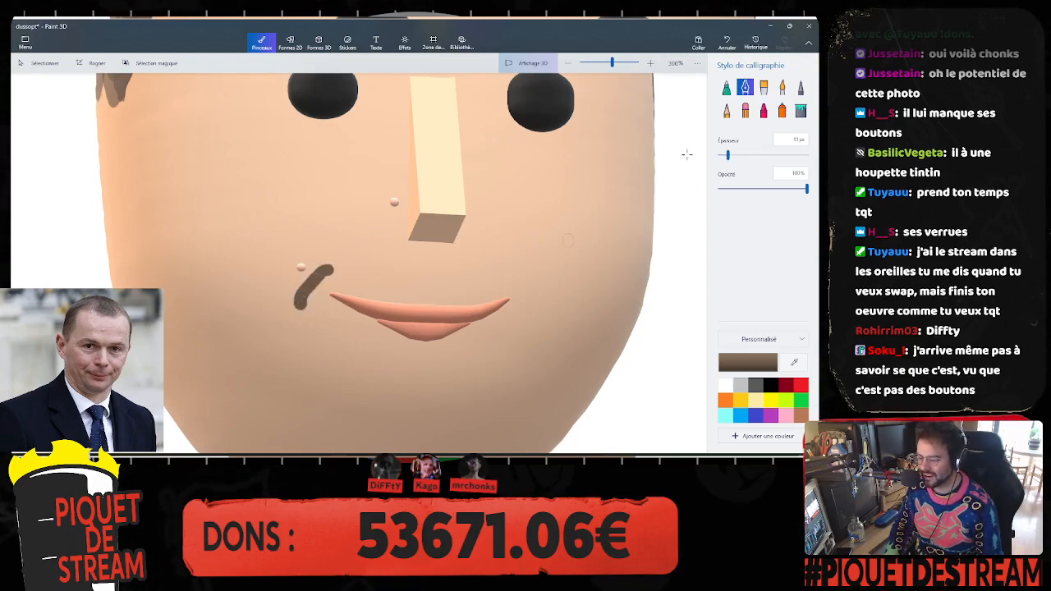
key(ctrl+z)
drag(727, 156, 730, 156)
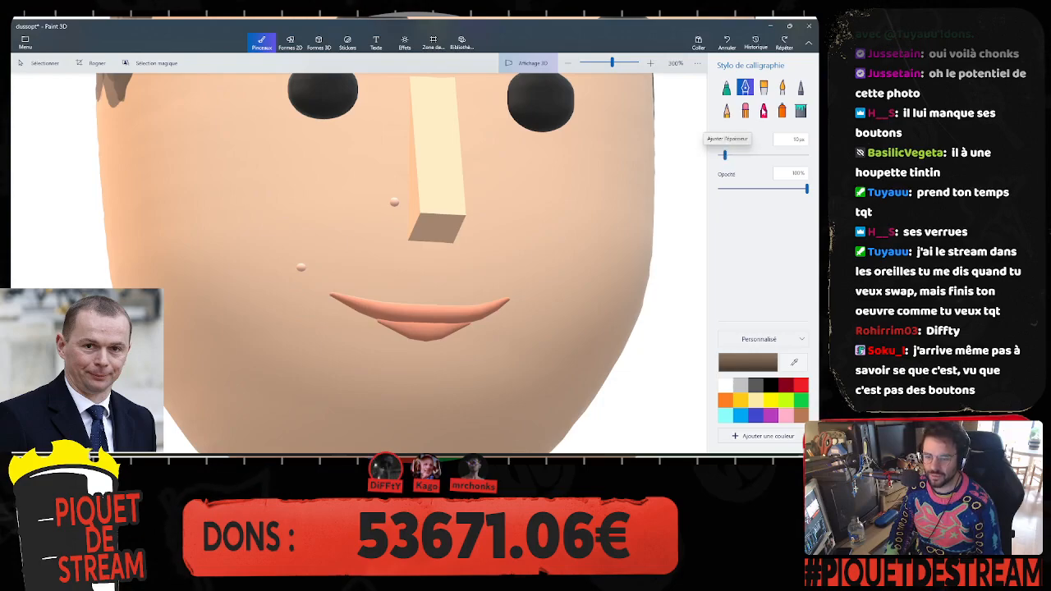
Step: Try a watercolour stroke 12 px thick and 75% opaque for the smile crease beside the mouth corner
click(782, 87)
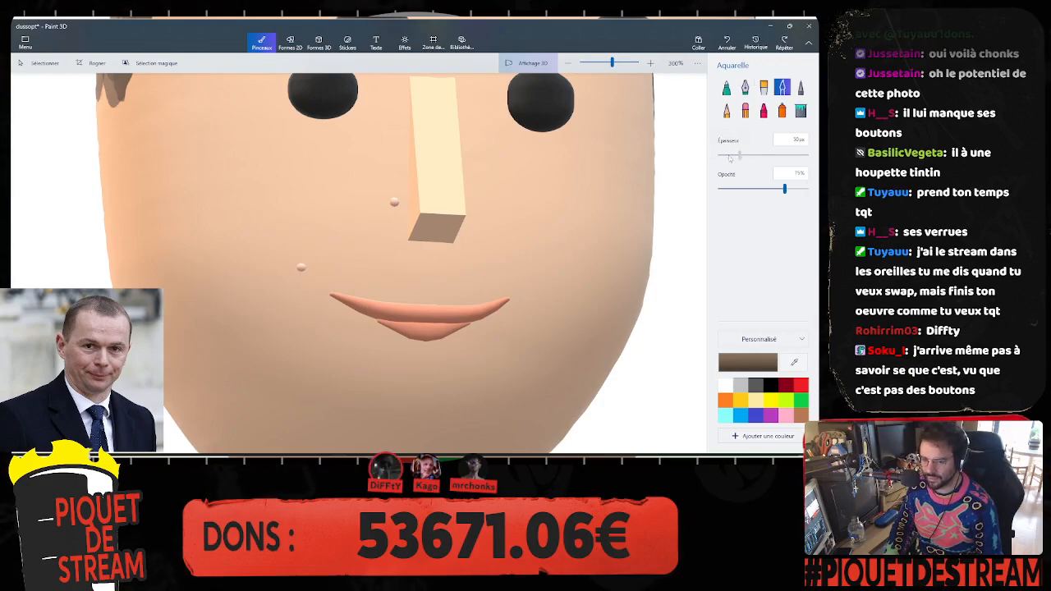
drag(730, 158, 722, 156)
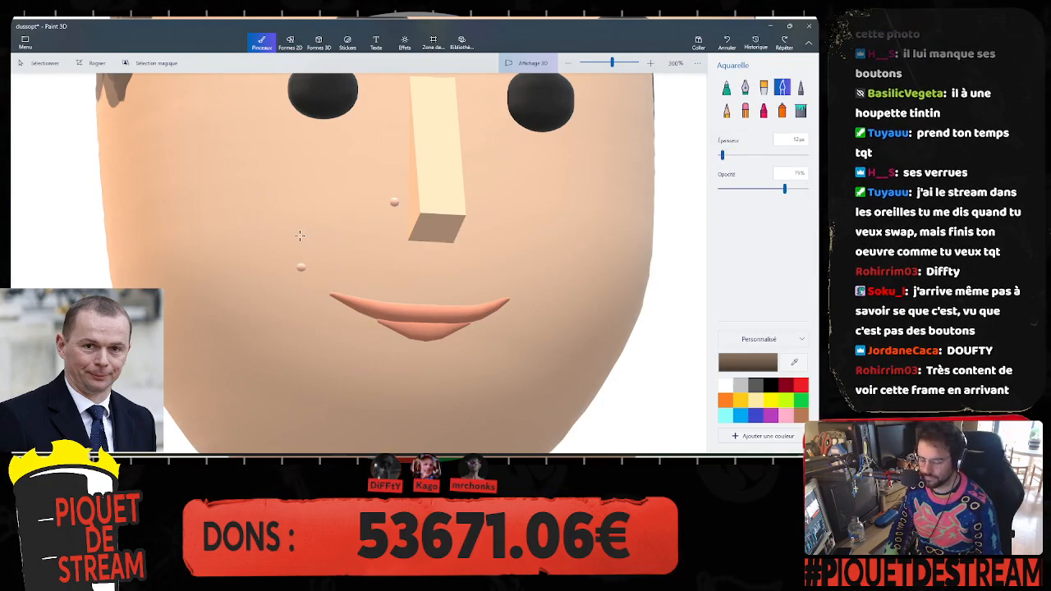
drag(329, 268, 302, 297)
key(ctrl+z)
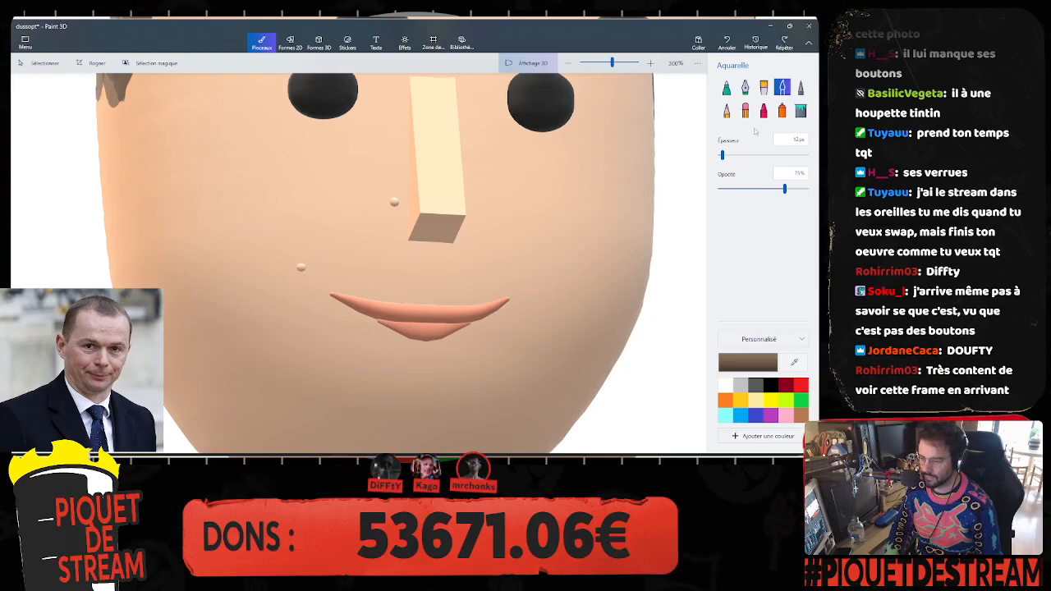
Step: Try the calligraphy pen at 8 px for the smile crease, repeating the stroke at closer range
click(745, 87)
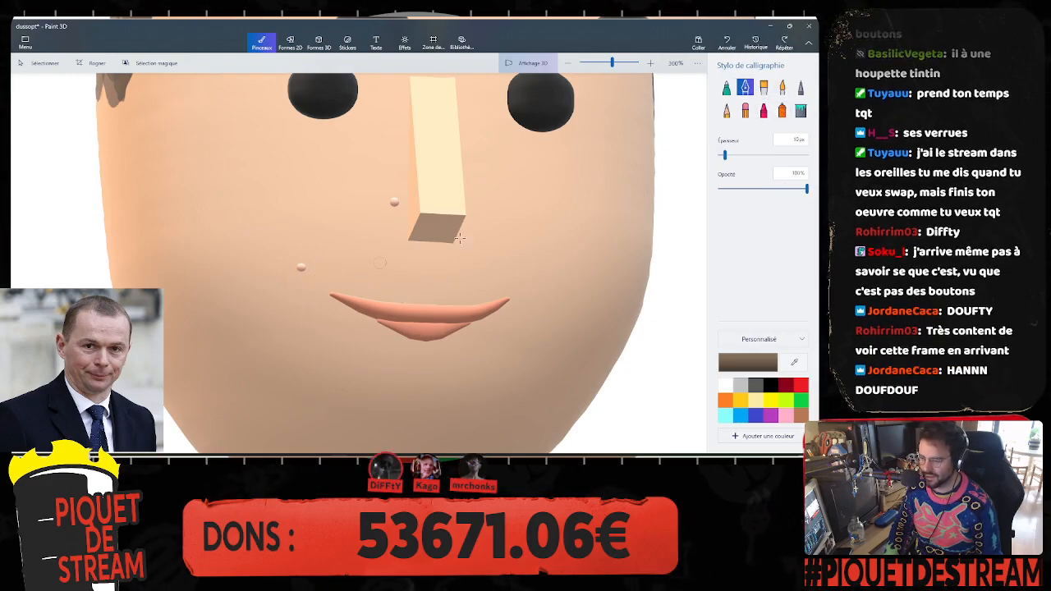
drag(722, 155, 719, 155)
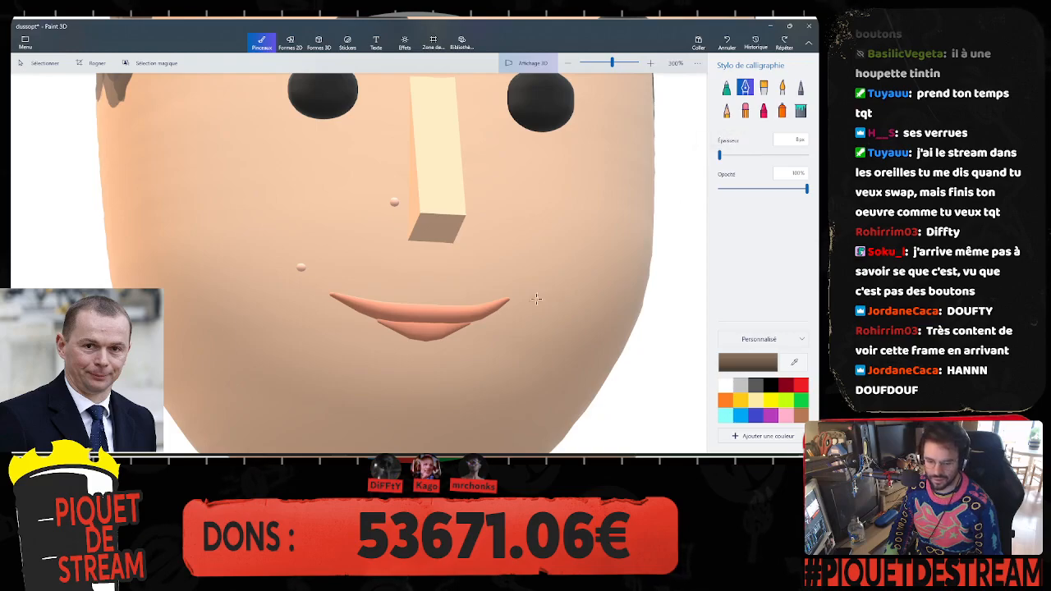
mouse_move(327, 269)
mouse_down()
mouse_move(300, 289)
mouse_move(302, 300)
mouse_up()
key(ctrl+z)
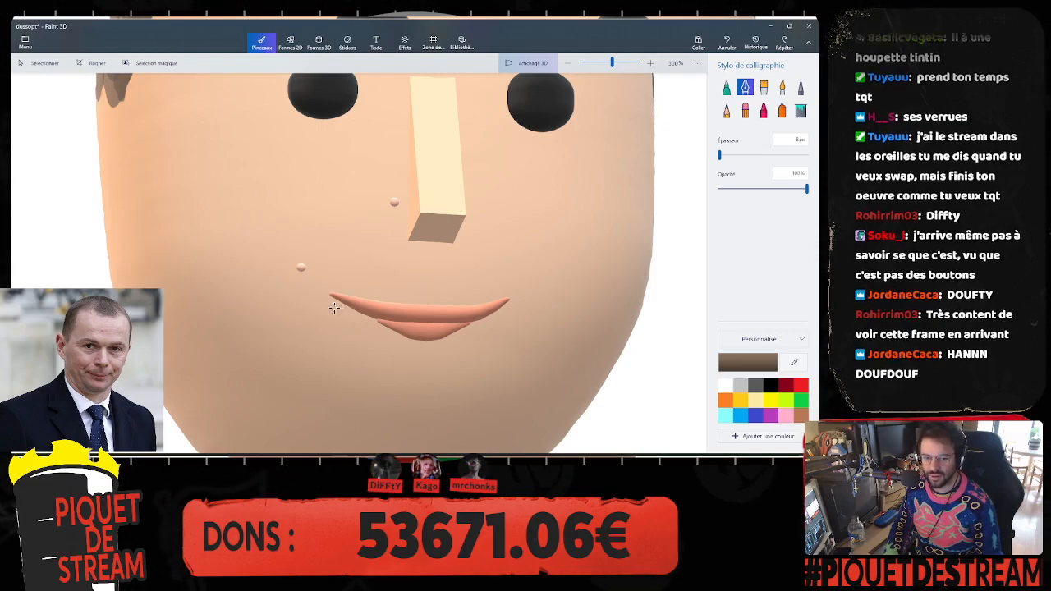
scroll(333, 308, up, 3)
scroll(388, 255, down, 2)
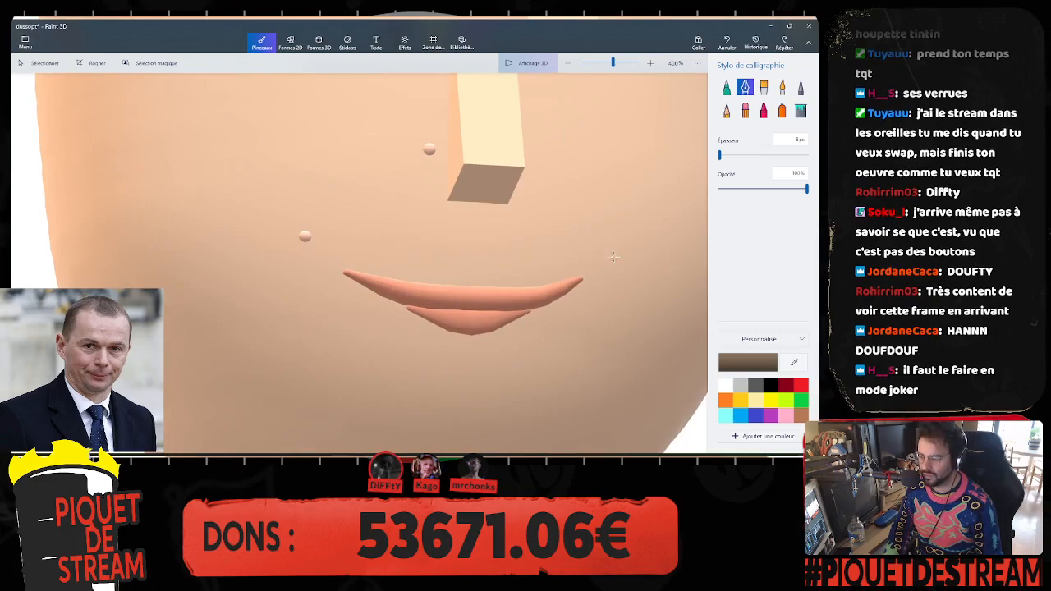
mouse_move(345, 237)
mouse_down()
mouse_move(323, 250)
mouse_move(317, 286)
mouse_up()
Step: Undo the calligraphy crease and try a 1 px marker stroke at 31% opacity in its place
click(727, 88)
key(ctrl+z)
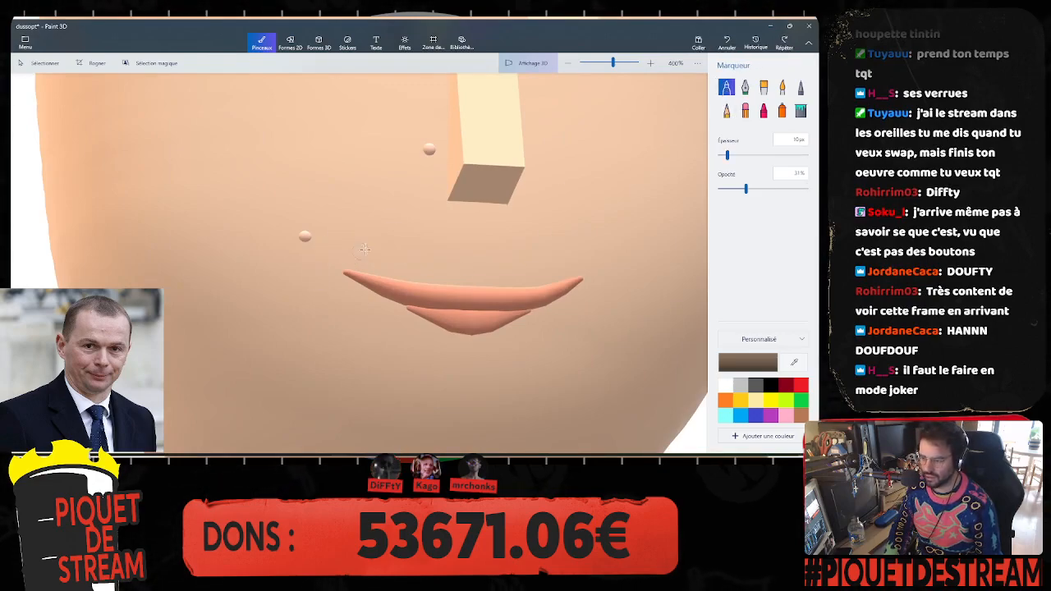
key(ctrl+y)
key(ctrl+z)
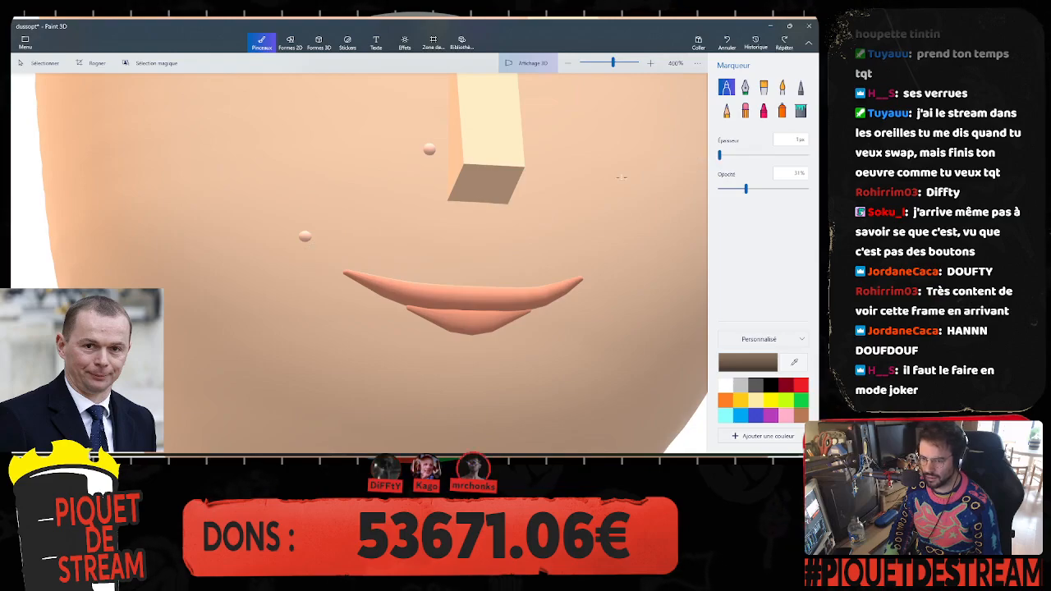
drag(336, 242, 315, 278)
key(ctrl+z)
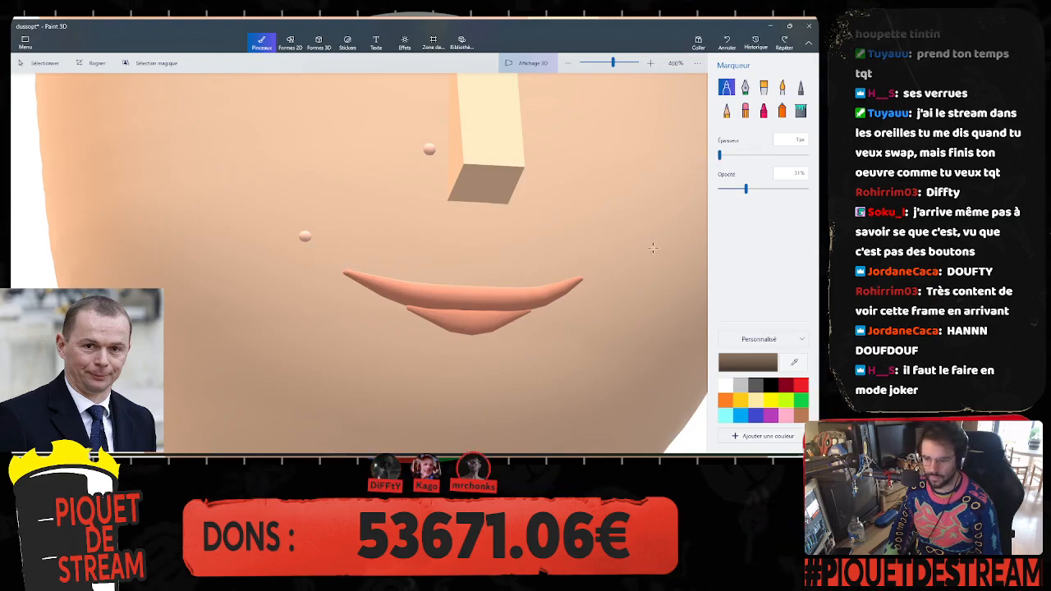
Step: Draw curved smile creases beside both mouth corners with the marker at 4 px thickness and 51% opacity
drag(747, 190, 762, 189)
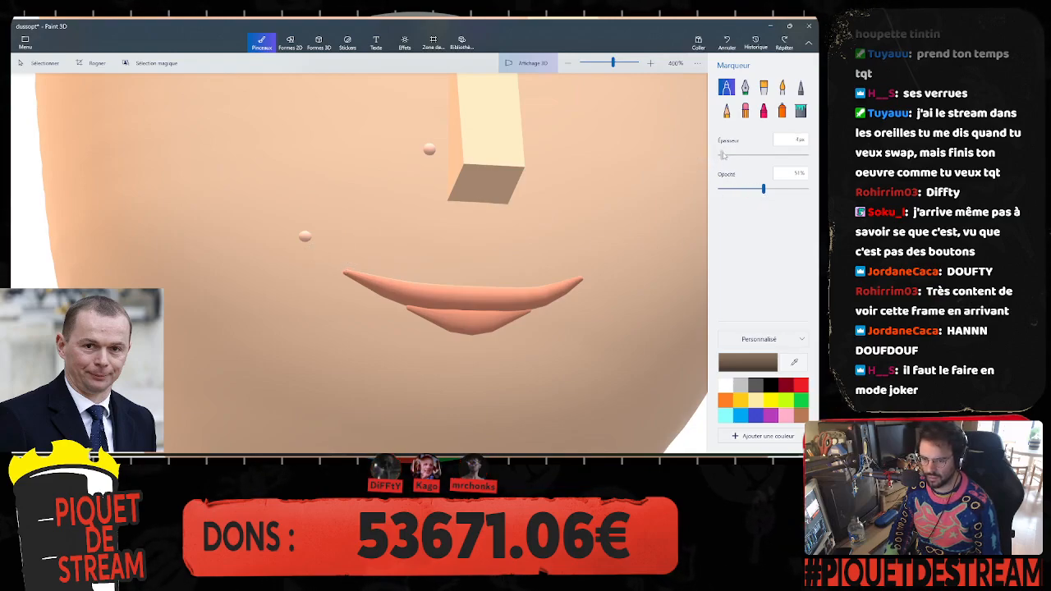
drag(336, 239, 309, 283)
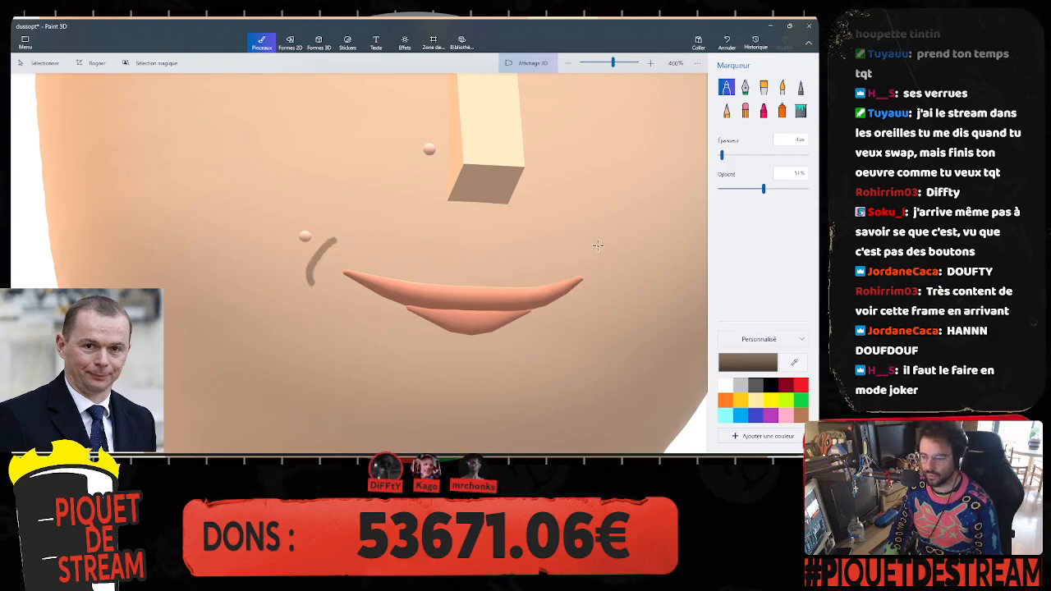
drag(593, 240, 617, 285)
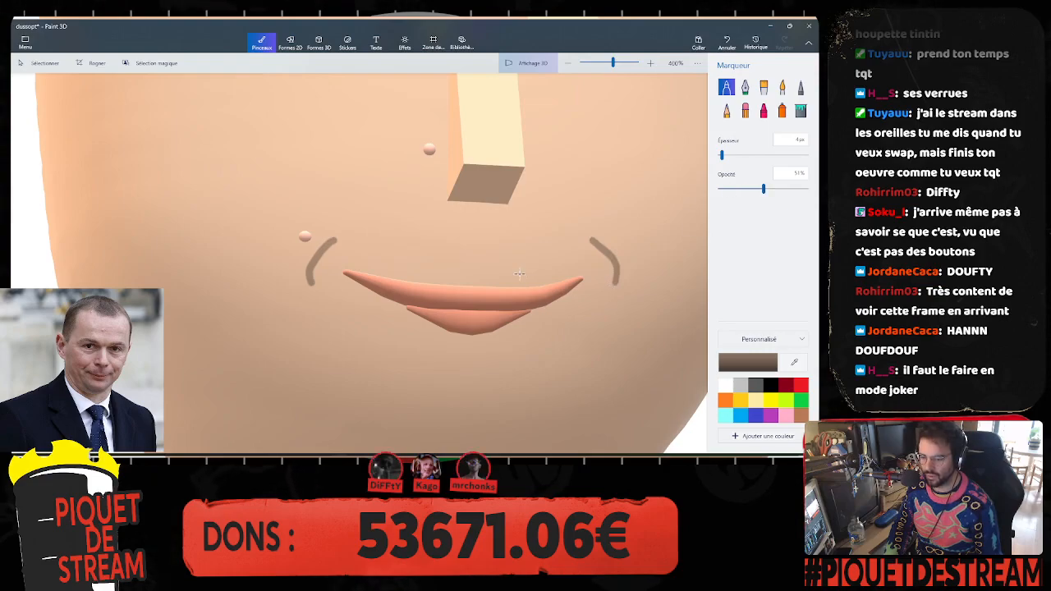
scroll(522, 275, down, 3)
scroll(522, 276, down, 2)
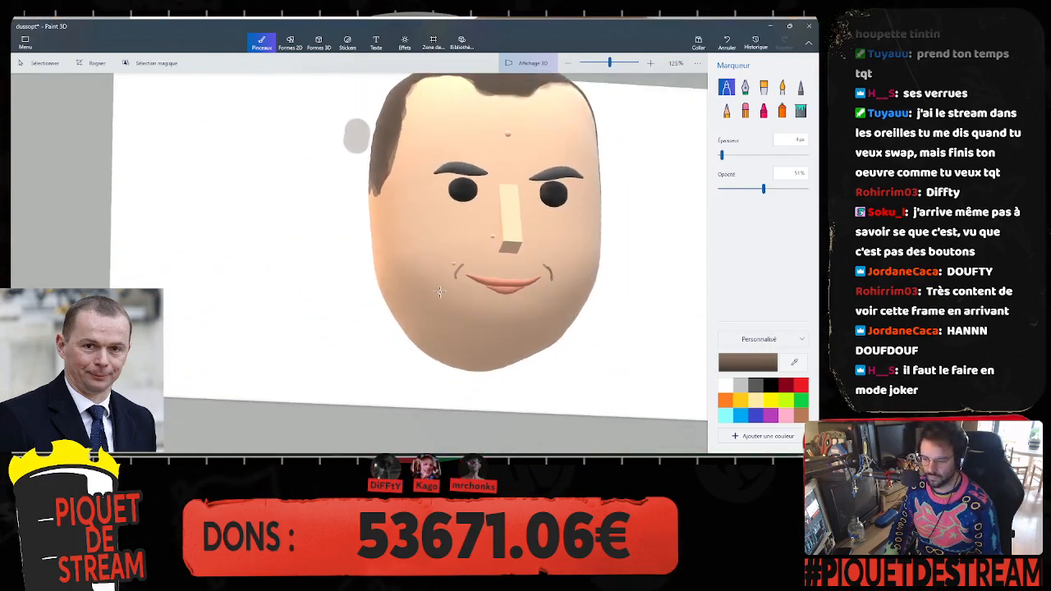
Step: Retrace the smile crease beside the cheek wart with the same marker to darken it
key(ctrl+z)
scroll(439, 288, up, 5)
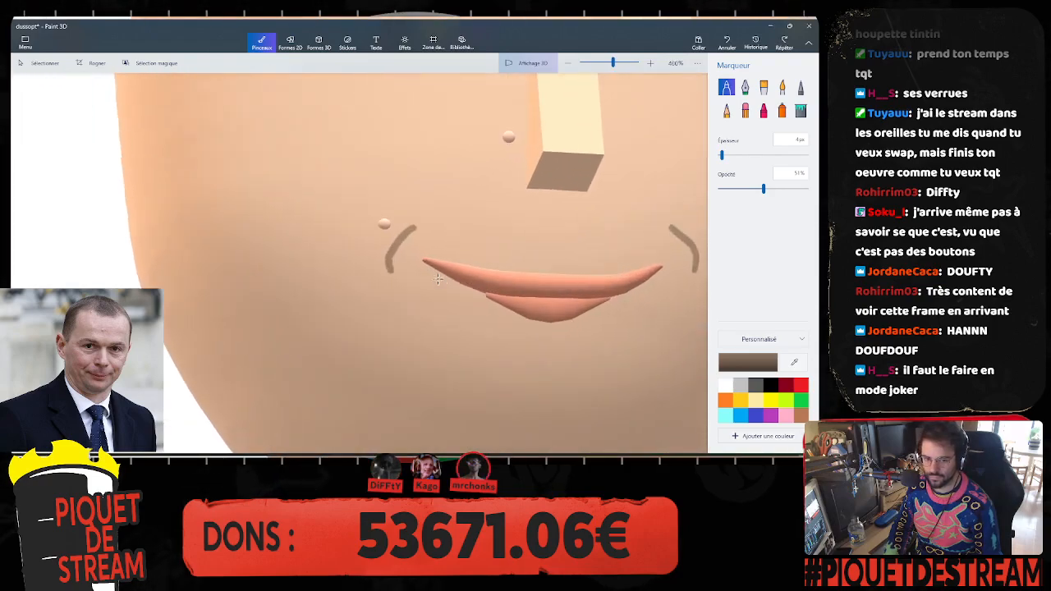
drag(413, 227, 390, 267)
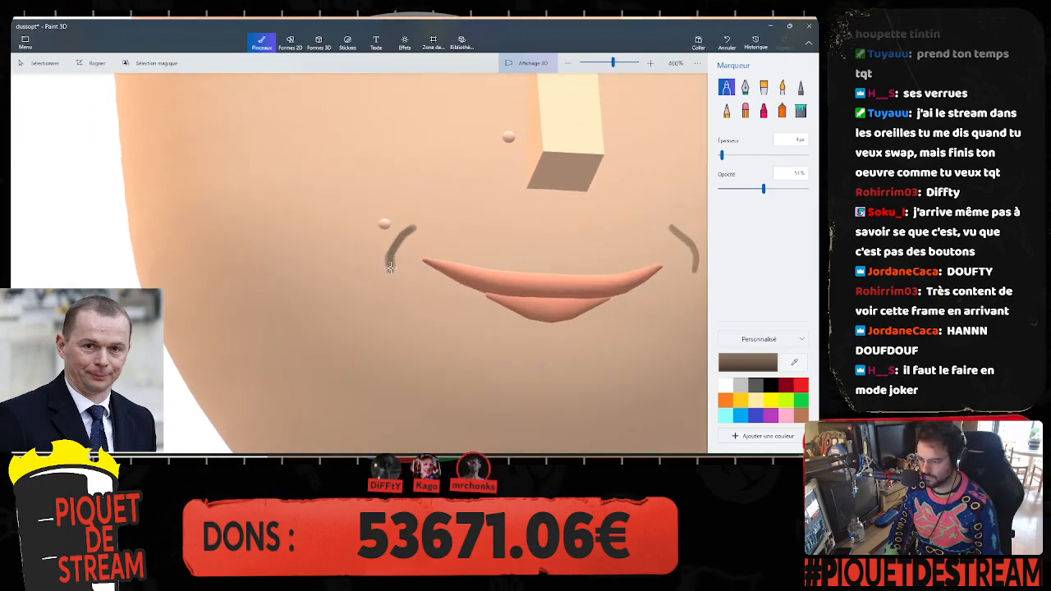
Step: Redo the darkening stroke on the smile crease beside the cheek wart and retrace the crease at the opposite mouth corner
key(ctrl+z)
drag(414, 229, 391, 269)
key(ctrl+z)
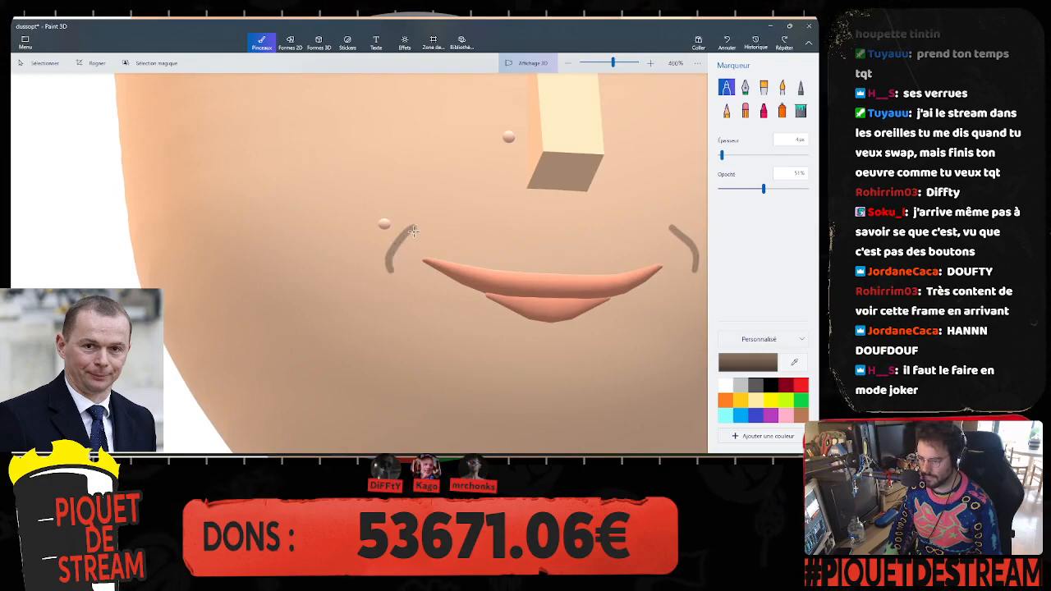
drag(413, 231, 390, 273)
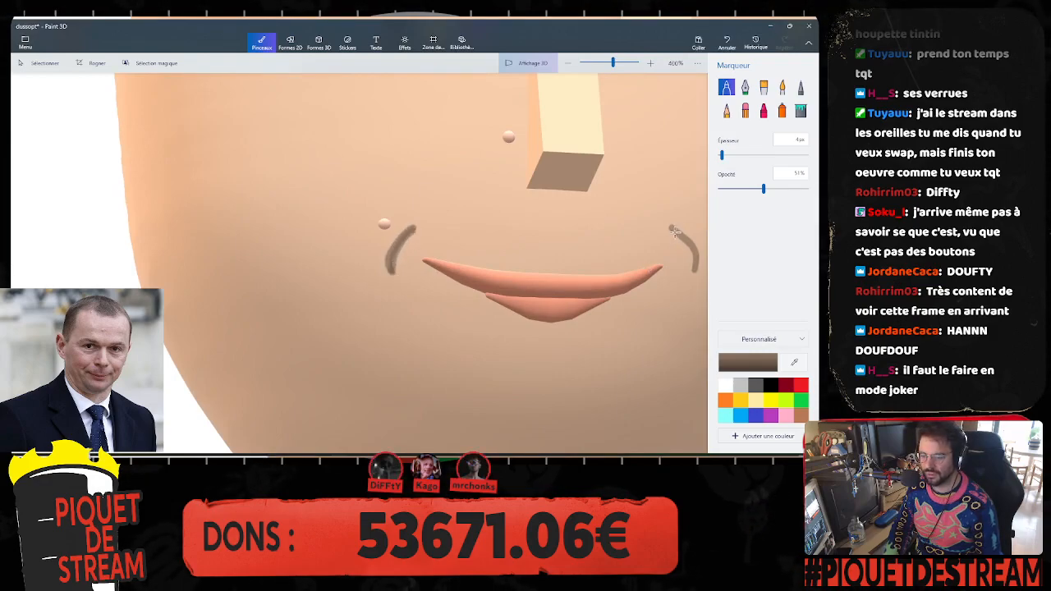
drag(674, 231, 693, 274)
drag(414, 227, 392, 275)
scroll(575, 252, down, 6)
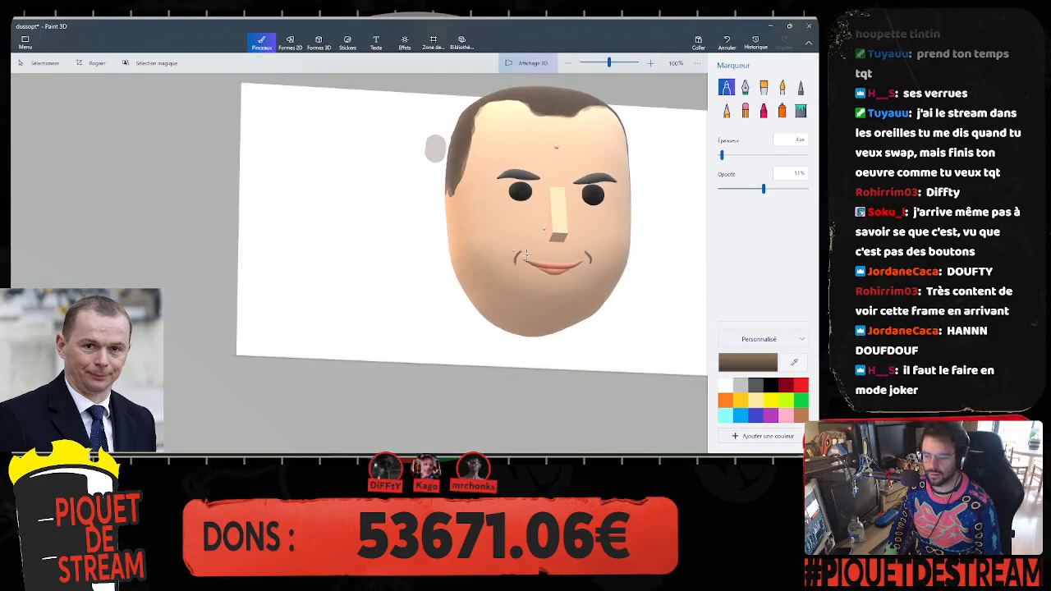
Step: Try extending the smile crease beside the cheek wart up toward the nose, and undo the extension
scroll(527, 255, up, 8)
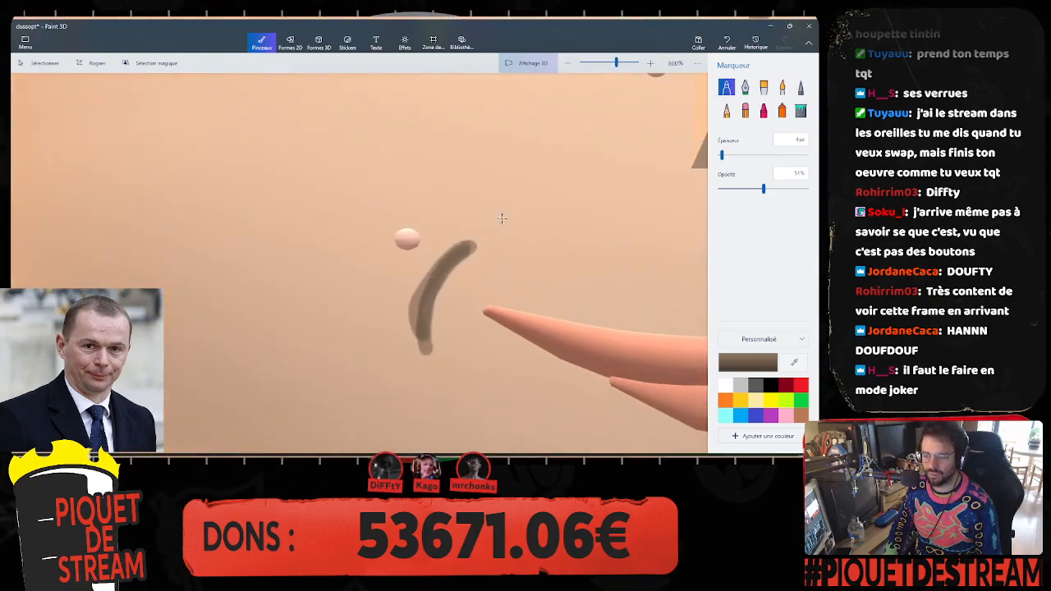
drag(524, 211, 451, 263)
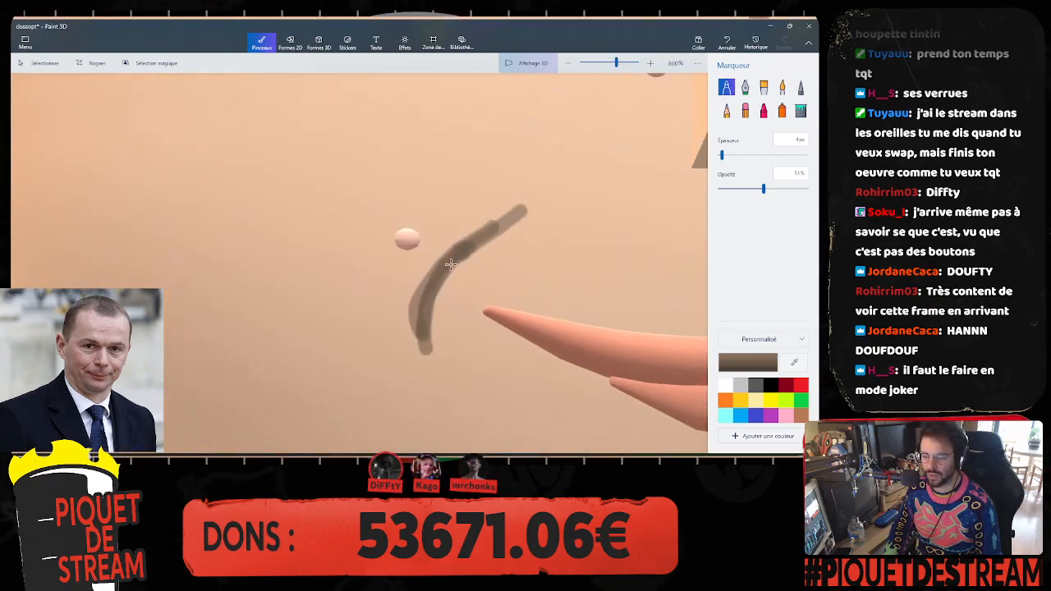
key(ctrl+z)
mouse_move(499, 225)
mouse_down()
mouse_move(437, 274)
mouse_move(426, 347)
mouse_up()
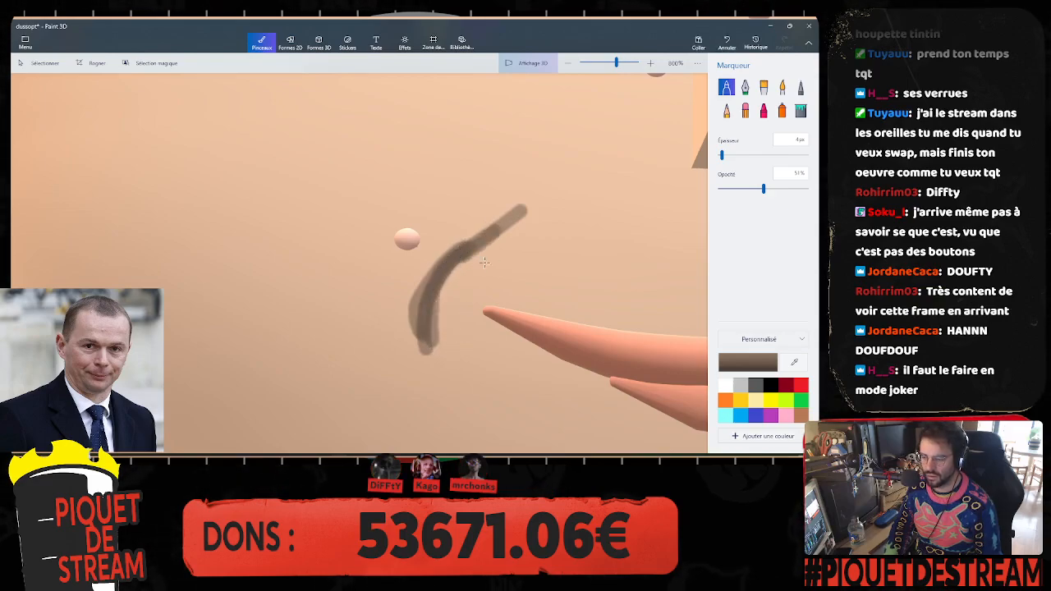
scroll(561, 267, down, 2)
scroll(561, 267, down, 3)
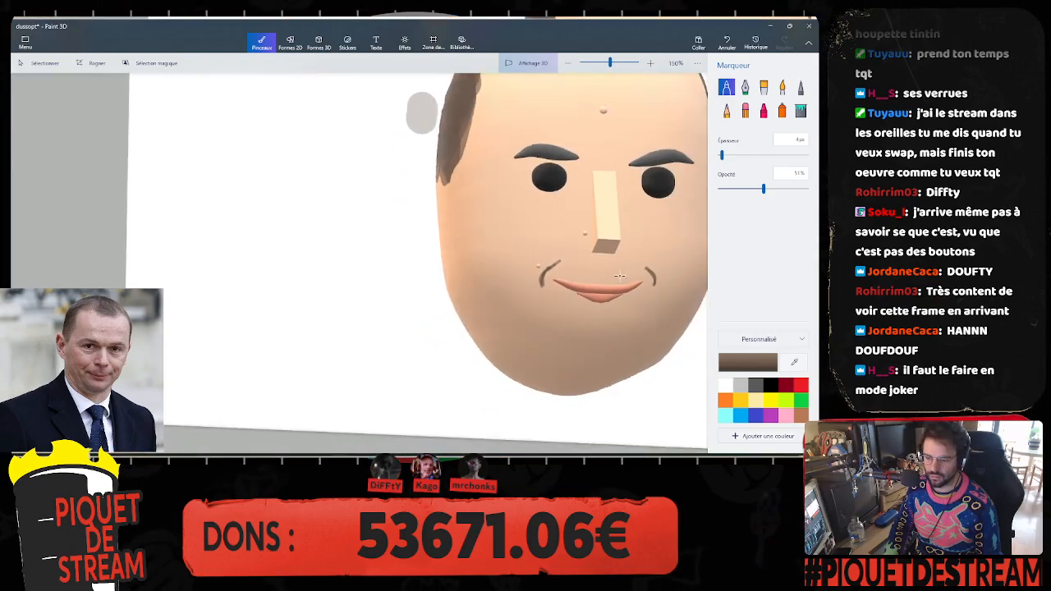
scroll(683, 284, up, 2)
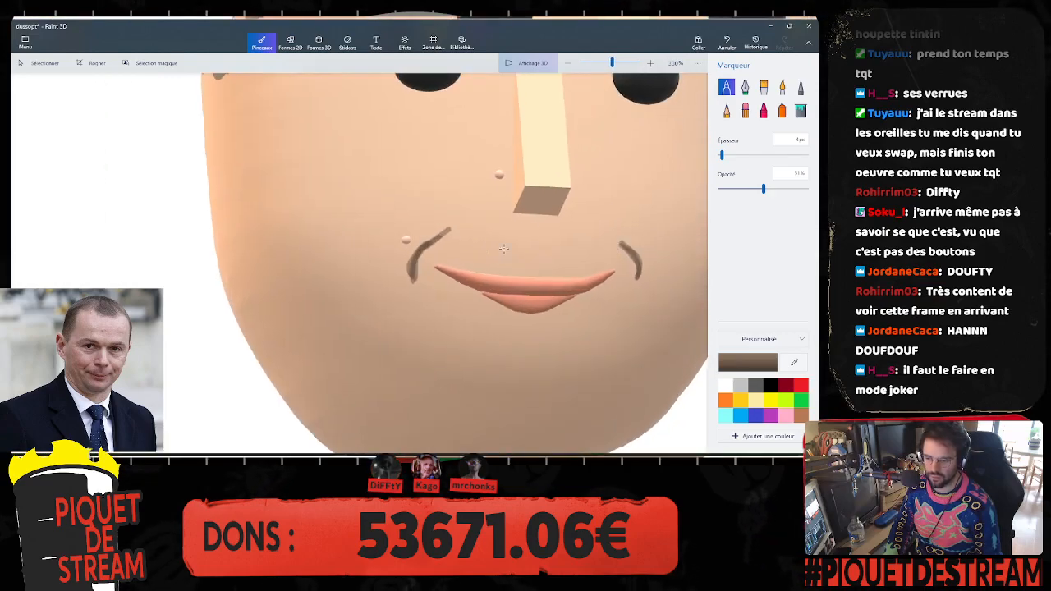
key(ctrl+z)
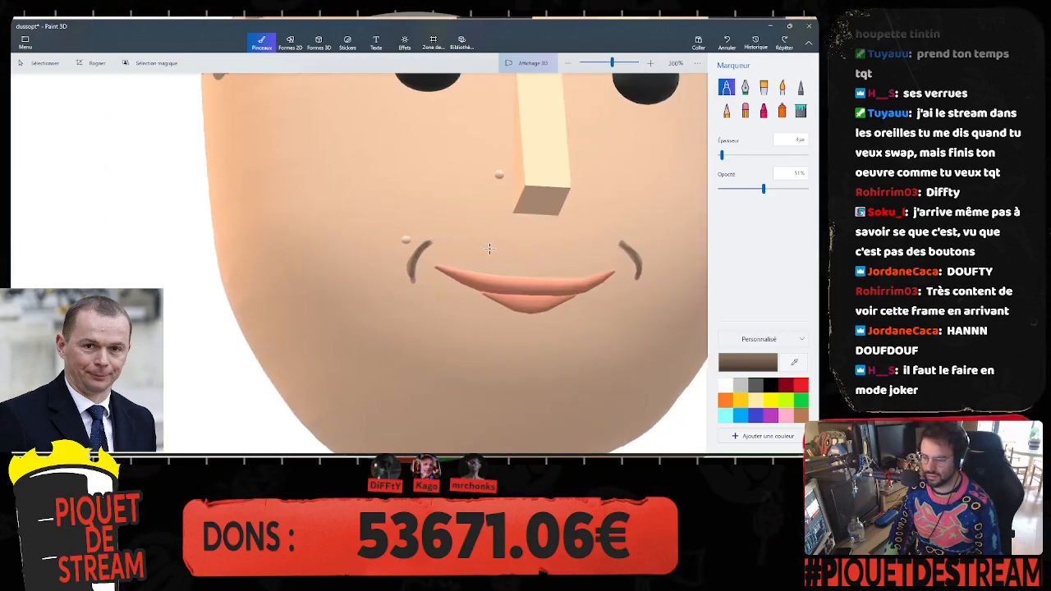
scroll(531, 253, down, 3)
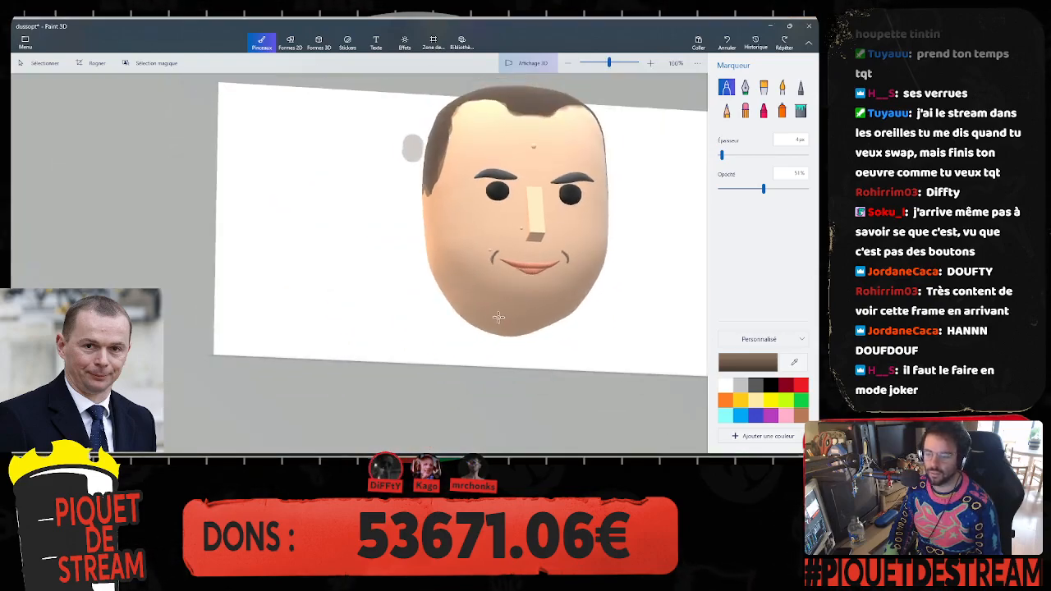
Step: Try a curved chin crease below the mouth with the same marker, and undo it
scroll(497, 293, up, 1)
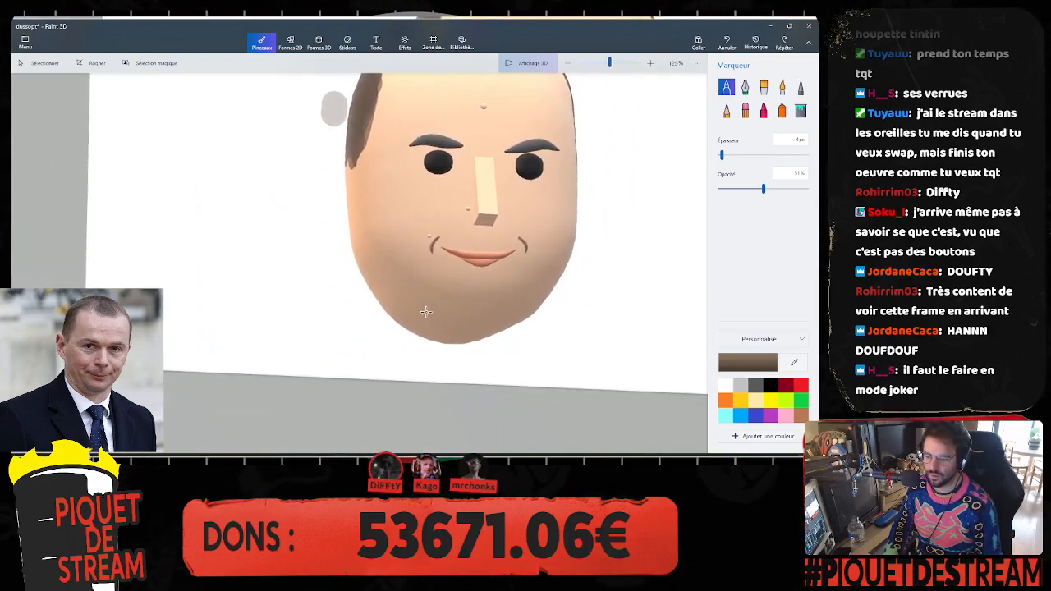
mouse_move(438, 290)
mouse_down()
mouse_move(481, 307)
mouse_move(509, 285)
mouse_up()
key(ctrl+z)
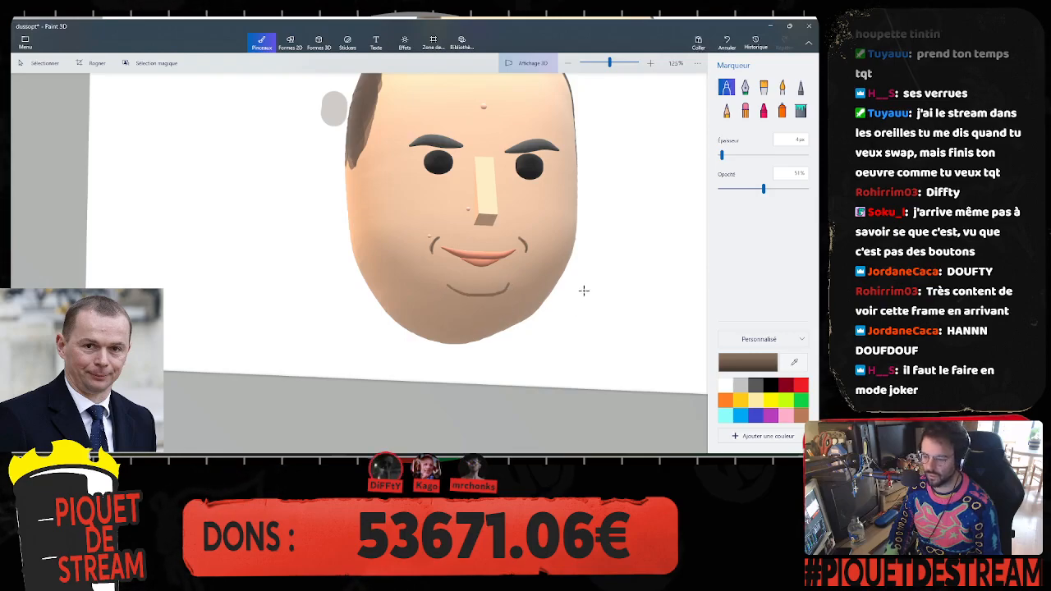
key(ctrl+z)
middle_drag(515, 277, 479, 331)
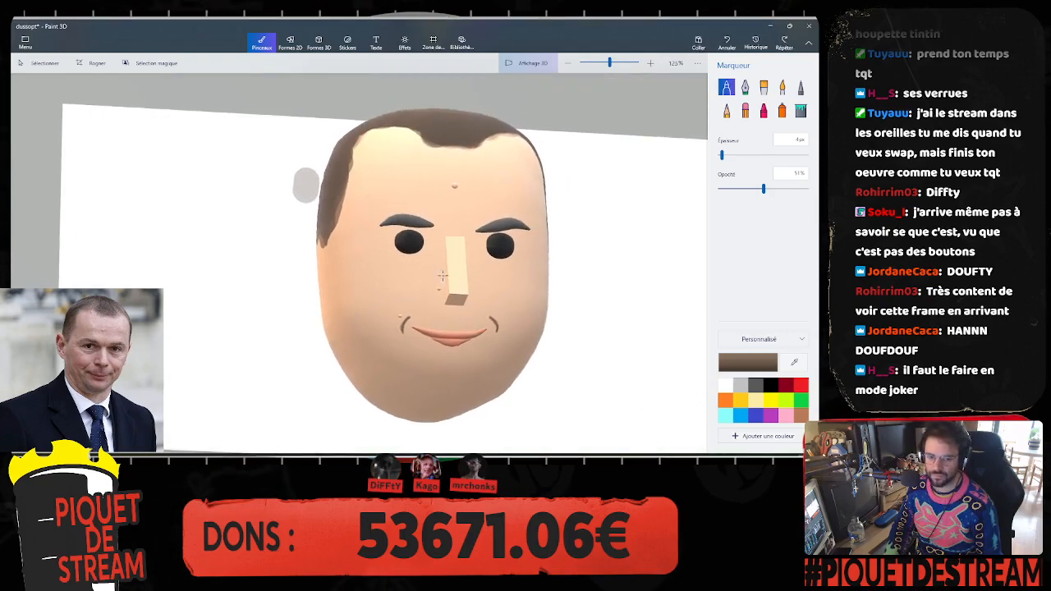
Step: Set the marker to 10 px thickness and test brown shading around one eye at 23% and 54% opacity, undoing the test strokes
scroll(391, 243, up, 6)
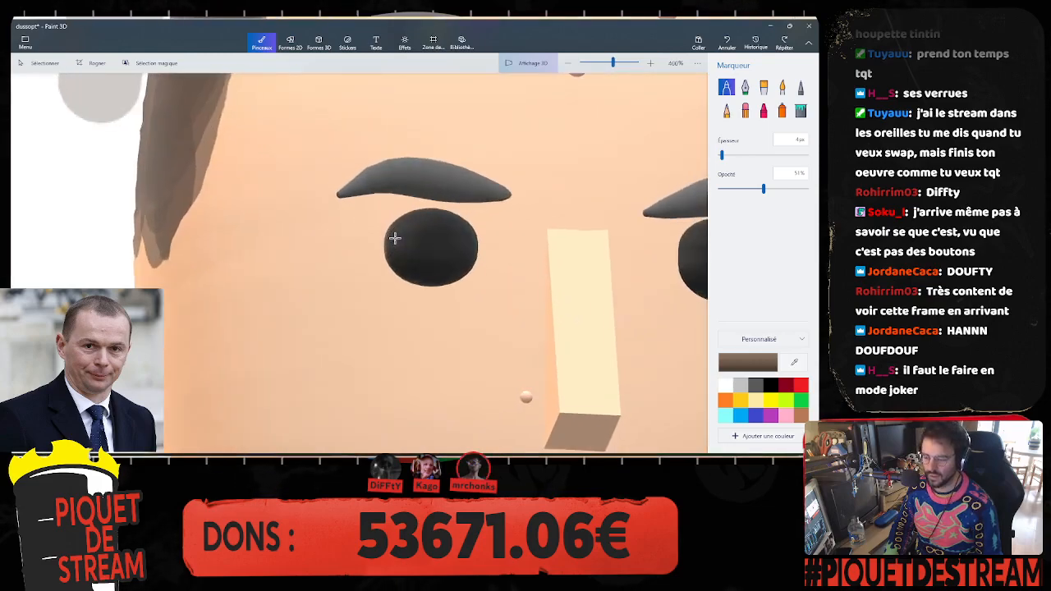
drag(748, 192, 738, 190)
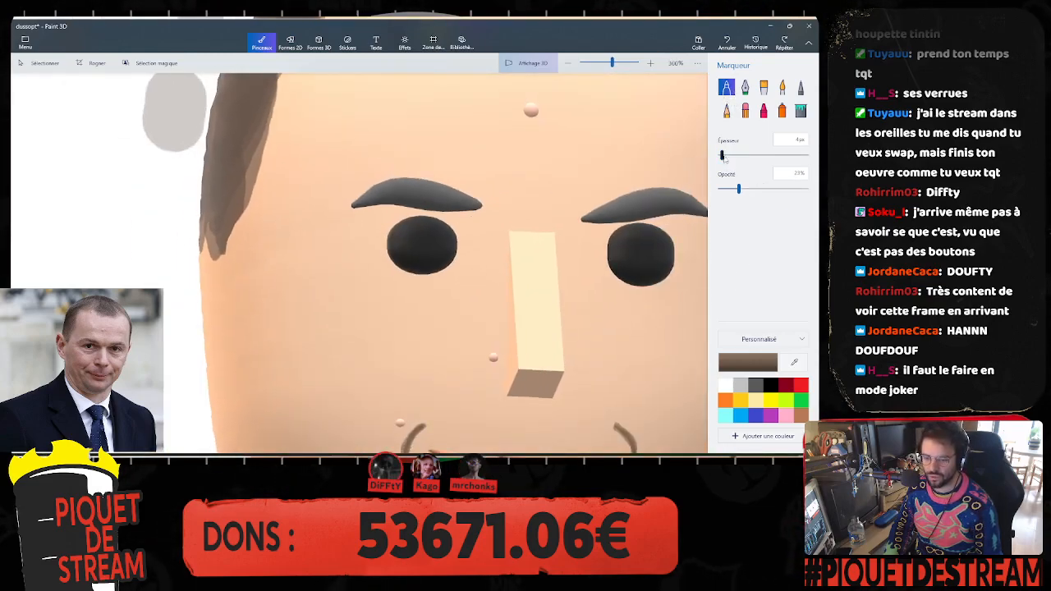
drag(722, 156, 731, 155)
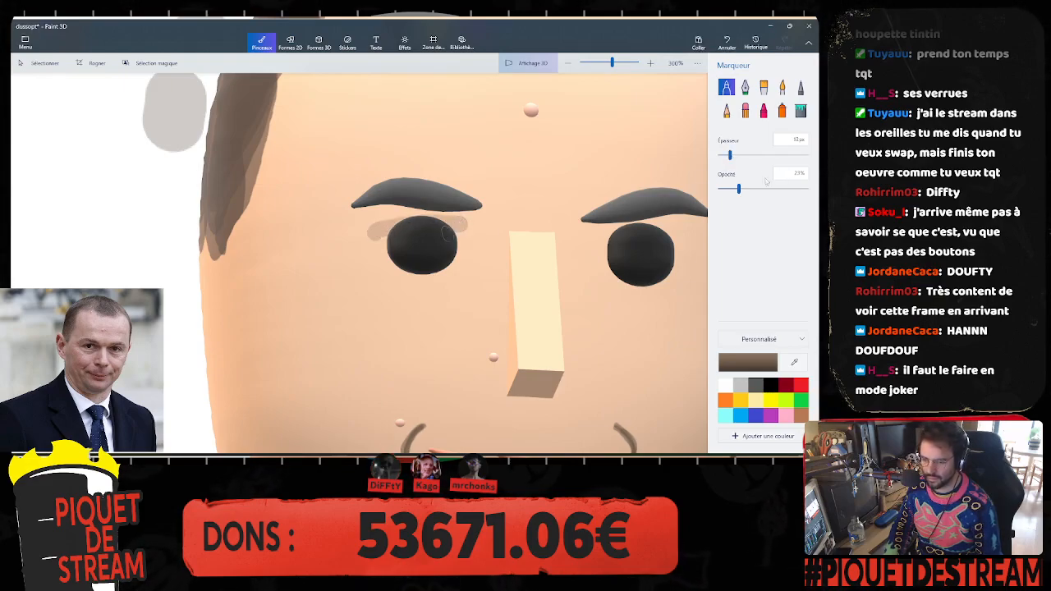
drag(748, 192, 766, 190)
key(ctrl+s)
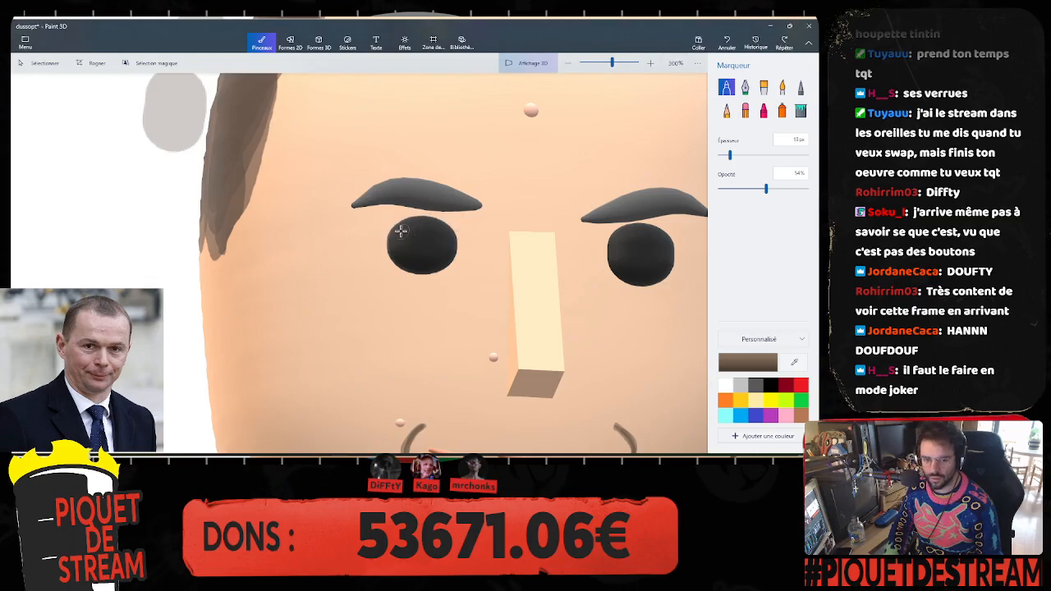
mouse_move(458, 235)
mouse_down()
mouse_move(452, 248)
mouse_move(428, 222)
mouse_move(375, 227)
mouse_move(481, 246)
mouse_up()
key(ctrl+z)
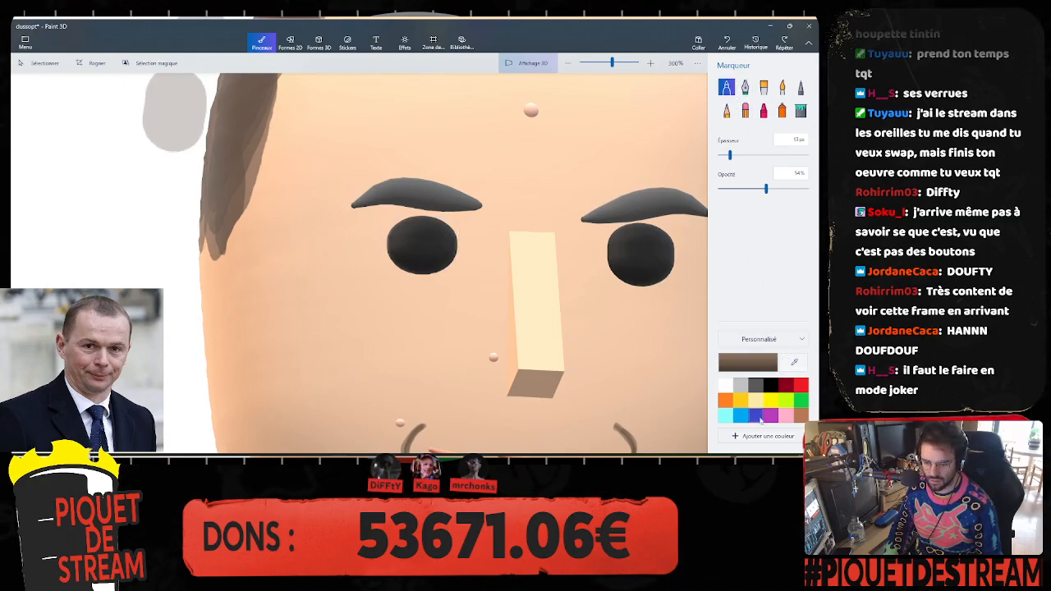
Step: Sample the skin tone, shift it to the pink ffa595, and paint the upper eyelid beneath one eyebrow with it
click(794, 362)
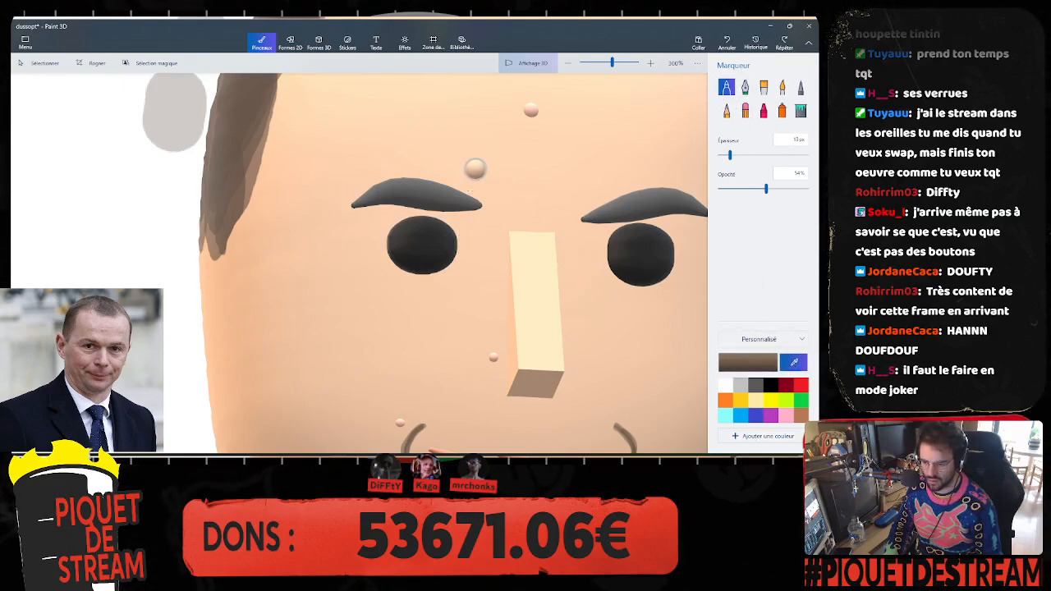
click(471, 218)
click(747, 362)
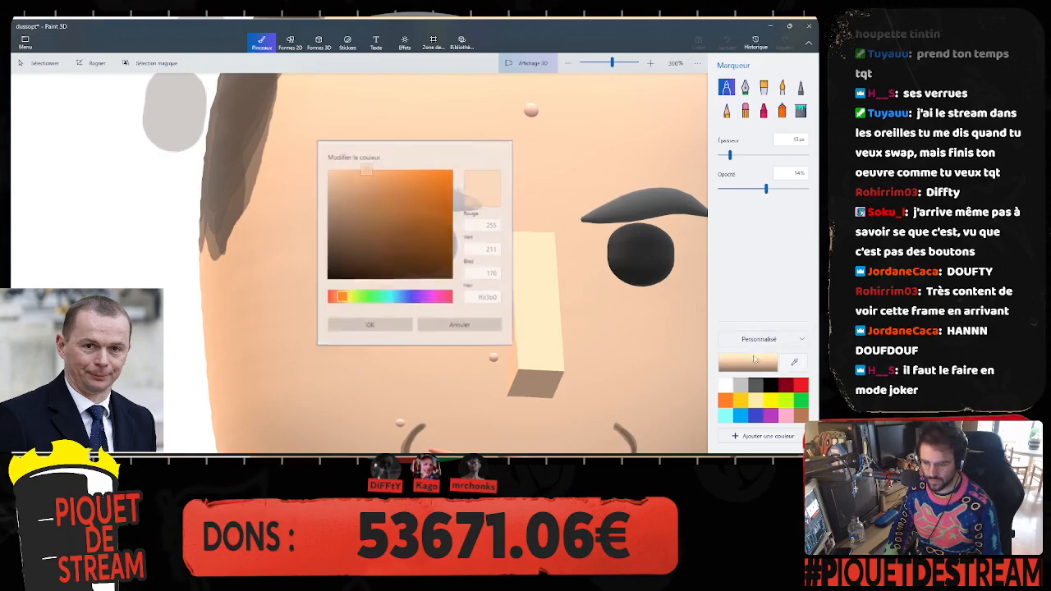
drag(341, 297, 336, 299)
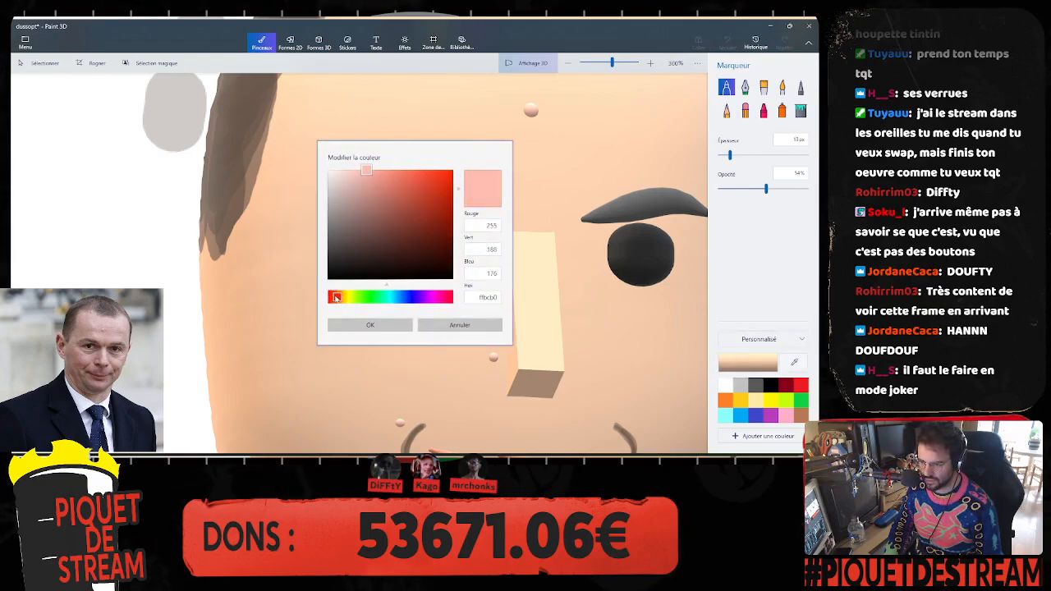
drag(370, 172, 378, 171)
click(411, 324)
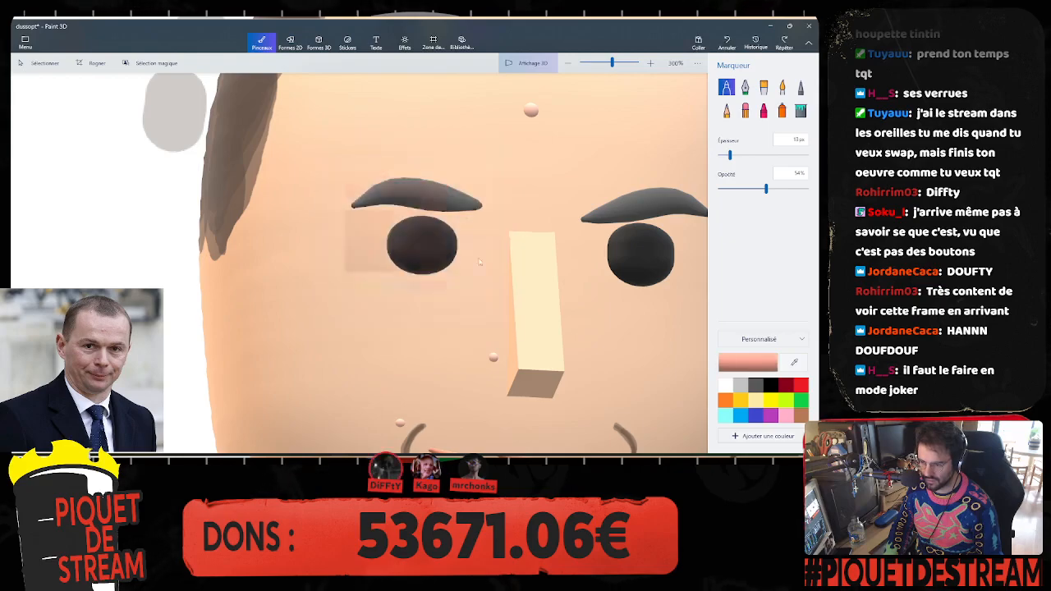
mouse_move(391, 235)
mouse_down()
mouse_move(374, 222)
mouse_move(449, 218)
mouse_move(444, 226)
mouse_move(469, 234)
mouse_up()
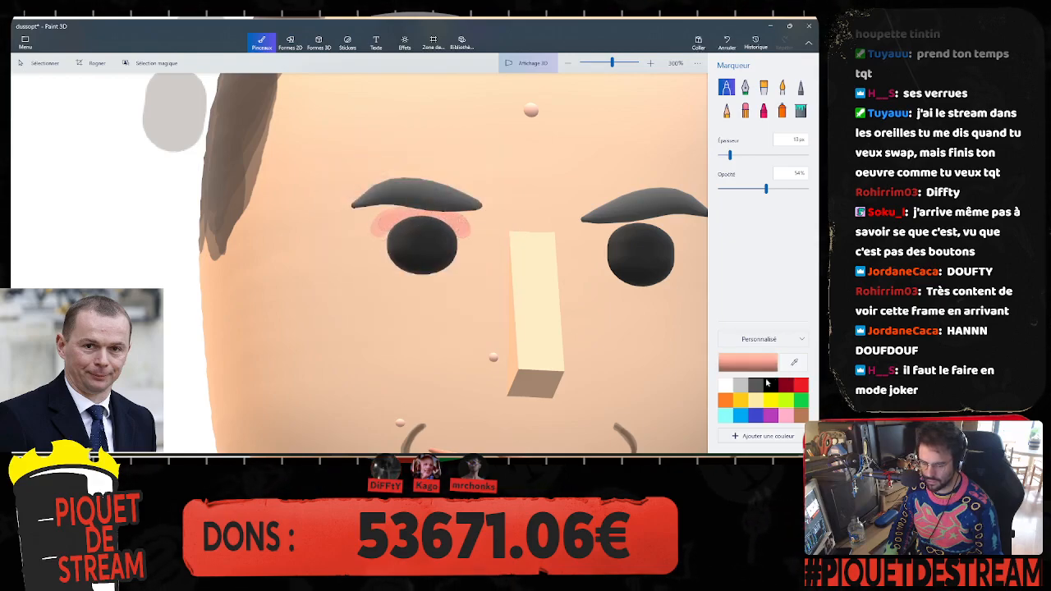
Step: Darken the marker colour to a reddish brown and shade the upper eyelids of both eyes with it
click(747, 362)
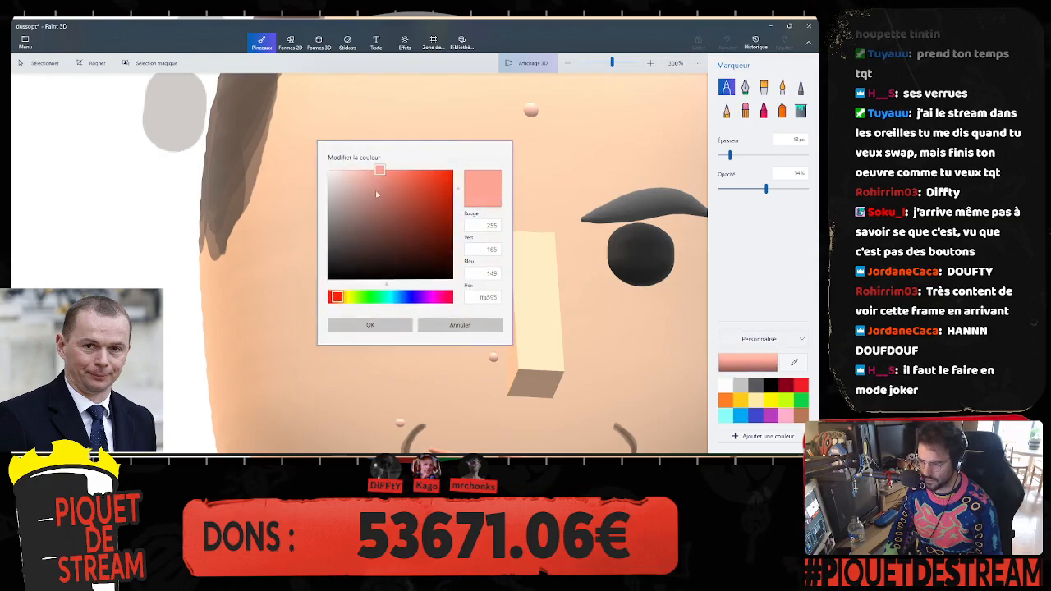
mouse_move(377, 193)
mouse_down()
mouse_move(374, 216)
mouse_move(458, 220)
mouse_up()
click(371, 324)
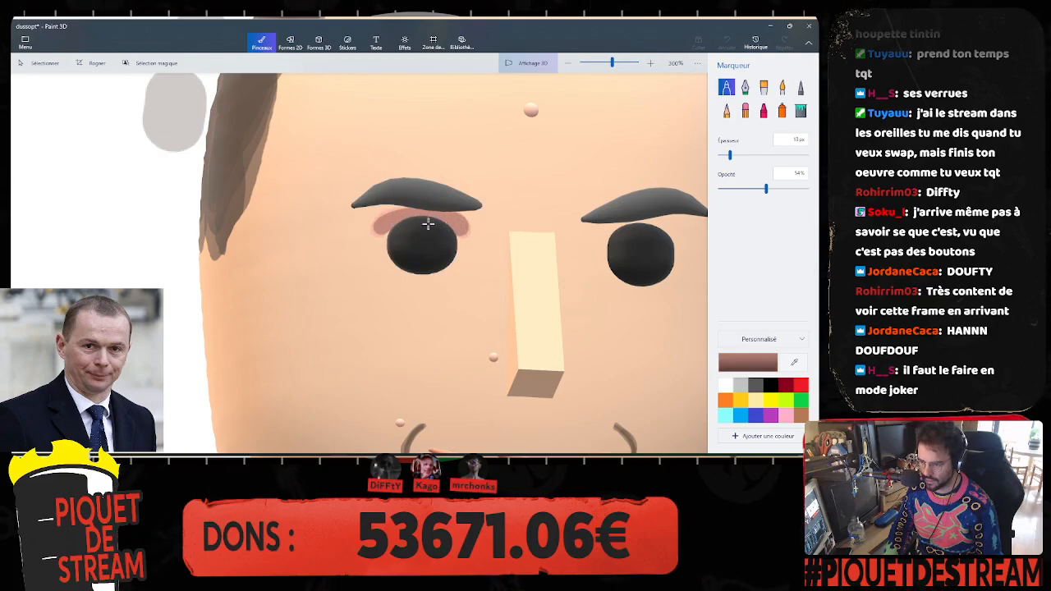
mouse_move(598, 234)
mouse_down()
mouse_move(661, 222)
mouse_move(680, 234)
mouse_move(606, 234)
mouse_move(681, 233)
mouse_up()
scroll(506, 246, down, 3)
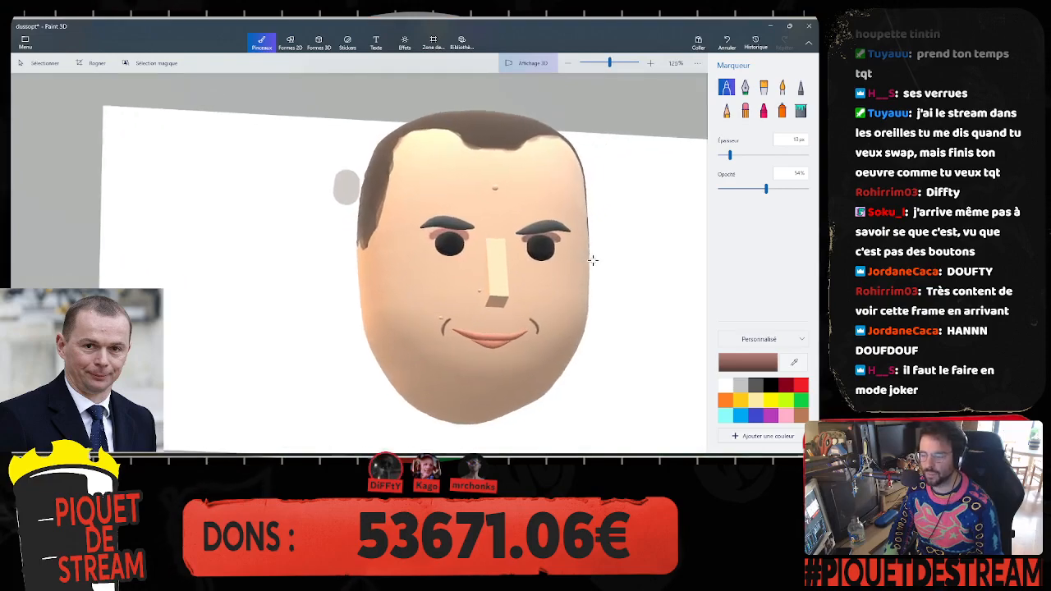
Step: Add a second, wider layer of reddish-brown marker shading over both upper eyelids
scroll(492, 245, up, 2)
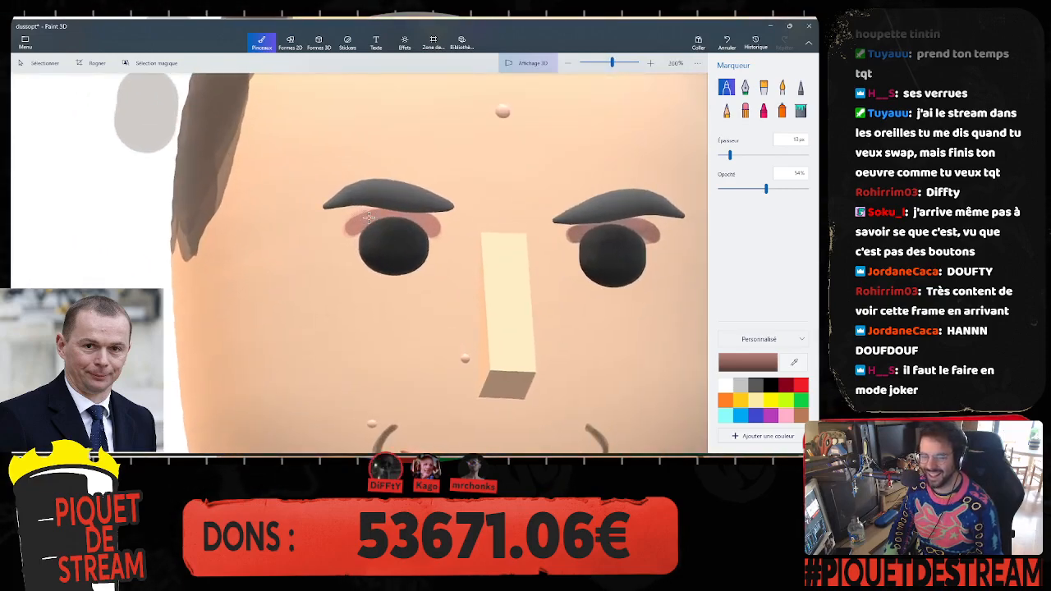
mouse_move(369, 216)
mouse_down()
mouse_move(350, 217)
mouse_move(448, 229)
mouse_up()
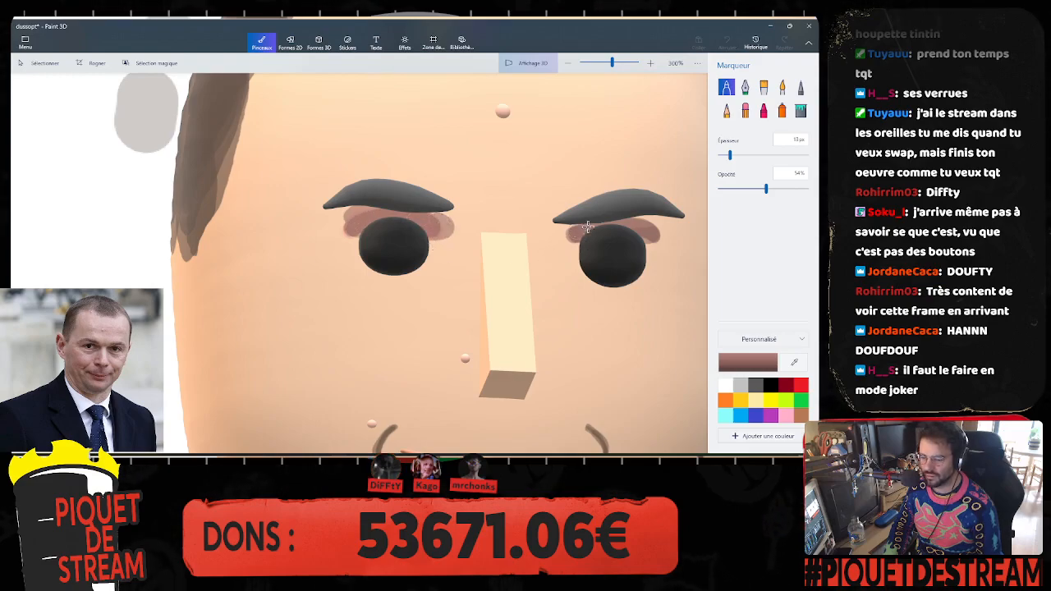
mouse_move(588, 227)
mouse_down()
mouse_move(665, 229)
mouse_move(649, 242)
mouse_move(579, 230)
mouse_move(657, 233)
mouse_move(637, 242)
mouse_up()
scroll(617, 249, down, 6)
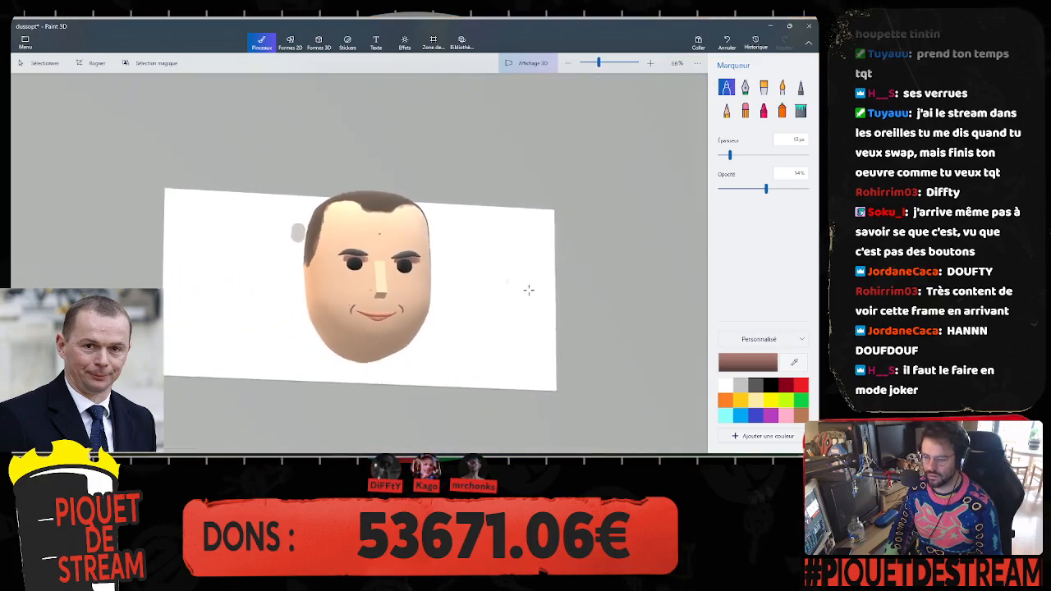
scroll(367, 270, up, 4)
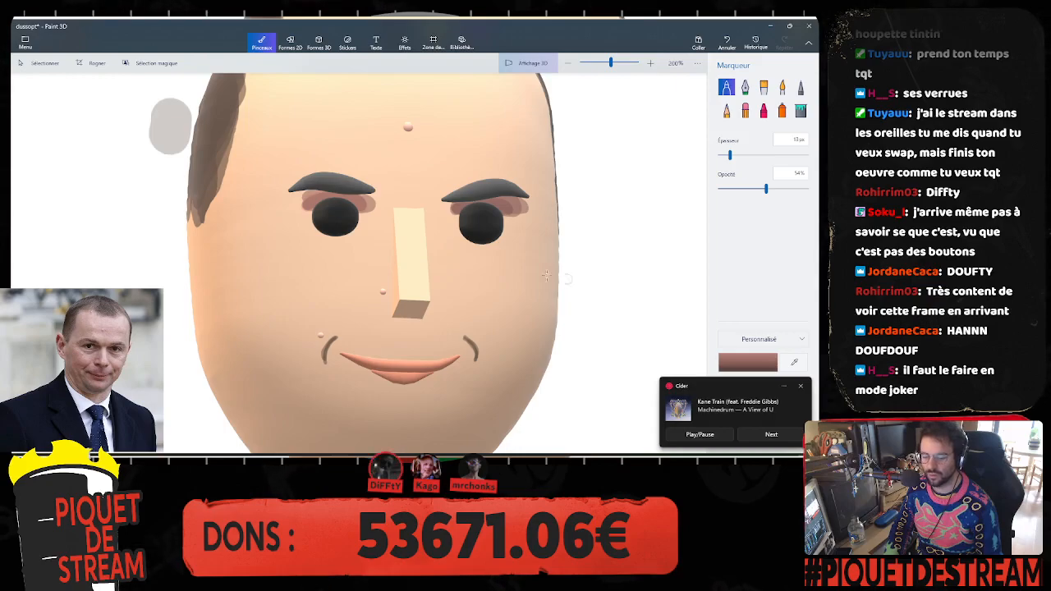
Step: Compare the shaded eyes close up and from farther away, and undo all the eyelid shading strokes
scroll(523, 271, down, 2)
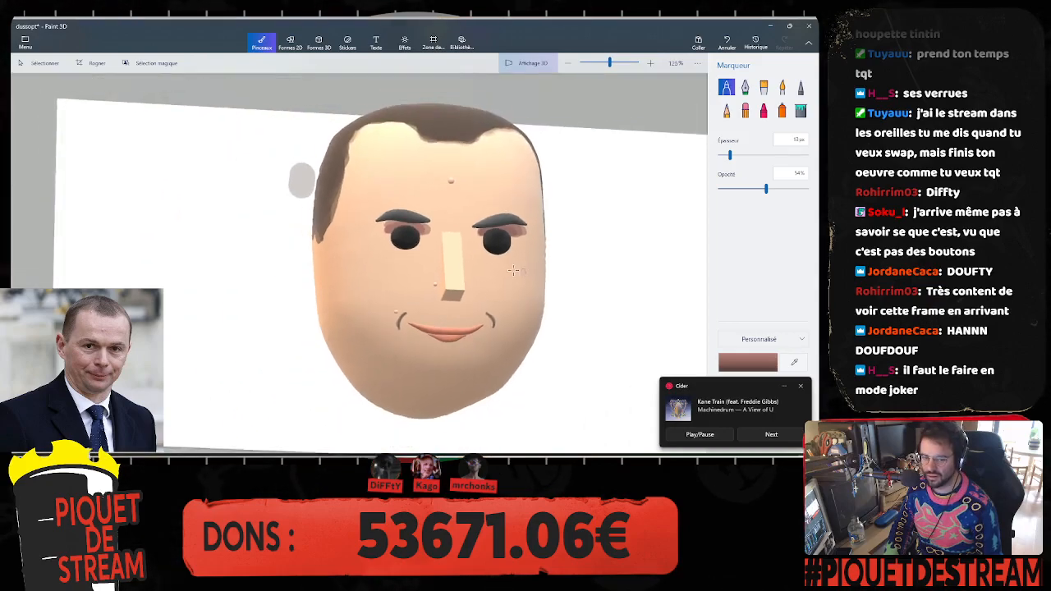
scroll(454, 254, up, 3)
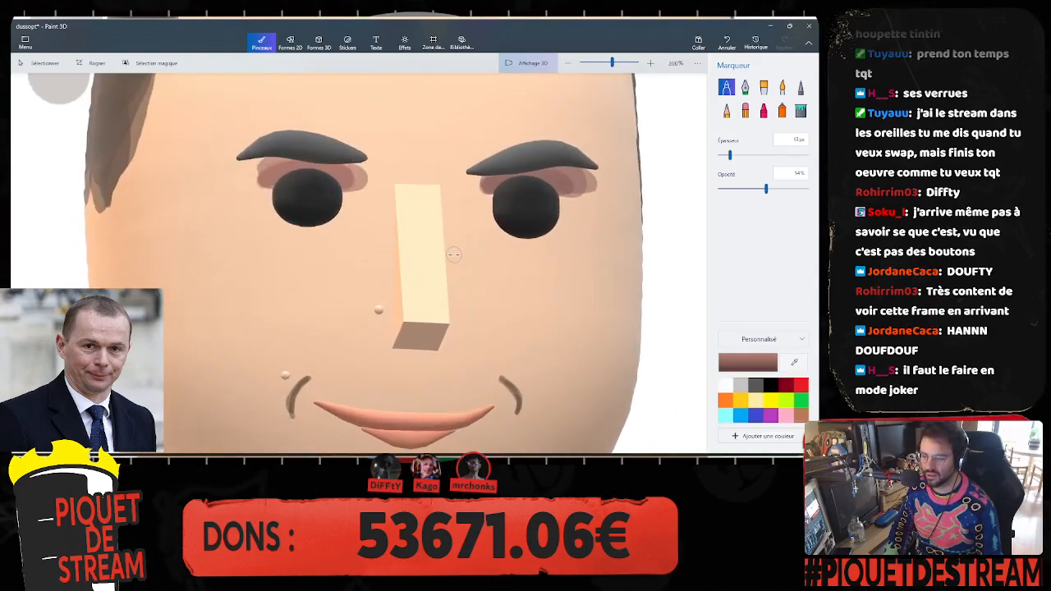
scroll(454, 254, down, 3)
scroll(454, 254, up, 2)
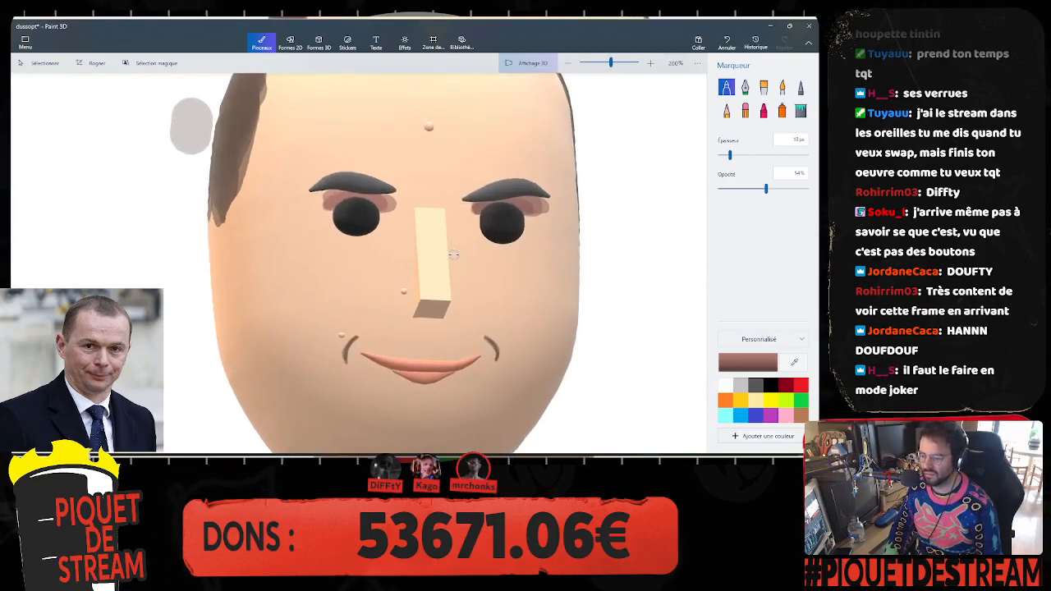
key(ctrl+z)
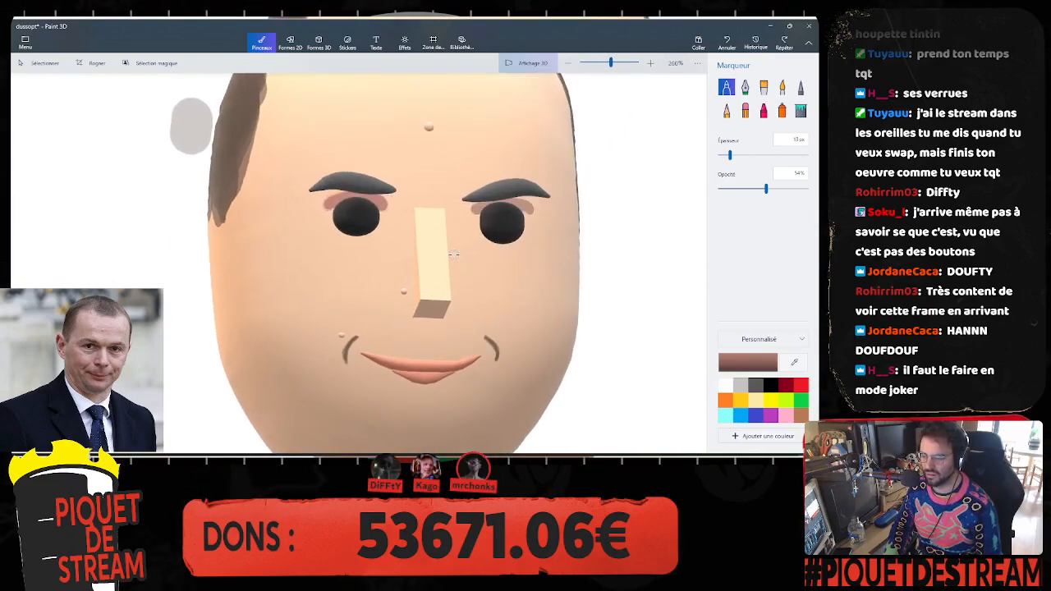
key(ctrl+z)
key(ctrl+z)
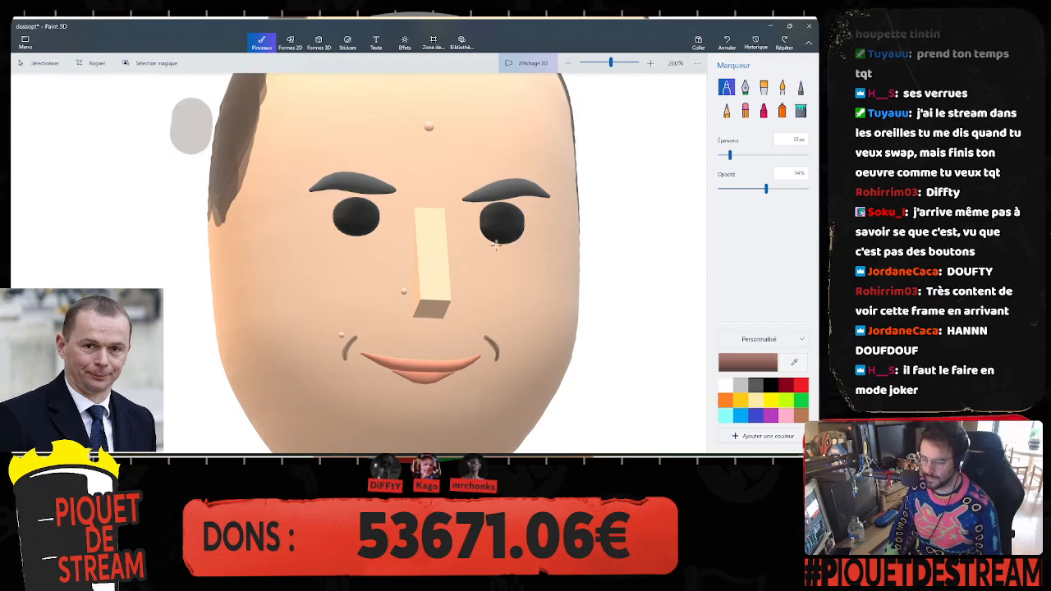
Step: Erase the stray grey blot on the white canvas beside the head with the Eraser
scroll(489, 245, down, 1)
scroll(488, 245, down, 1)
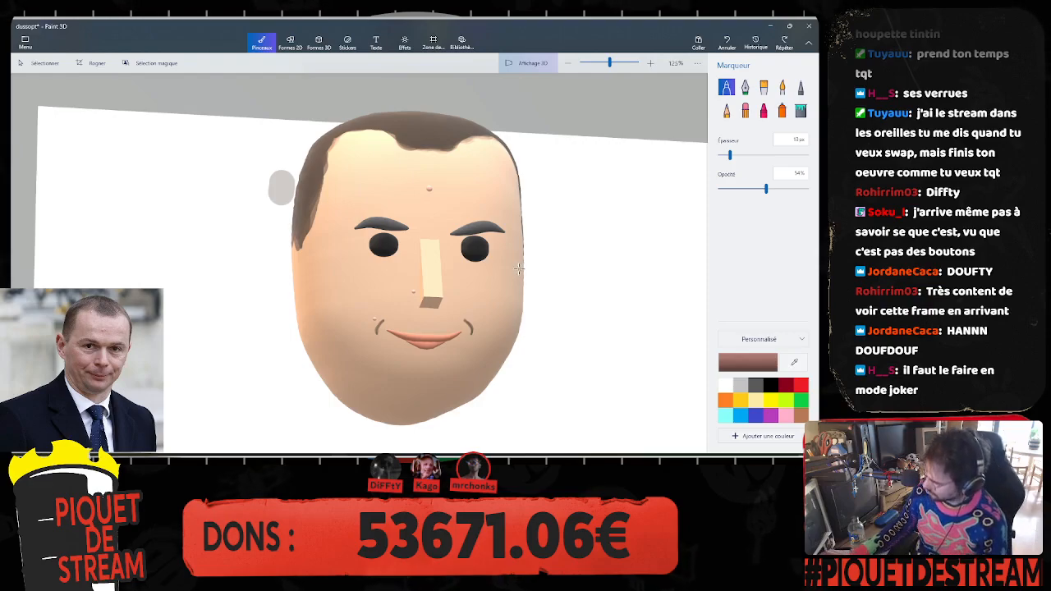
middle_drag(487, 245, 497, 271)
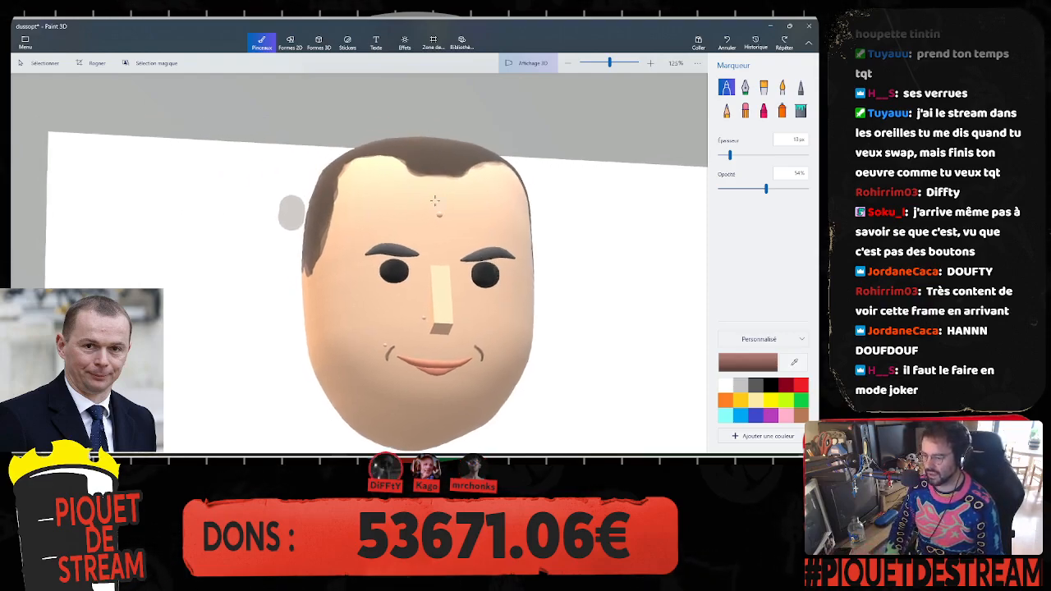
click(745, 110)
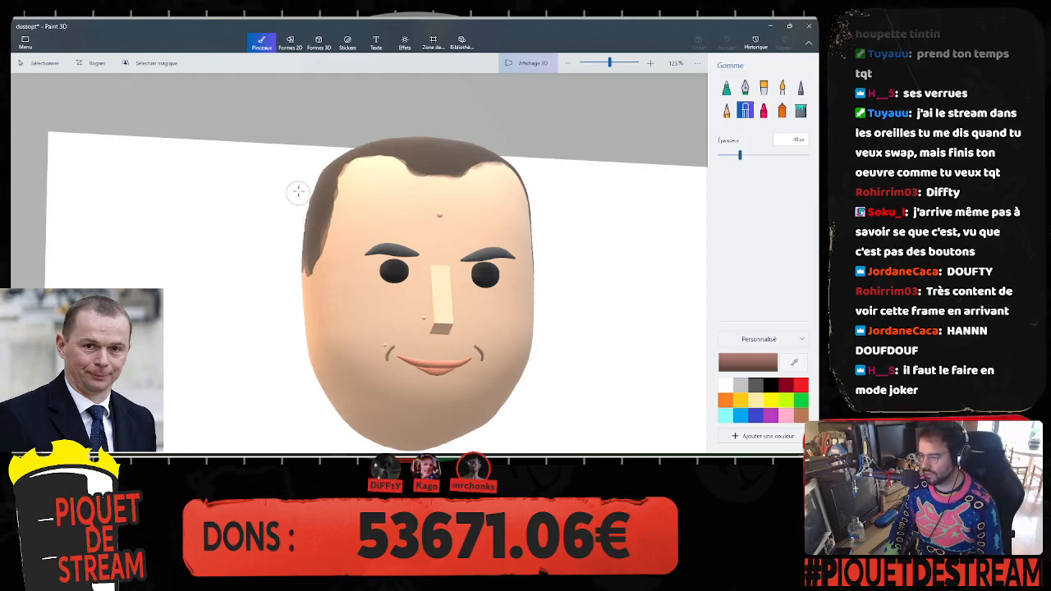
mouse_move(254, 219)
mouse_down()
mouse_move(237, 188)
mouse_move(298, 254)
mouse_up()
Step: Leave the 3D view for the straight front view of the head and switch to the Select tool
middle_drag(620, 275, 578, 241)
scroll(579, 239, down, 1)
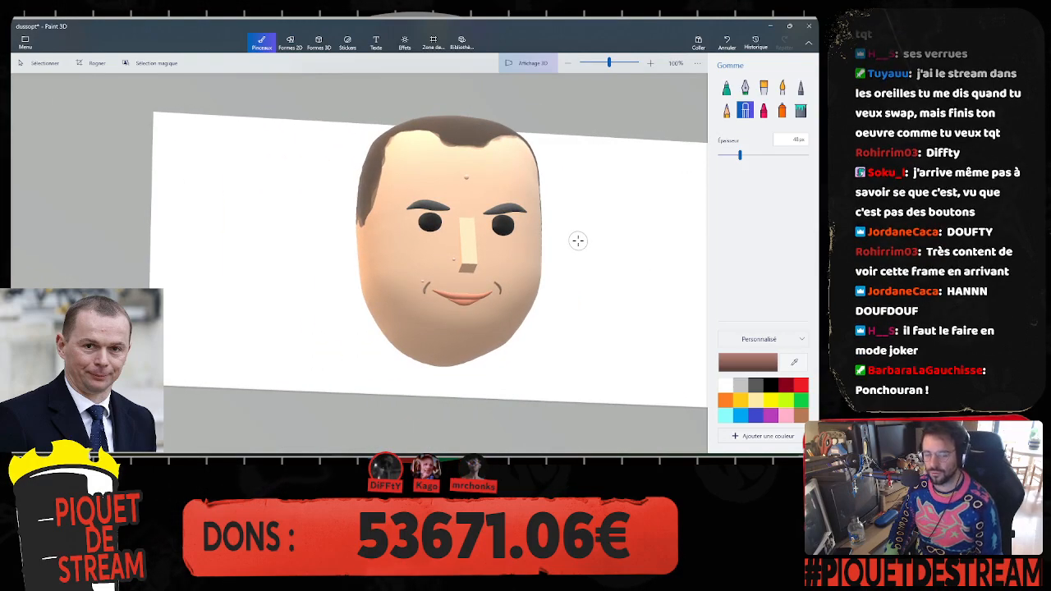
click(534, 64)
scroll(455, 241, down, 3)
scroll(608, 227, down, 5)
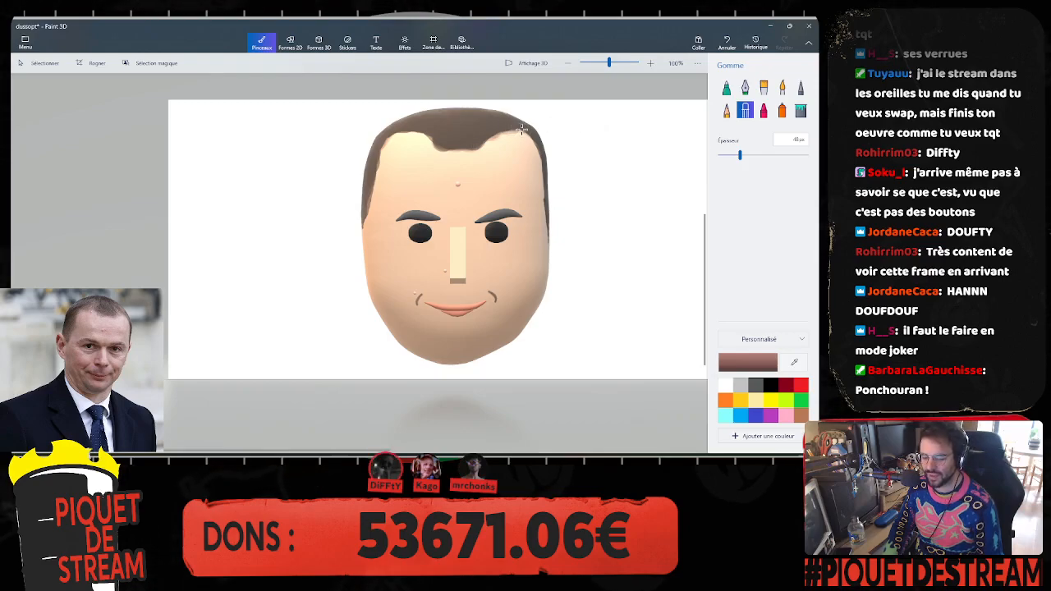
click(59, 70)
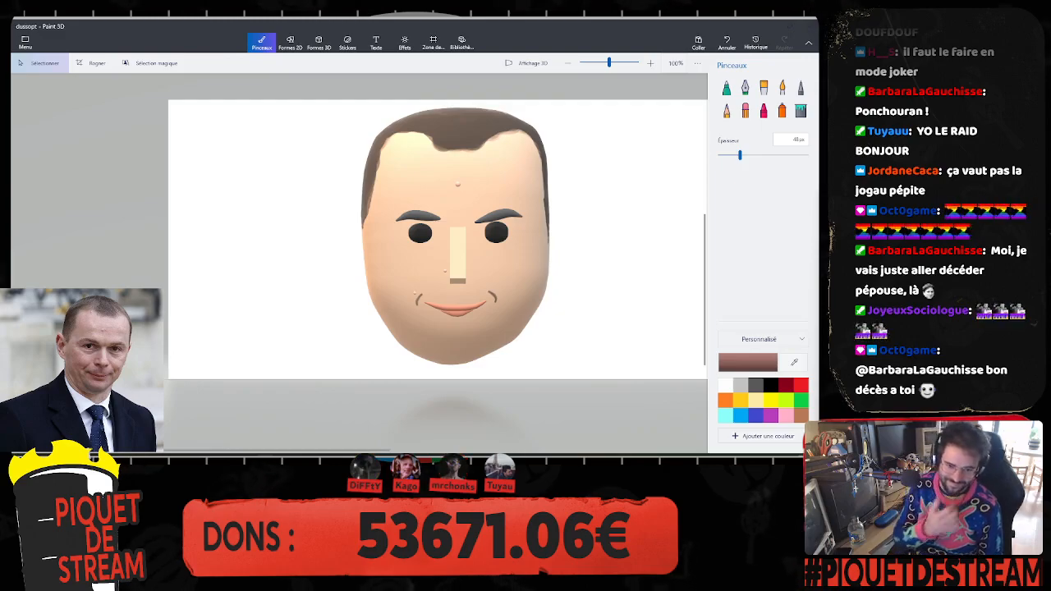
Step: Inspect the finished face close up, and bring the whole head into view at 100% zoom
ctrl+scroll(467, 227, up, 3)
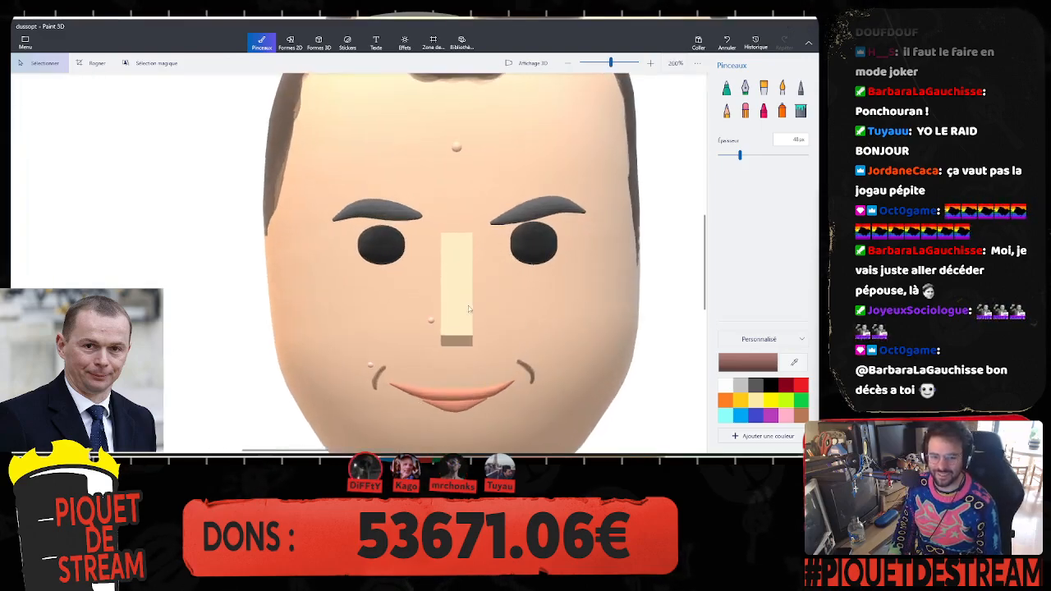
ctrl+scroll(468, 309, down, 3)
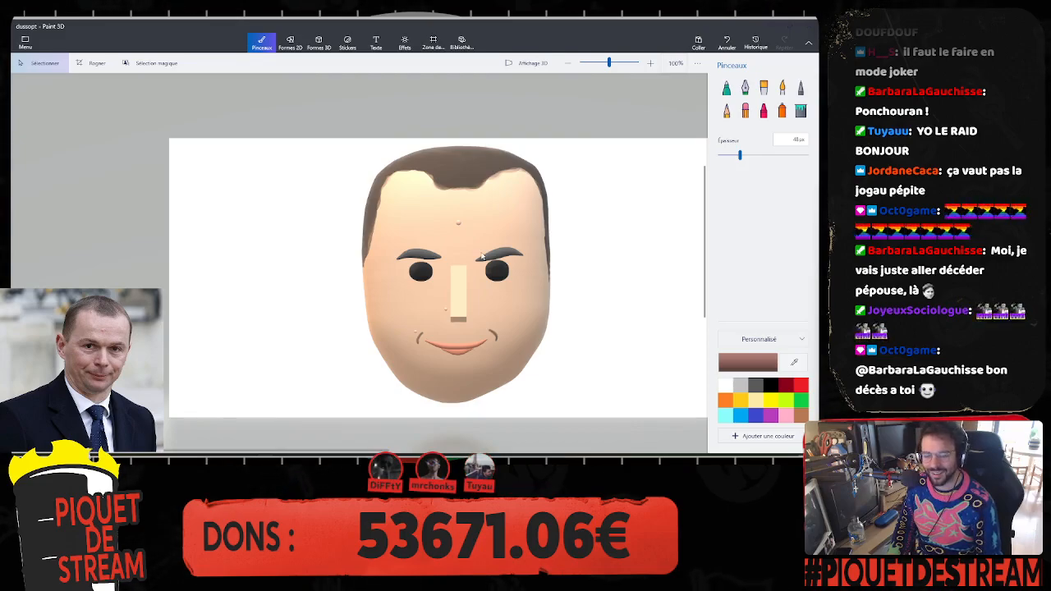
drag(704, 277, 705, 282)
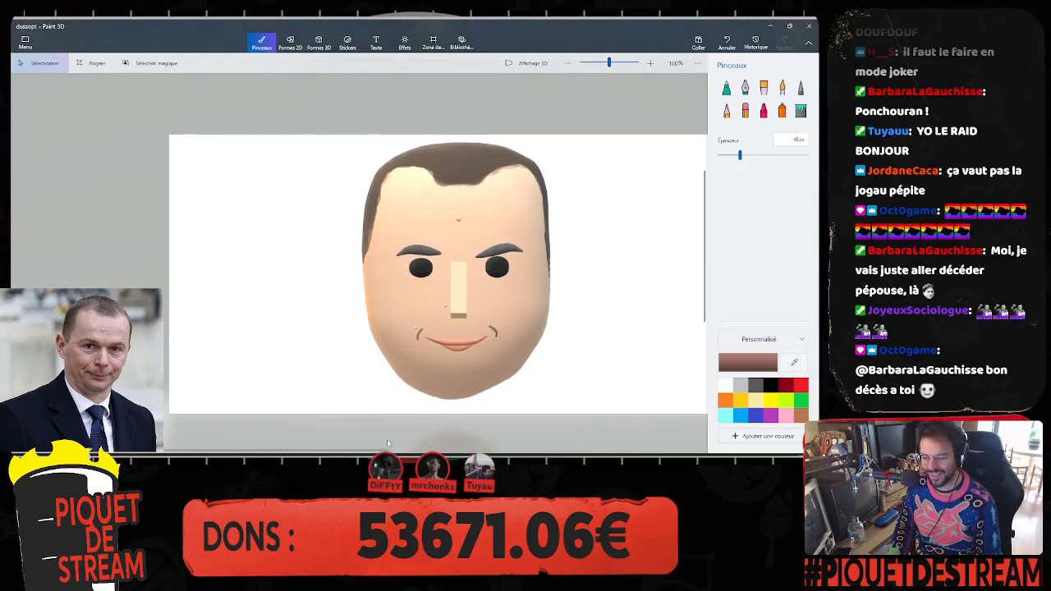
drag(388, 449, 423, 449)
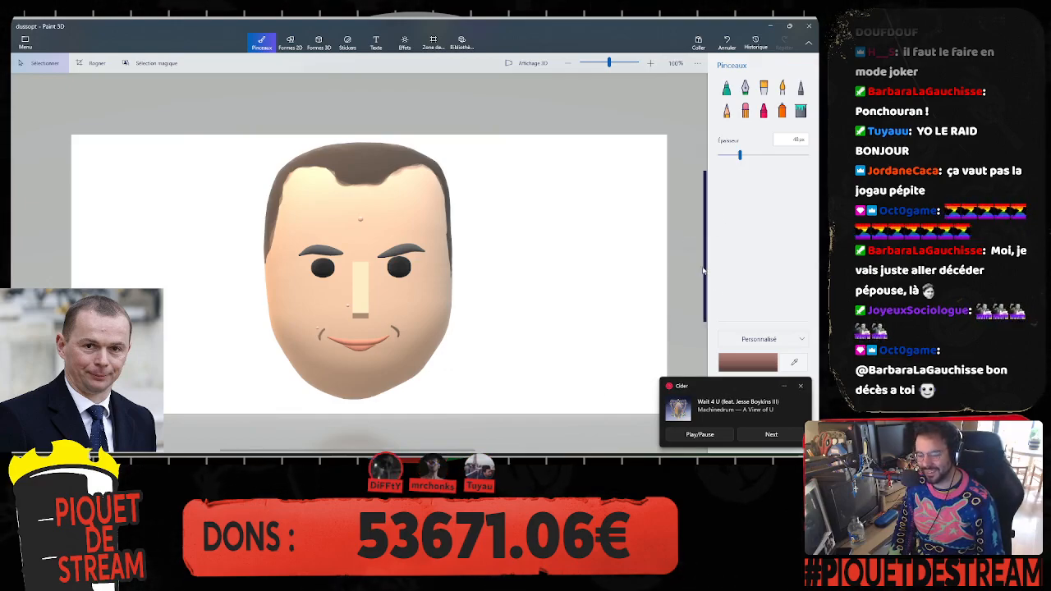
scroll(703, 271, down, 1)
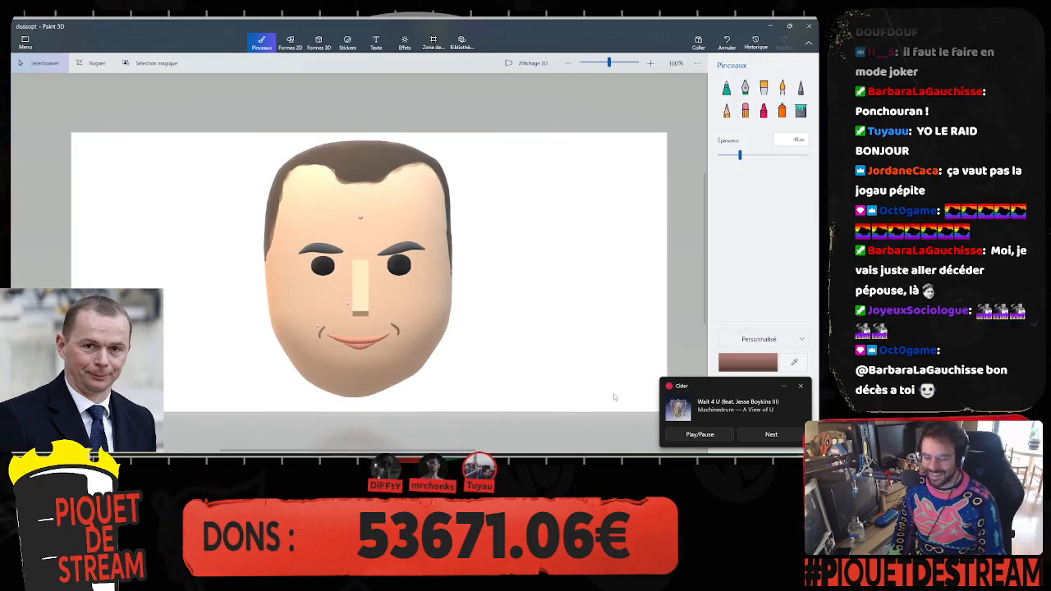